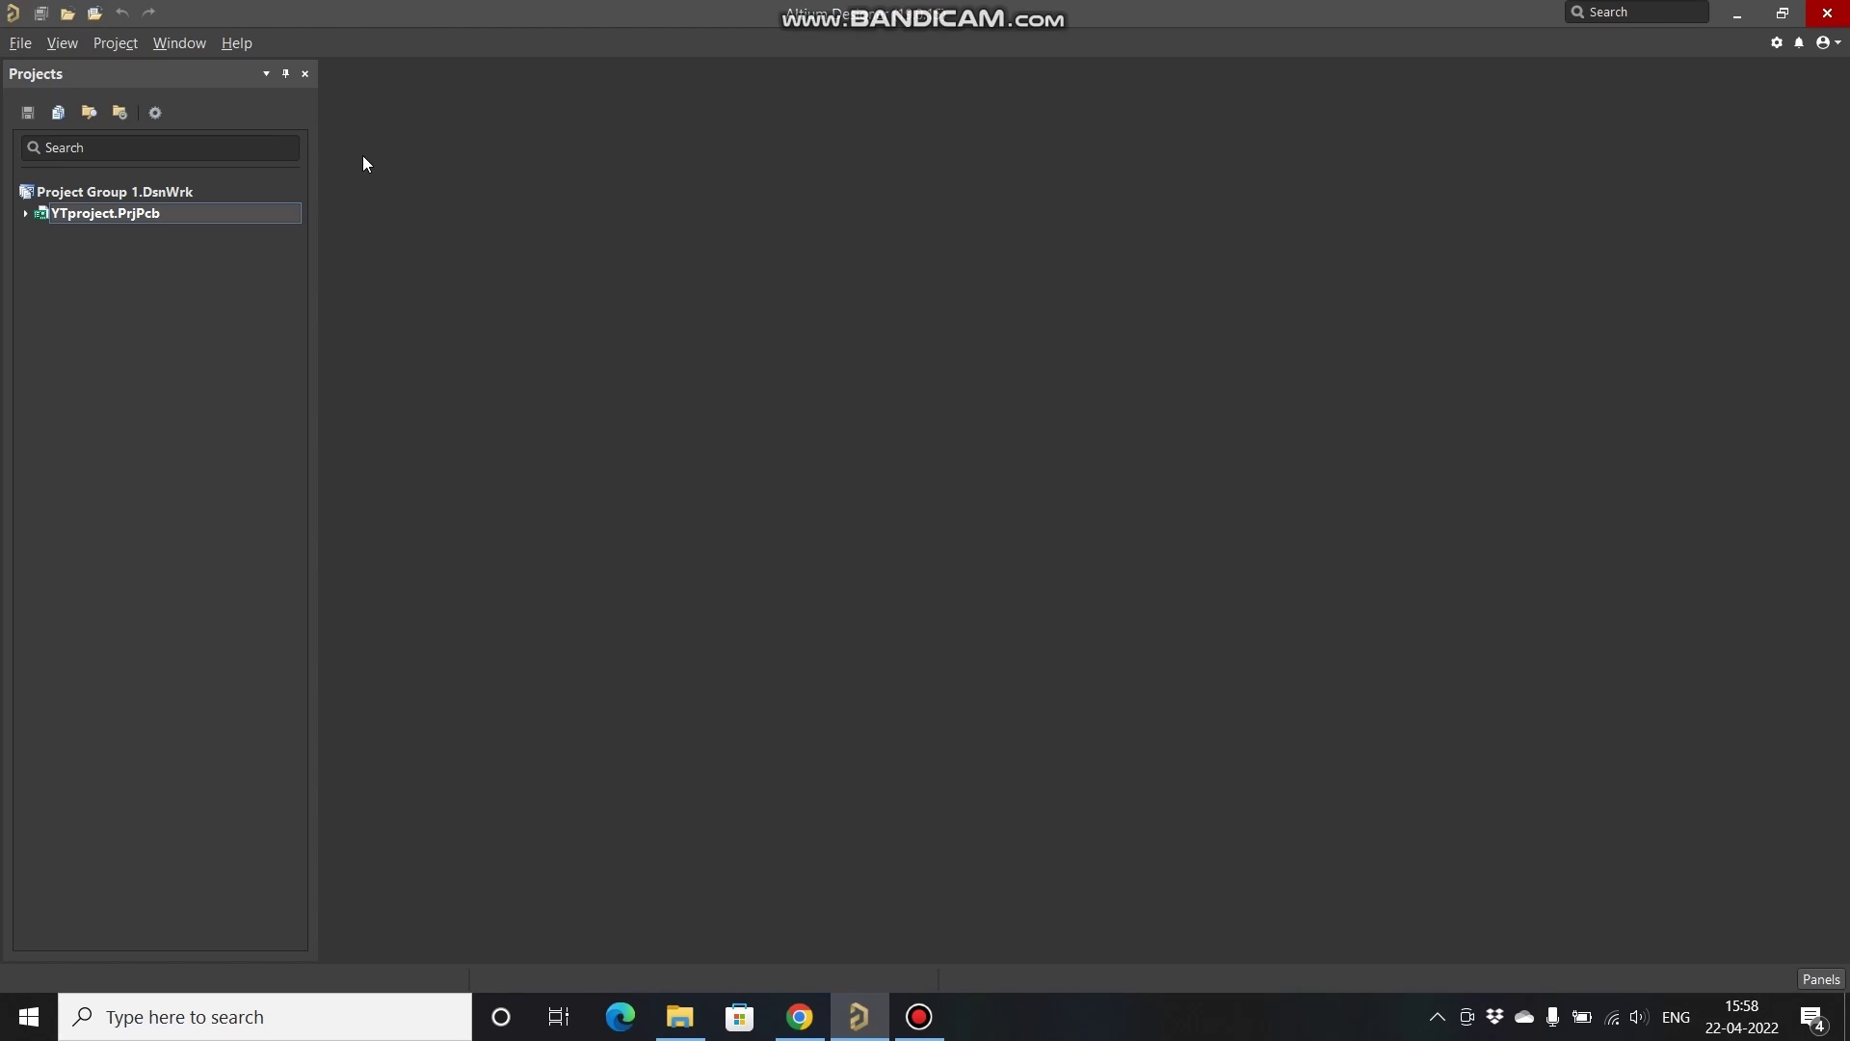
Step: Start a new project from the File menu, then cancel it without creating anything
click(21, 42)
mouse_move(183, 99)
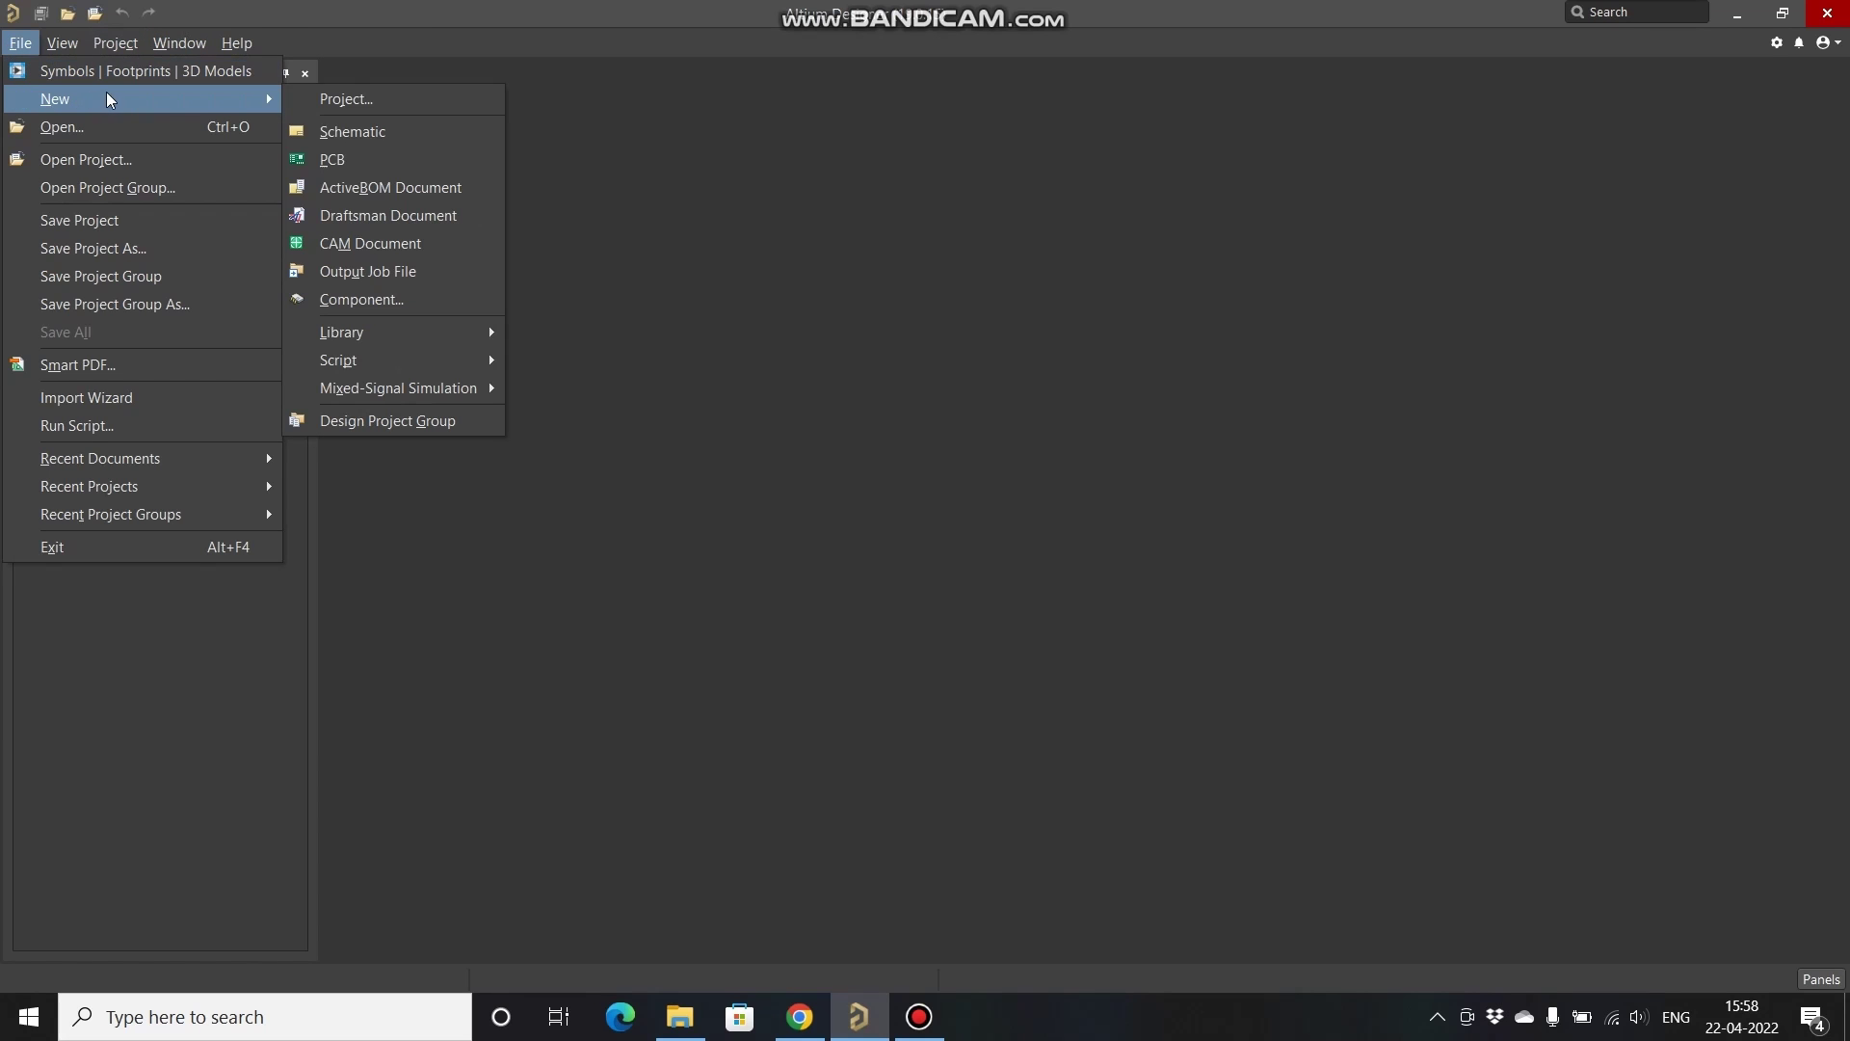
click(306, 96)
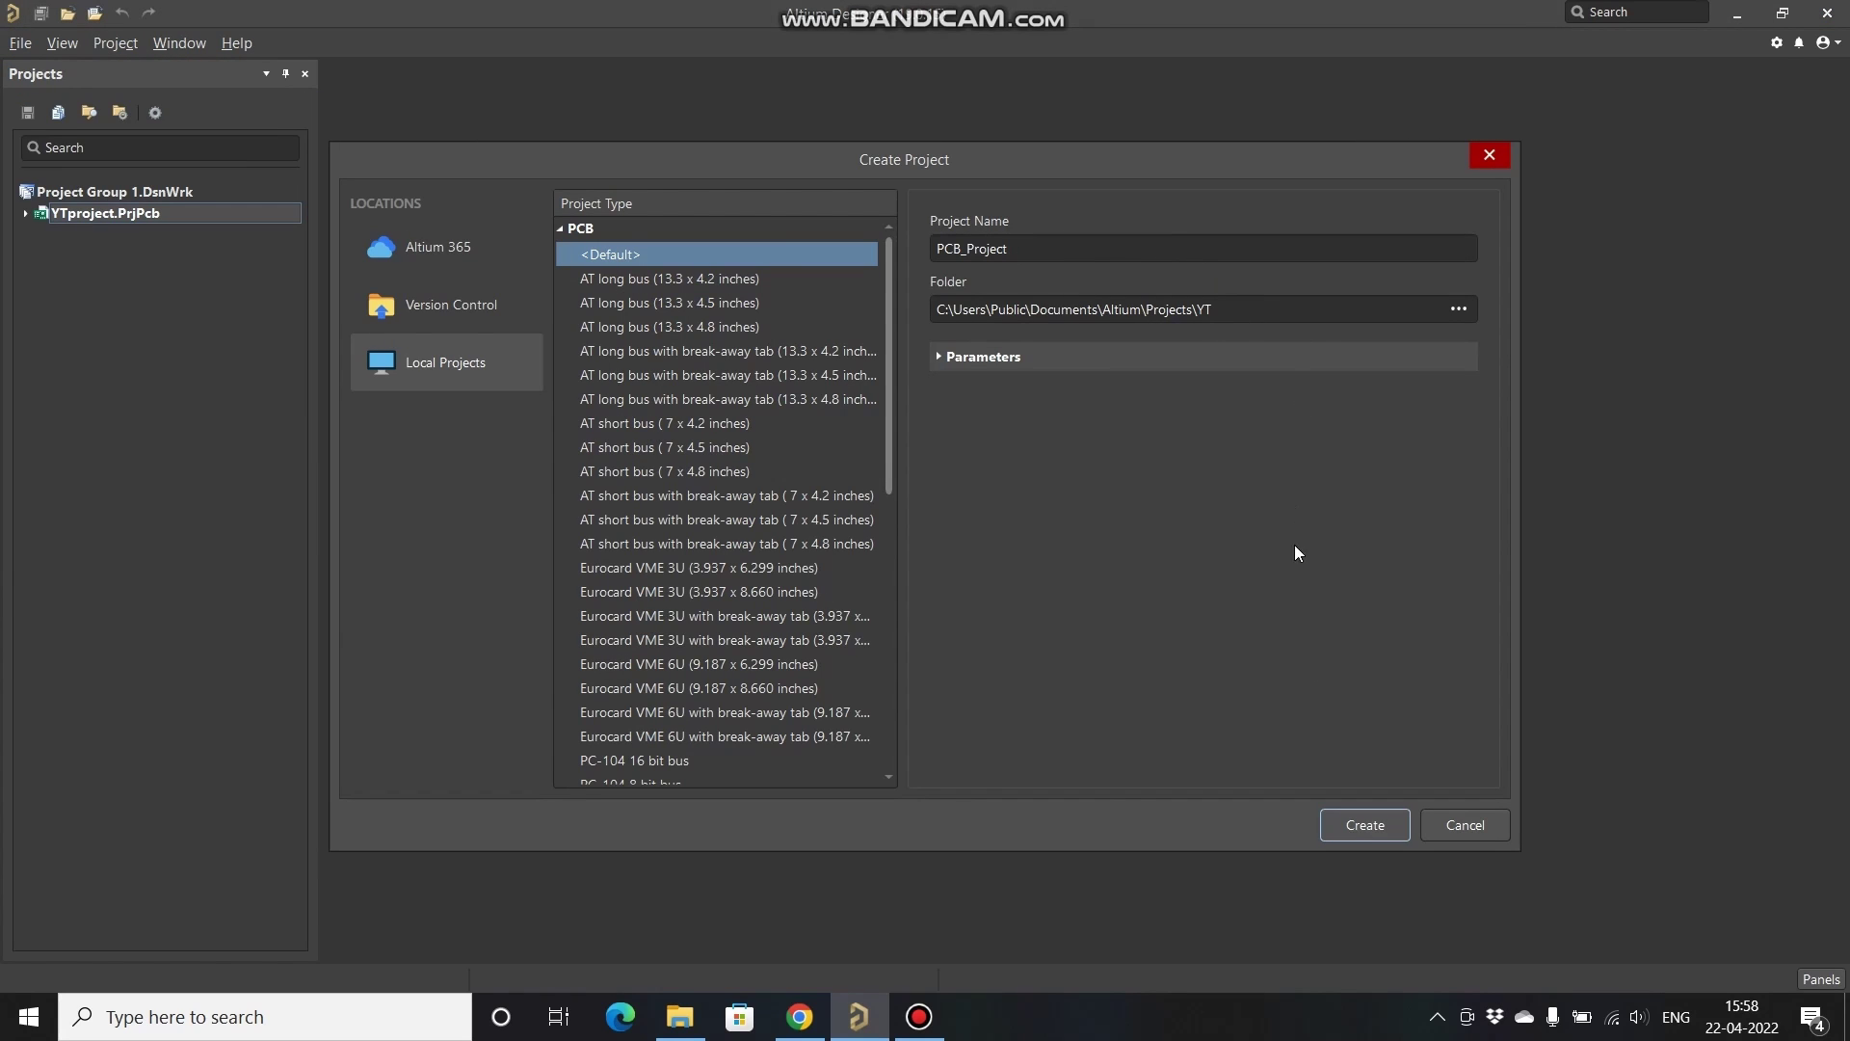
click(1489, 156)
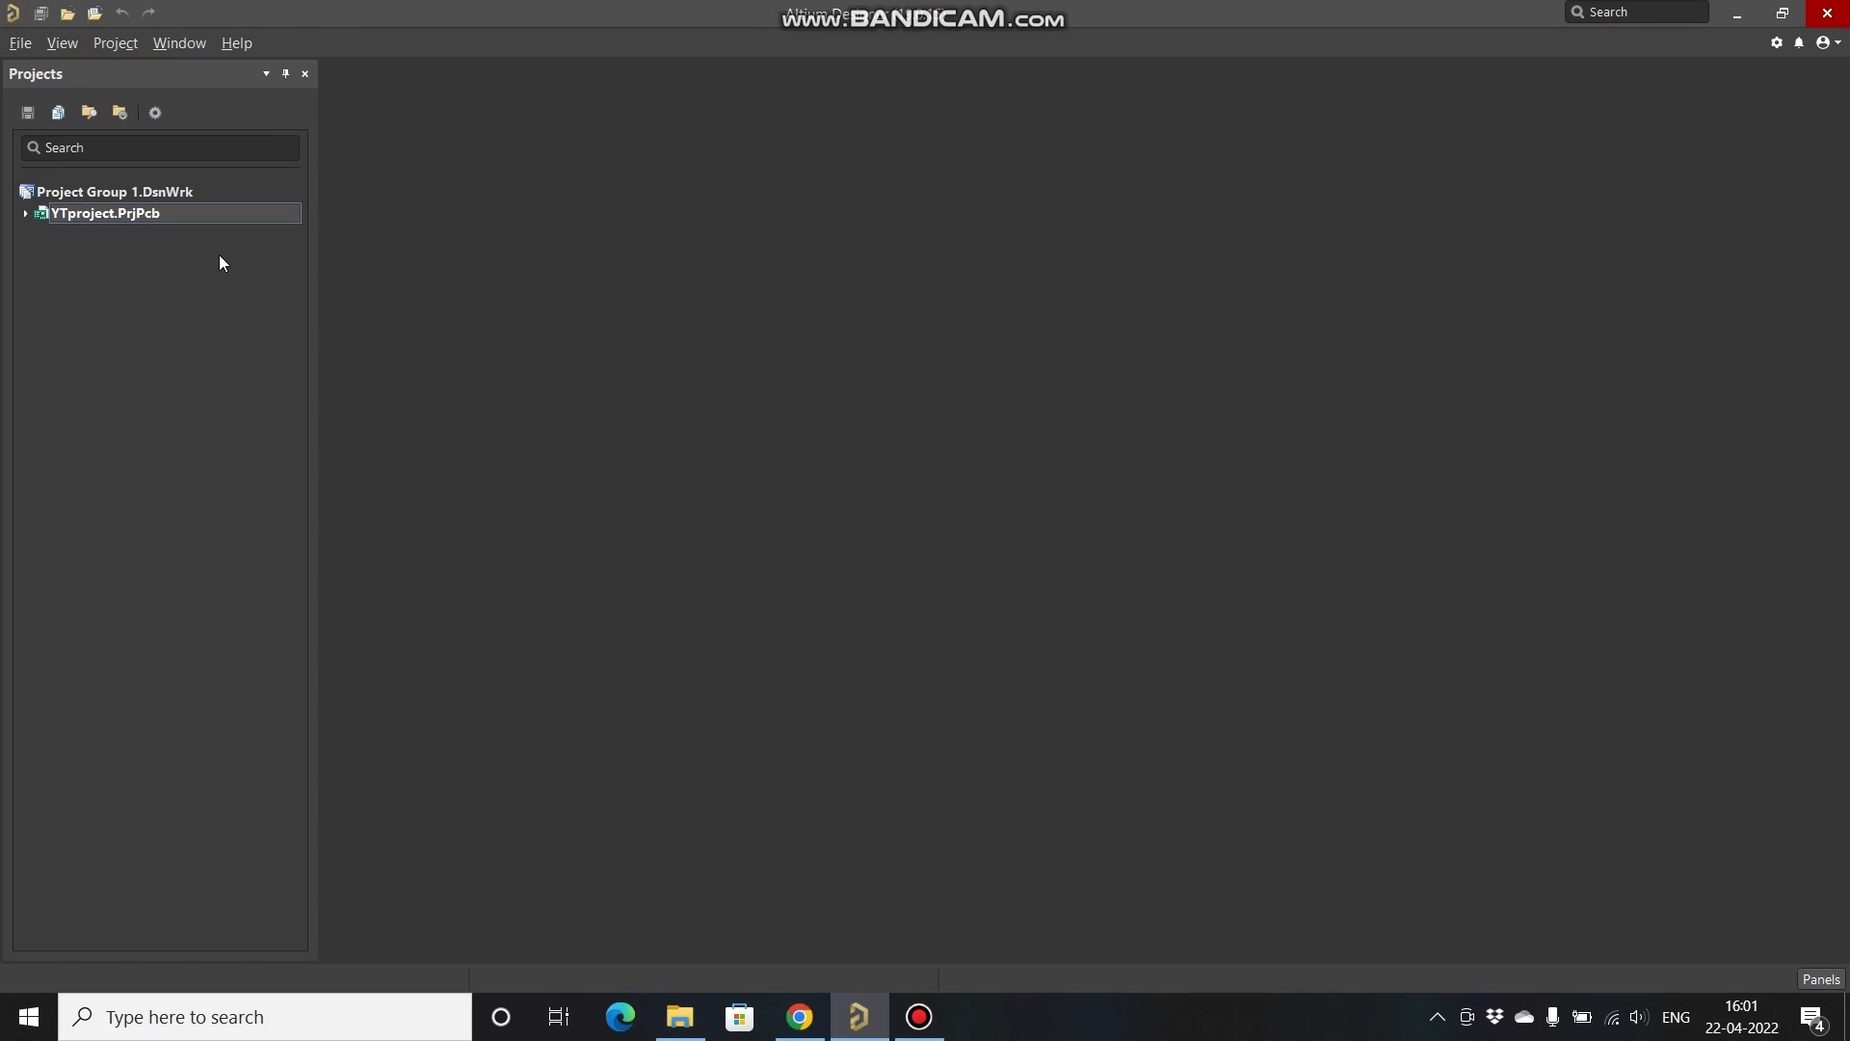
Step: Expand YTproject.PrjPcb, open Schlib1.SchLib, and bring up the Digi-Key homepage in Chrome
right_click(186, 218)
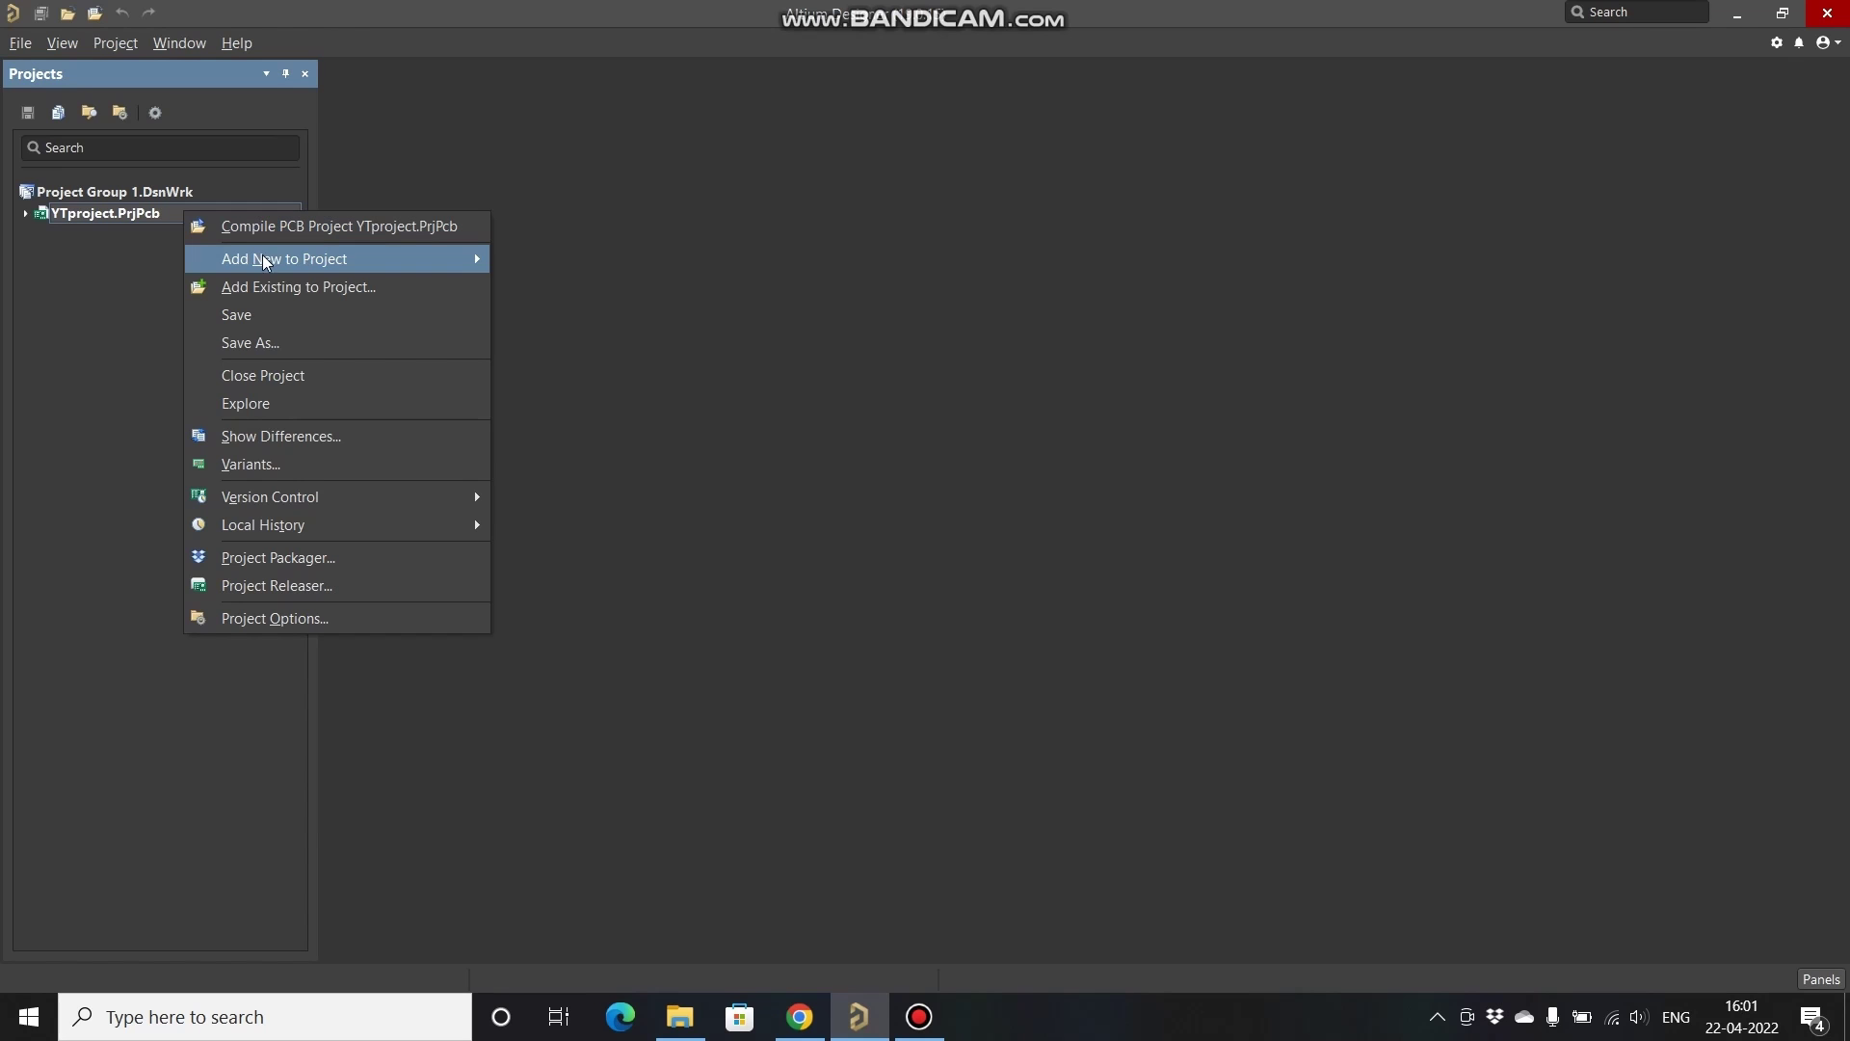
mouse_move(294, 263)
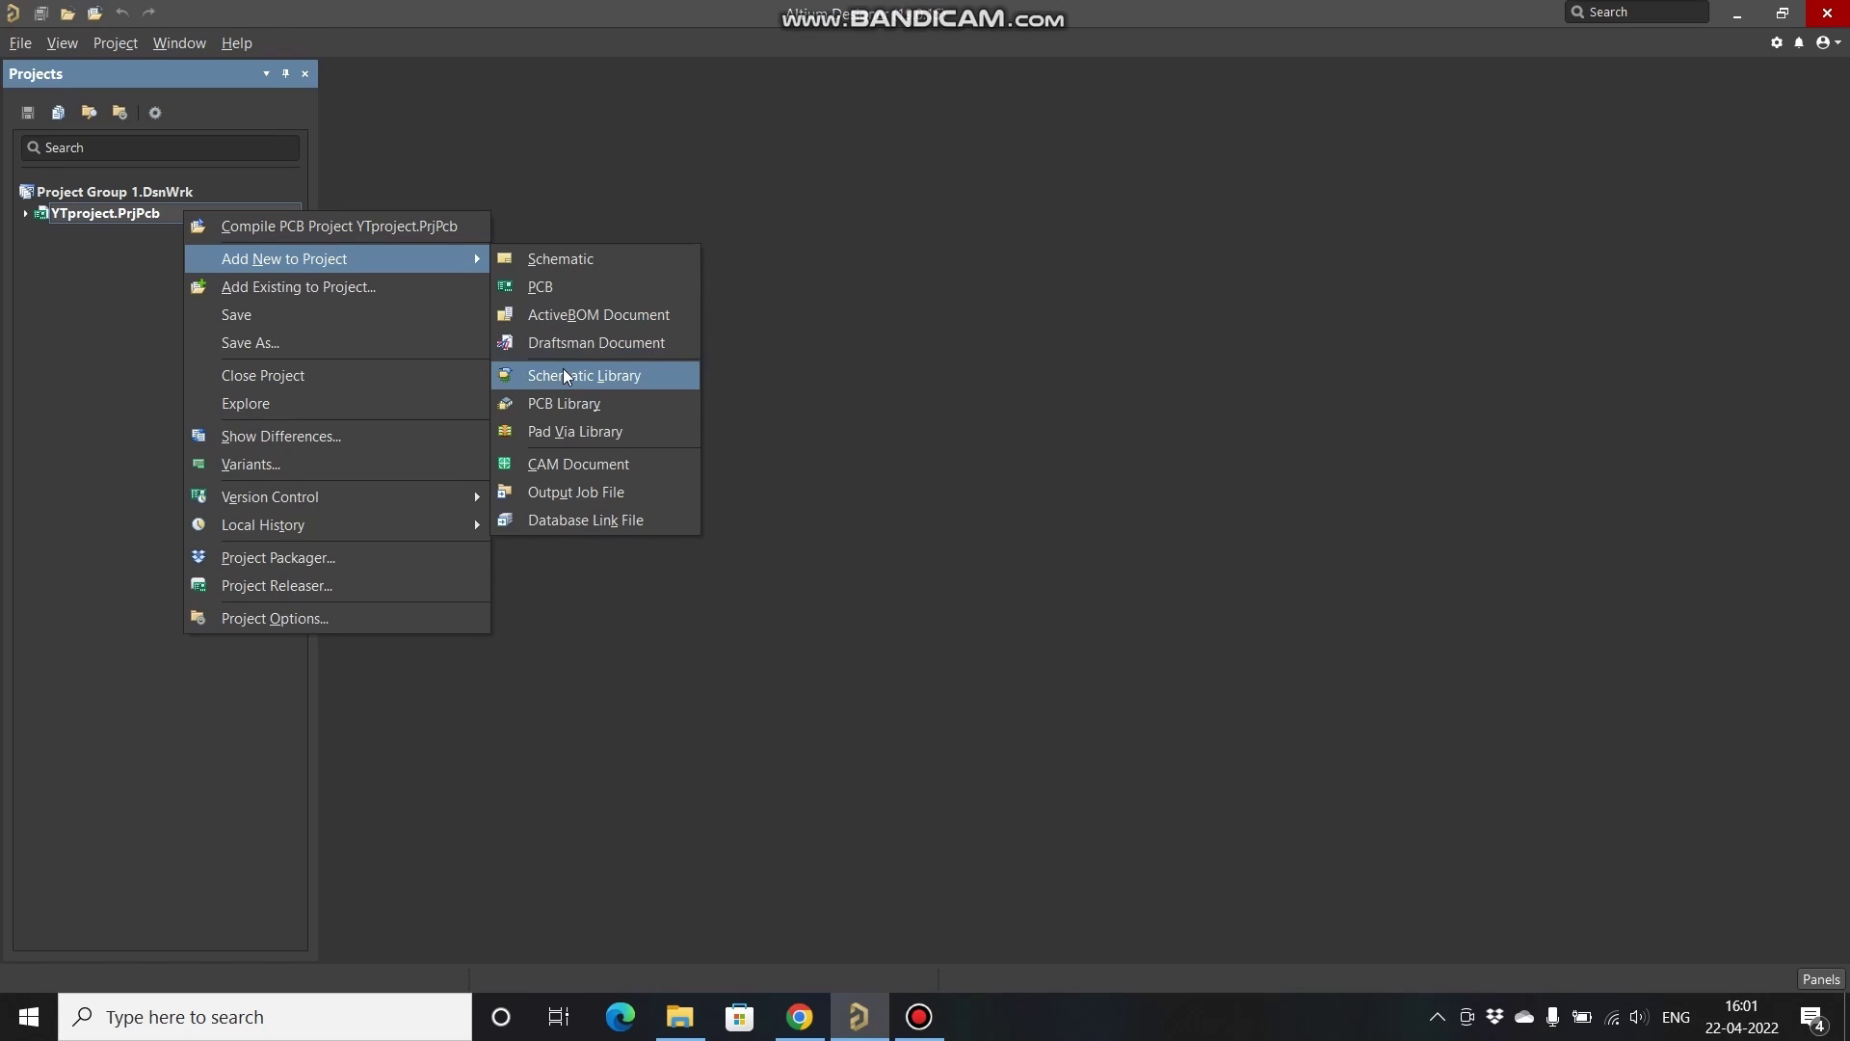
click(858, 343)
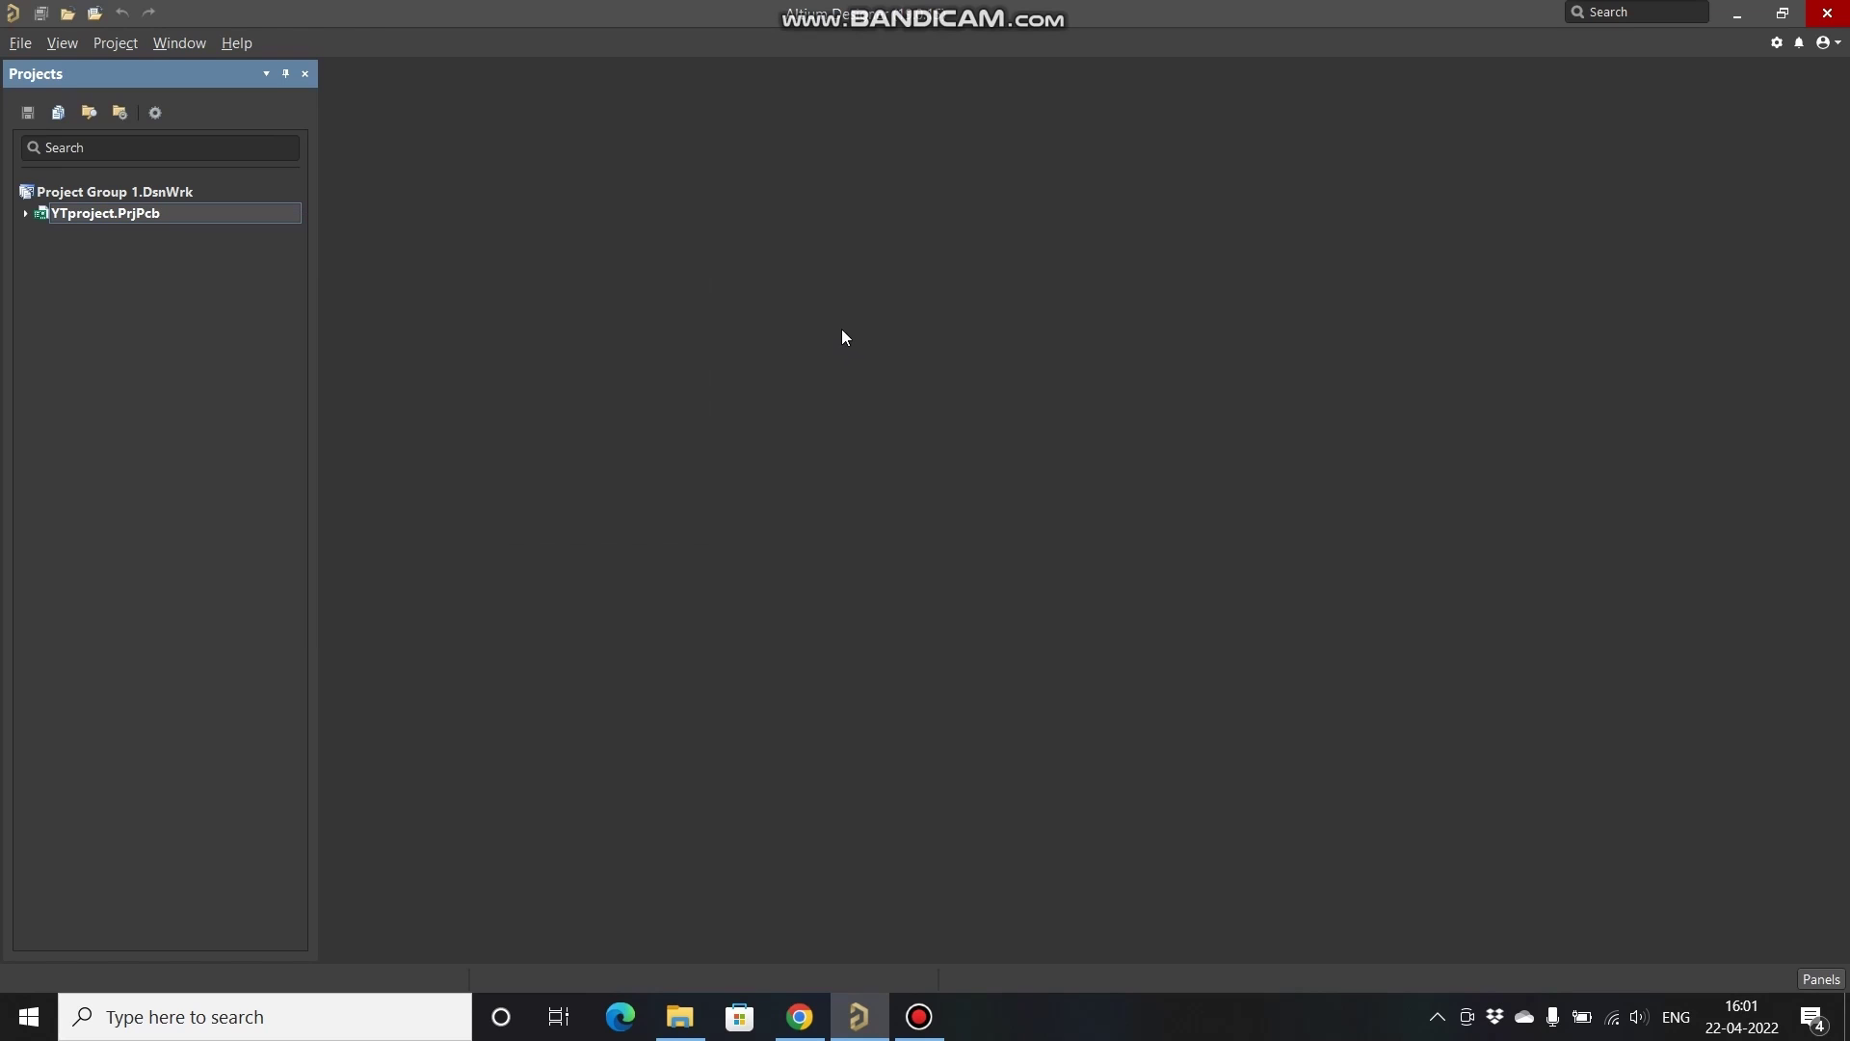
click(24, 215)
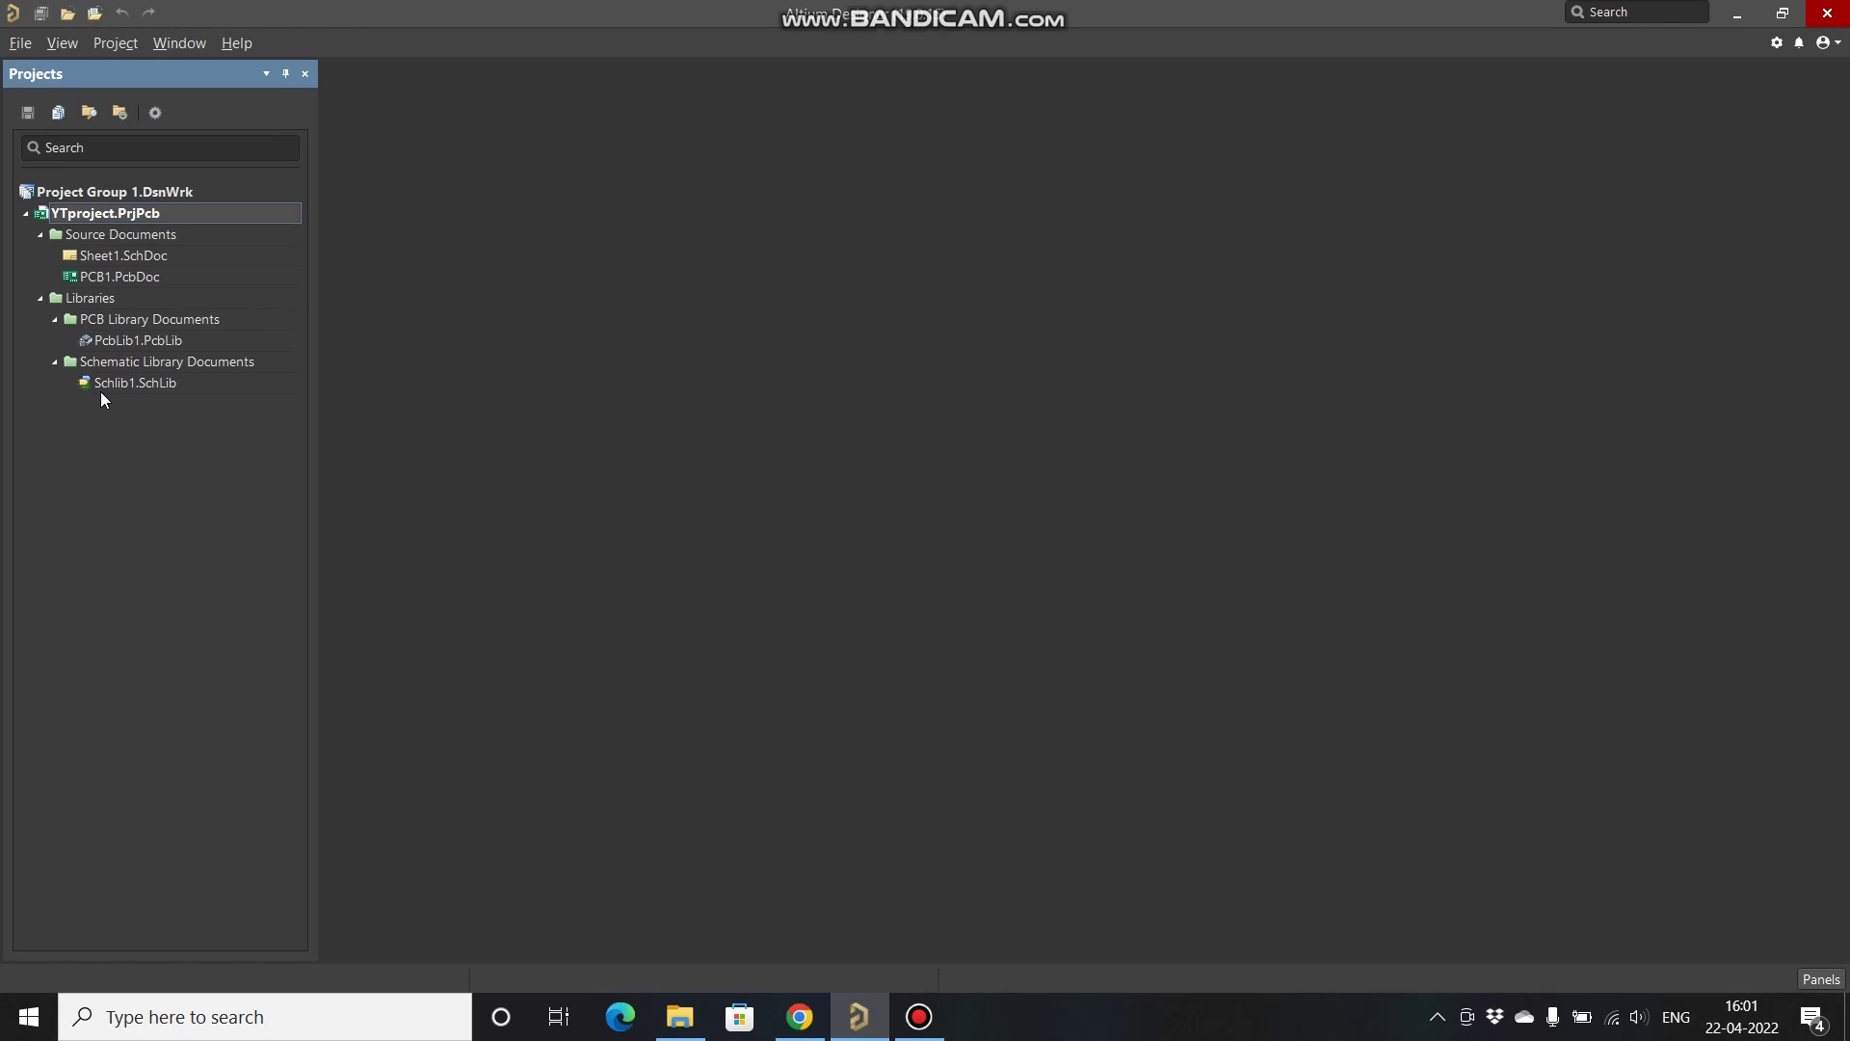
double_click(131, 383)
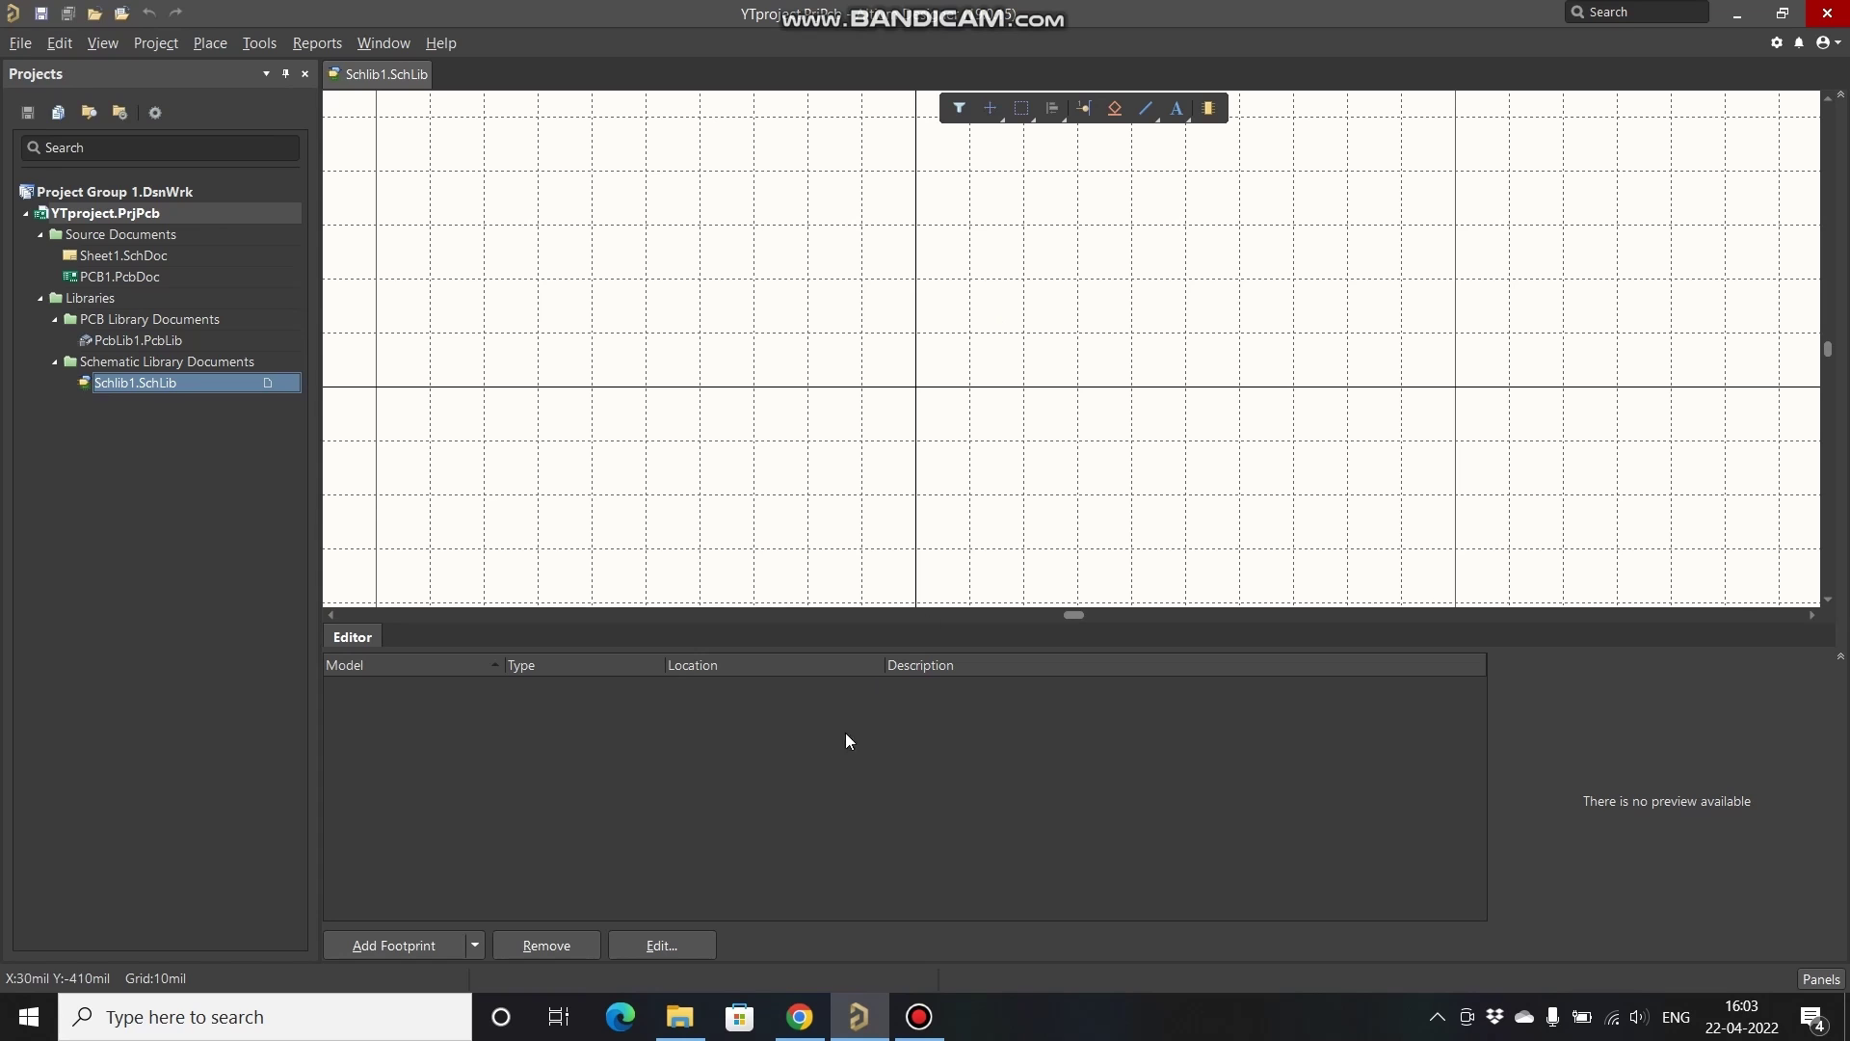
click(800, 1017)
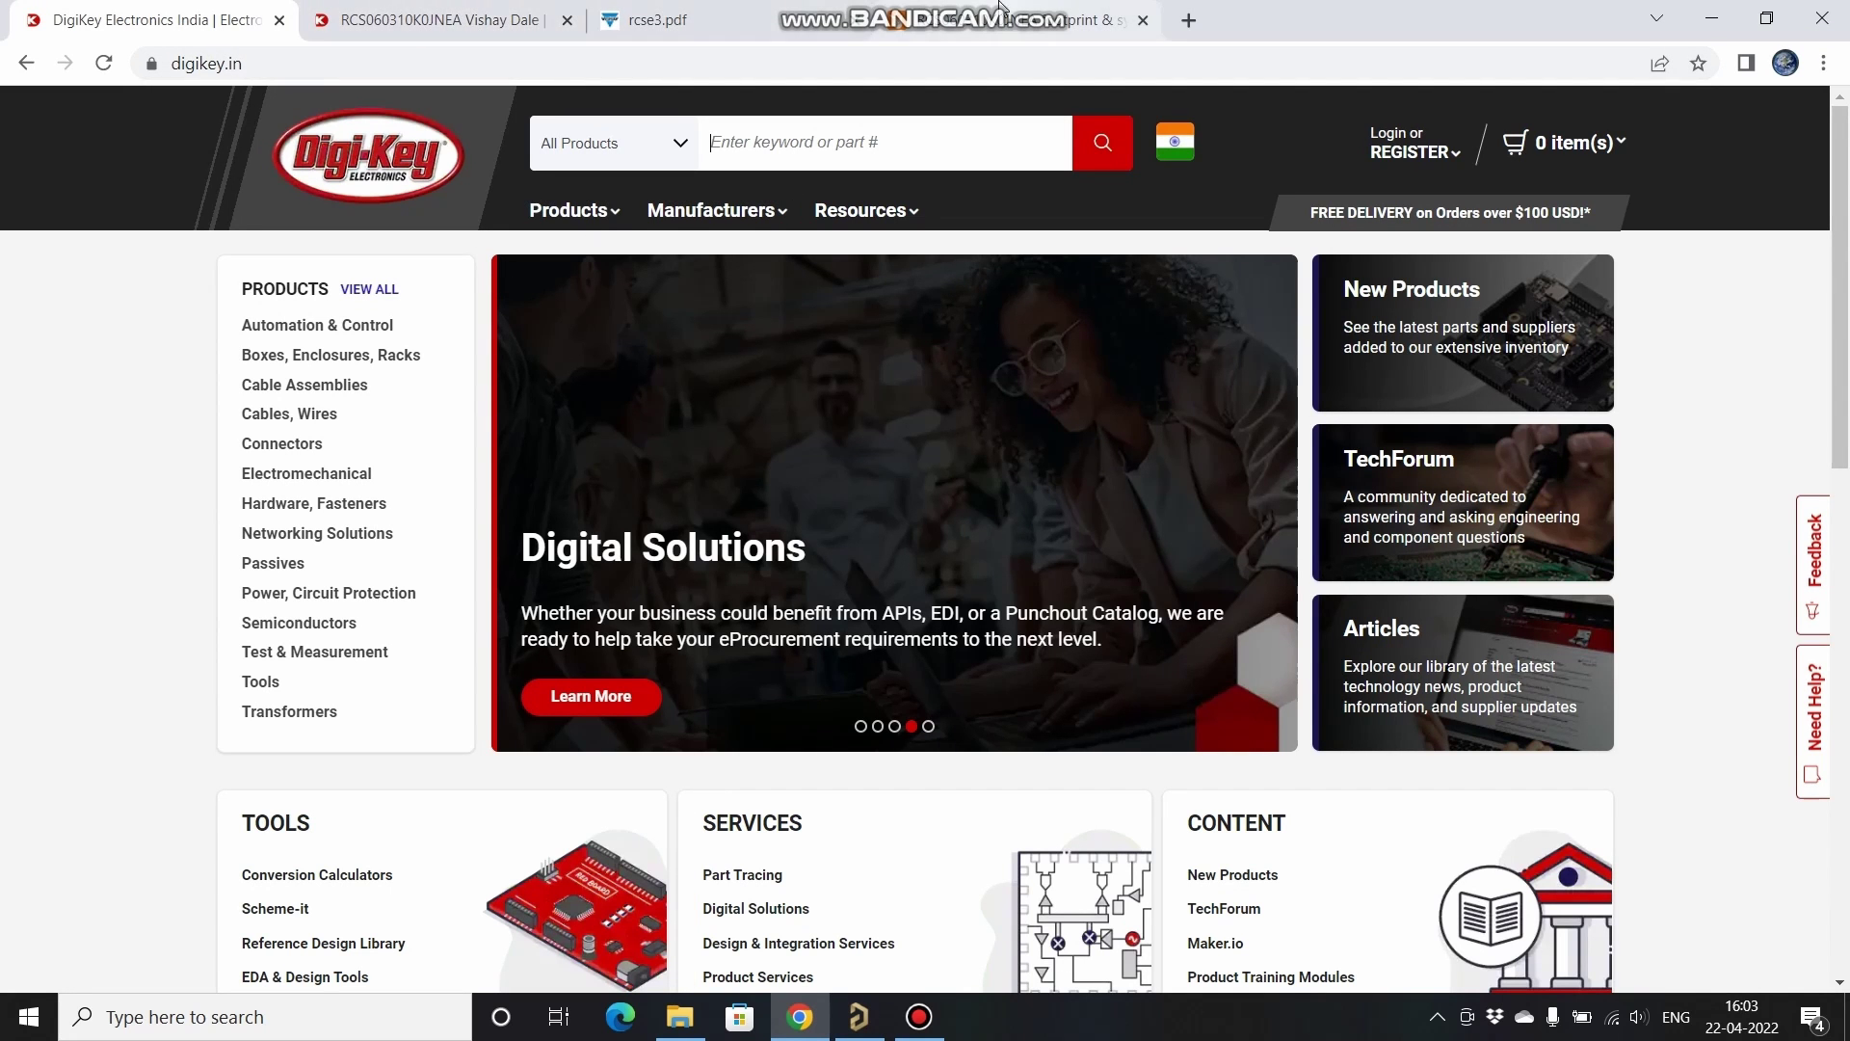
Step: Search Digi-Key for 'resistors' and open the Chip Resistor - Surface Mount category
click(809, 143)
text(resistor)
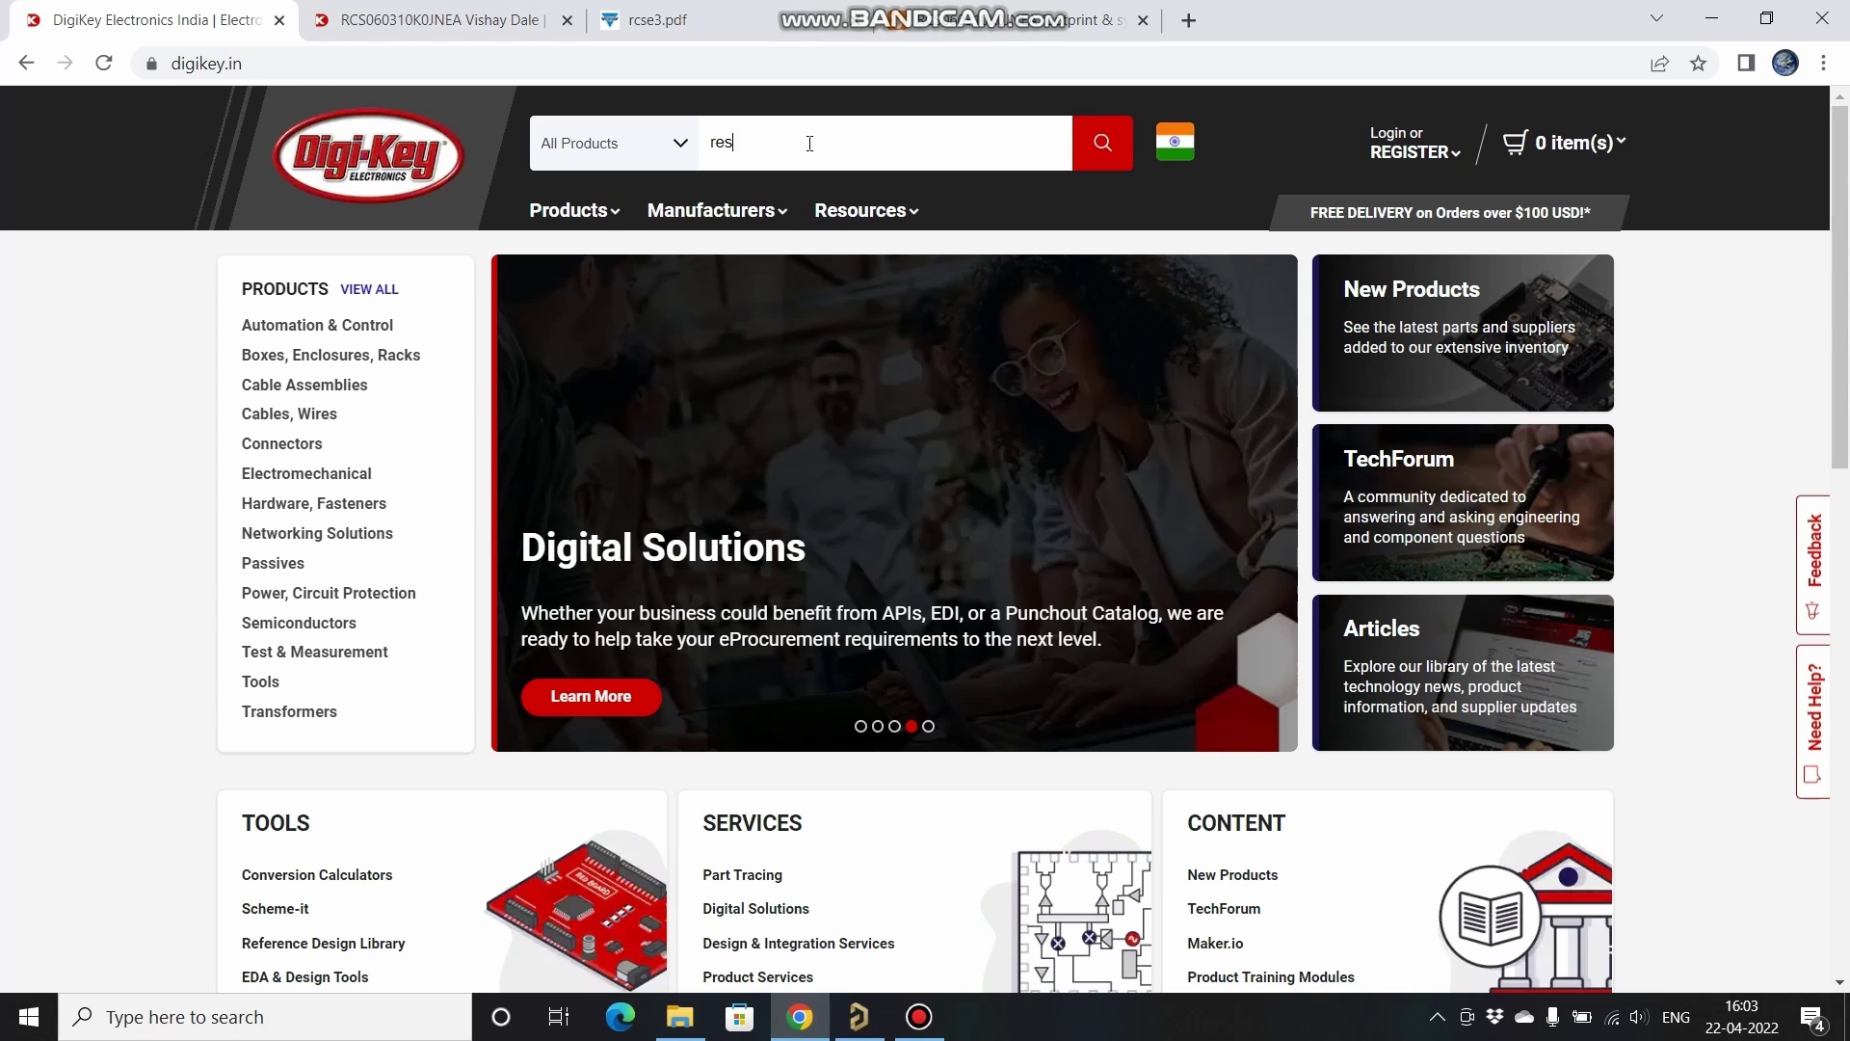
text(s)
key(Return)
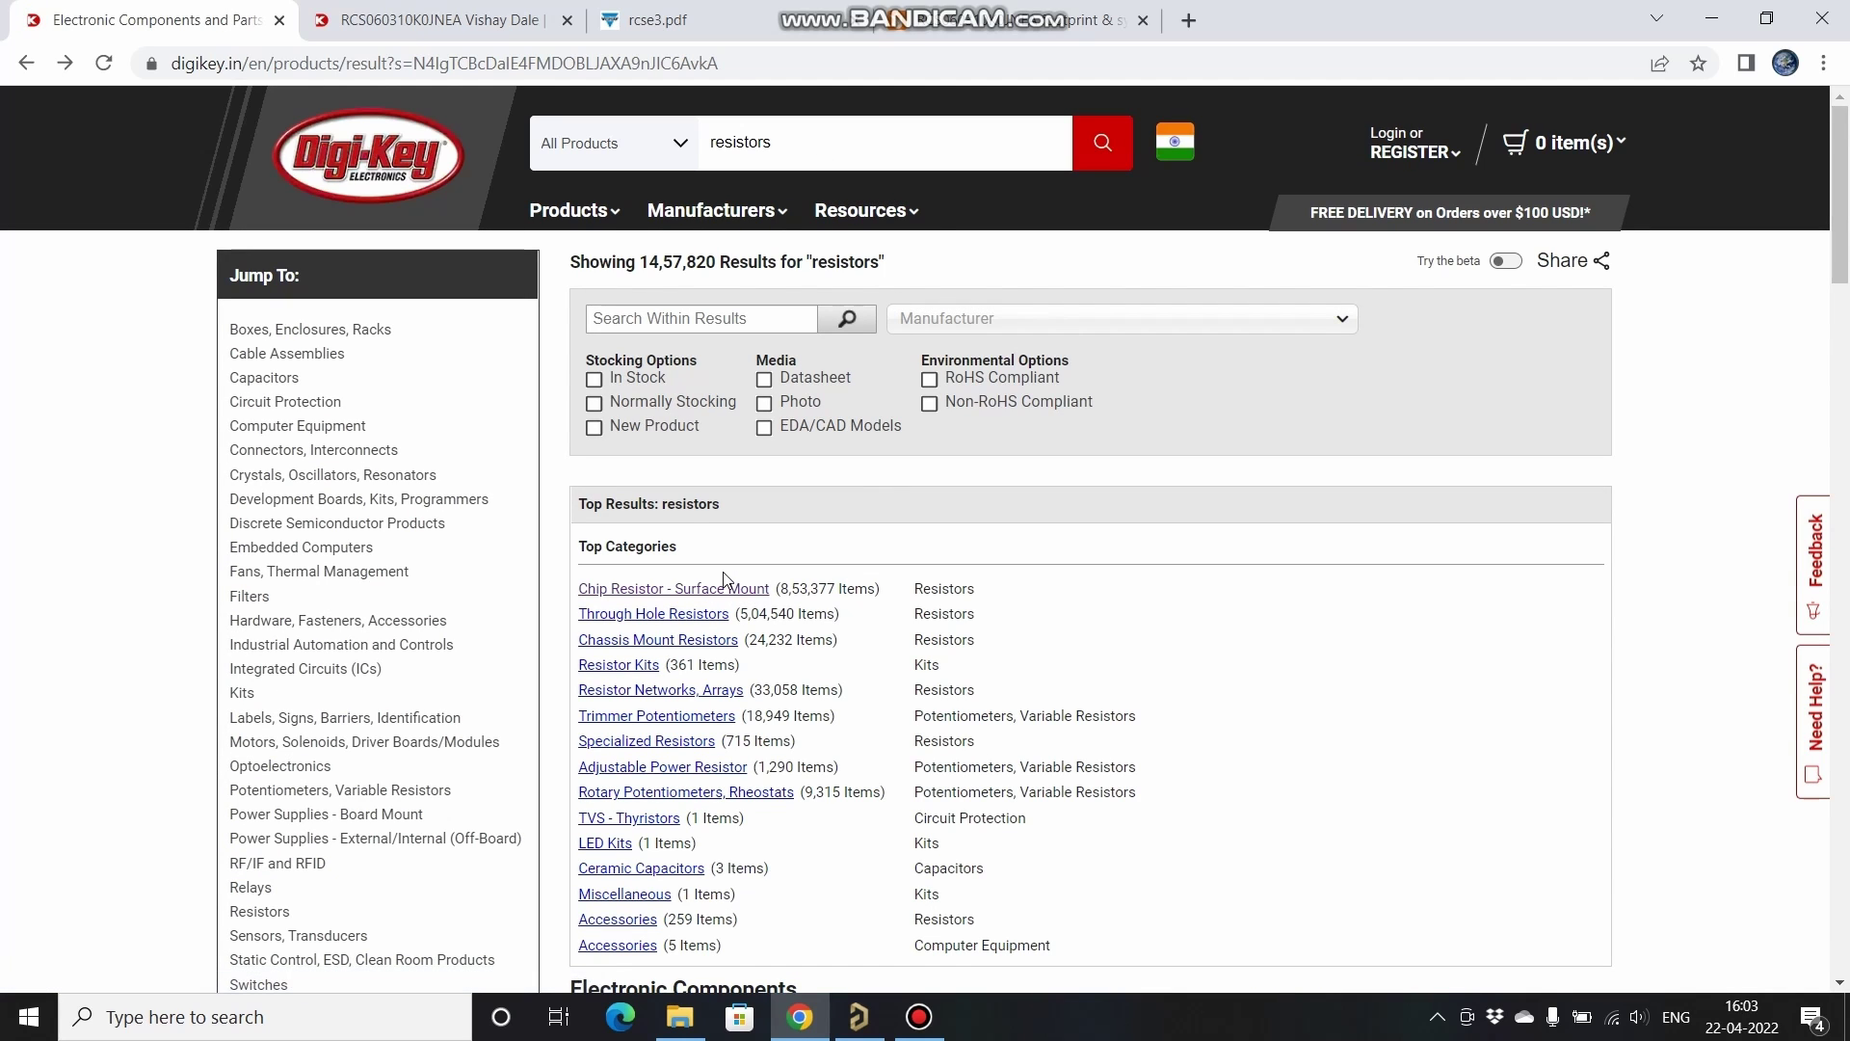
click(673, 592)
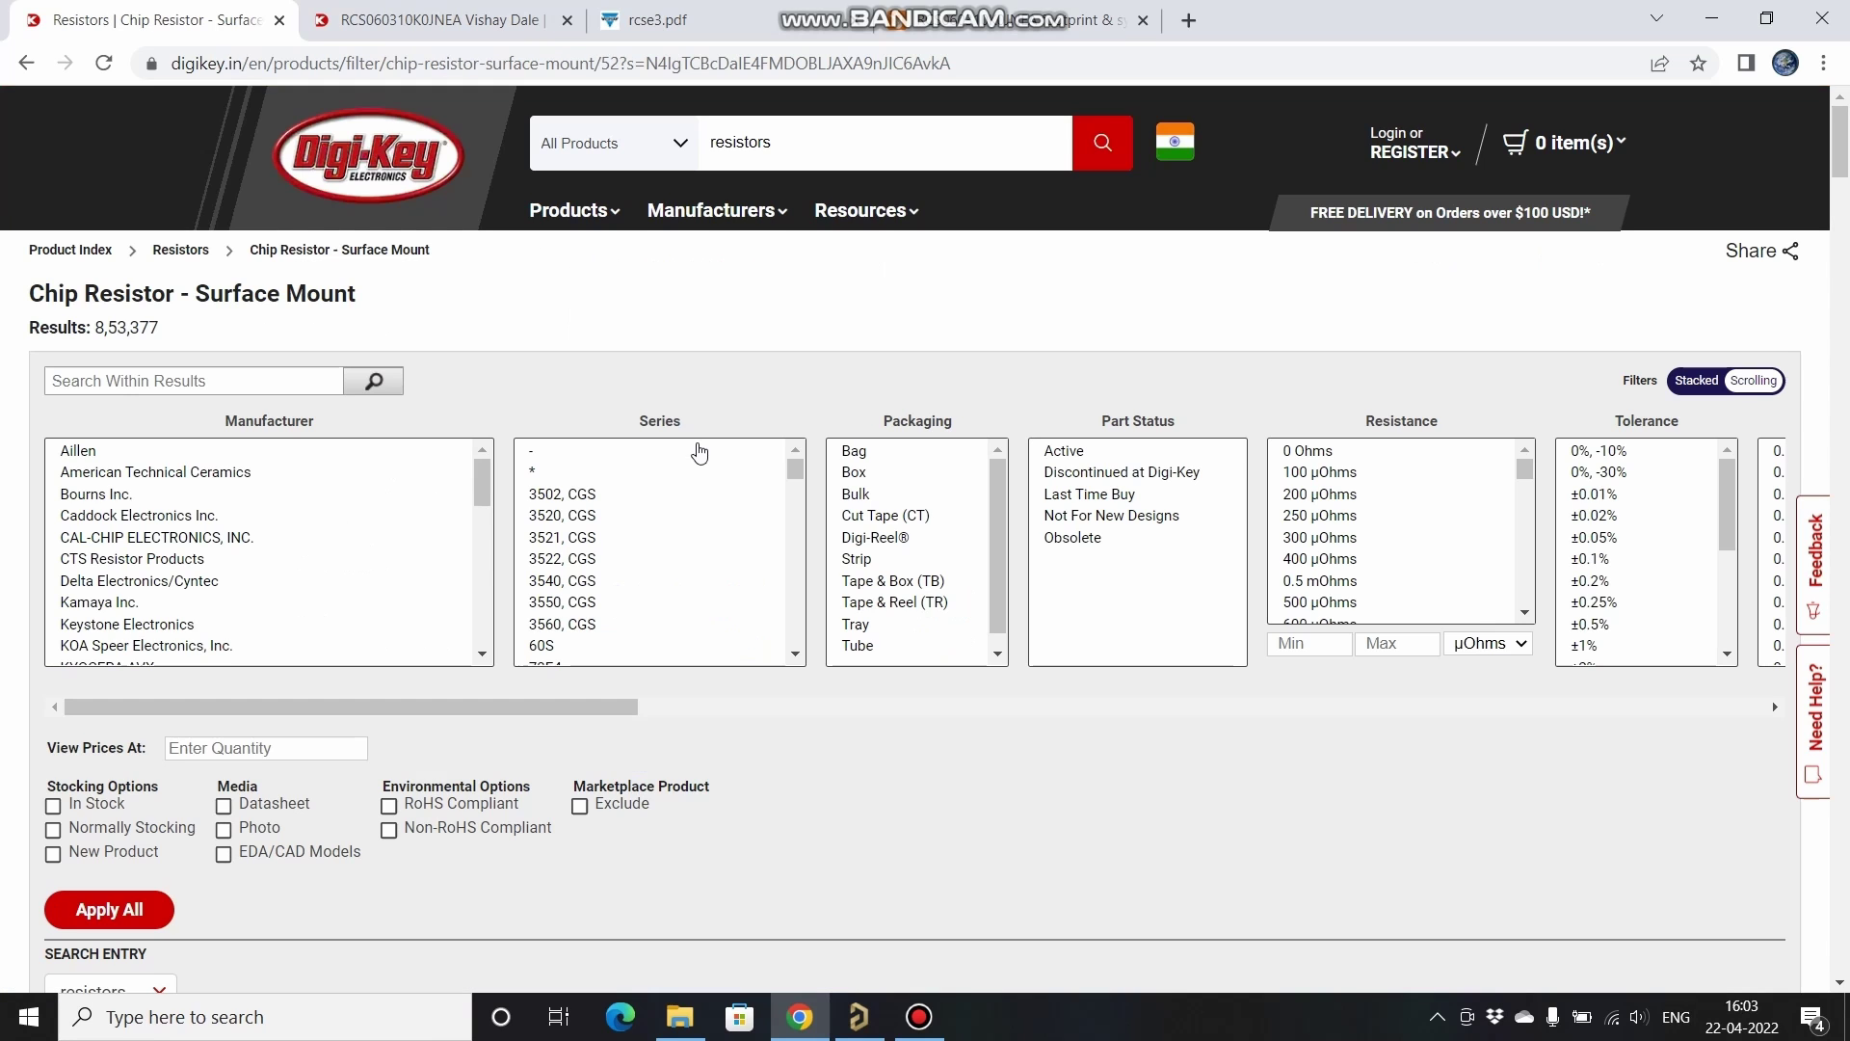
Step: Select the 10 kOhms, 0.25W 1/4W and 0603 (1608 Metric) filter values
drag(462, 707, 697, 703)
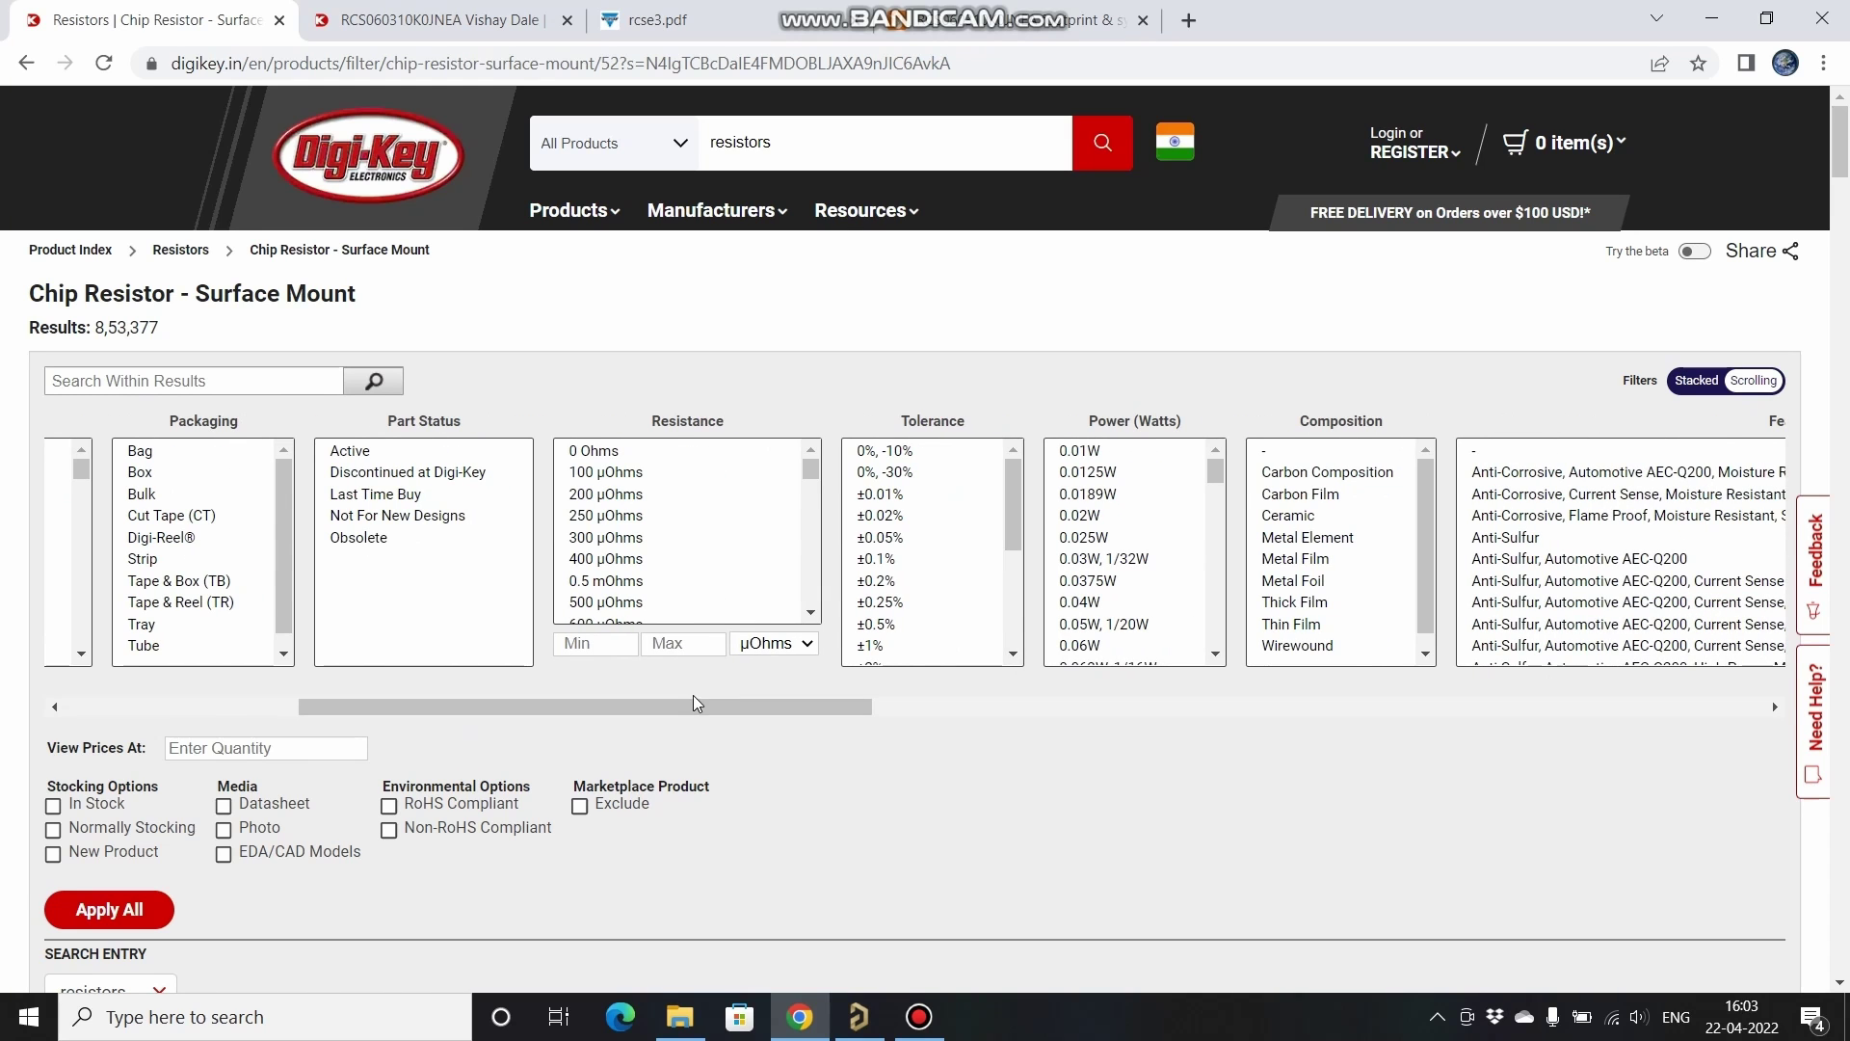
drag(812, 474, 799, 552)
scroll(735, 544, down, 10)
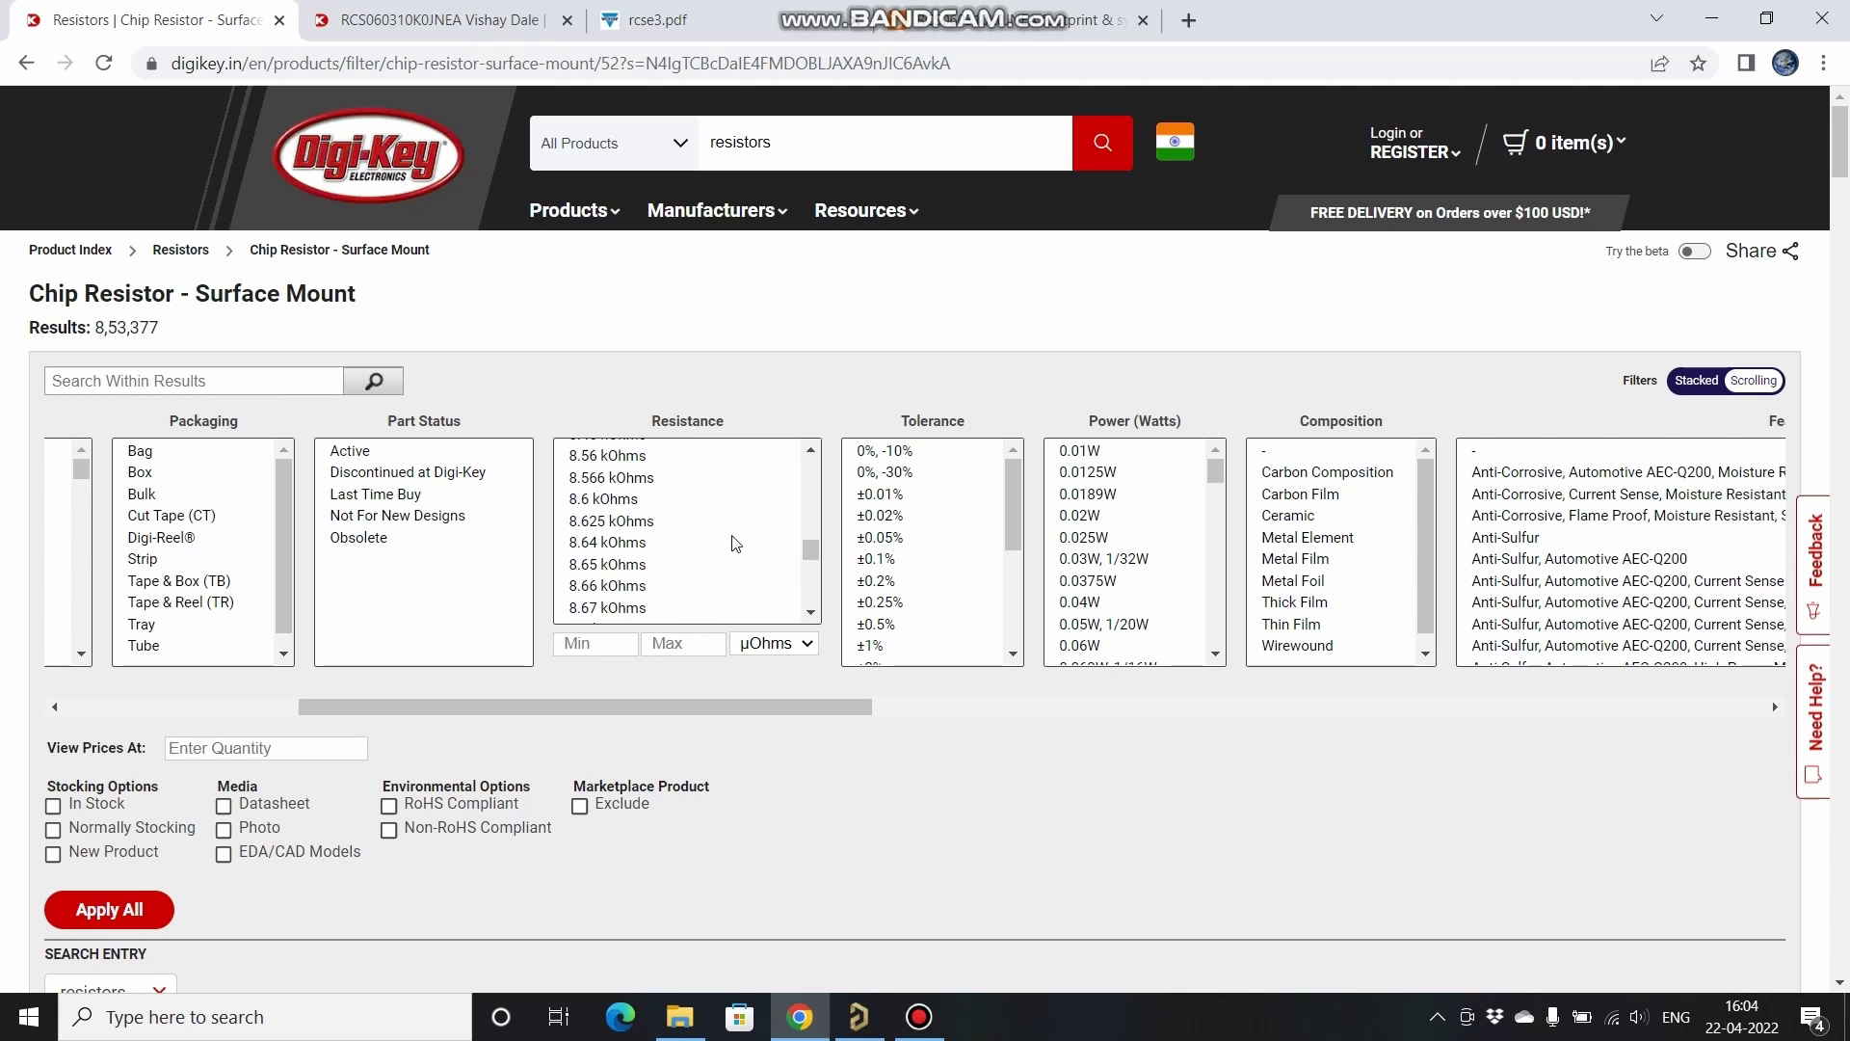
scroll(736, 545, down, 3)
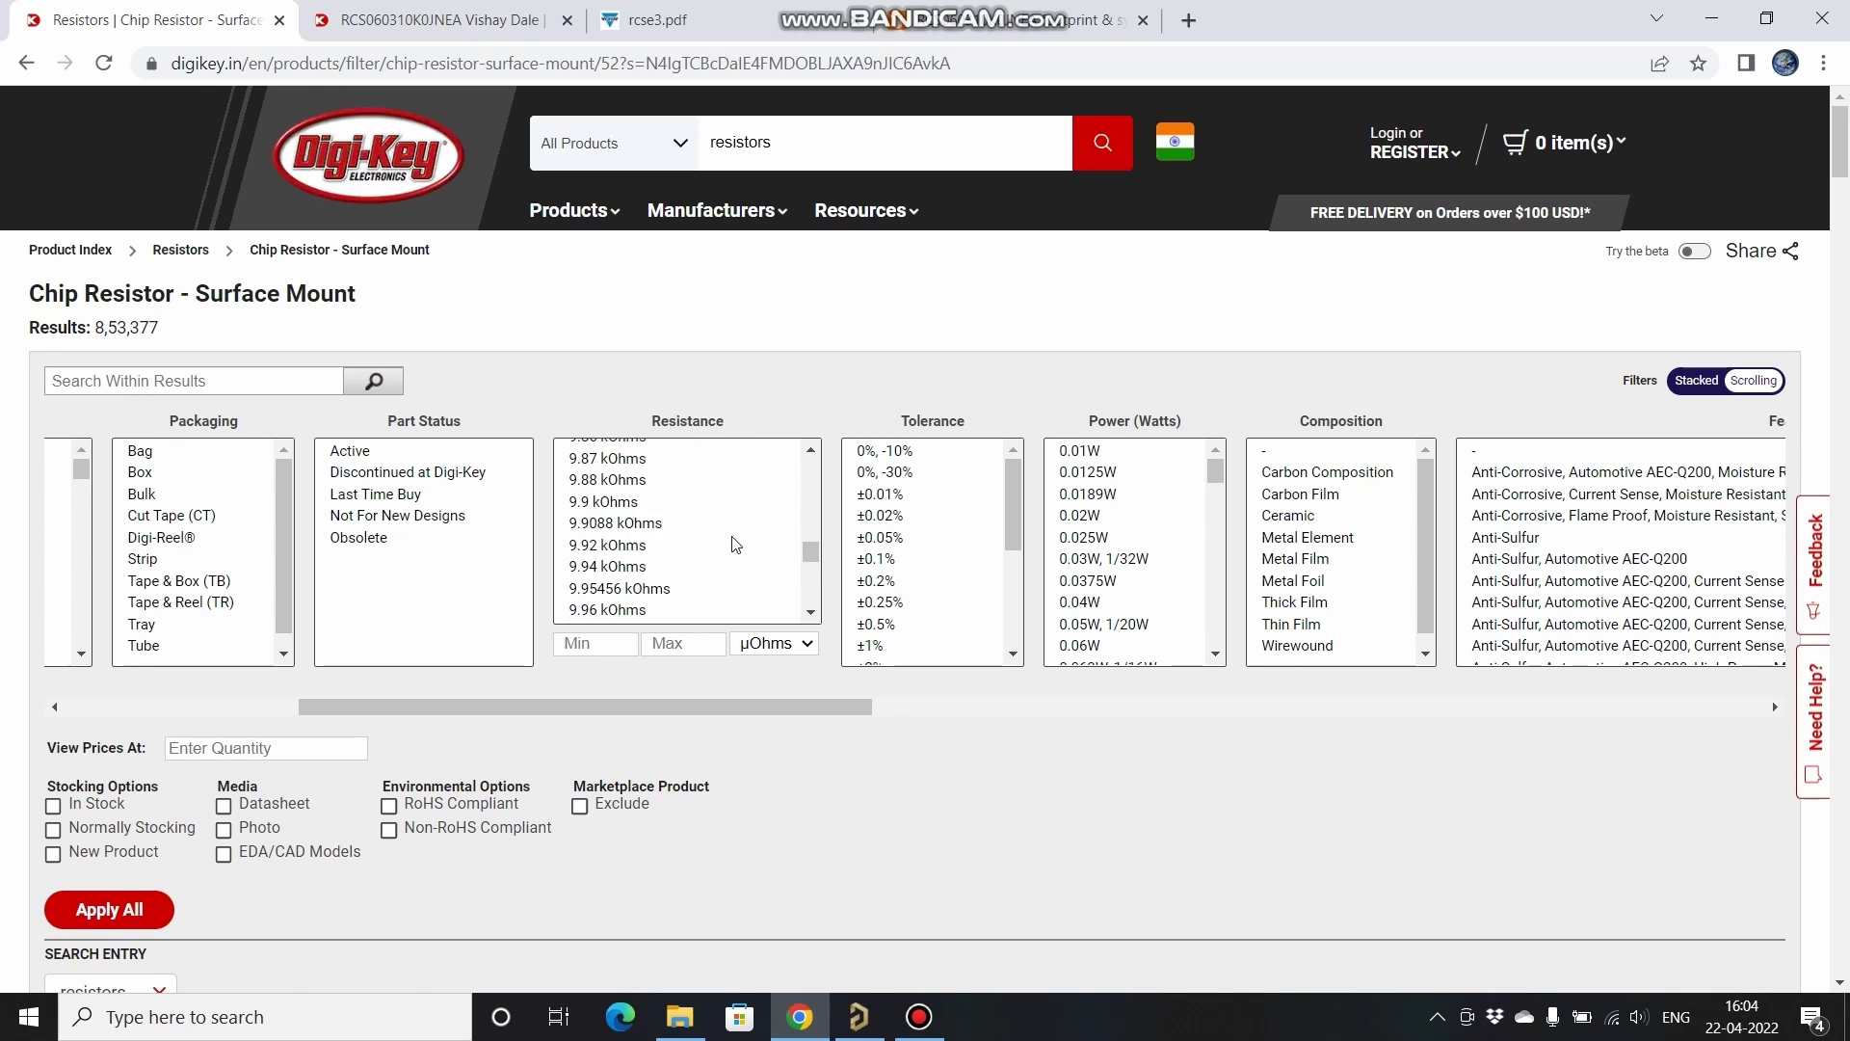
click(672, 546)
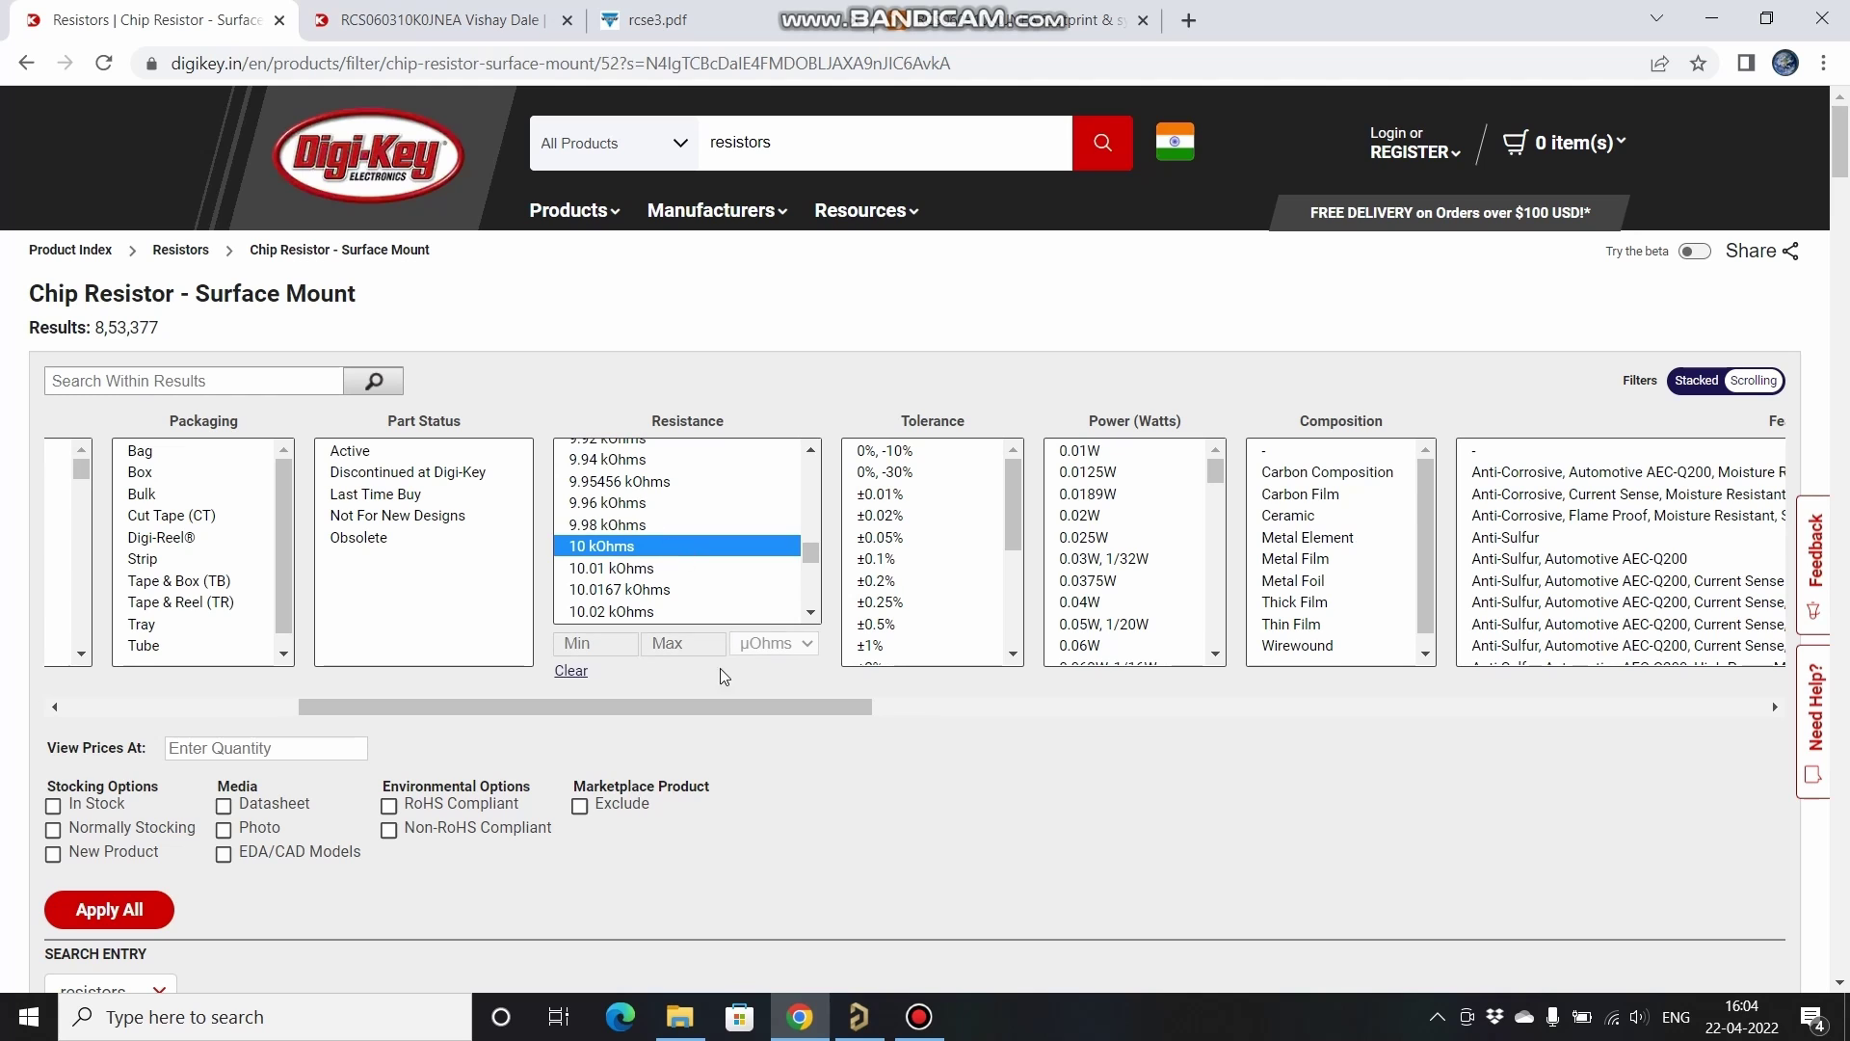
drag(643, 714, 768, 713)
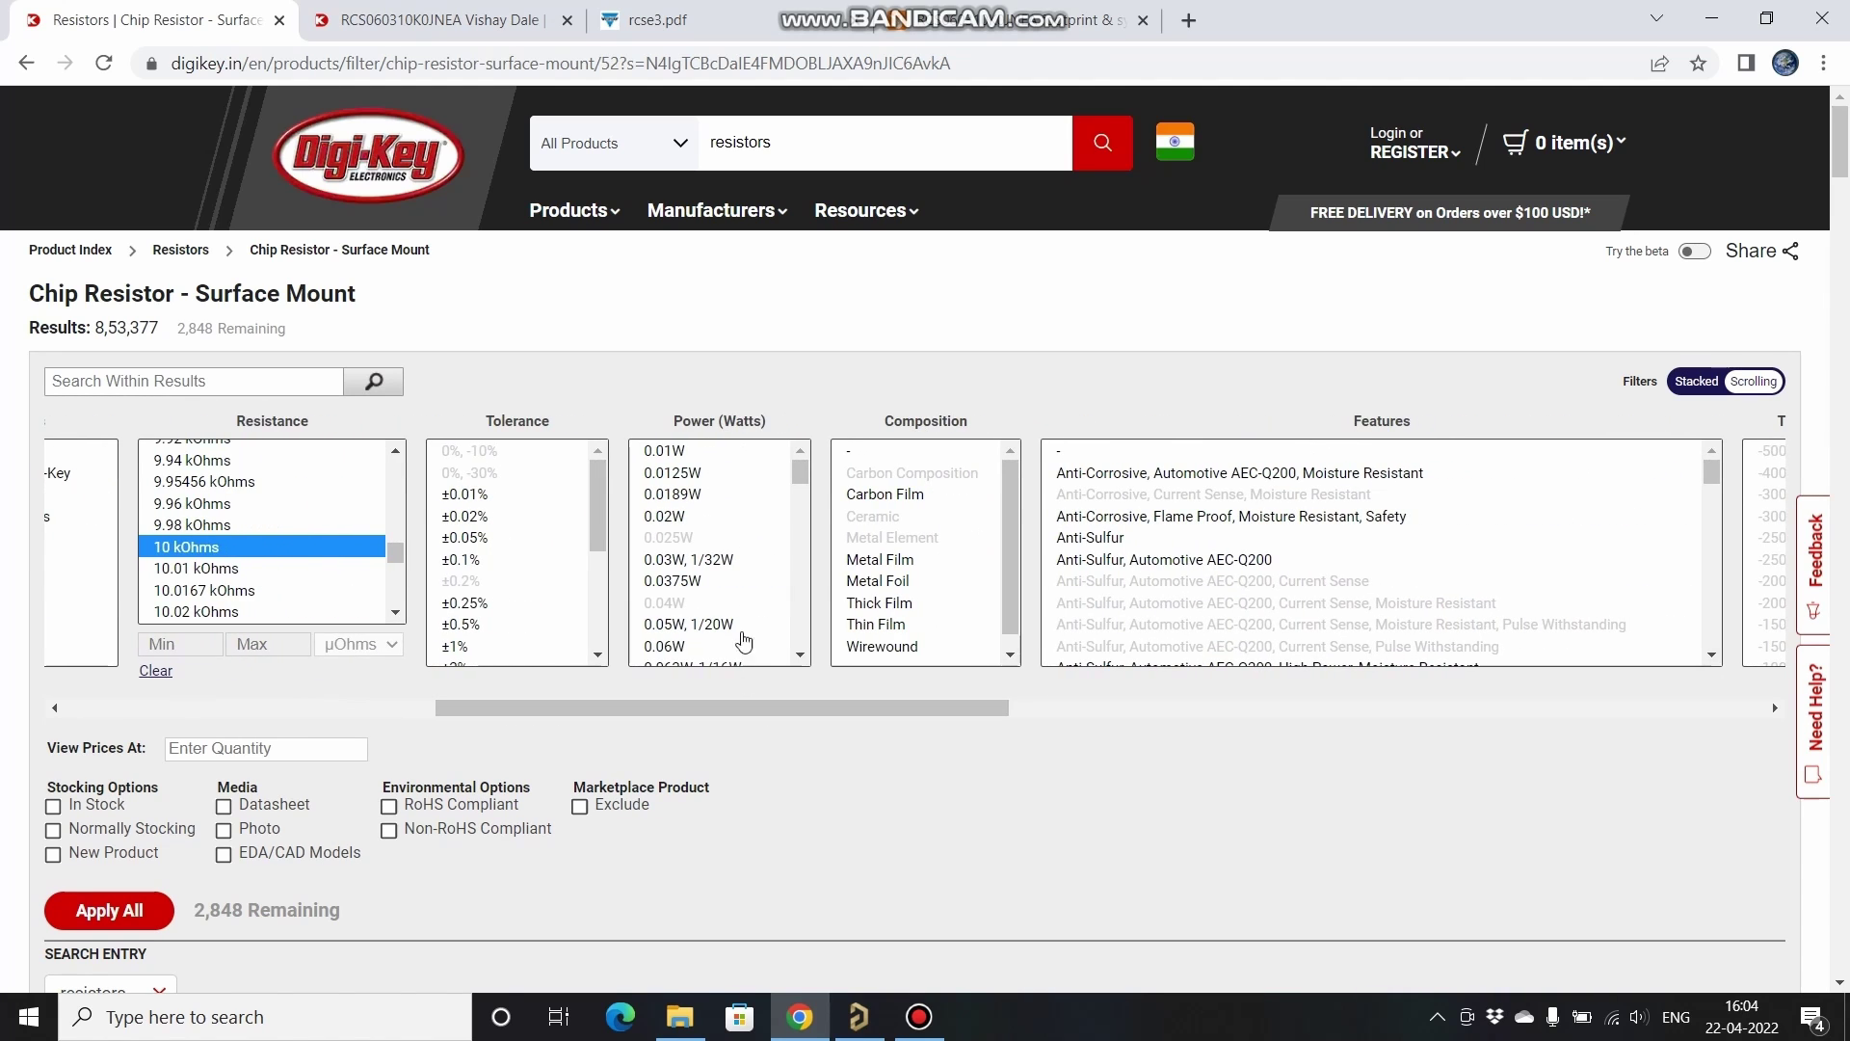
scroll(748, 533, down, 3)
scroll(742, 545, down, 4)
click(707, 470)
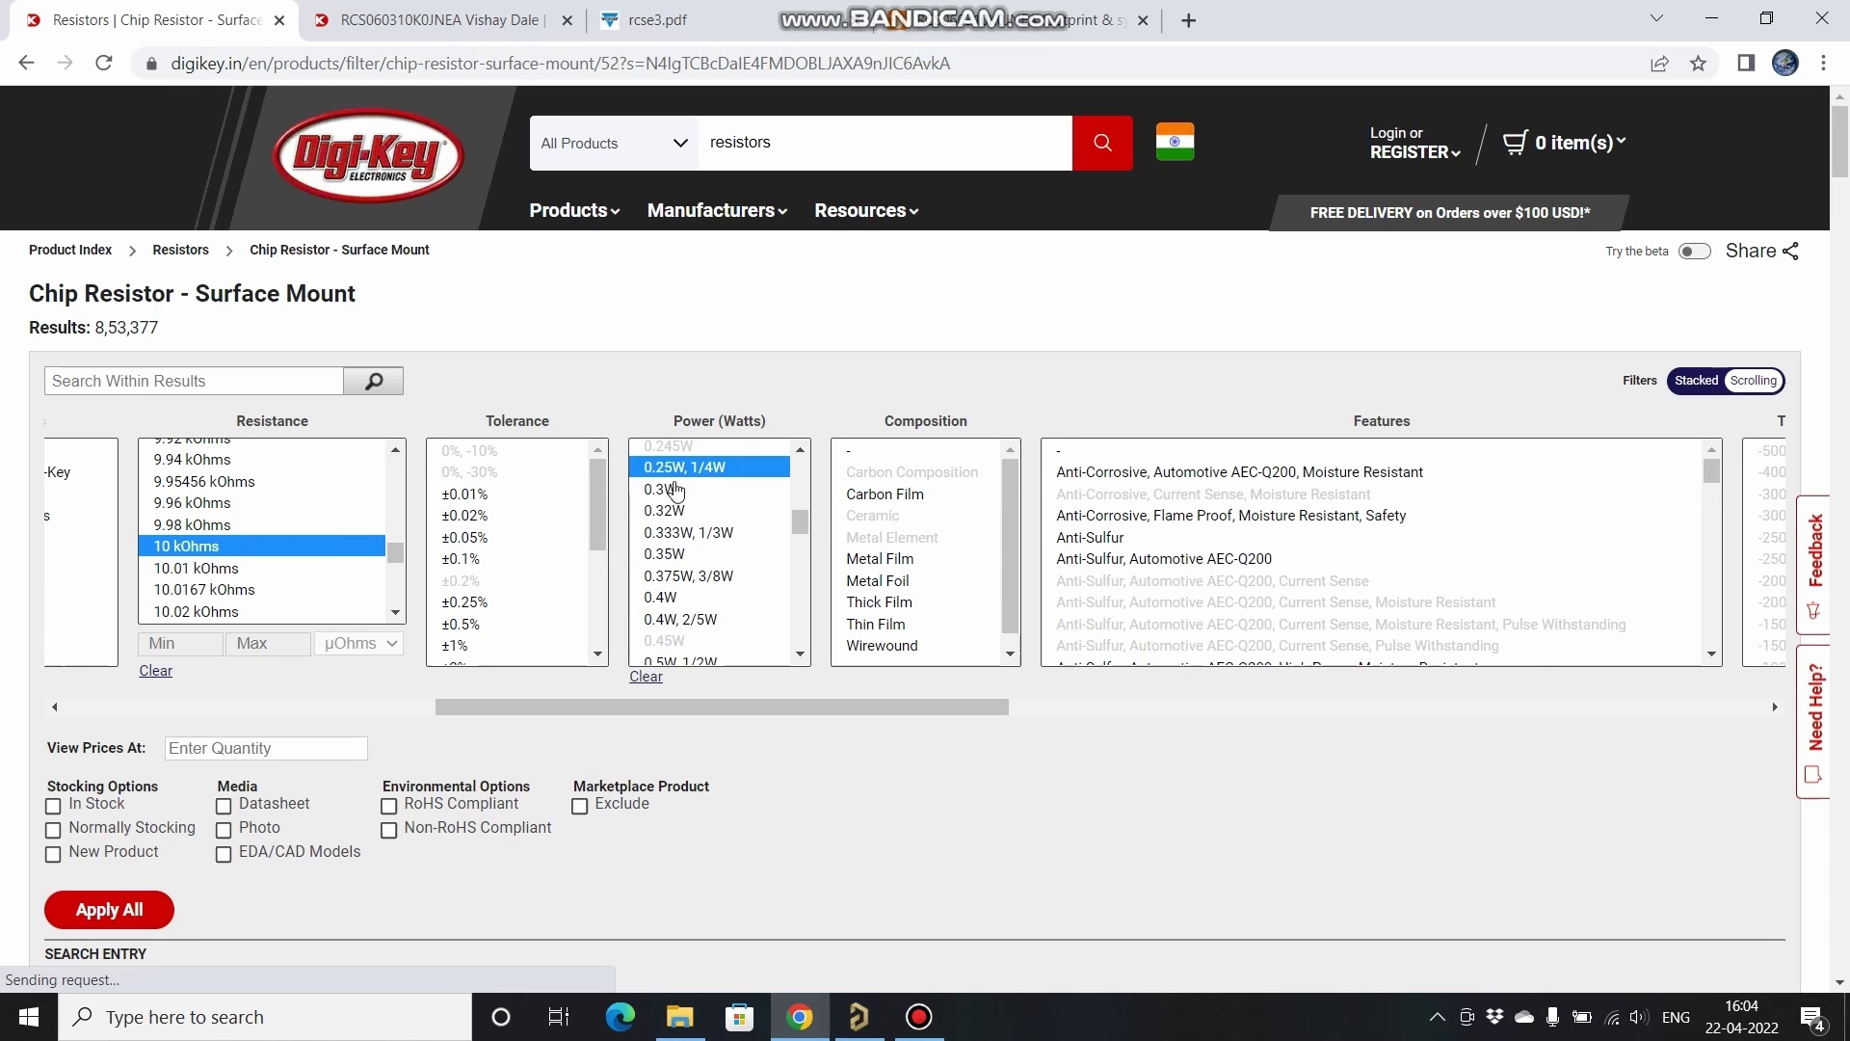
drag(673, 713, 1114, 688)
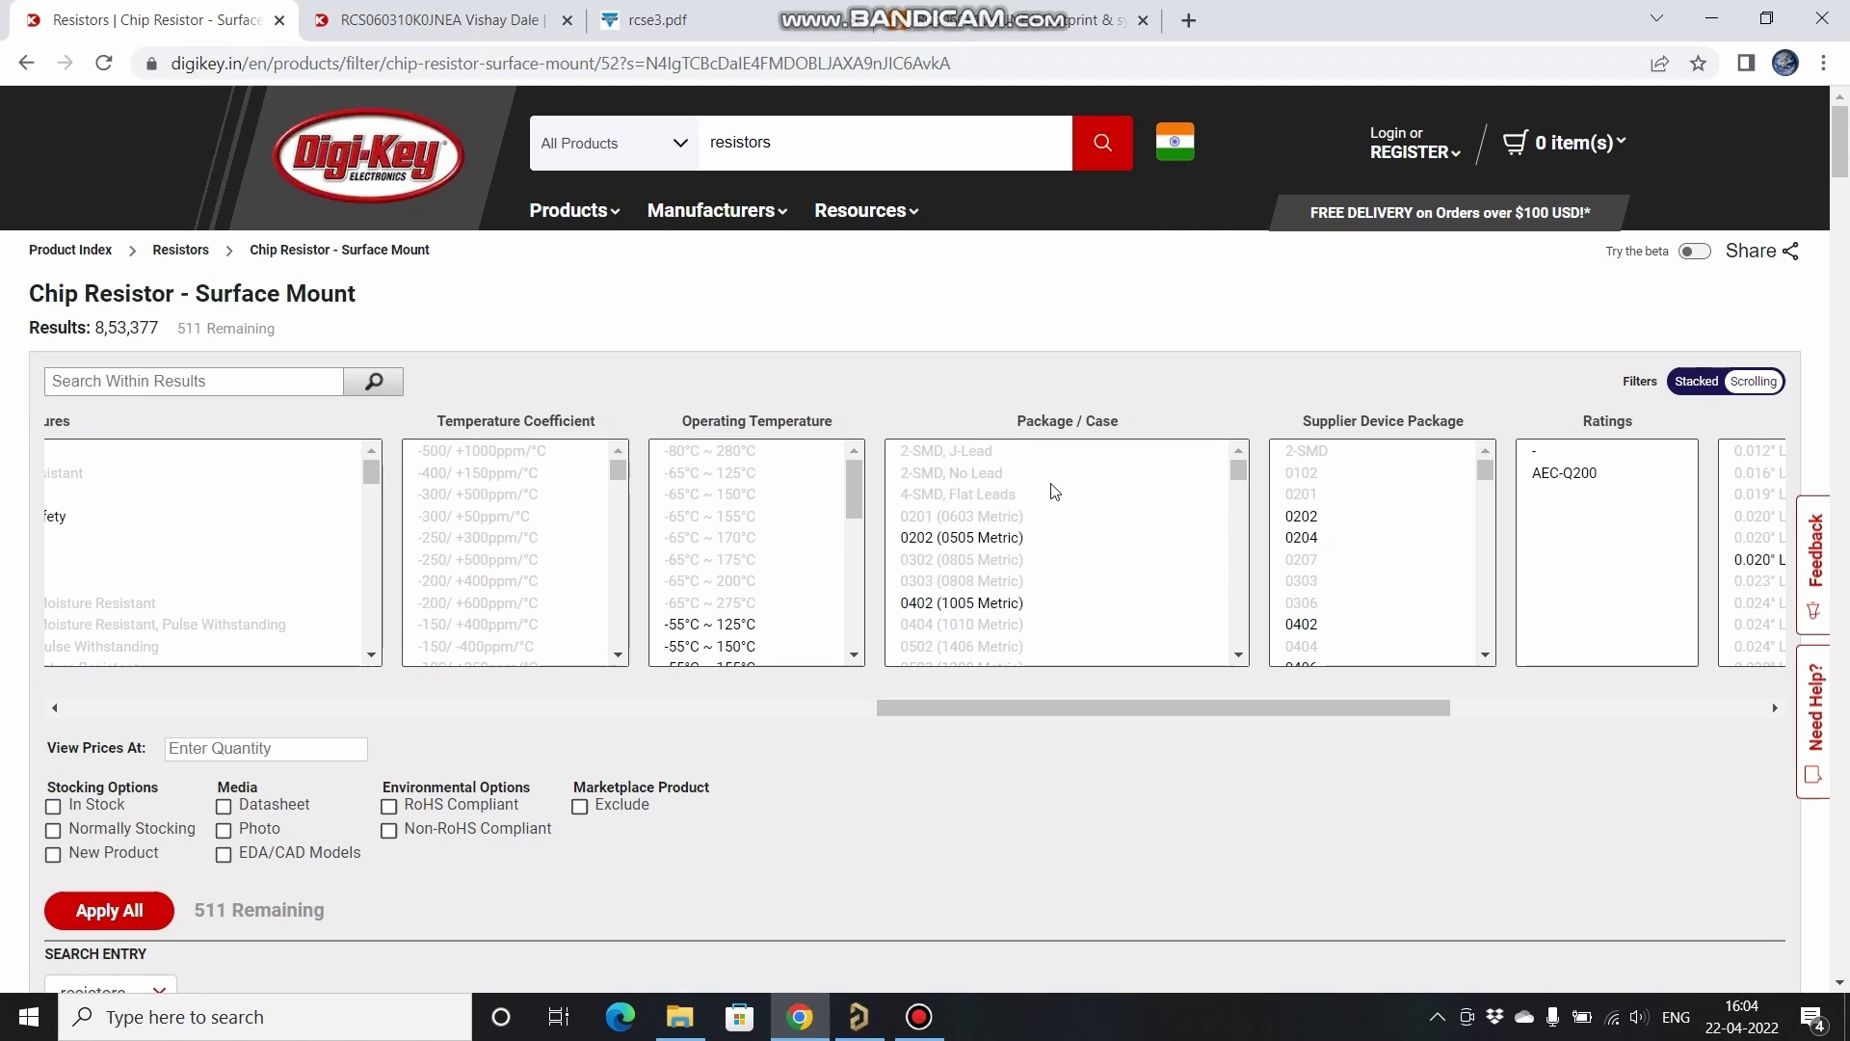
scroll(1079, 521, down, 2)
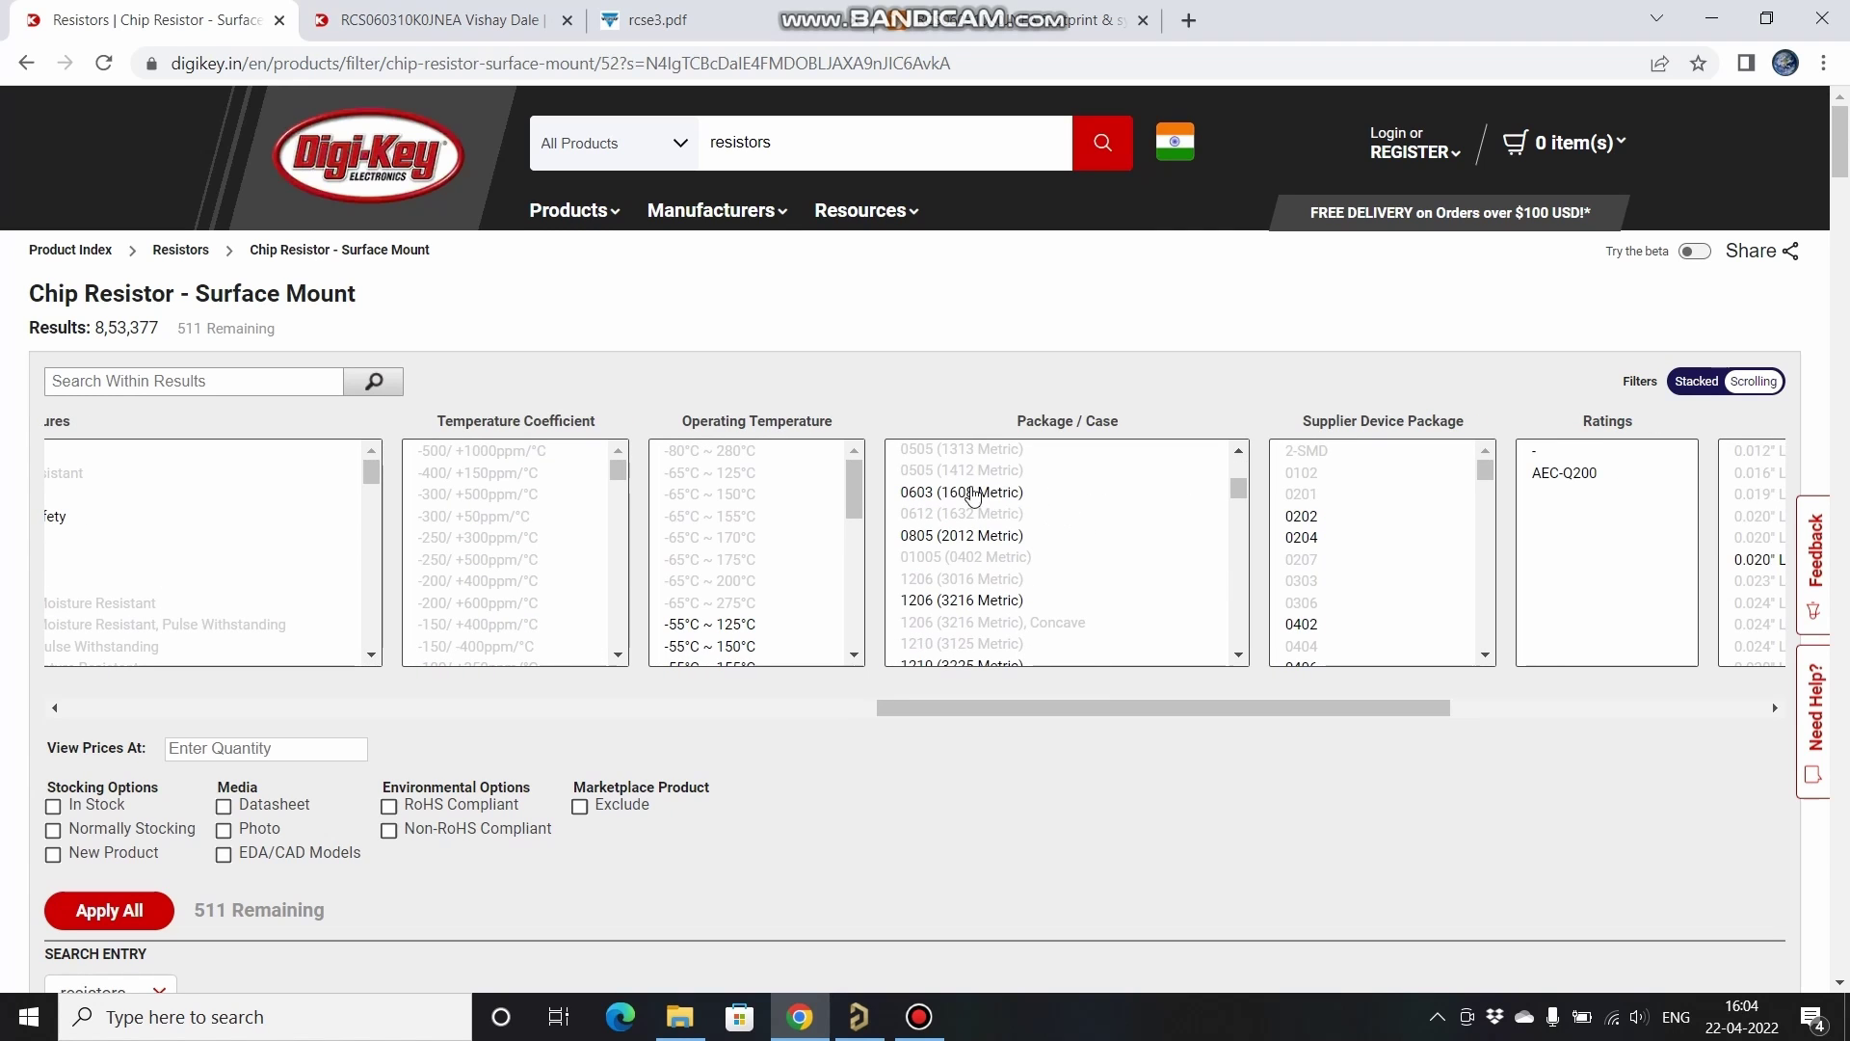
click(947, 491)
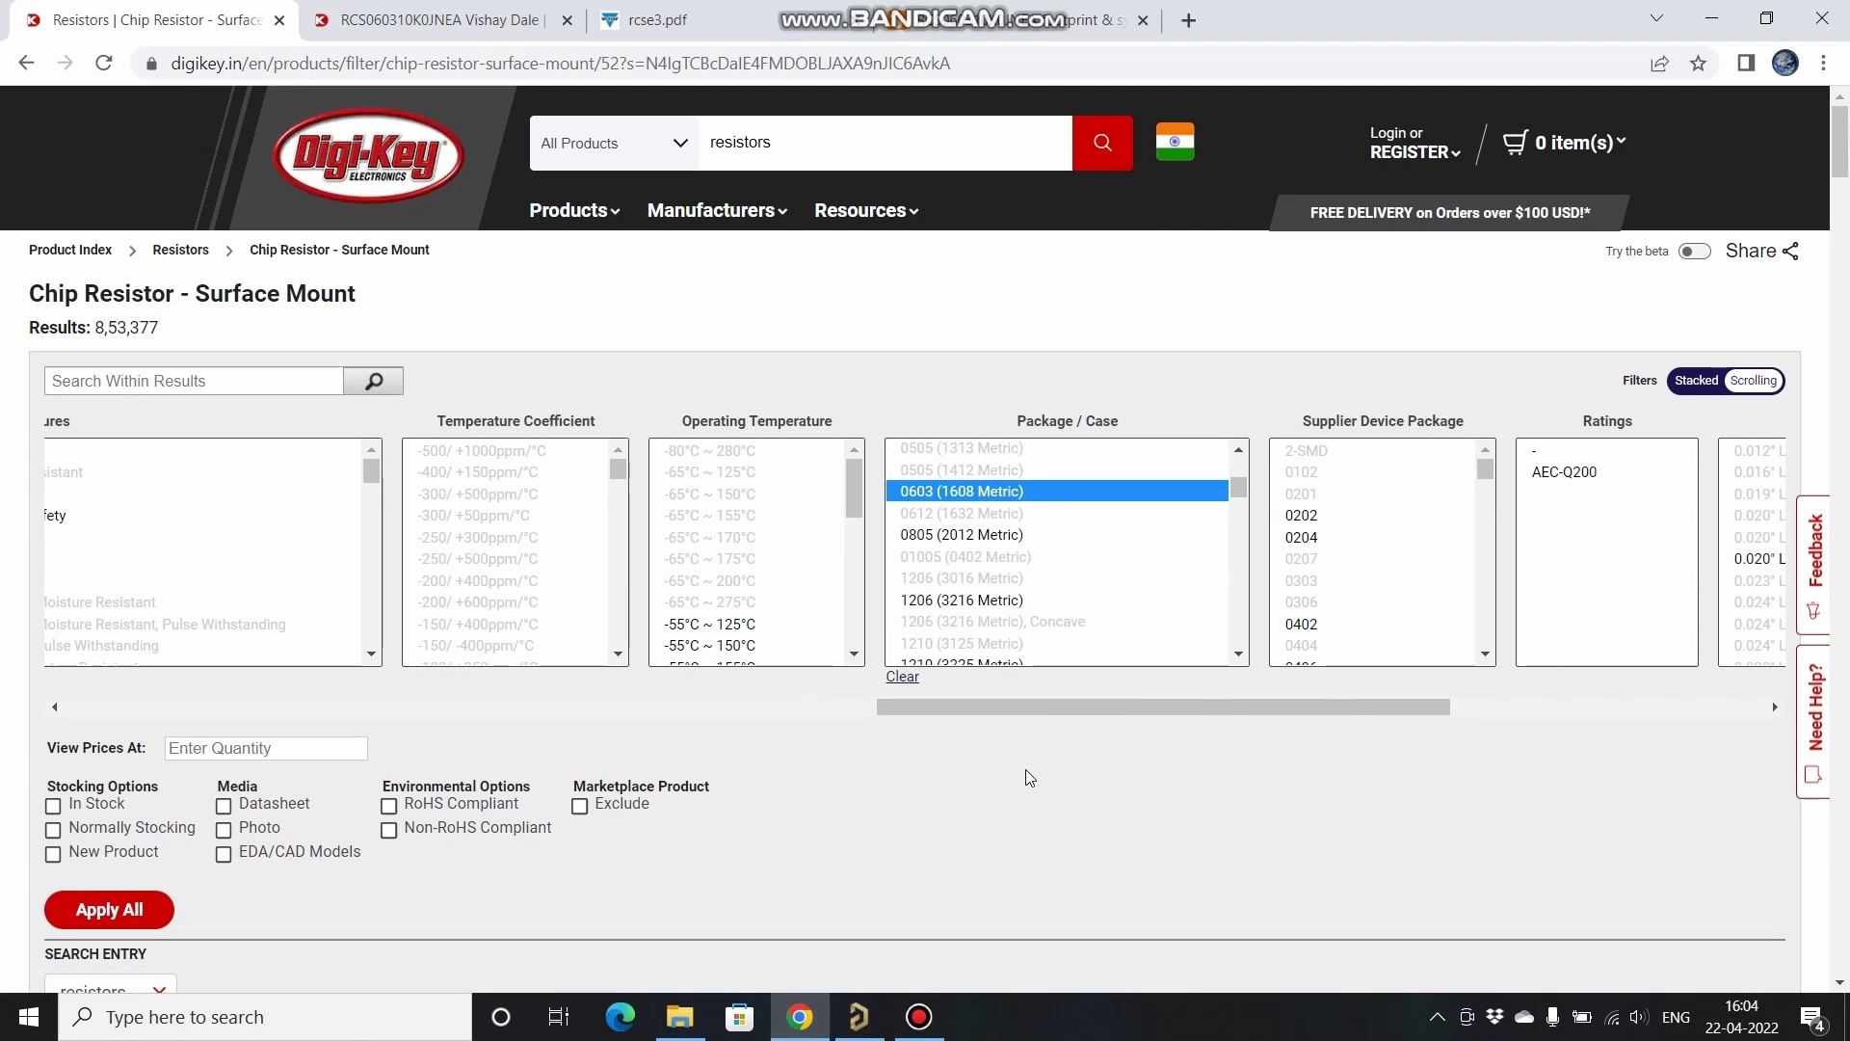
Step: Apply the resistor filters and narrow the manufacturers to Vishay Dale and YAGEO
click(148, 912)
click(135, 913)
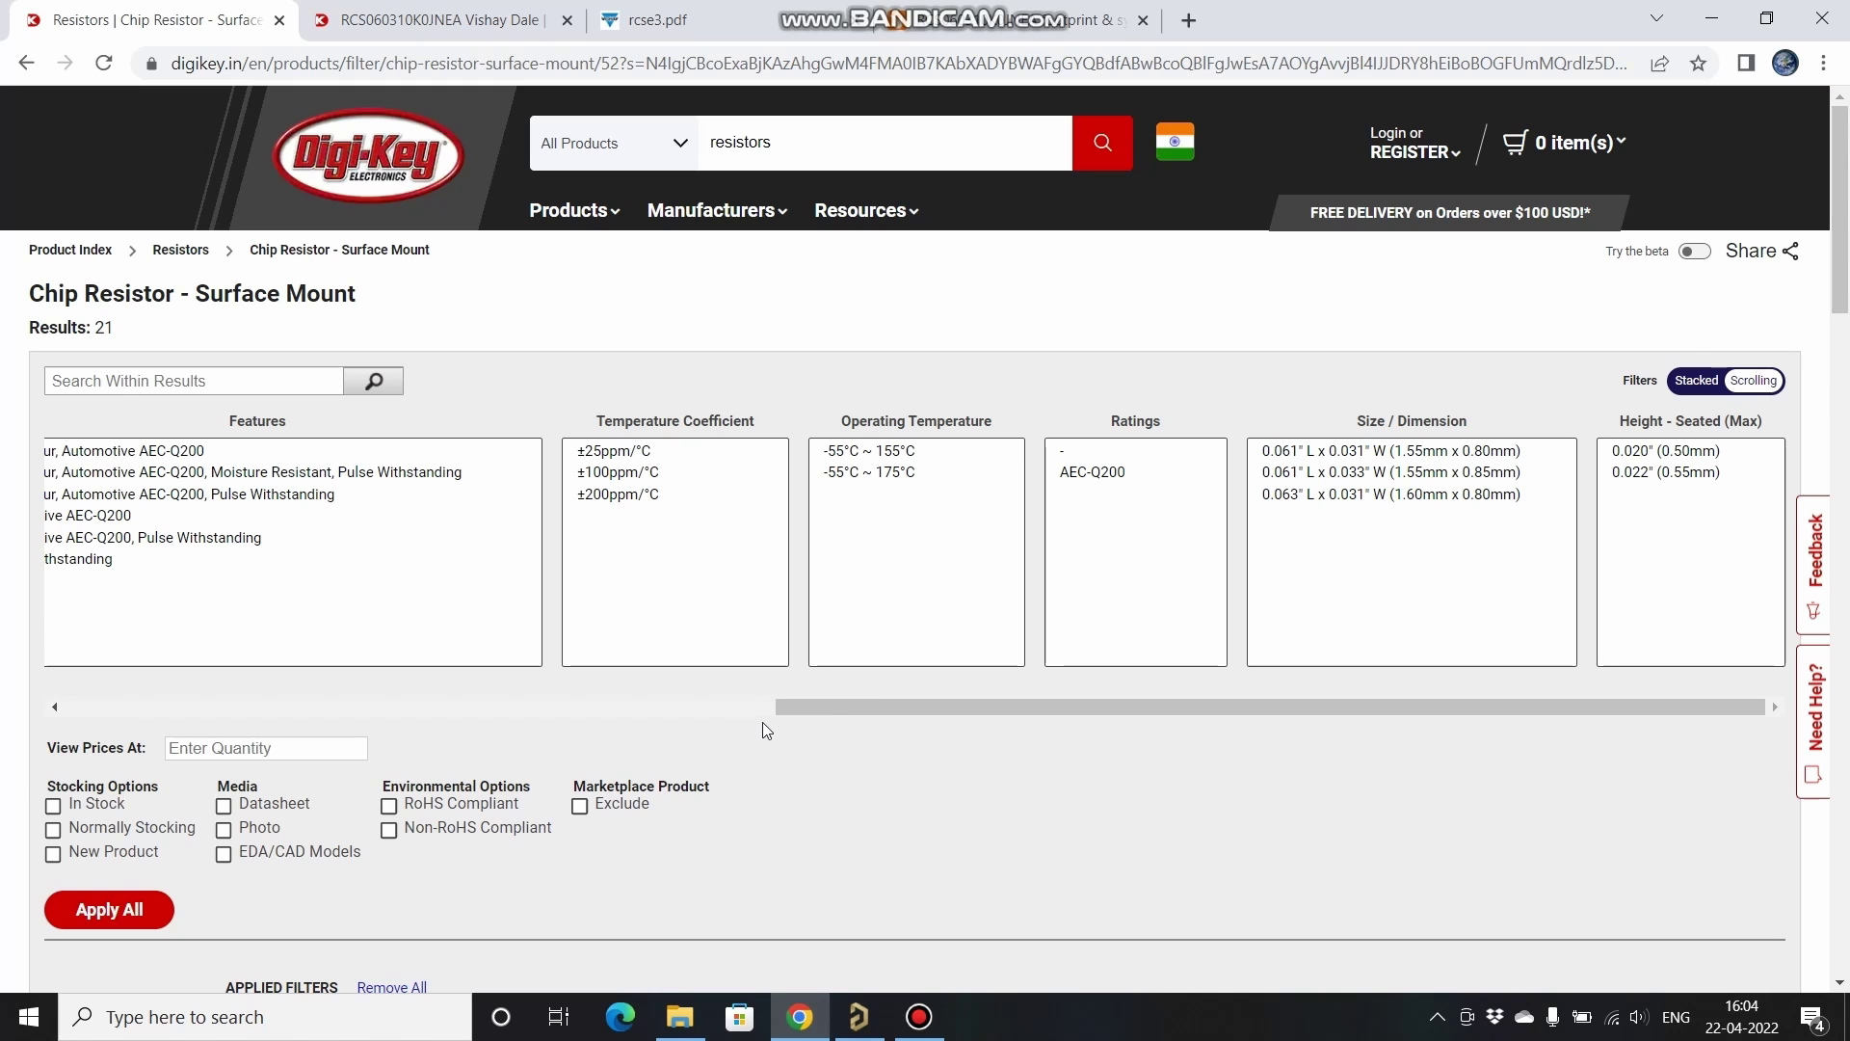
scroll(764, 729, down, 5)
drag(869, 233, 171, 229)
scroll(823, 431, up, 2)
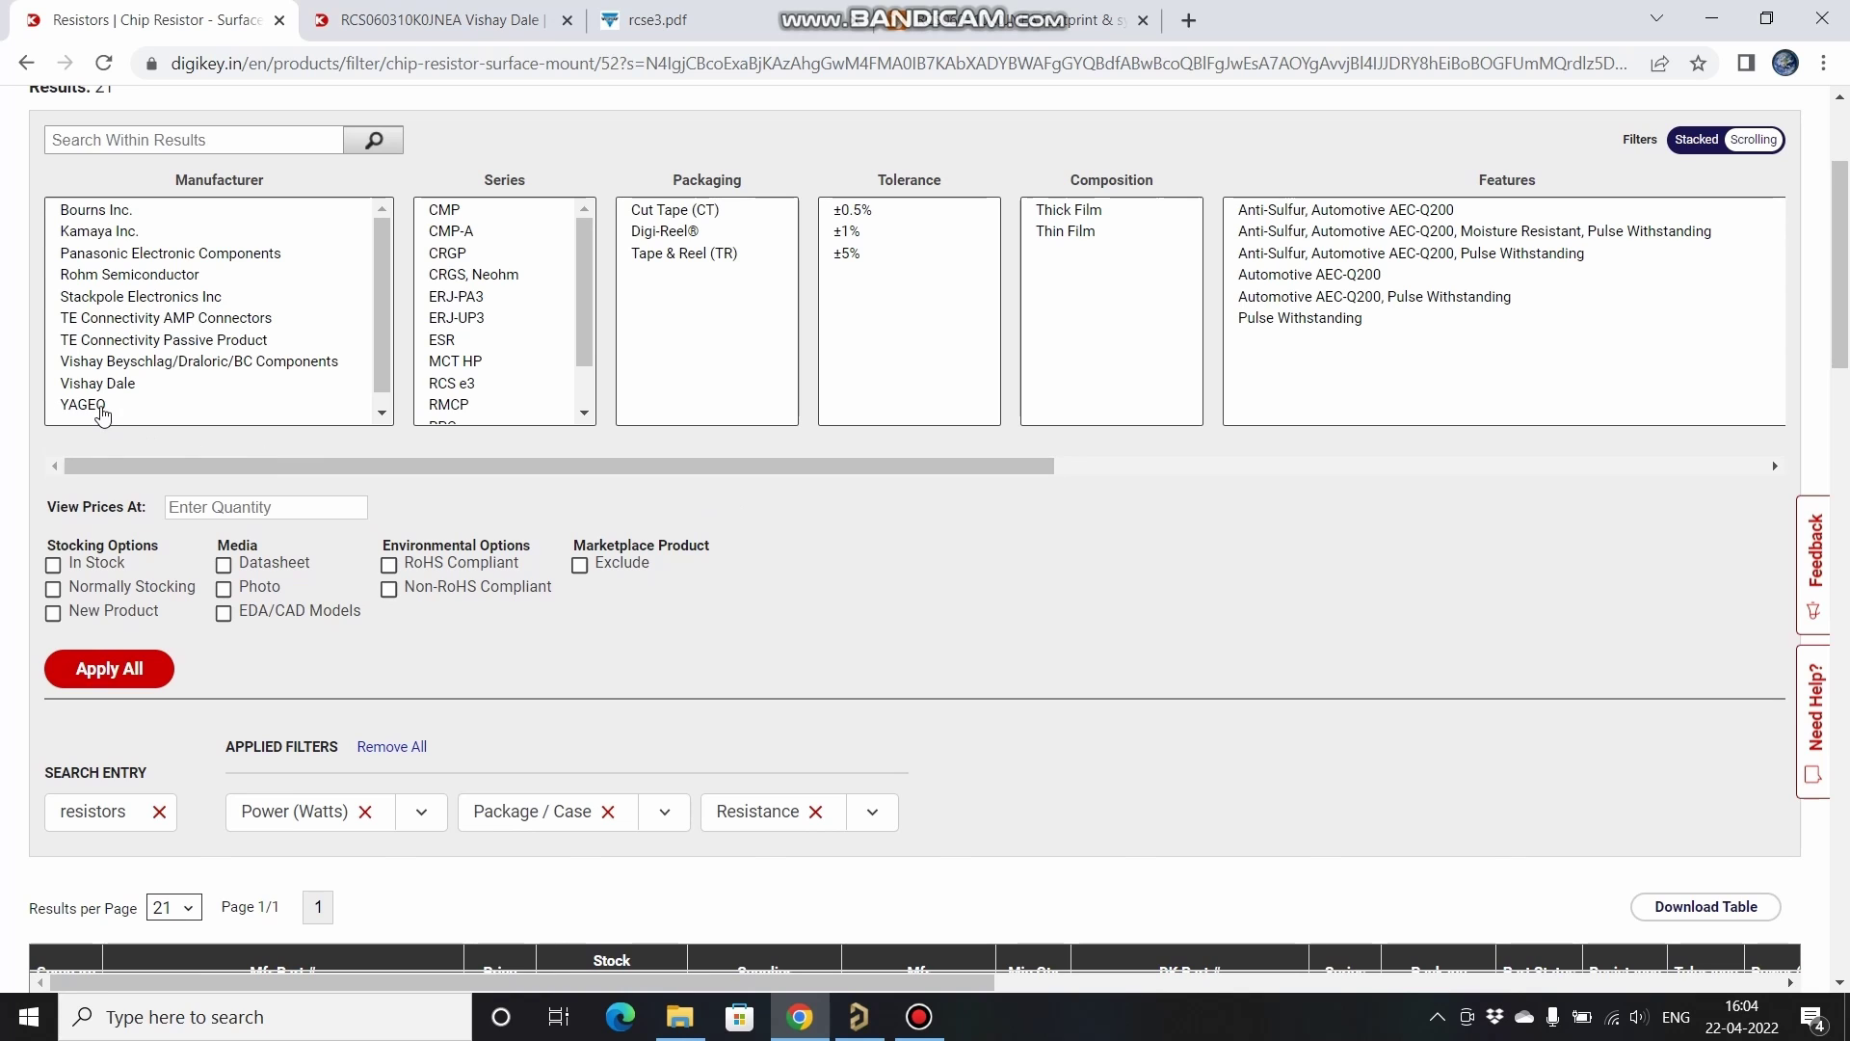
drag(96, 409, 96, 385)
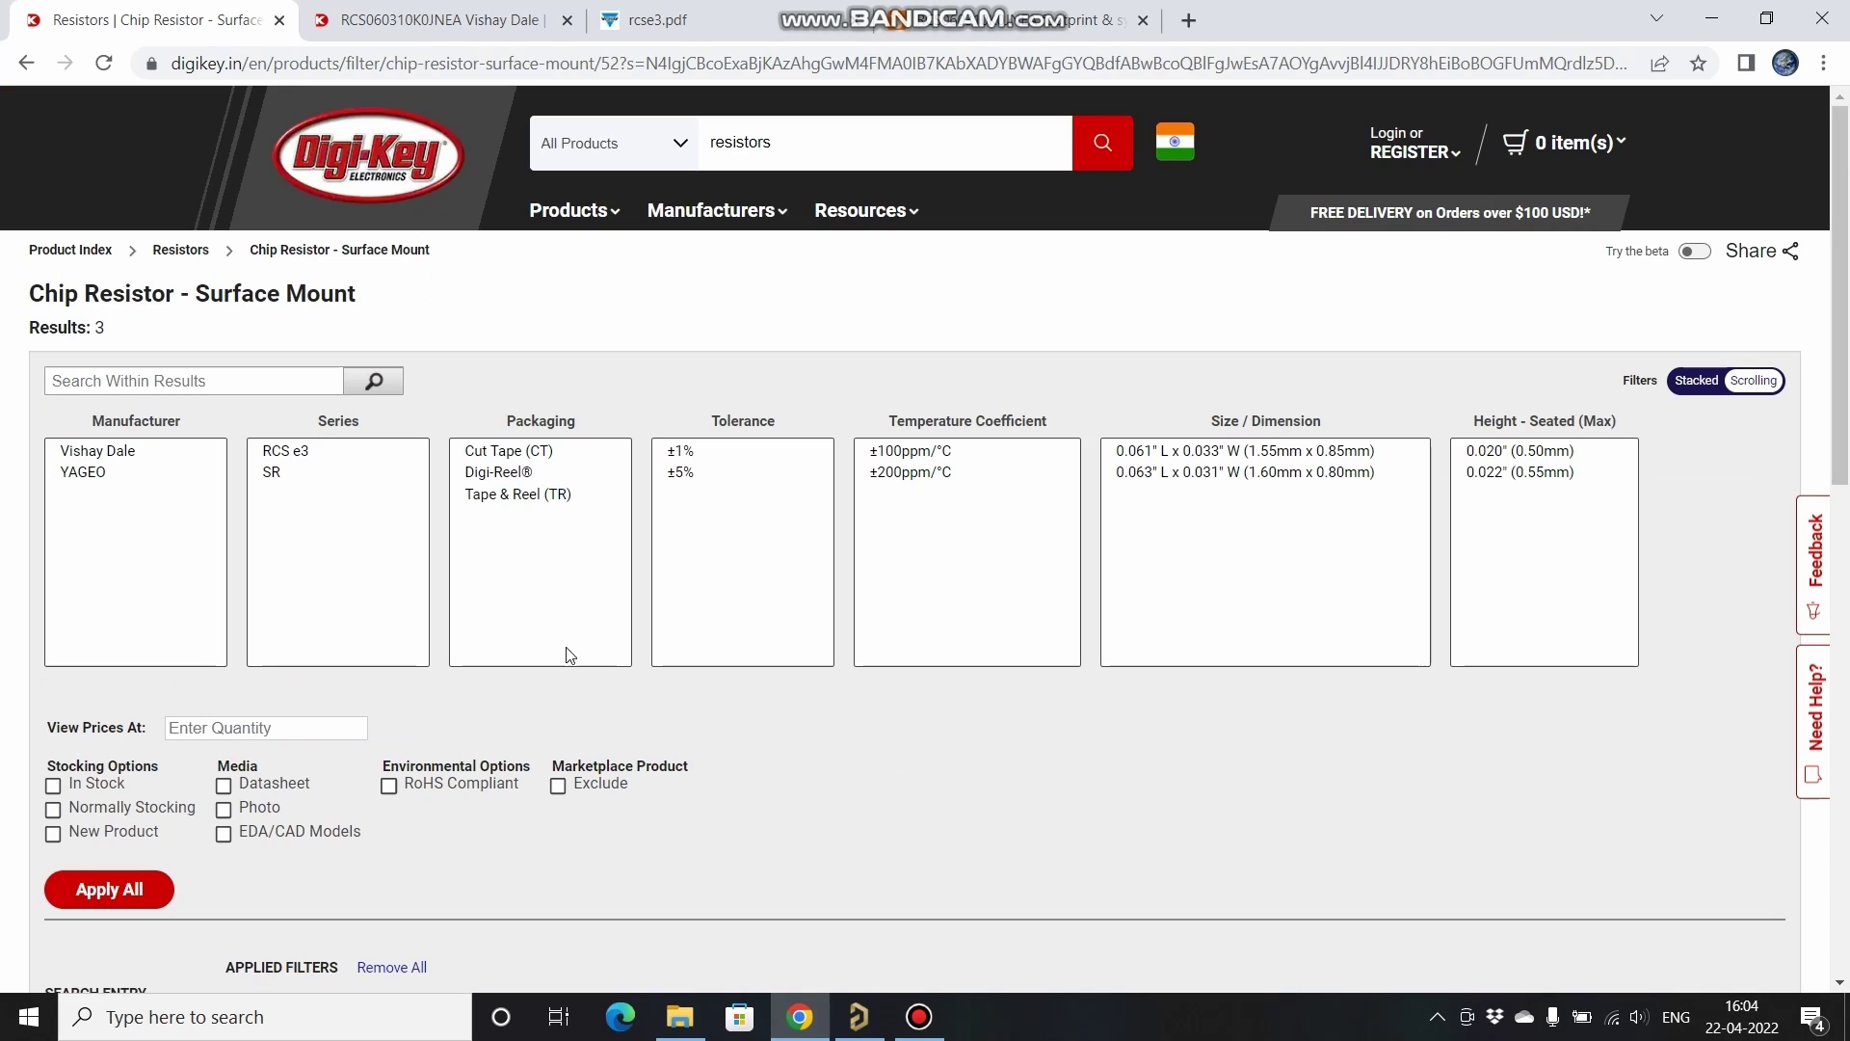
Step: Copy the Digi-Key part number from the RCS060310K0JNEA product page and return to Altium
scroll(933, 704, down, 8)
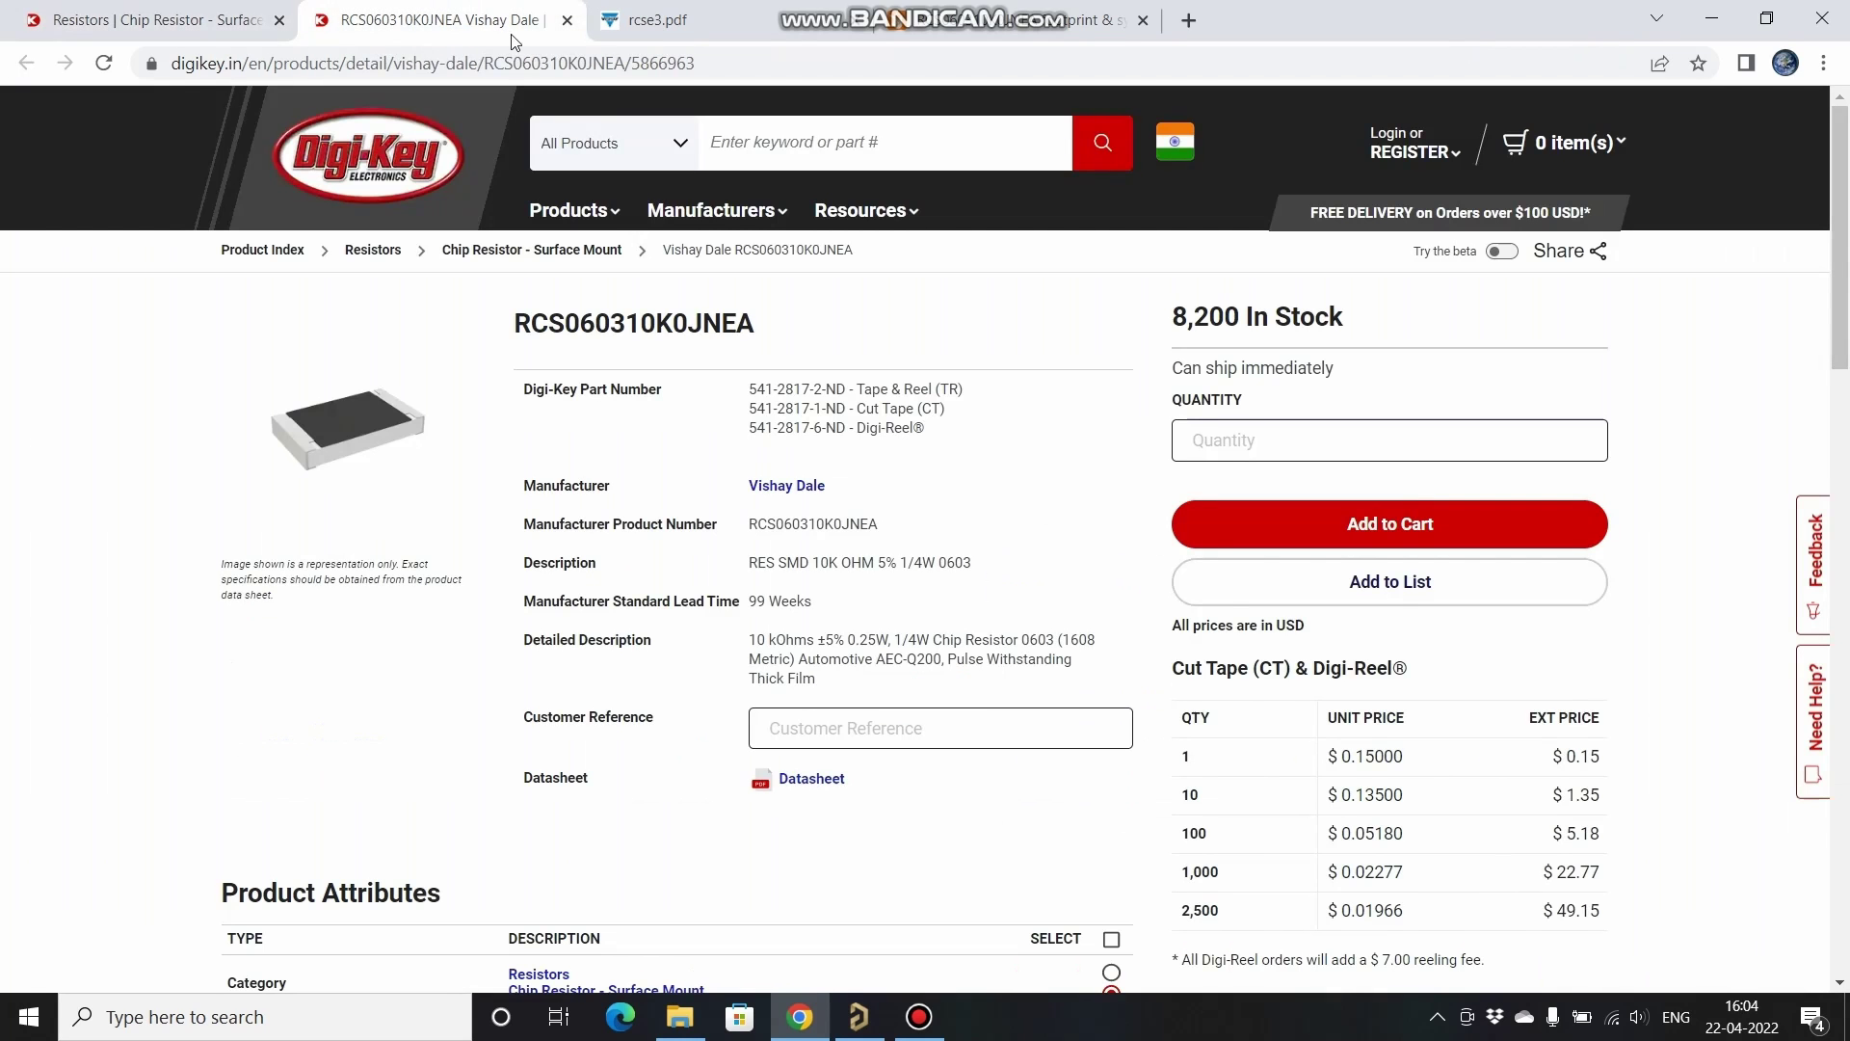
click(438, 20)
mouse_move(718, 428)
click(1116, 426)
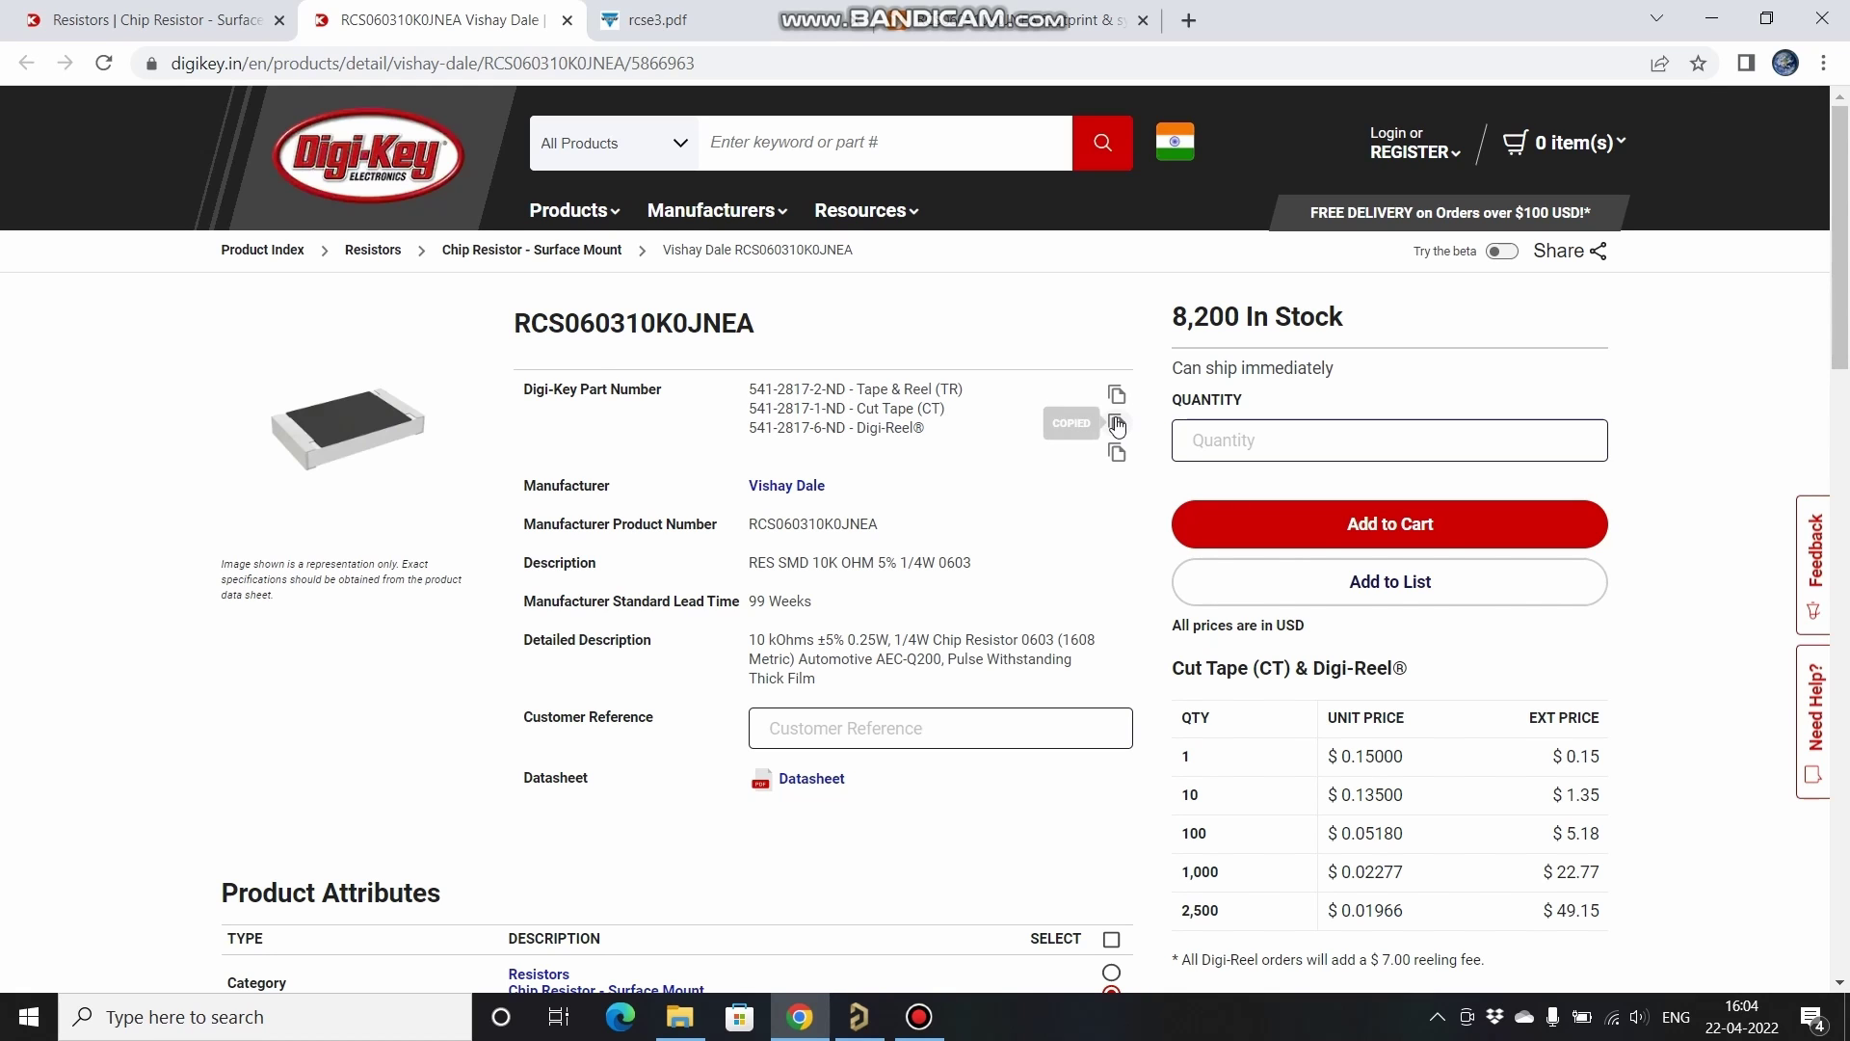
click(859, 1017)
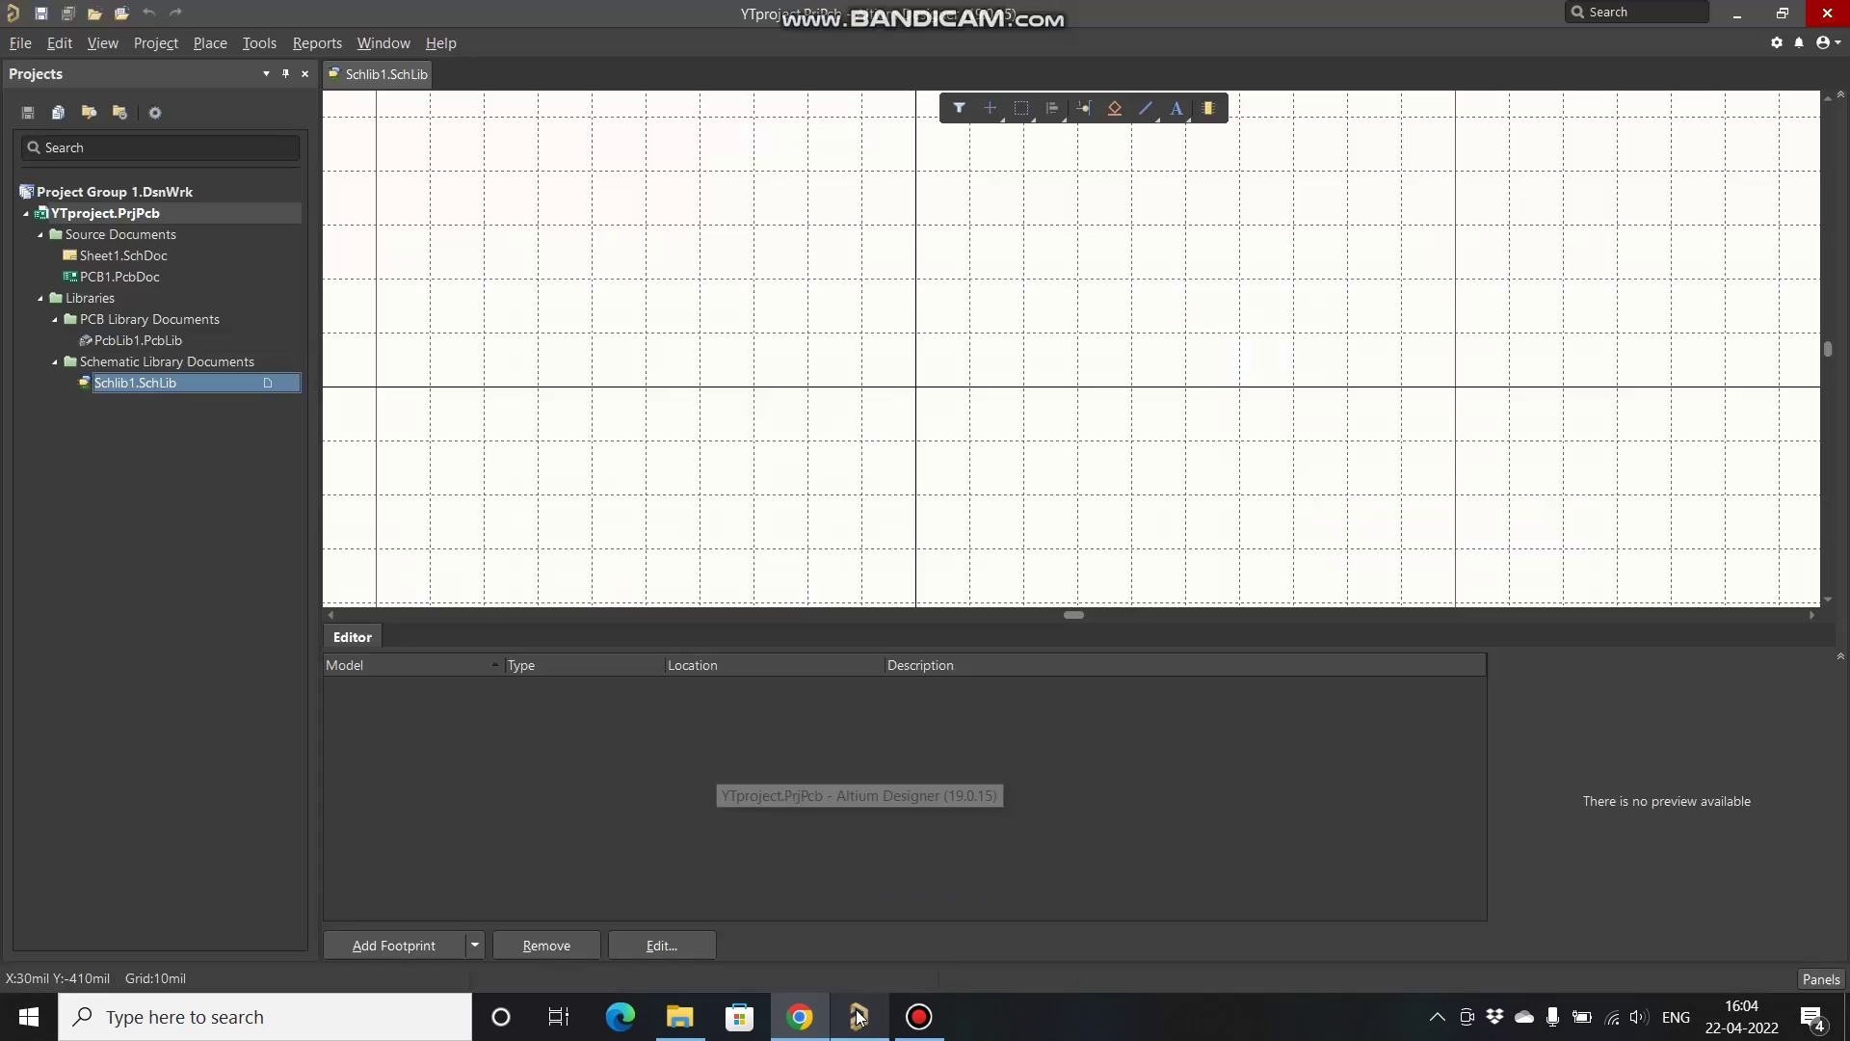
Step: Search Manufacturer Part Search for part number 541-2817-1-ND
click(1820, 979)
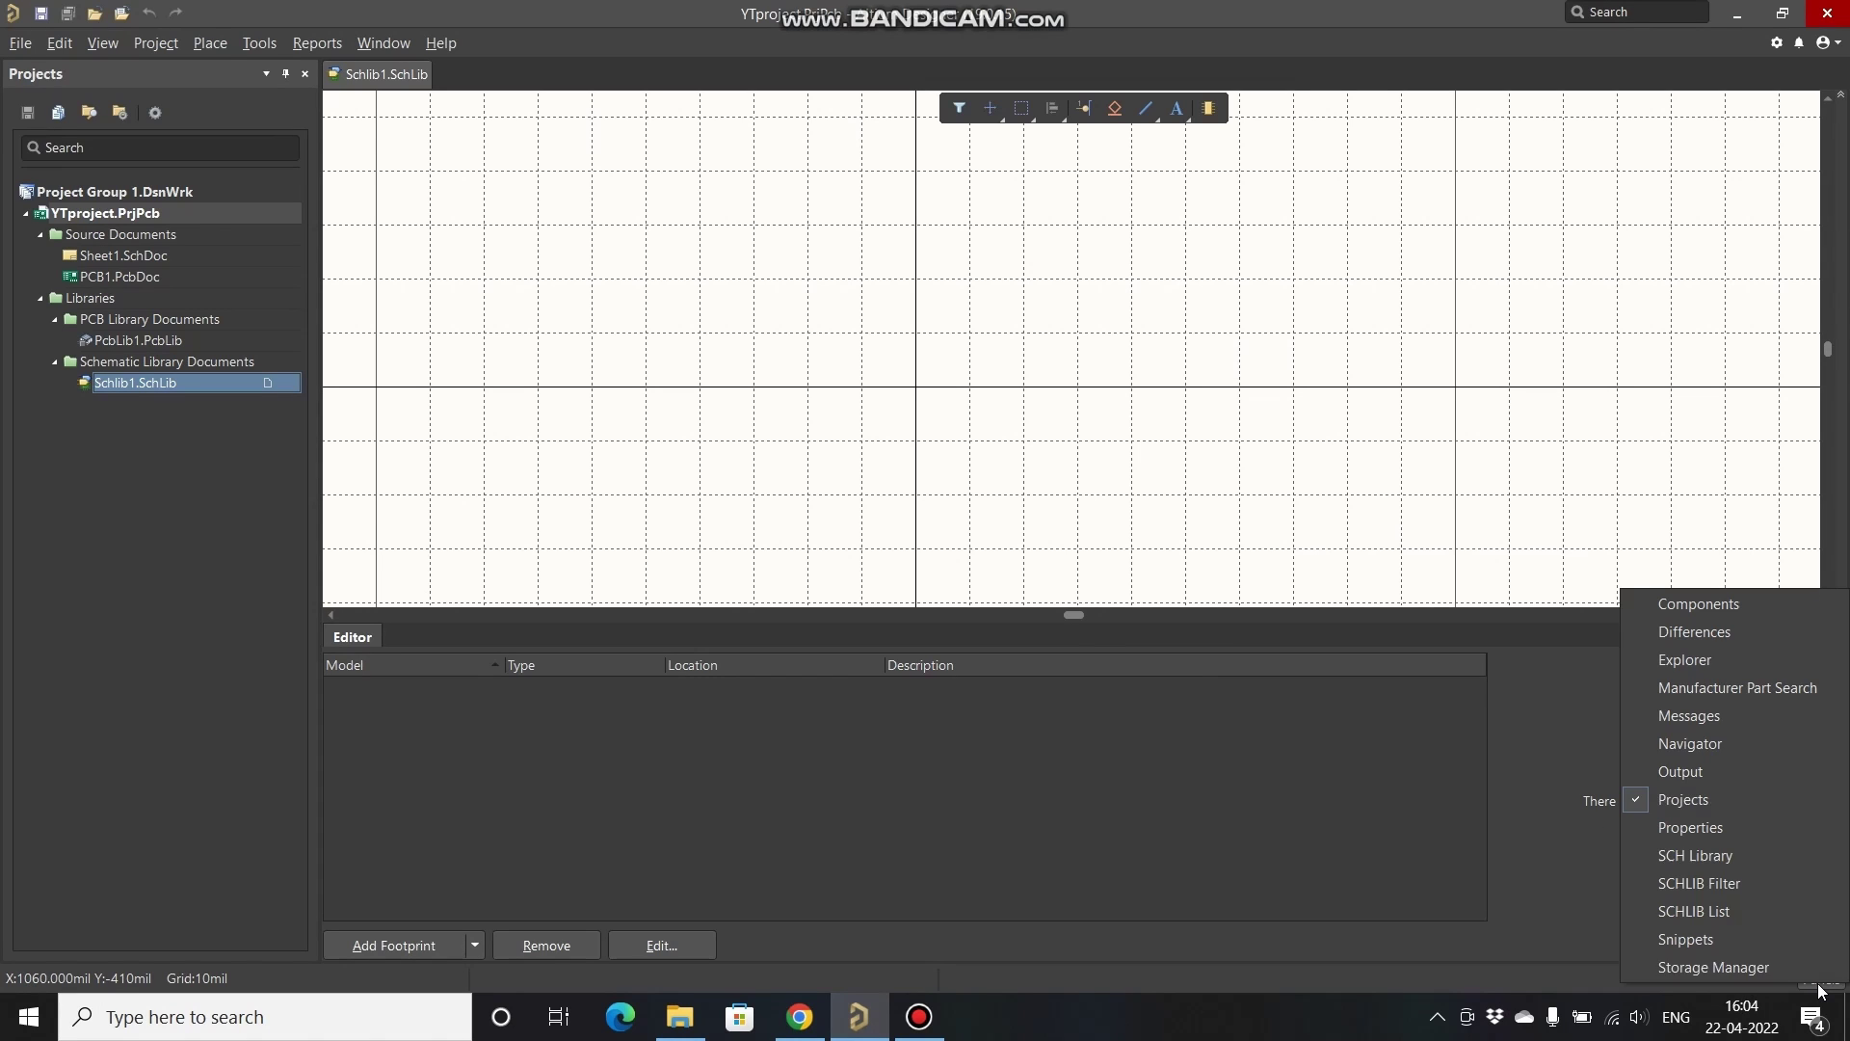
click(1740, 690)
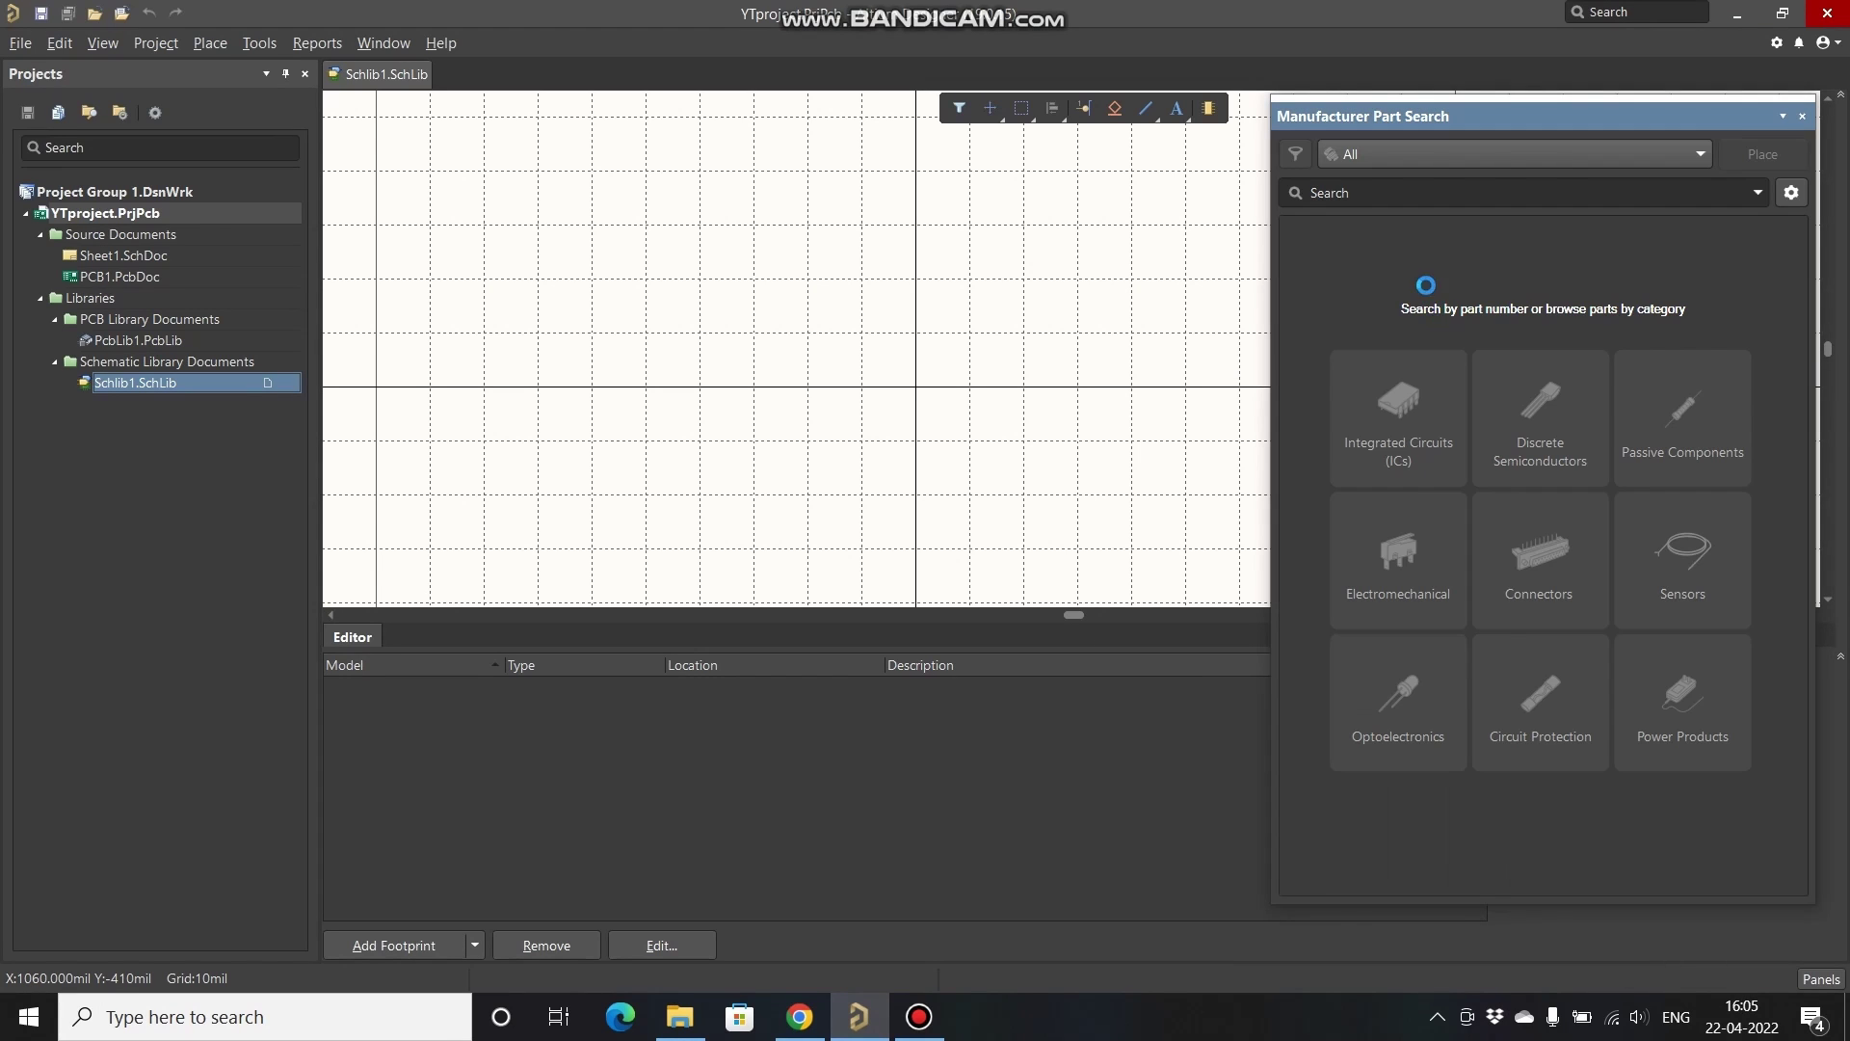
click(1357, 192)
key(ctrl+v)
click(1393, 228)
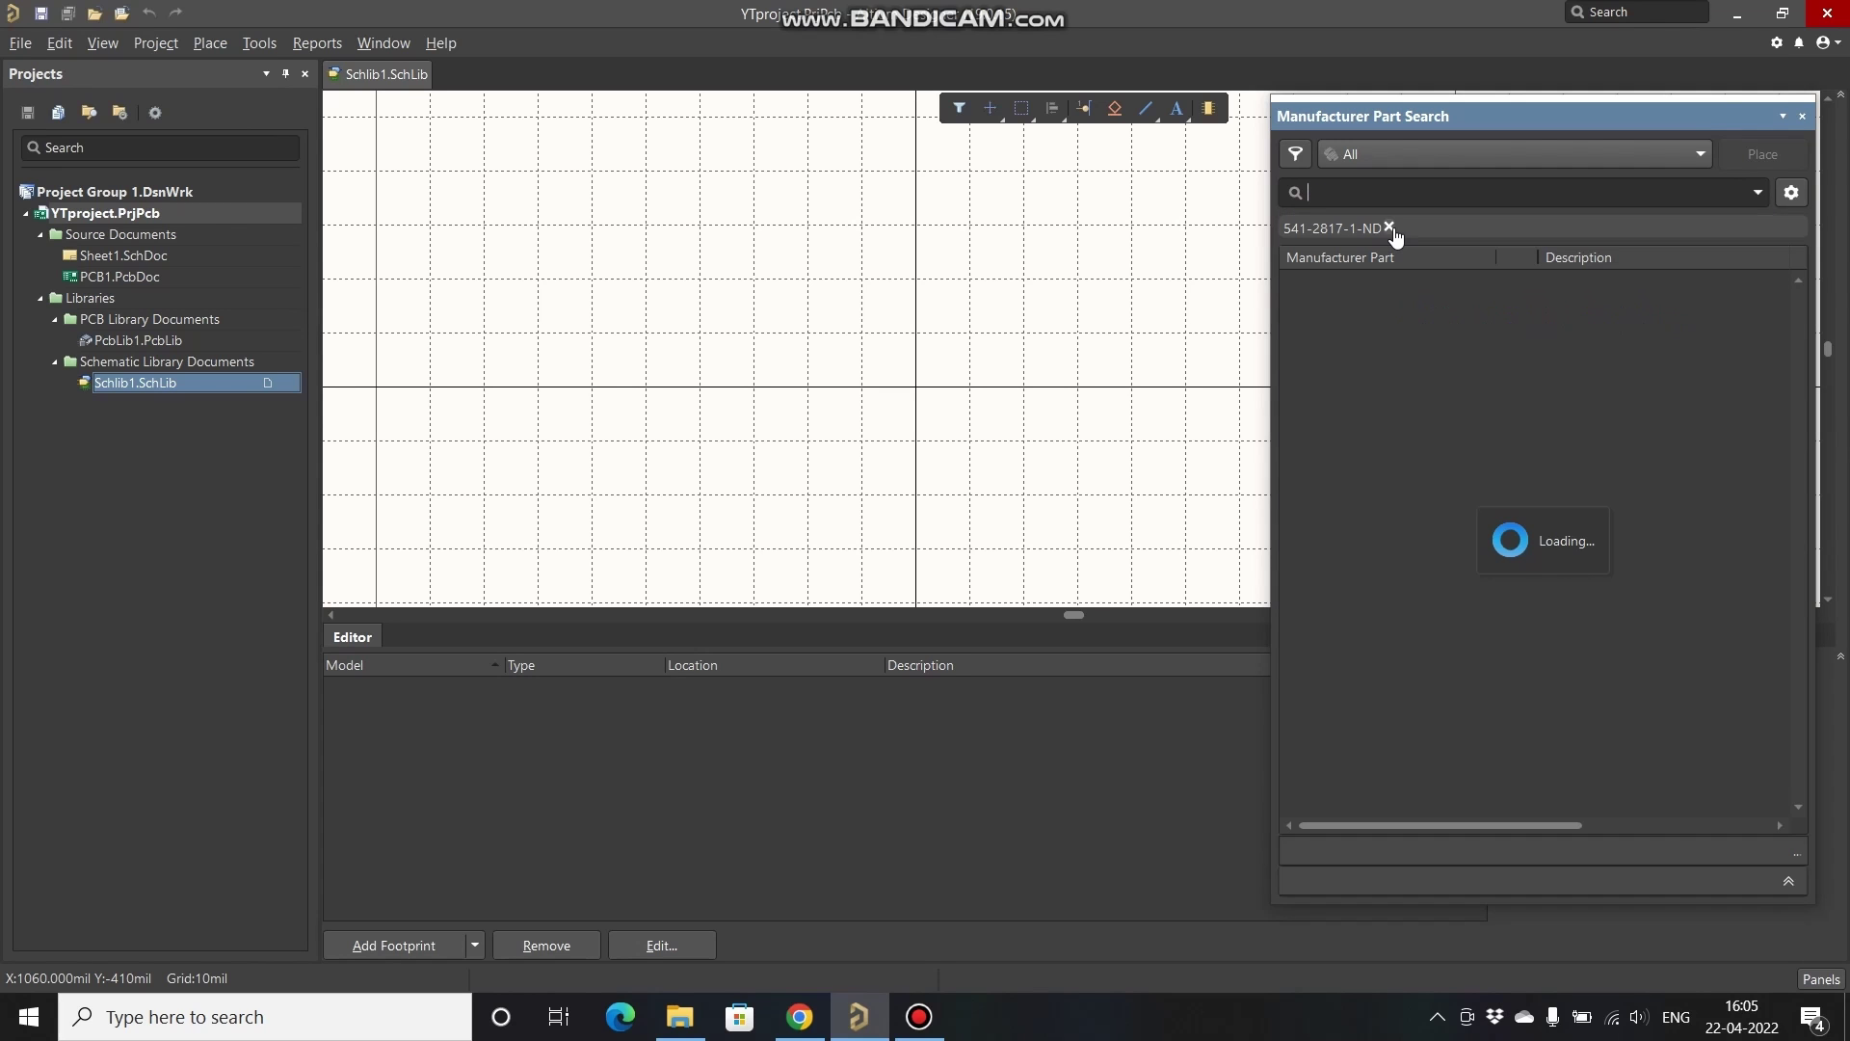
right_drag(1156, 312, 986, 412)
right_drag(1275, 493, 1416, 372)
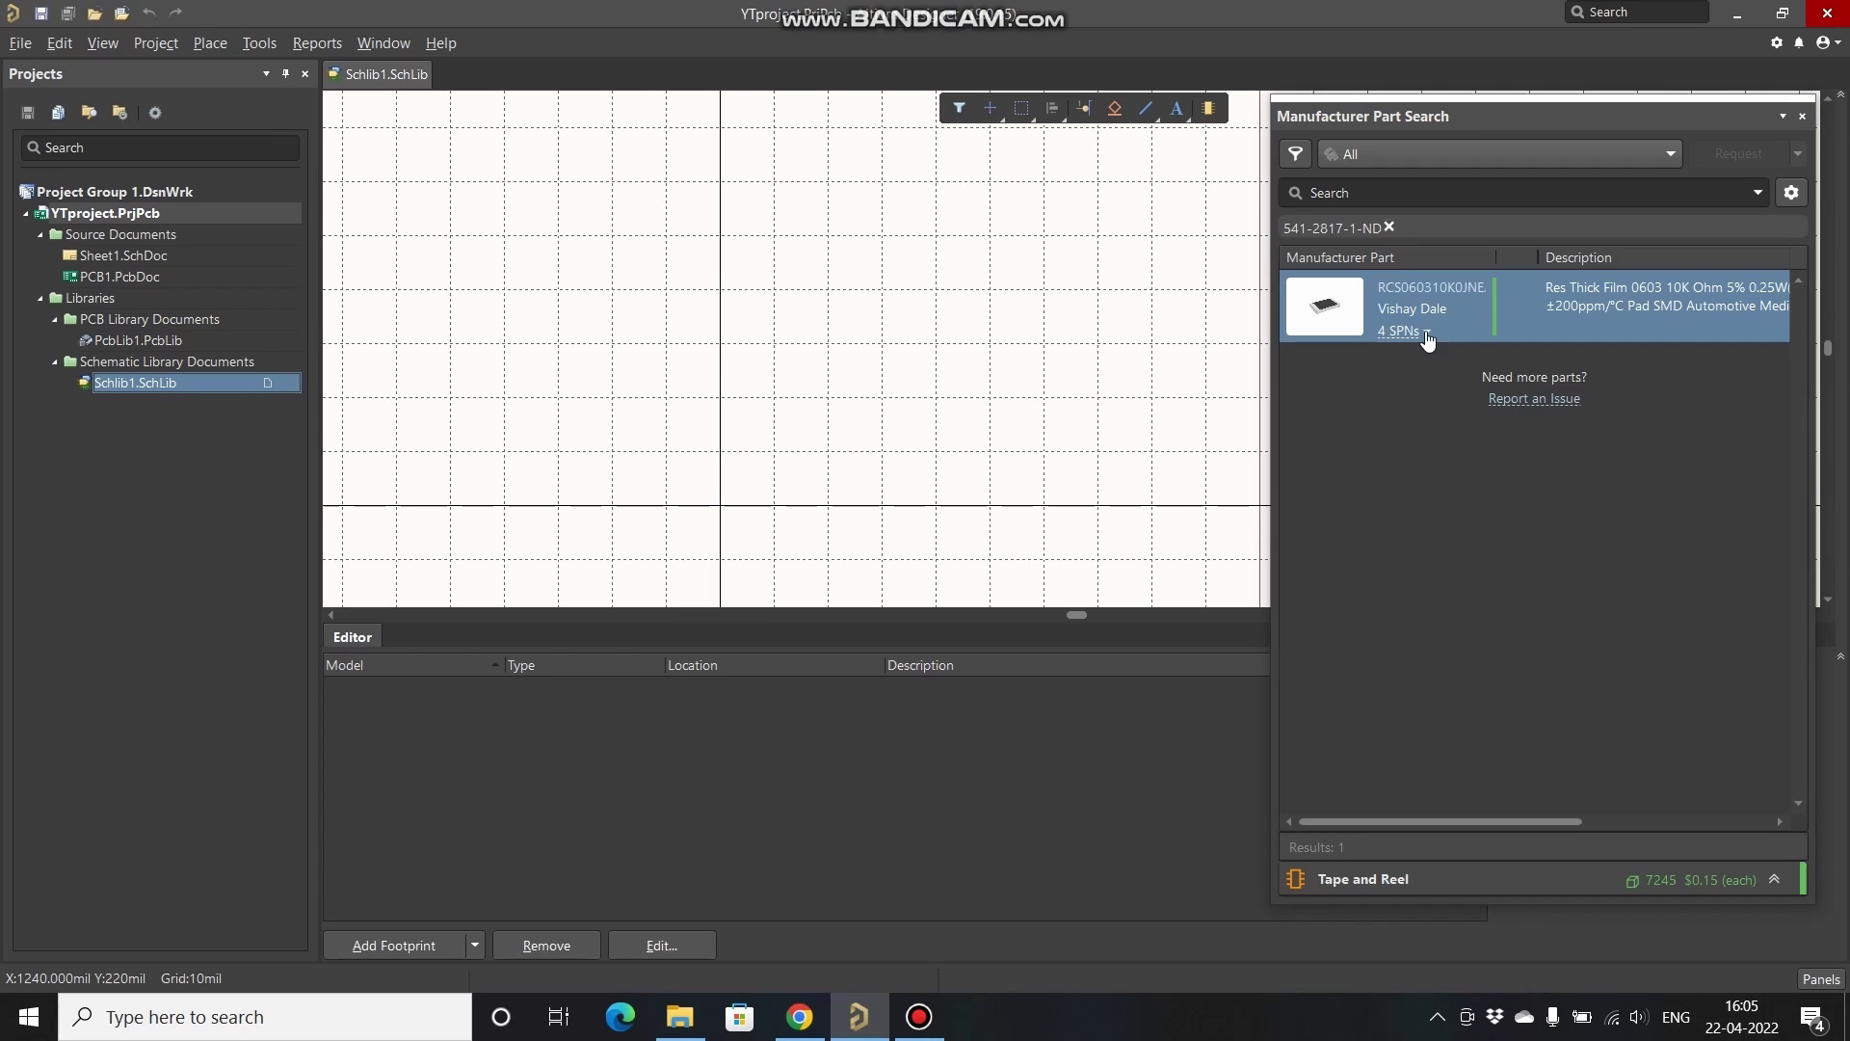
Step: Import the Digi-Key listing into Schlib1.SchLib and place its part number text on the canvas
click(1425, 333)
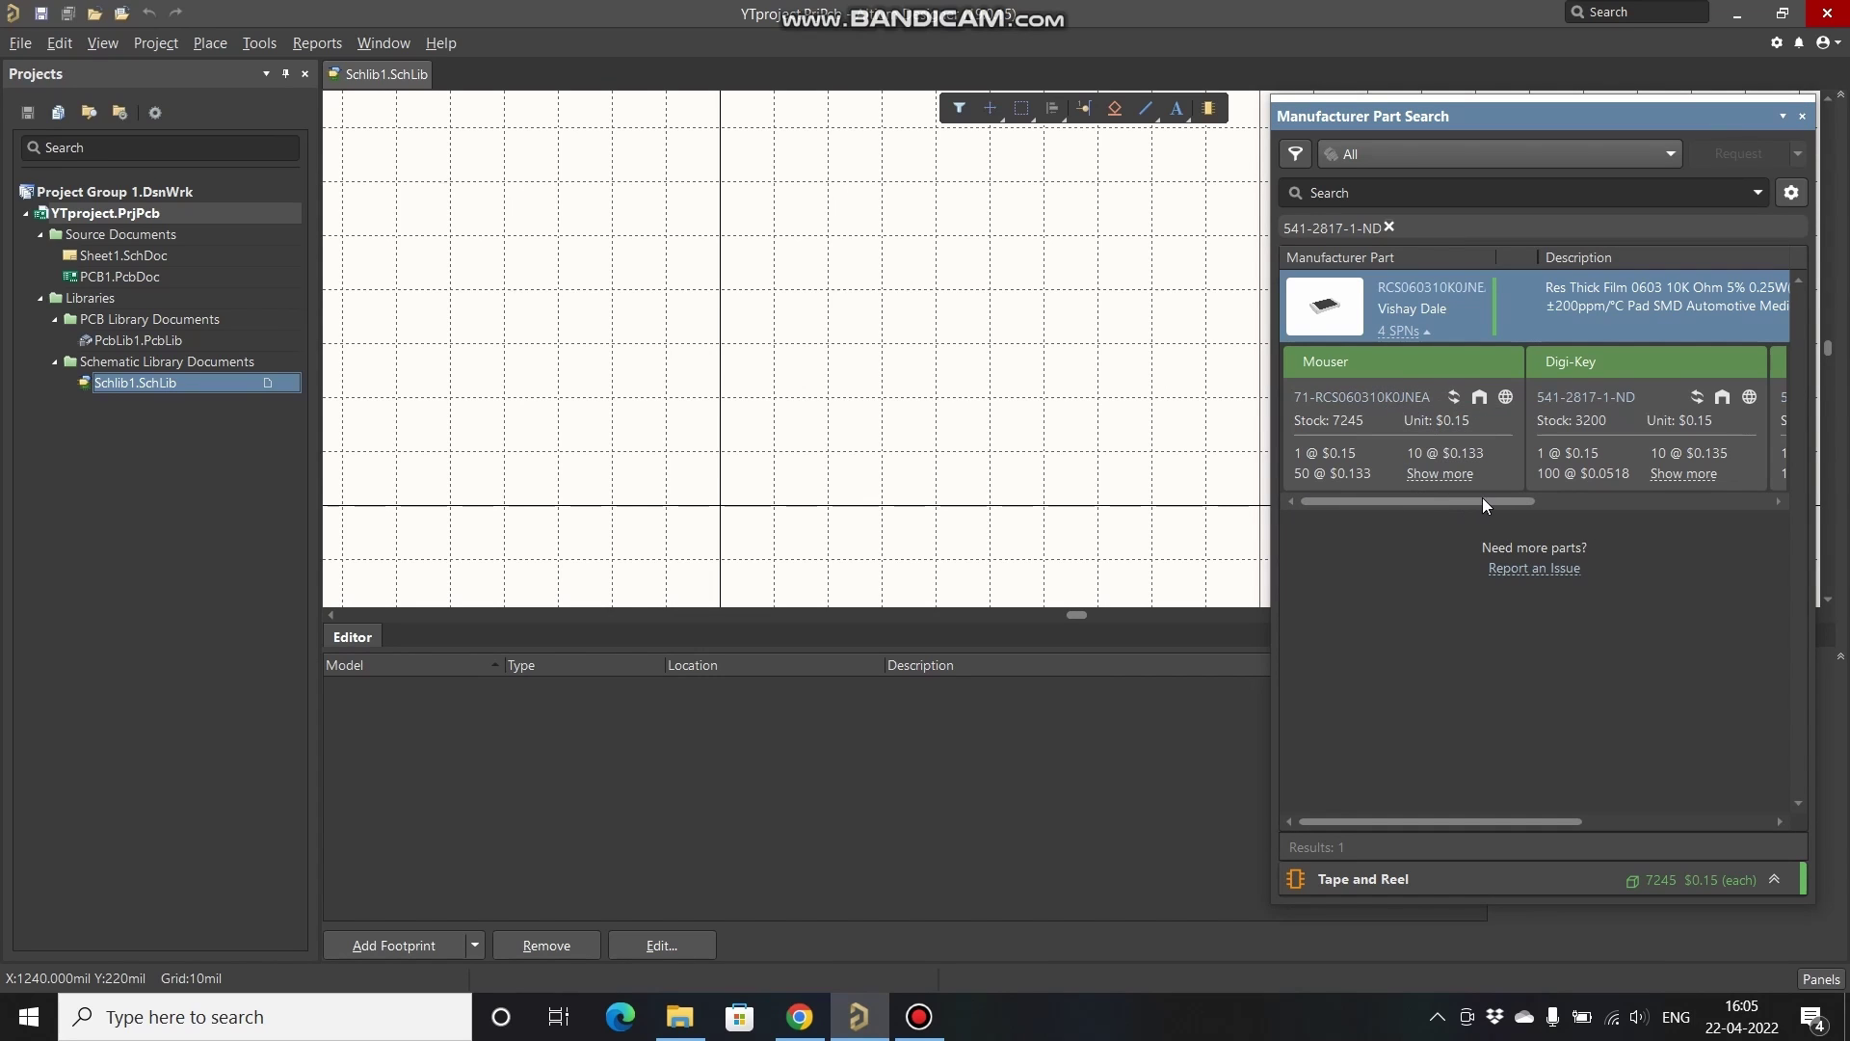
right_click(1568, 397)
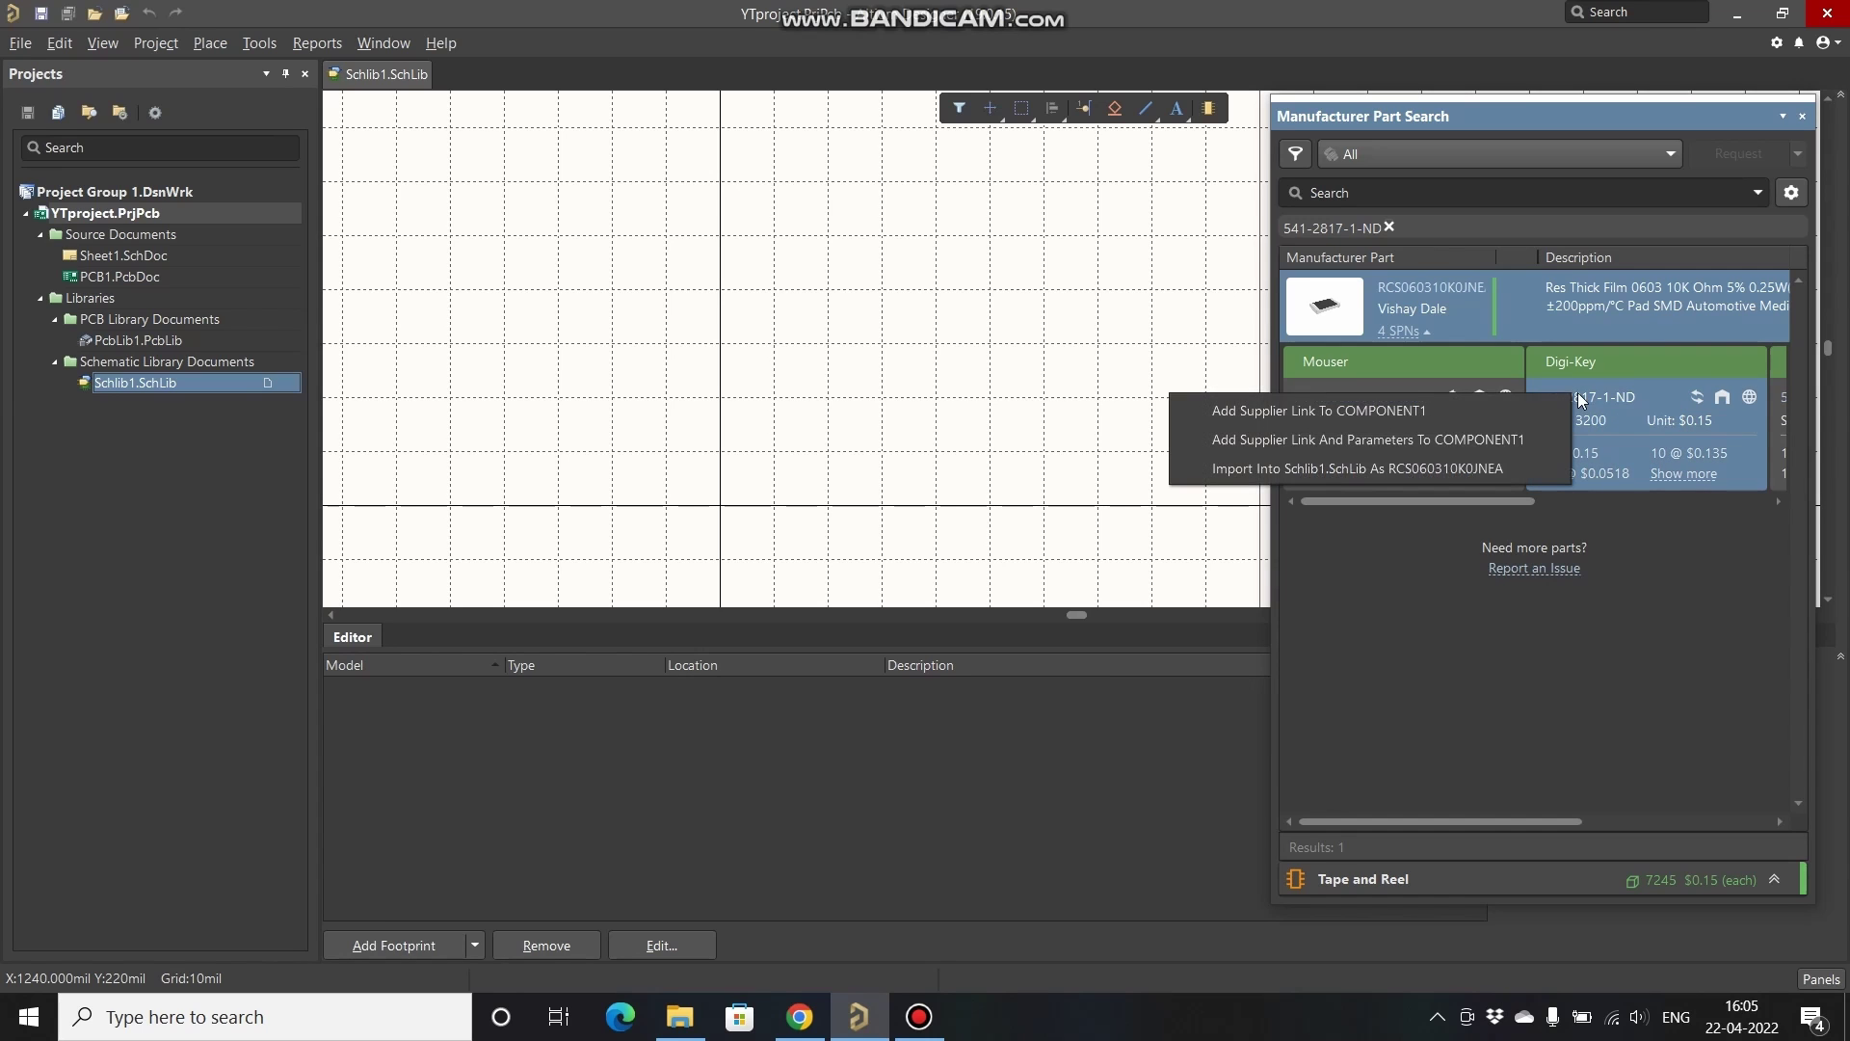
click(1477, 463)
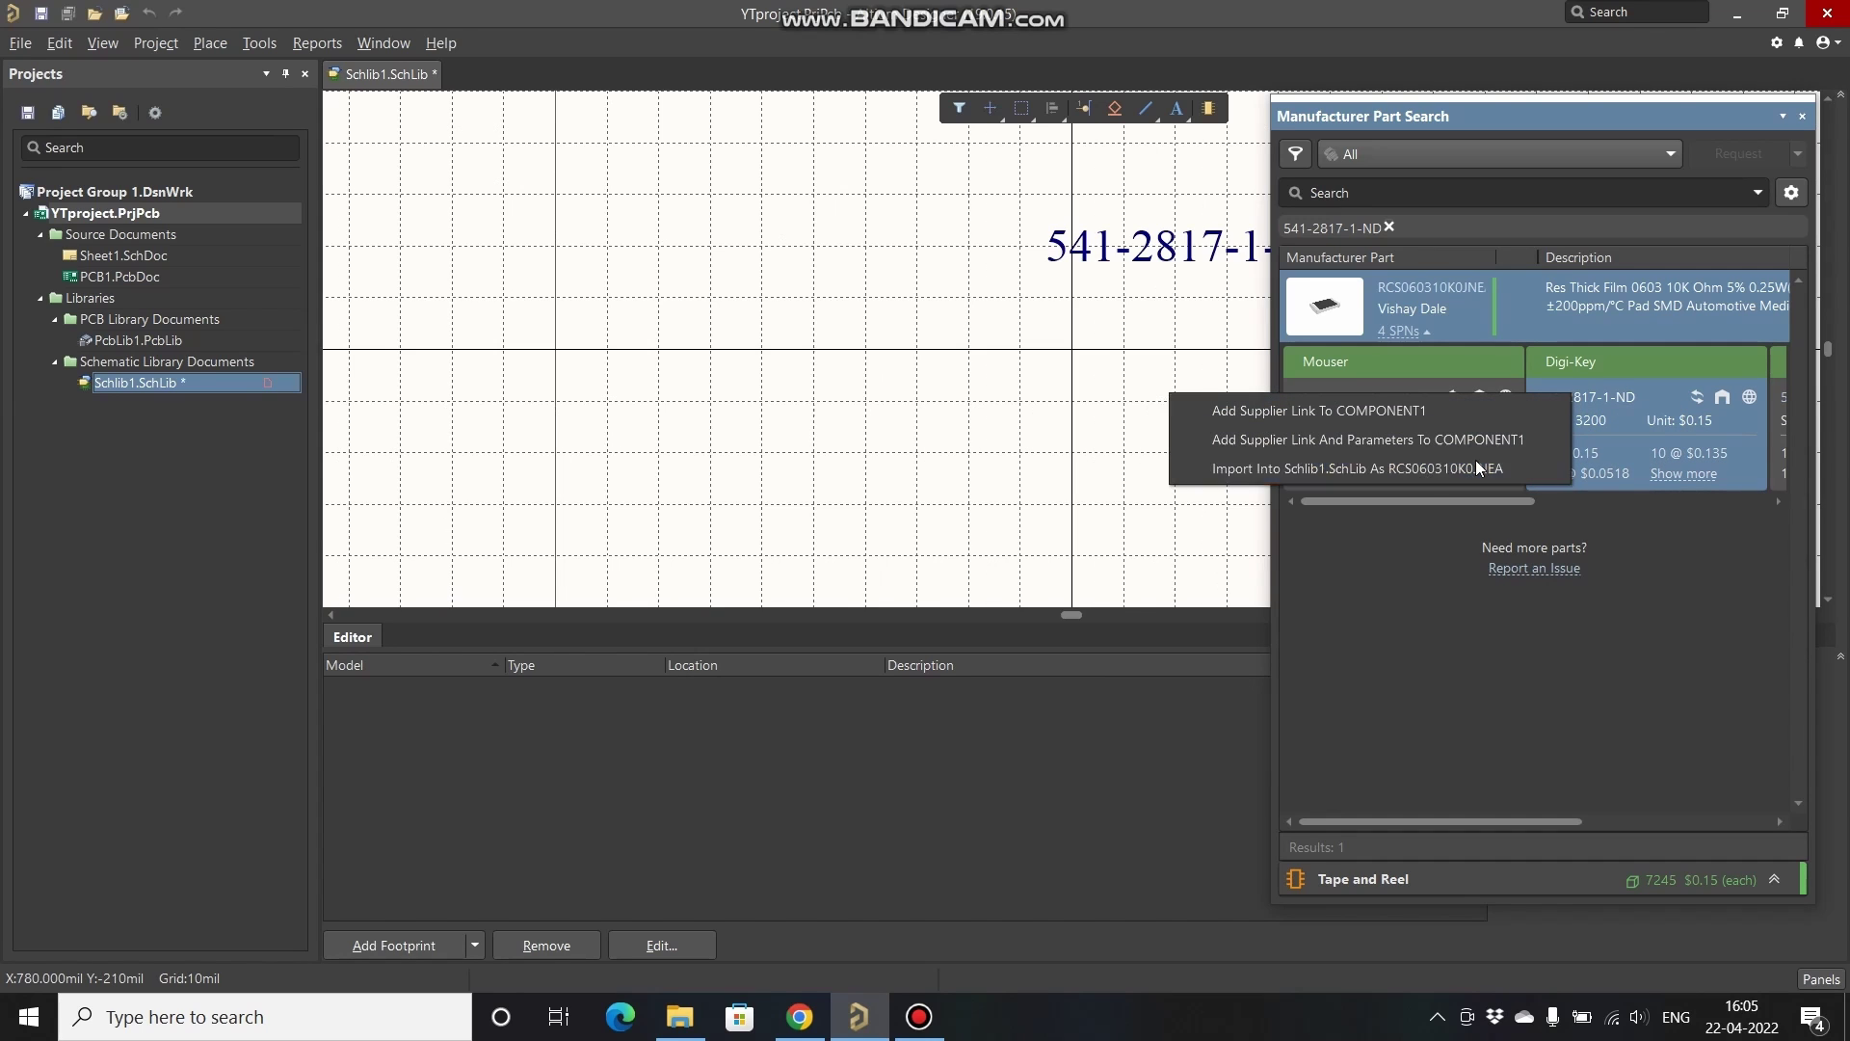
click(1800, 116)
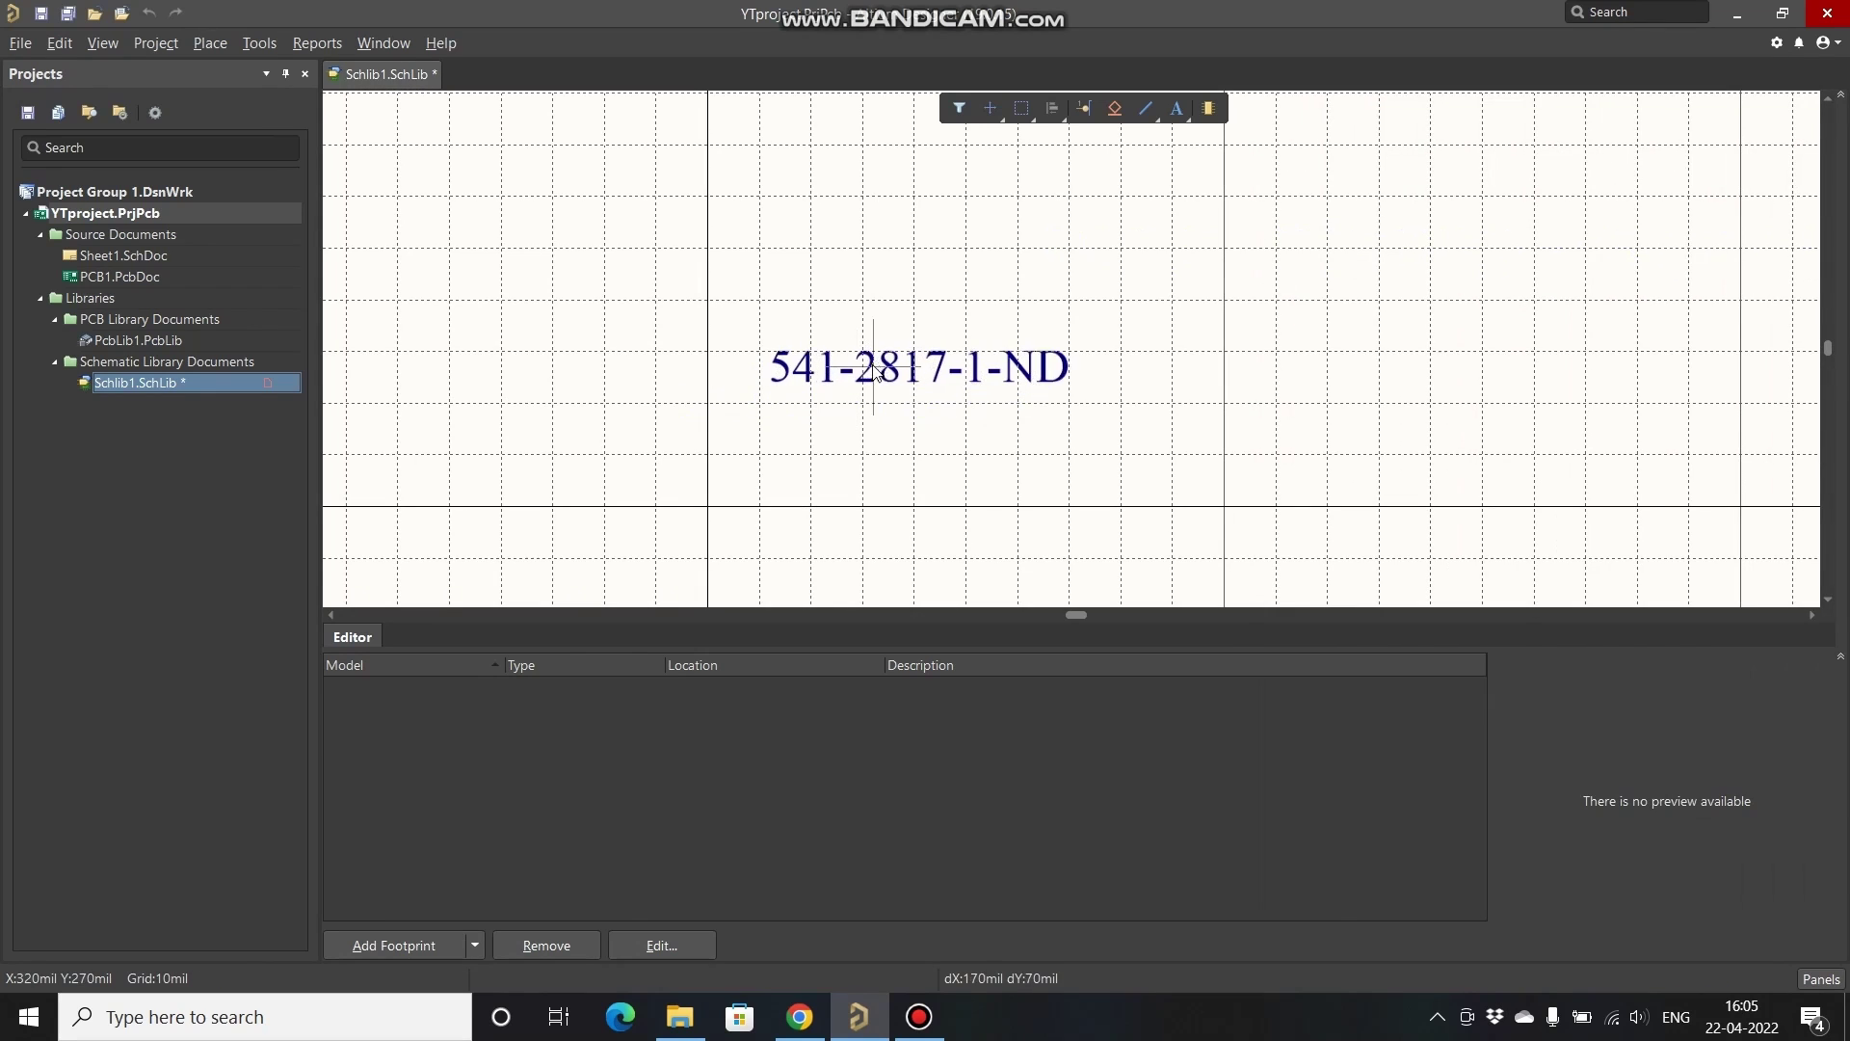
click(899, 333)
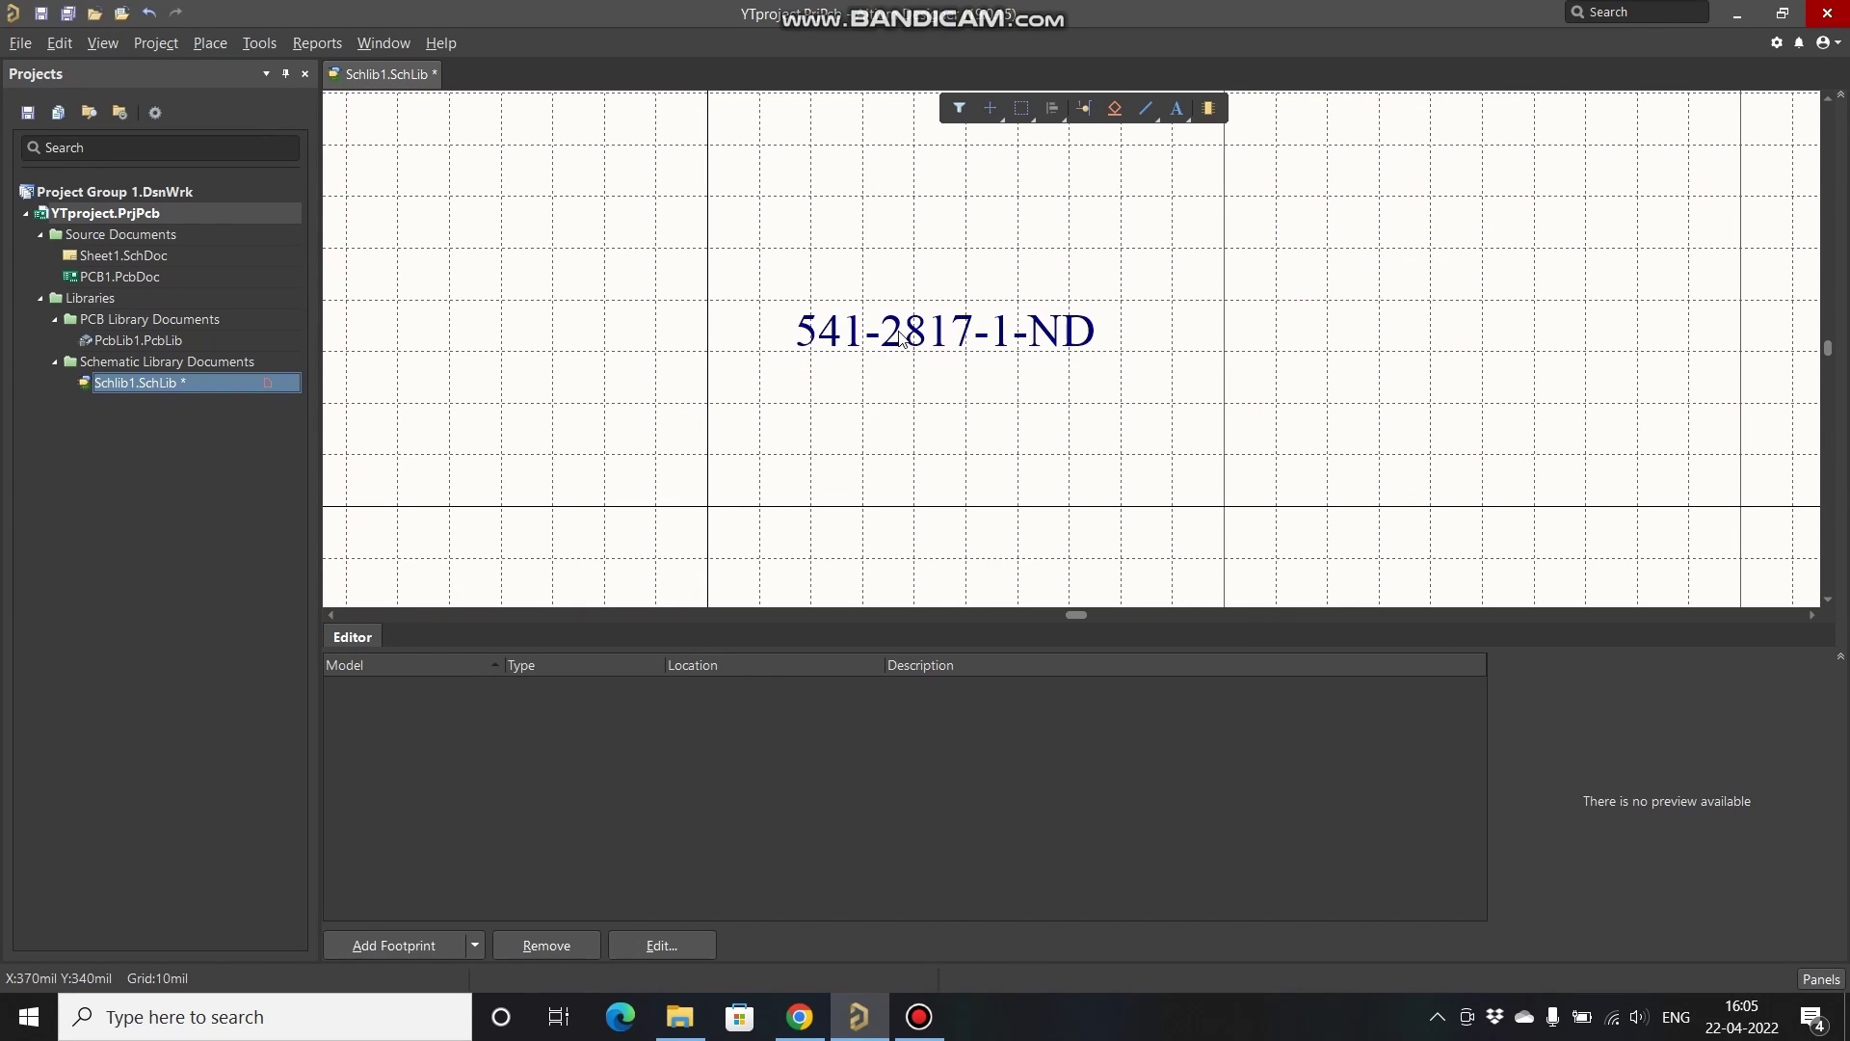
click(800, 1017)
Step: Review the Digi-Key Product Attributes, then reframe the 541-2817-1-ND text in Schlib1.SchLib
scroll(600, 764, down, 5)
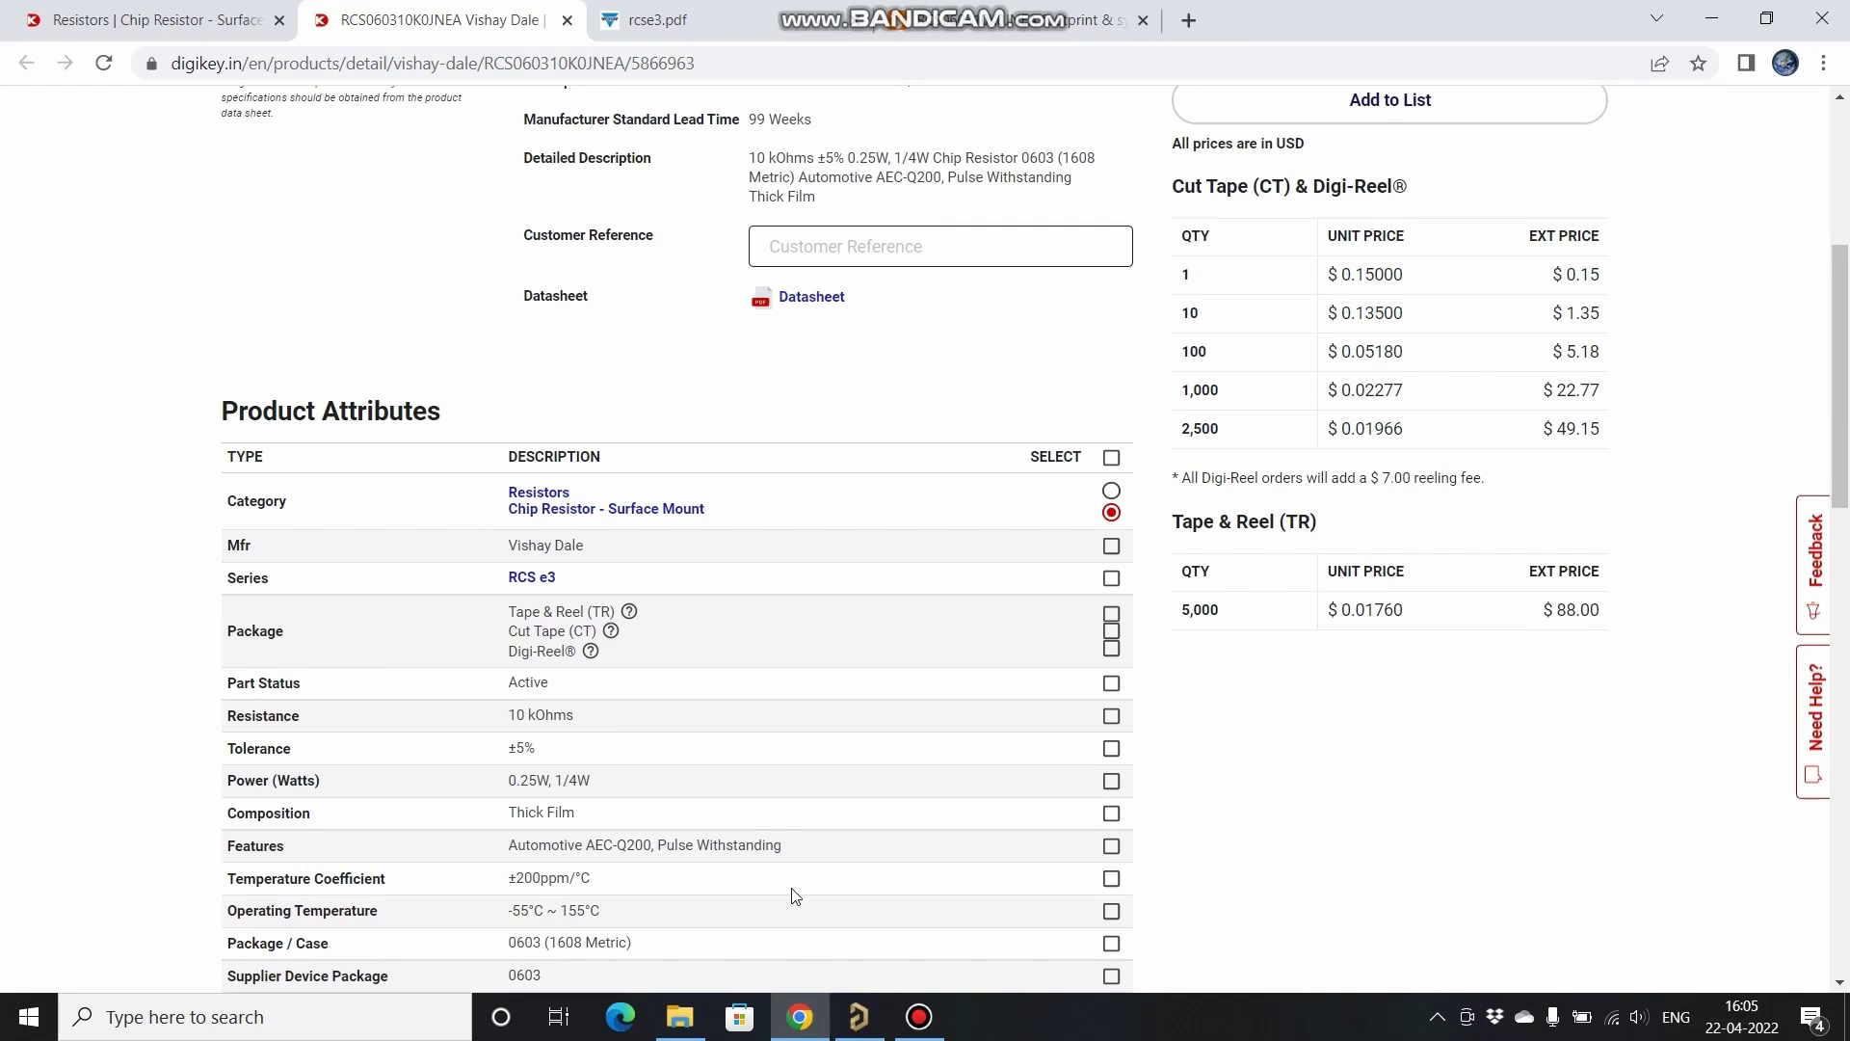
click(861, 1016)
right_drag(883, 535, 785, 371)
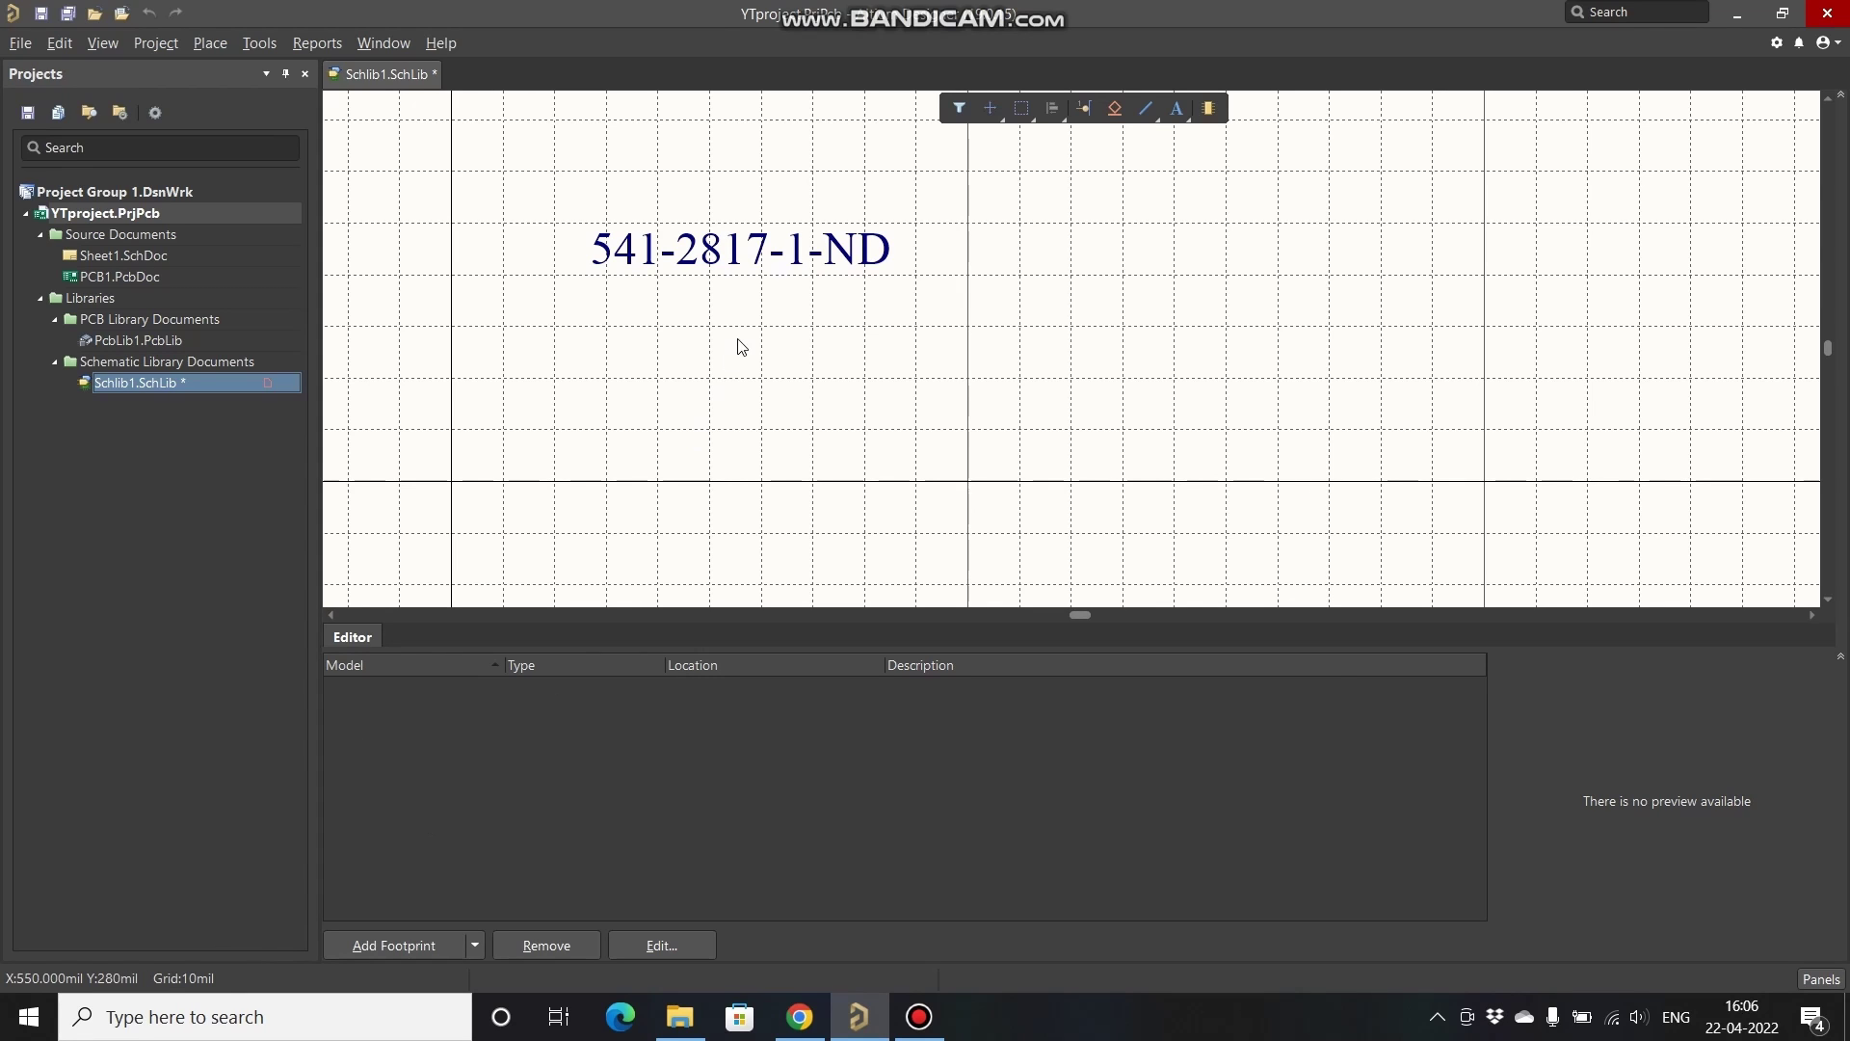
right_drag(741, 346, 728, 366)
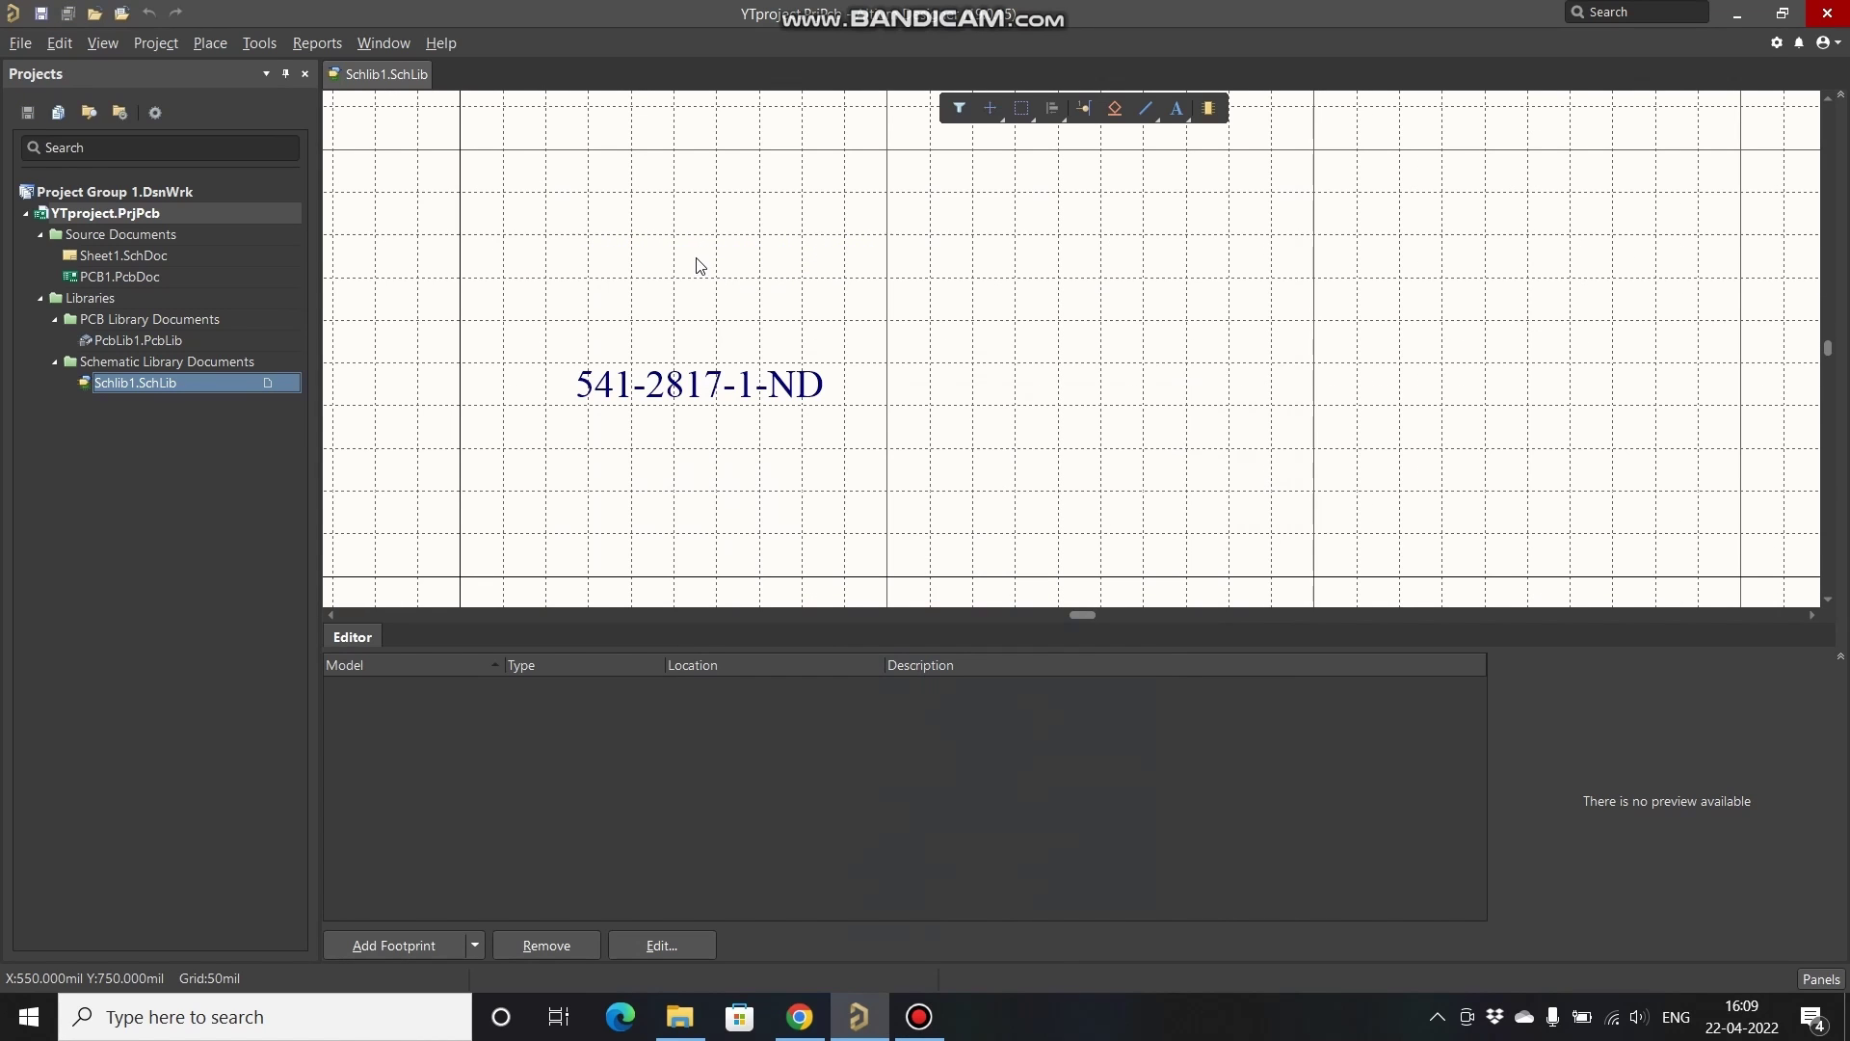
Step: Place pin 16 and a flipped pin 17 to its right, then zoom in to frame both
click(200, 46)
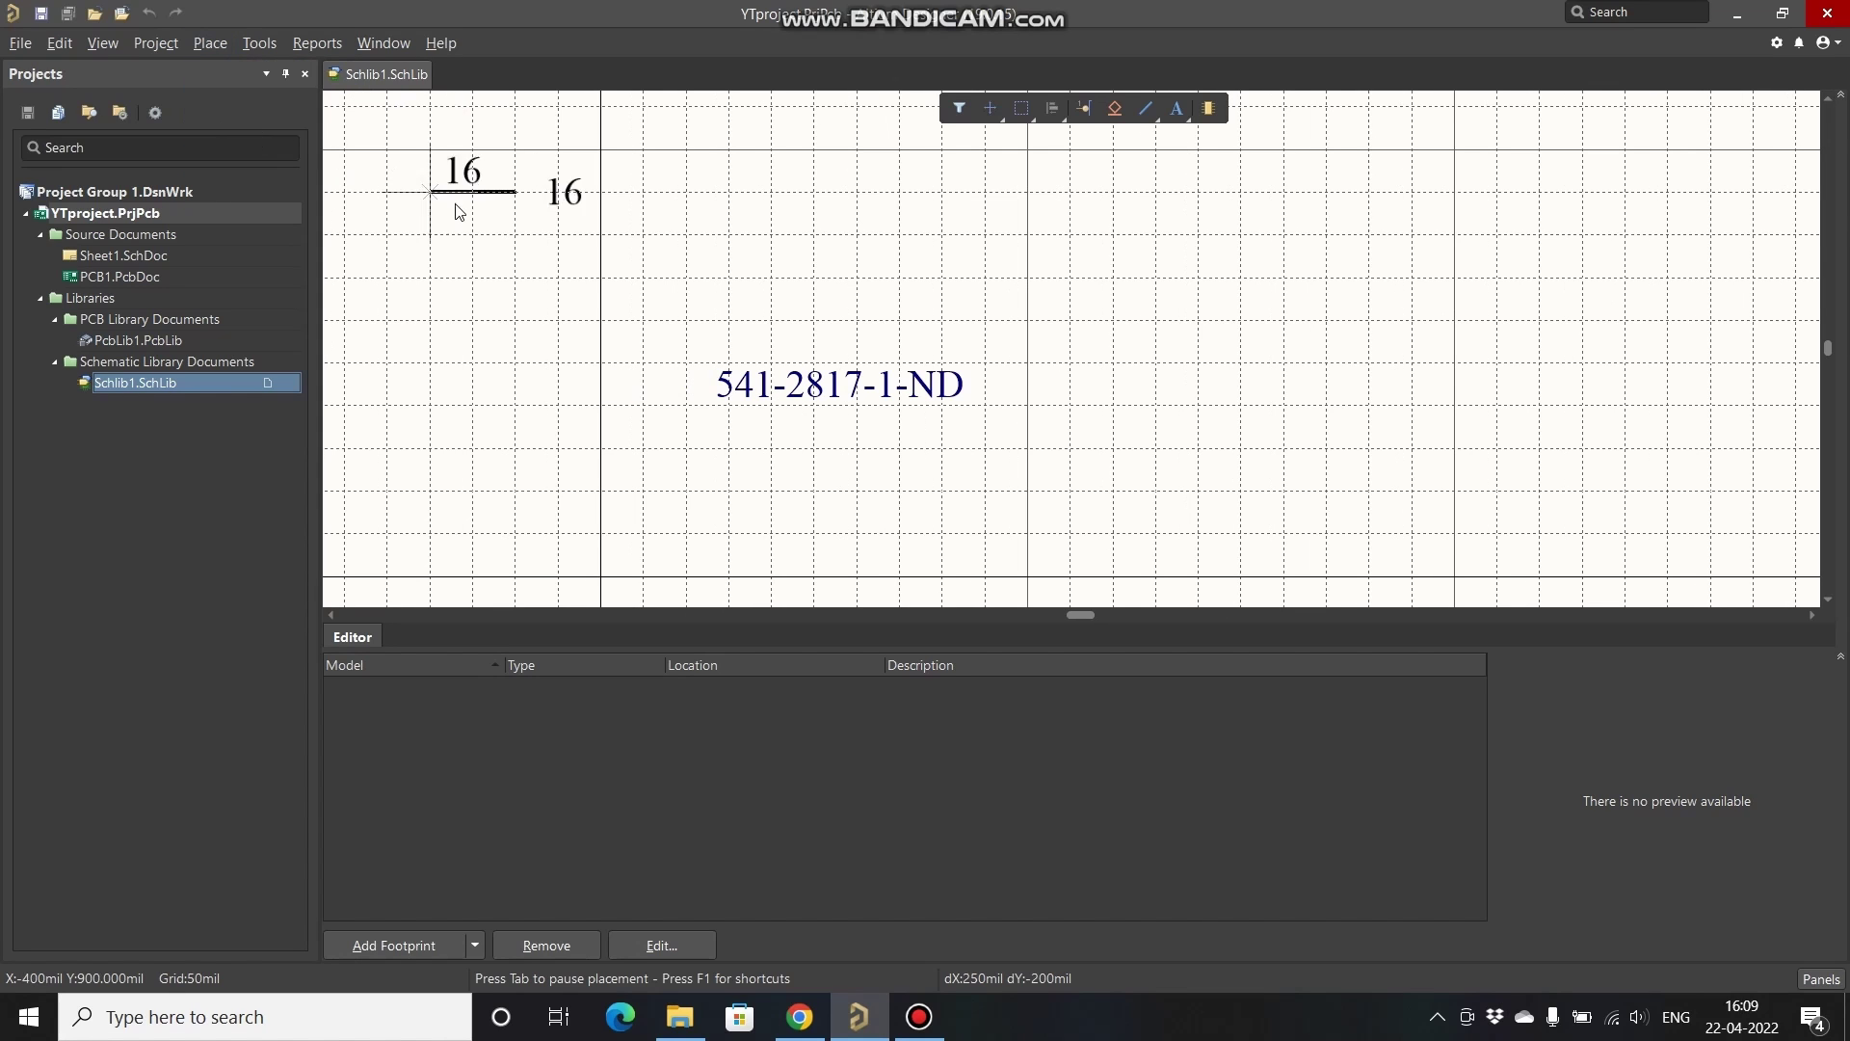
click(748, 499)
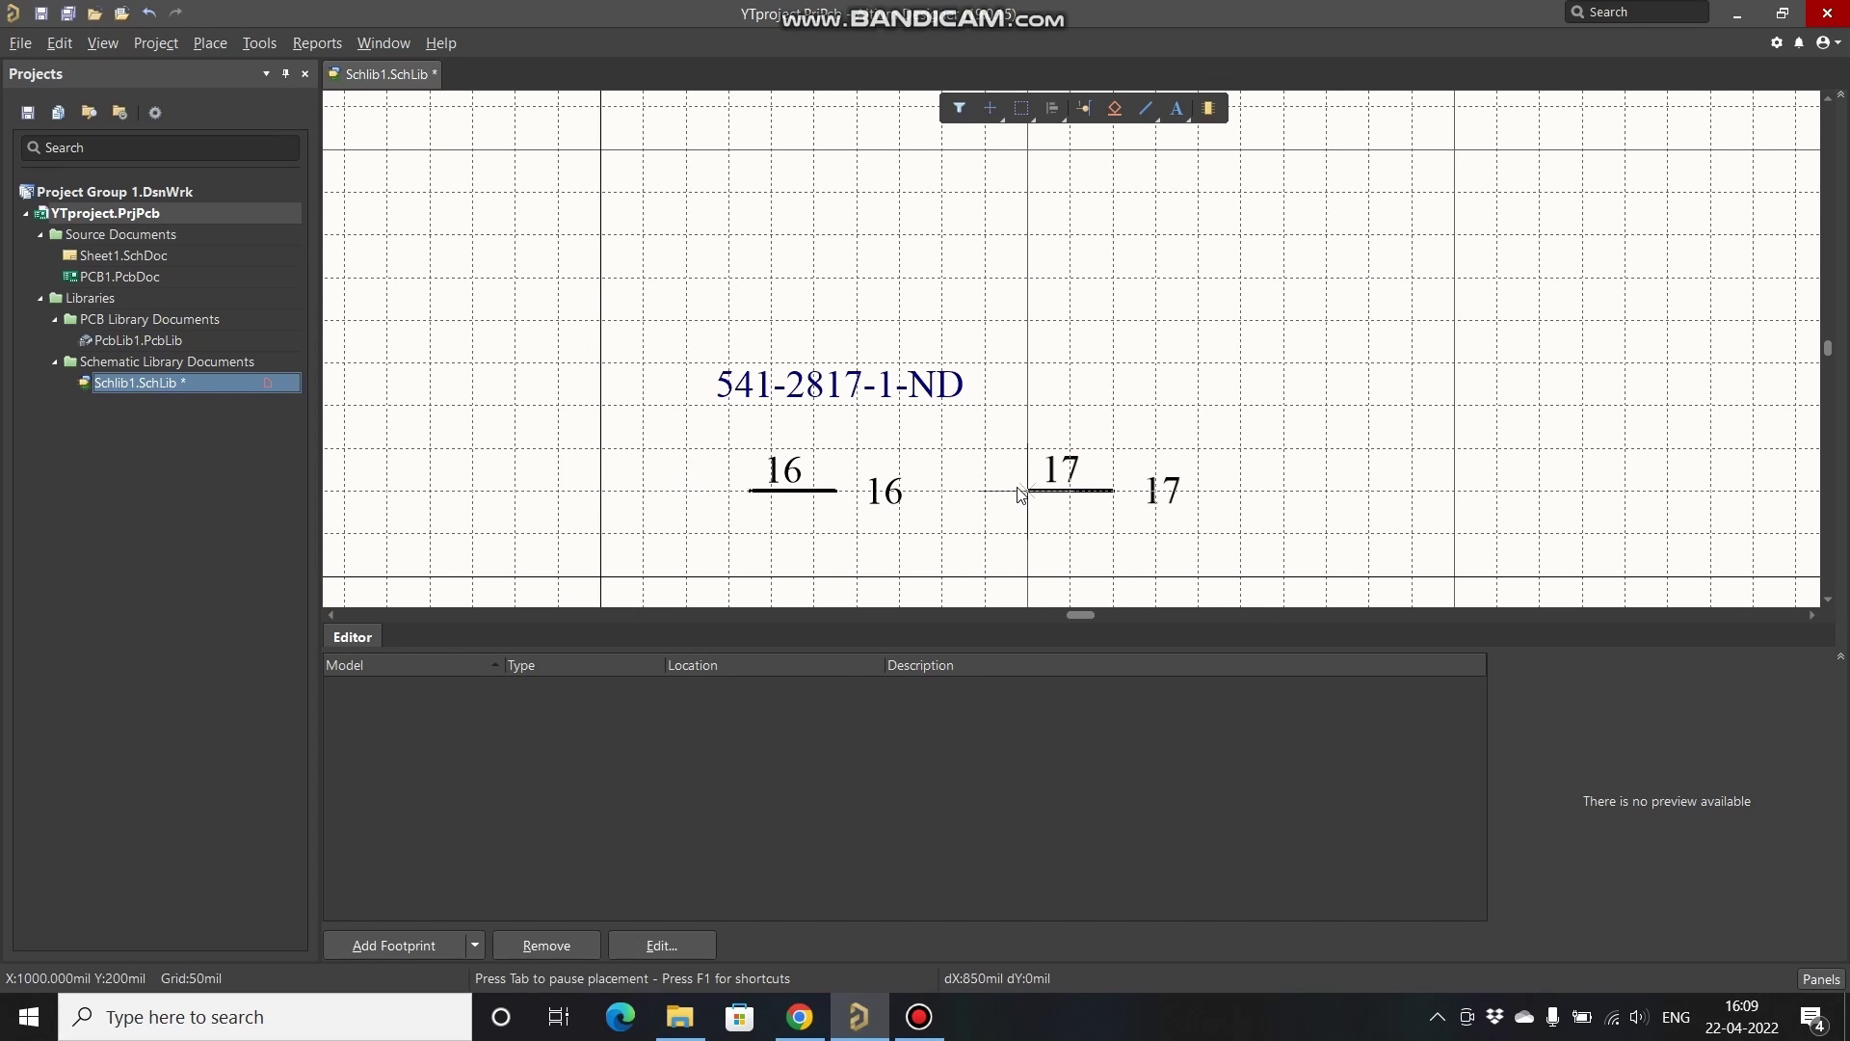
key(space)
key(space)
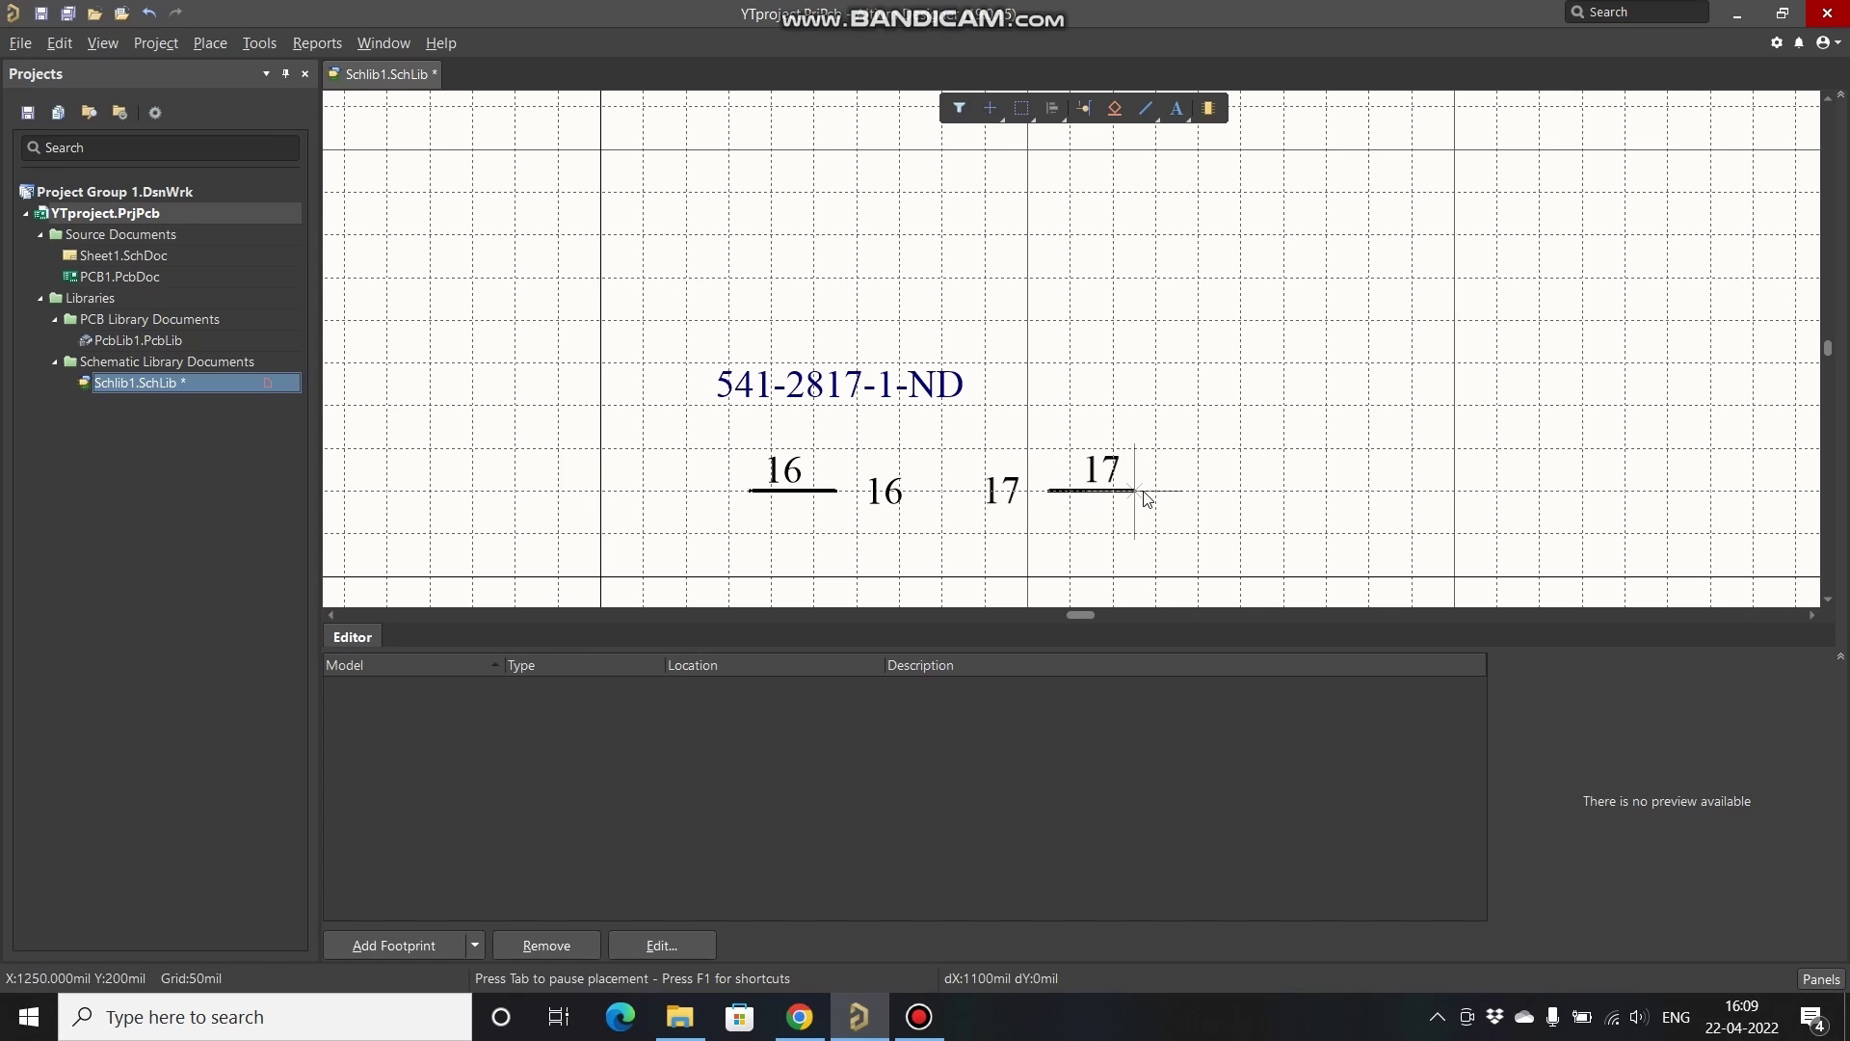
click(1178, 493)
key(Escape)
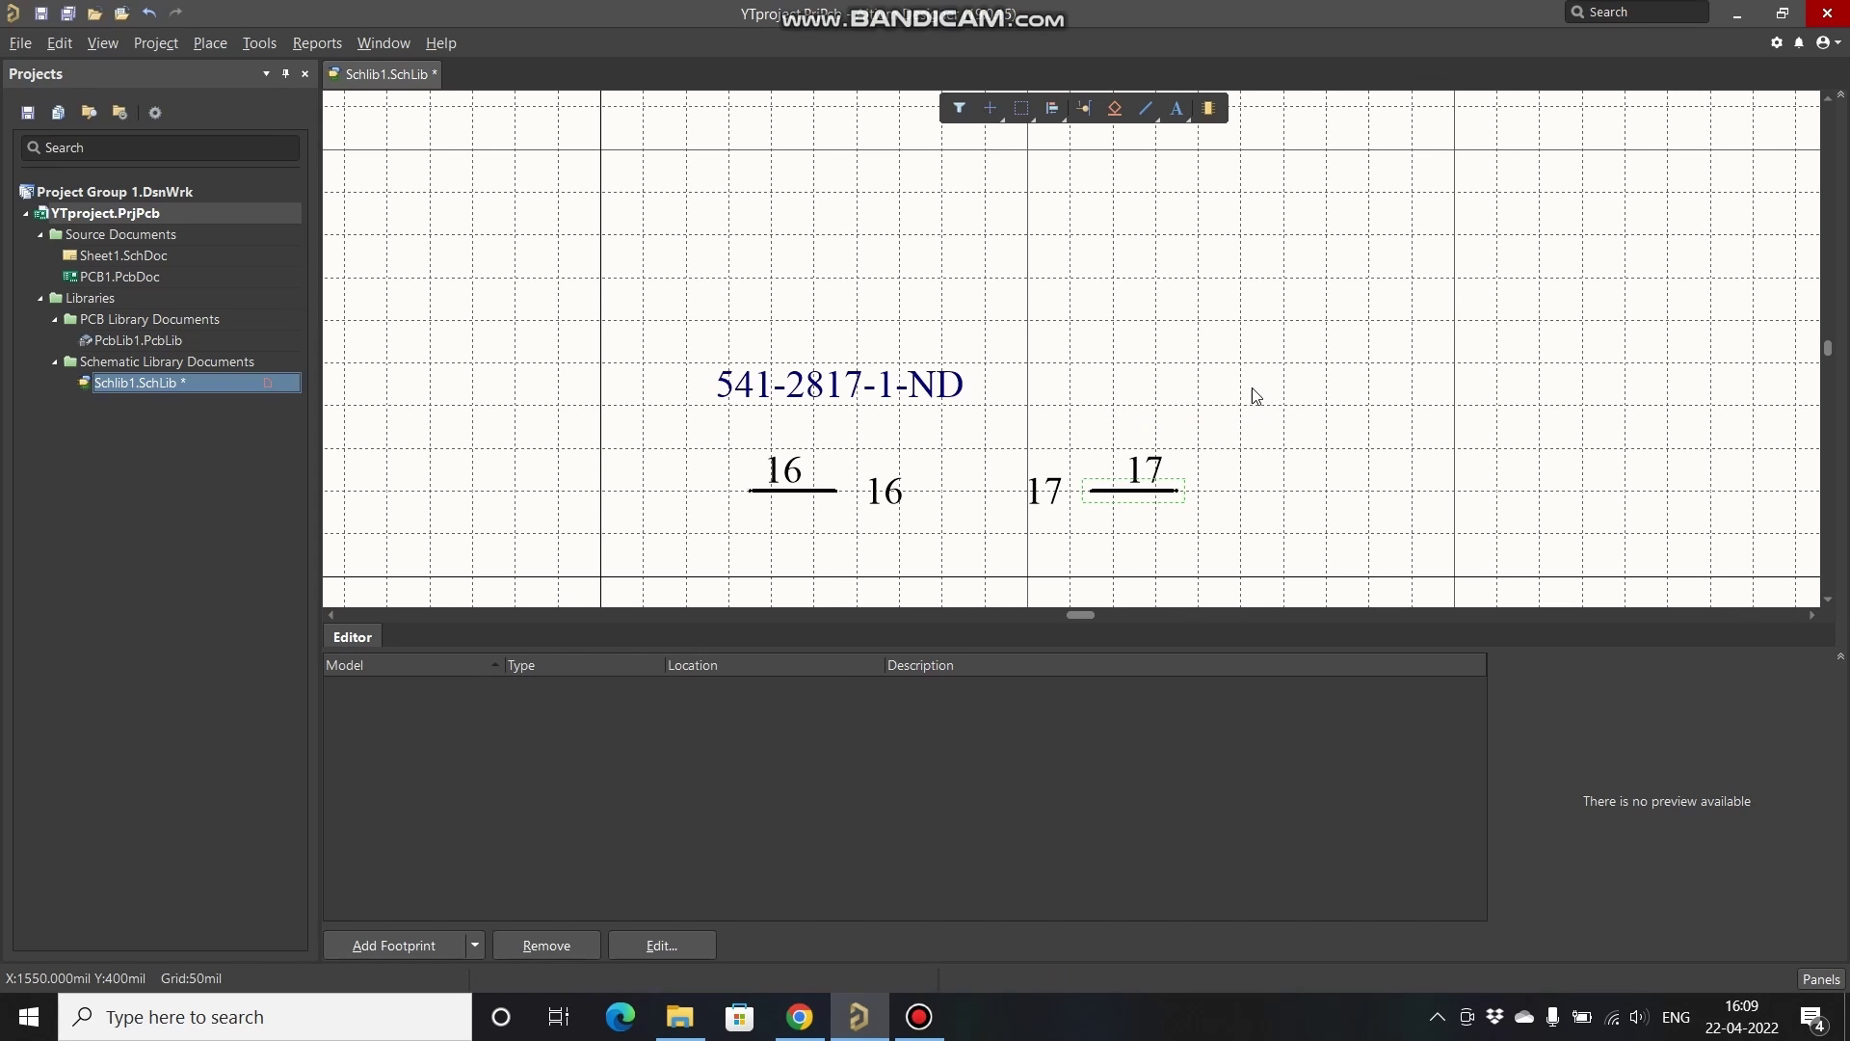
ctrl+scroll(818, 537, up, 5)
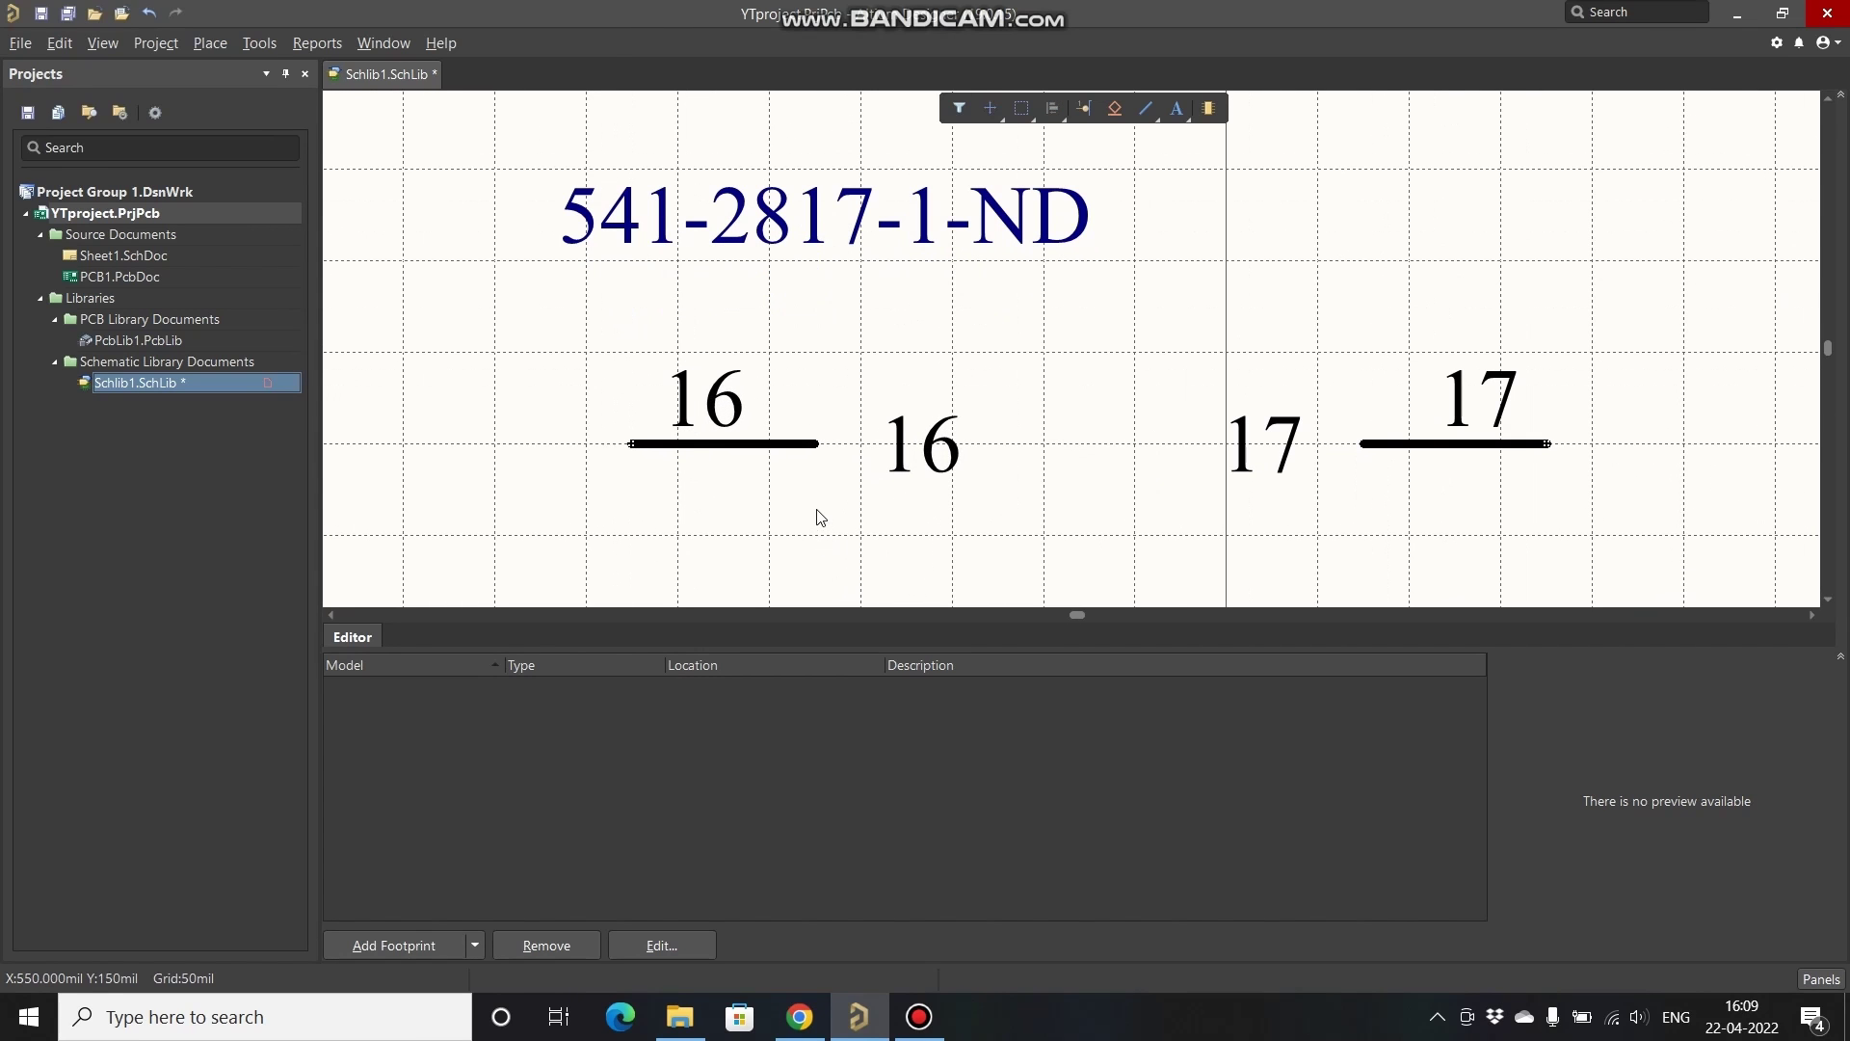
ctrl+scroll(818, 517, up, 2)
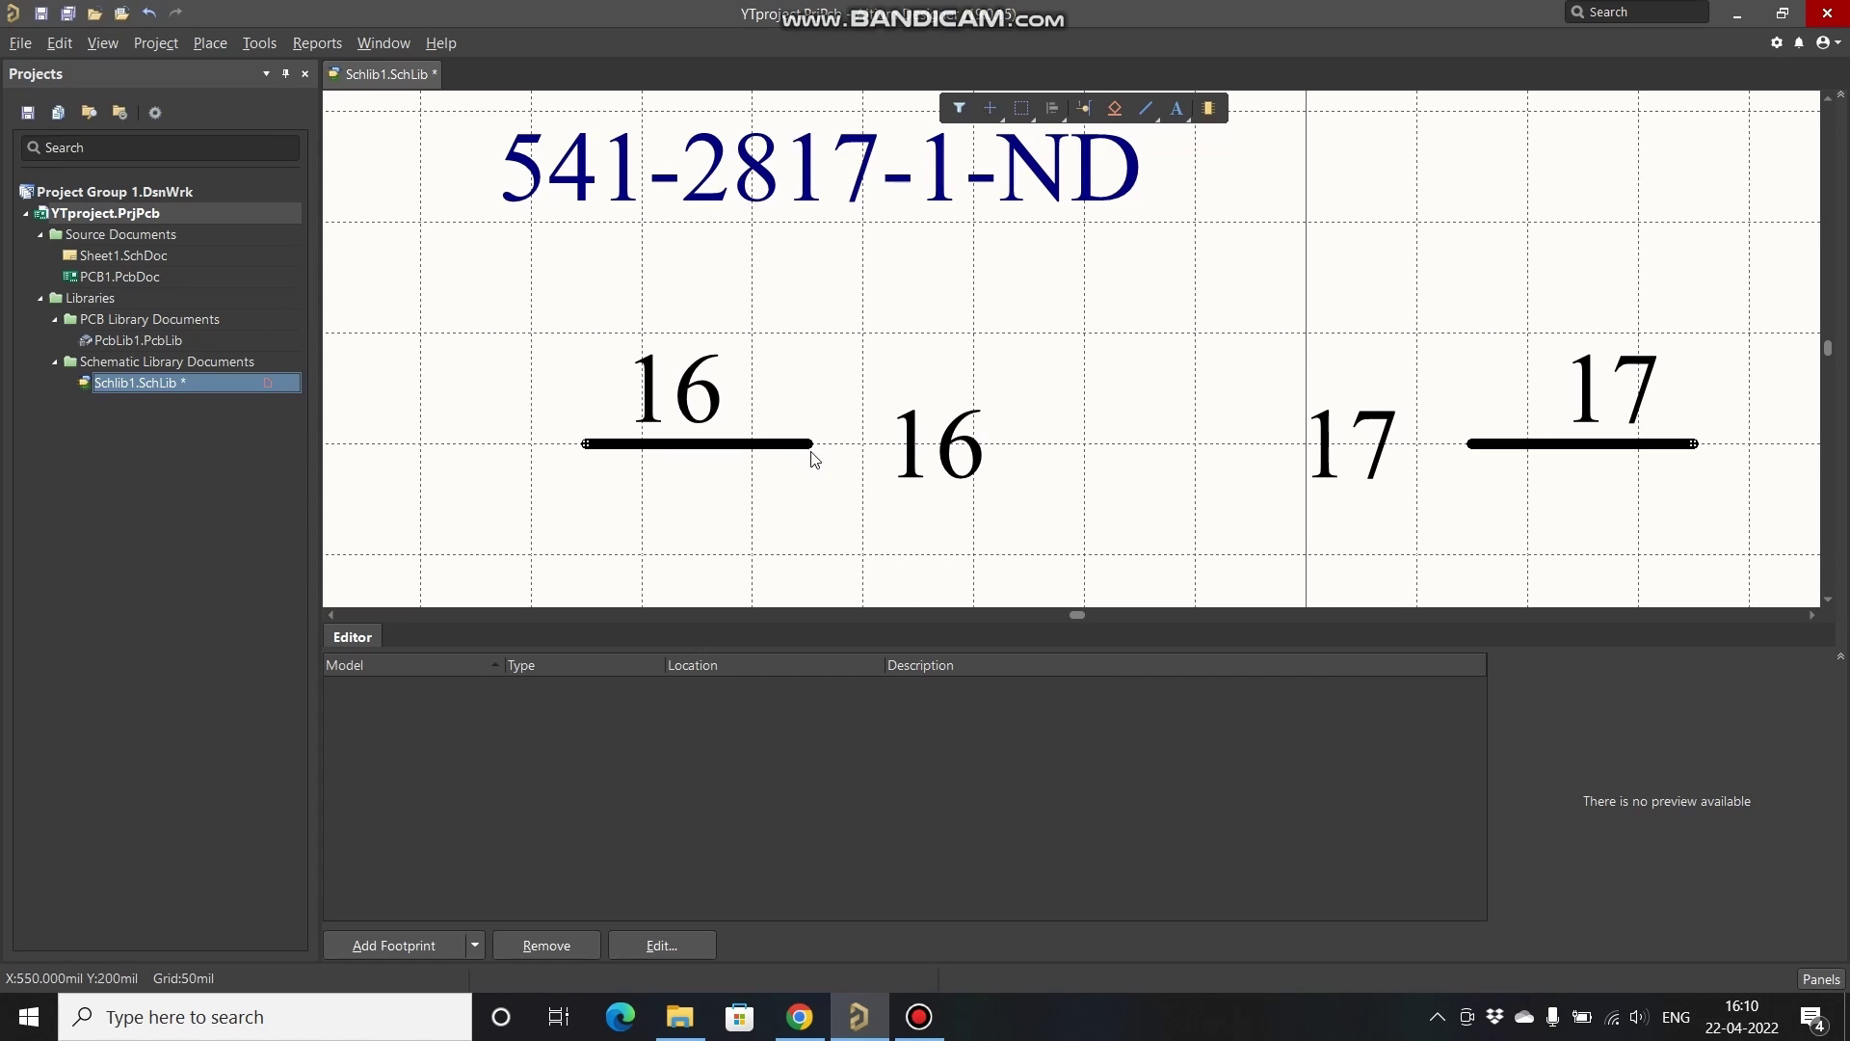
right_drag(817, 456, 698, 463)
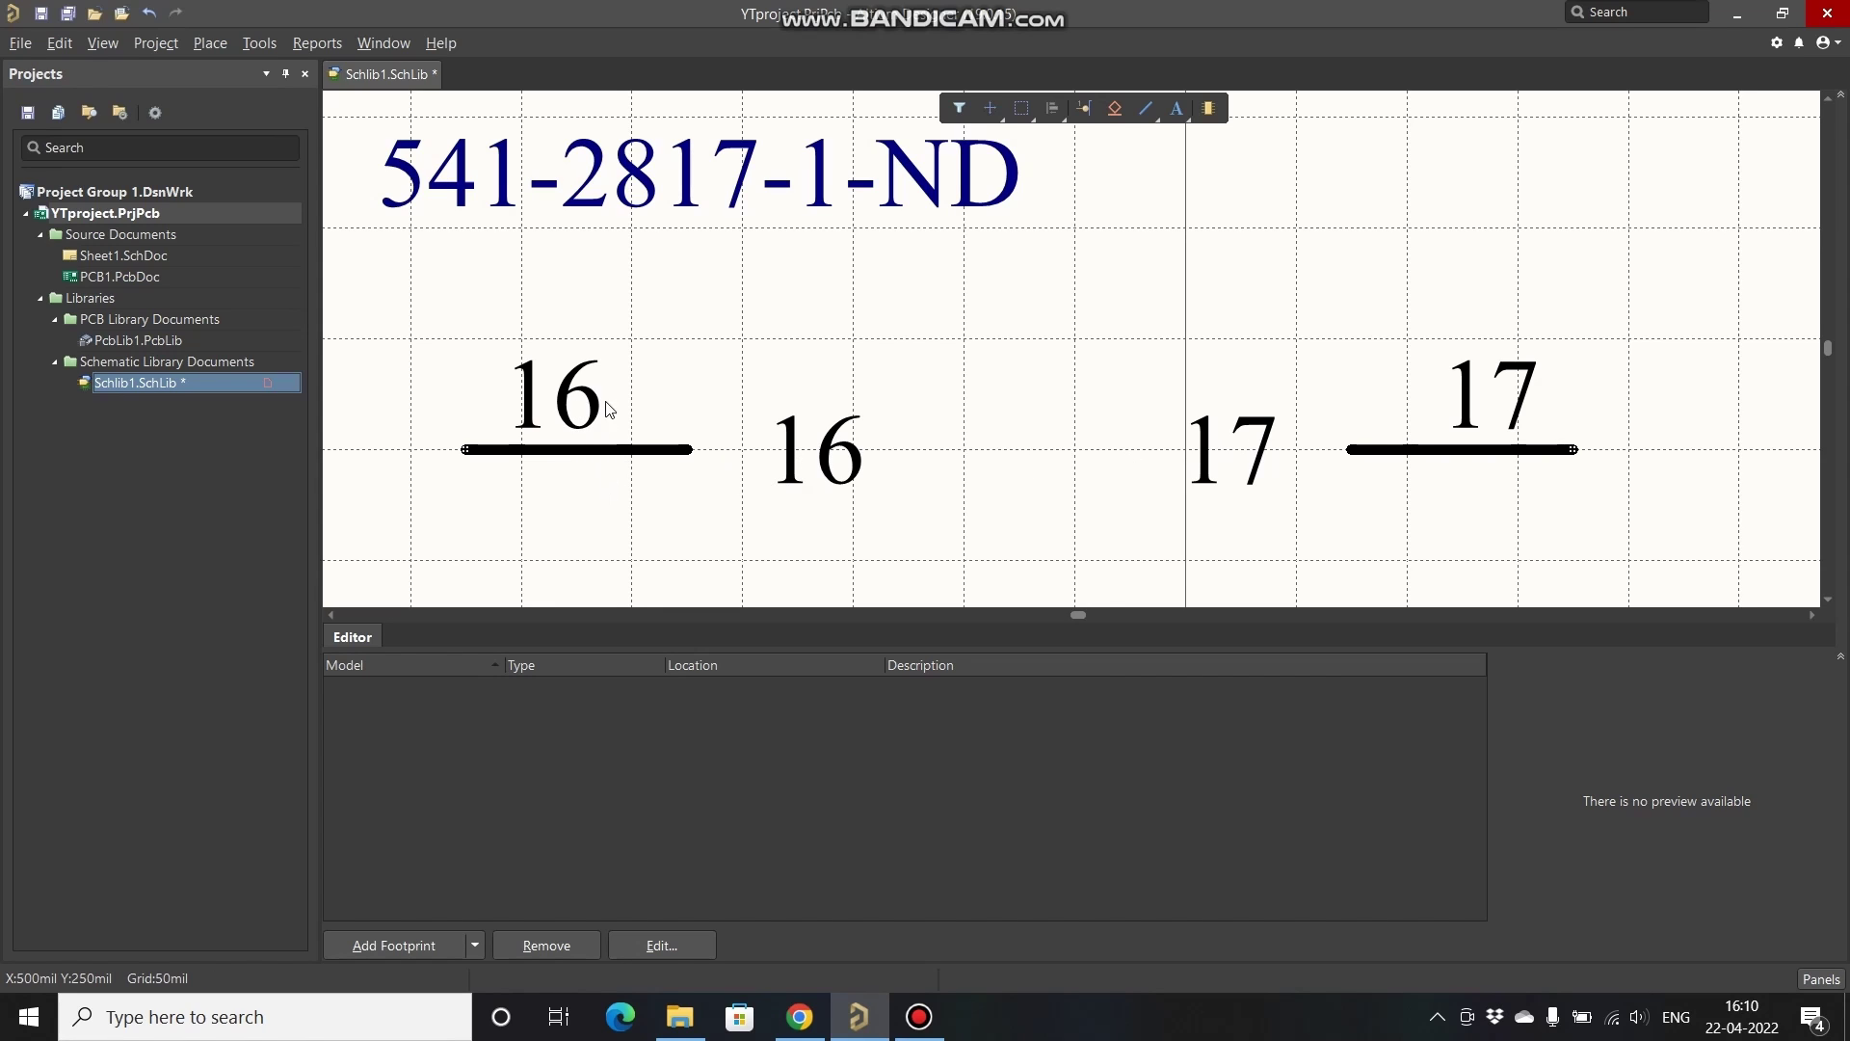
Step: Hide pin 16's designator and name labels
double_click(565, 459)
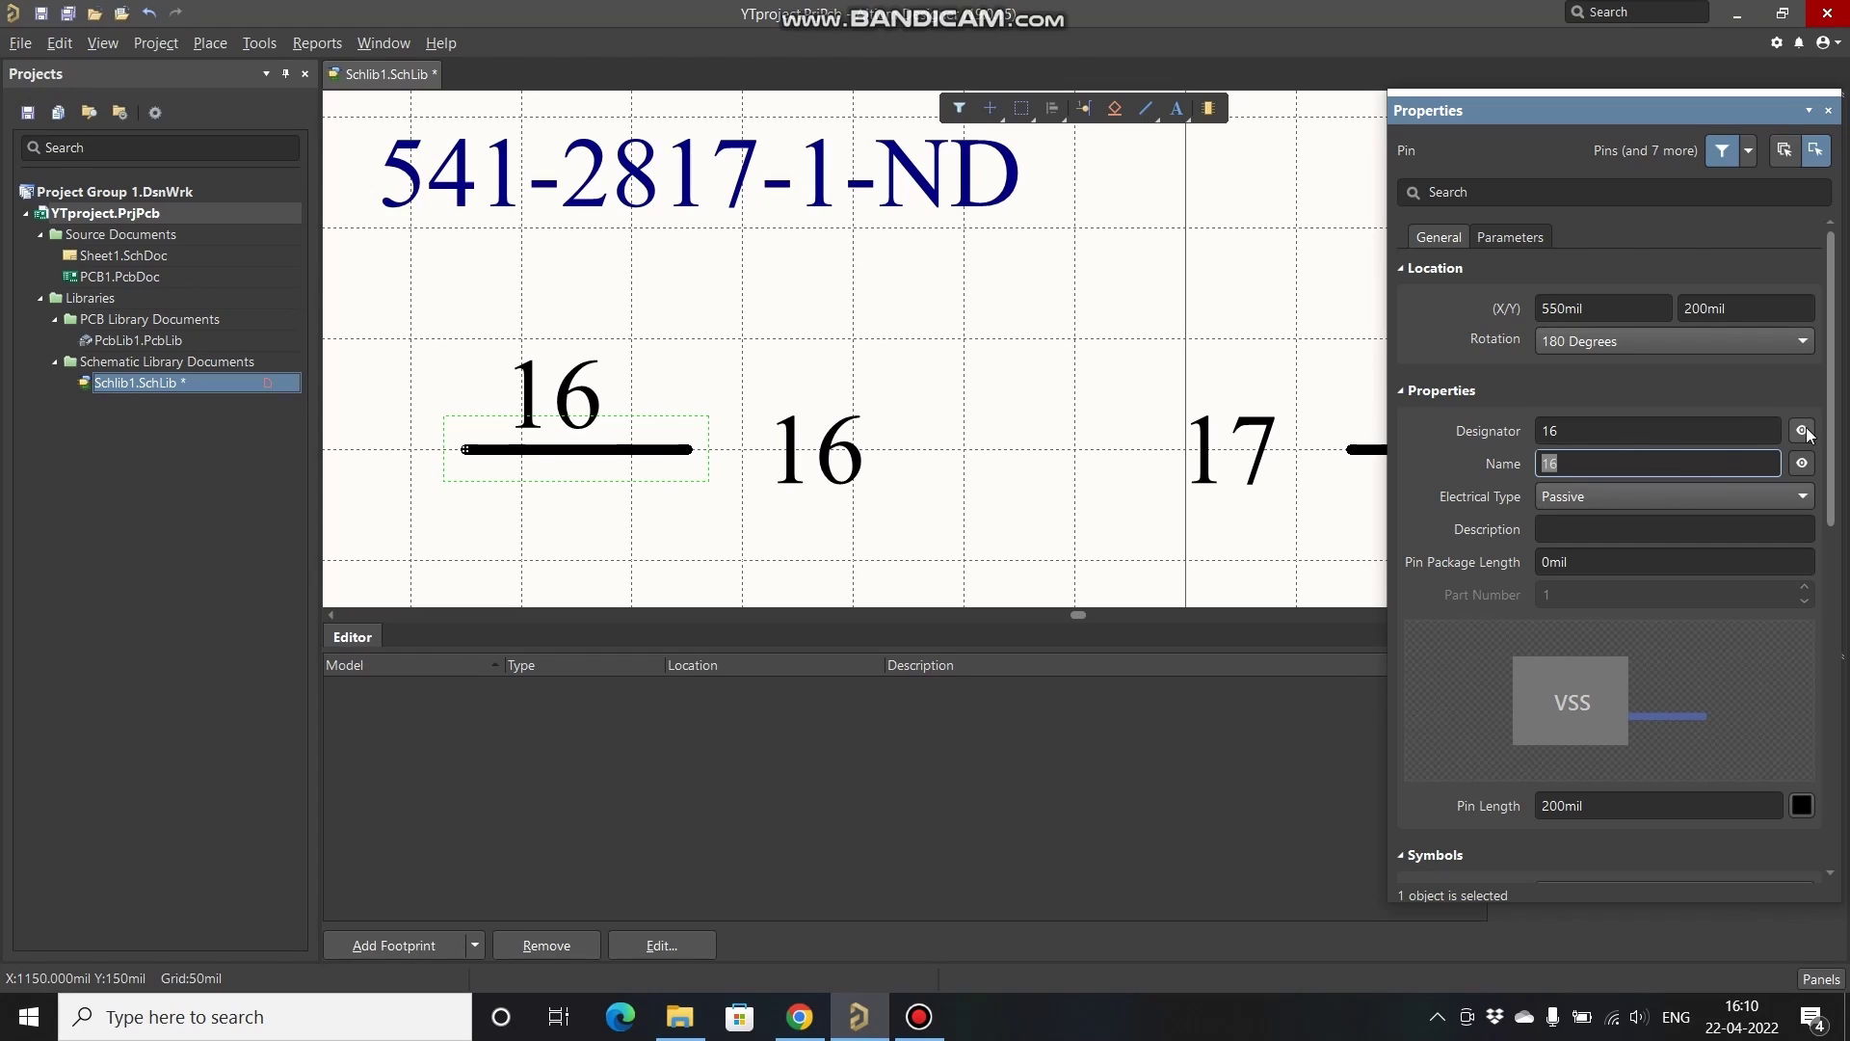
click(1803, 432)
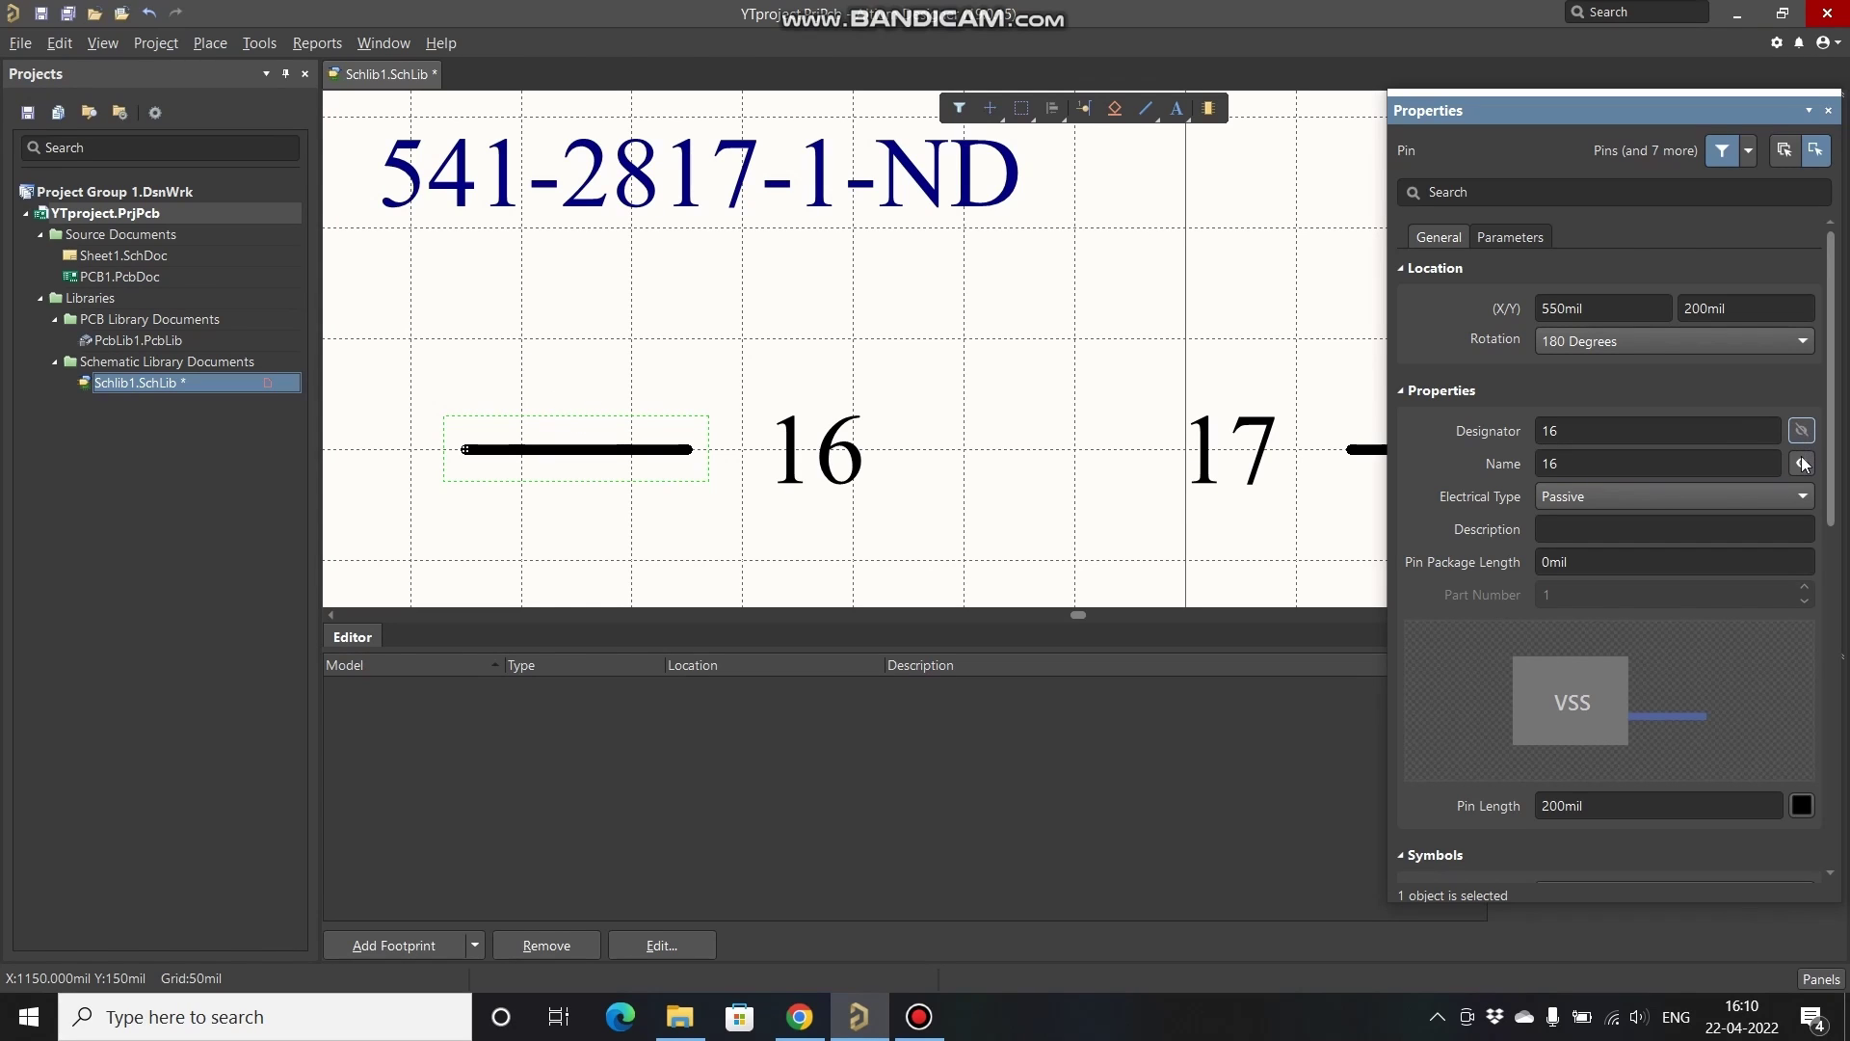
click(1803, 464)
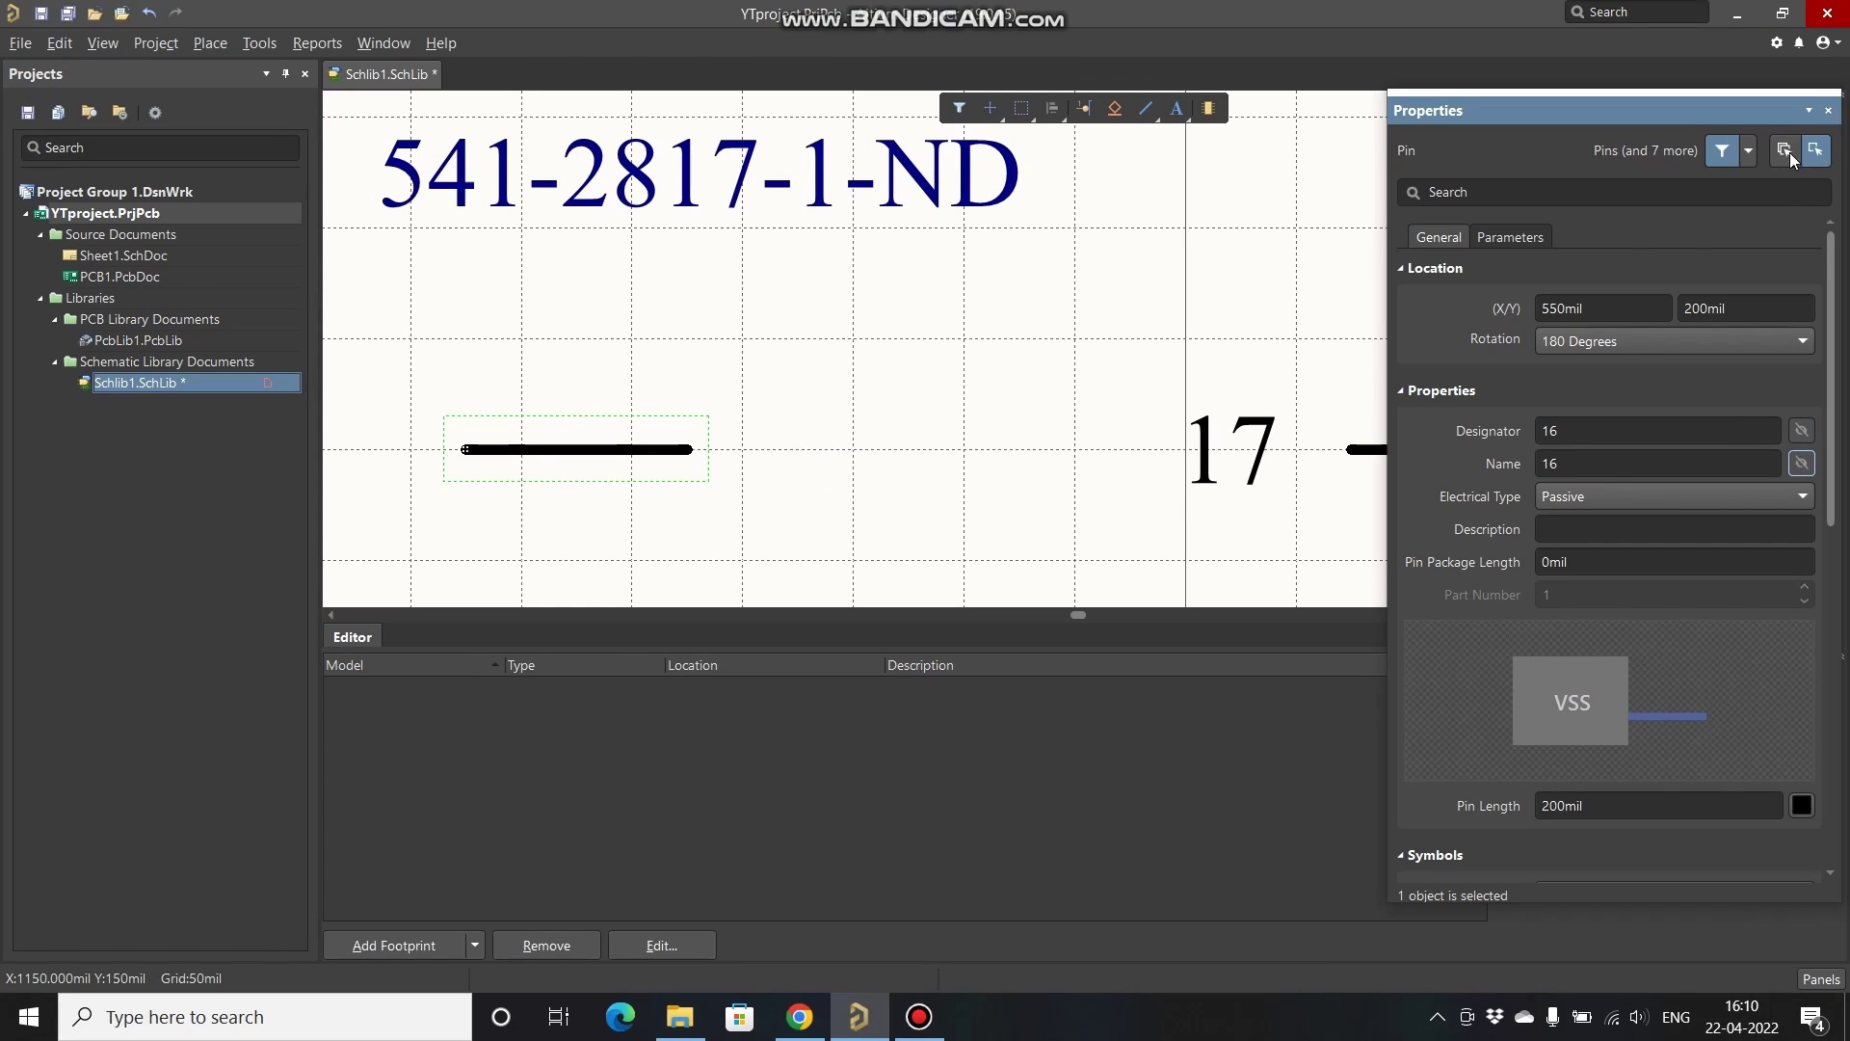
click(1827, 110)
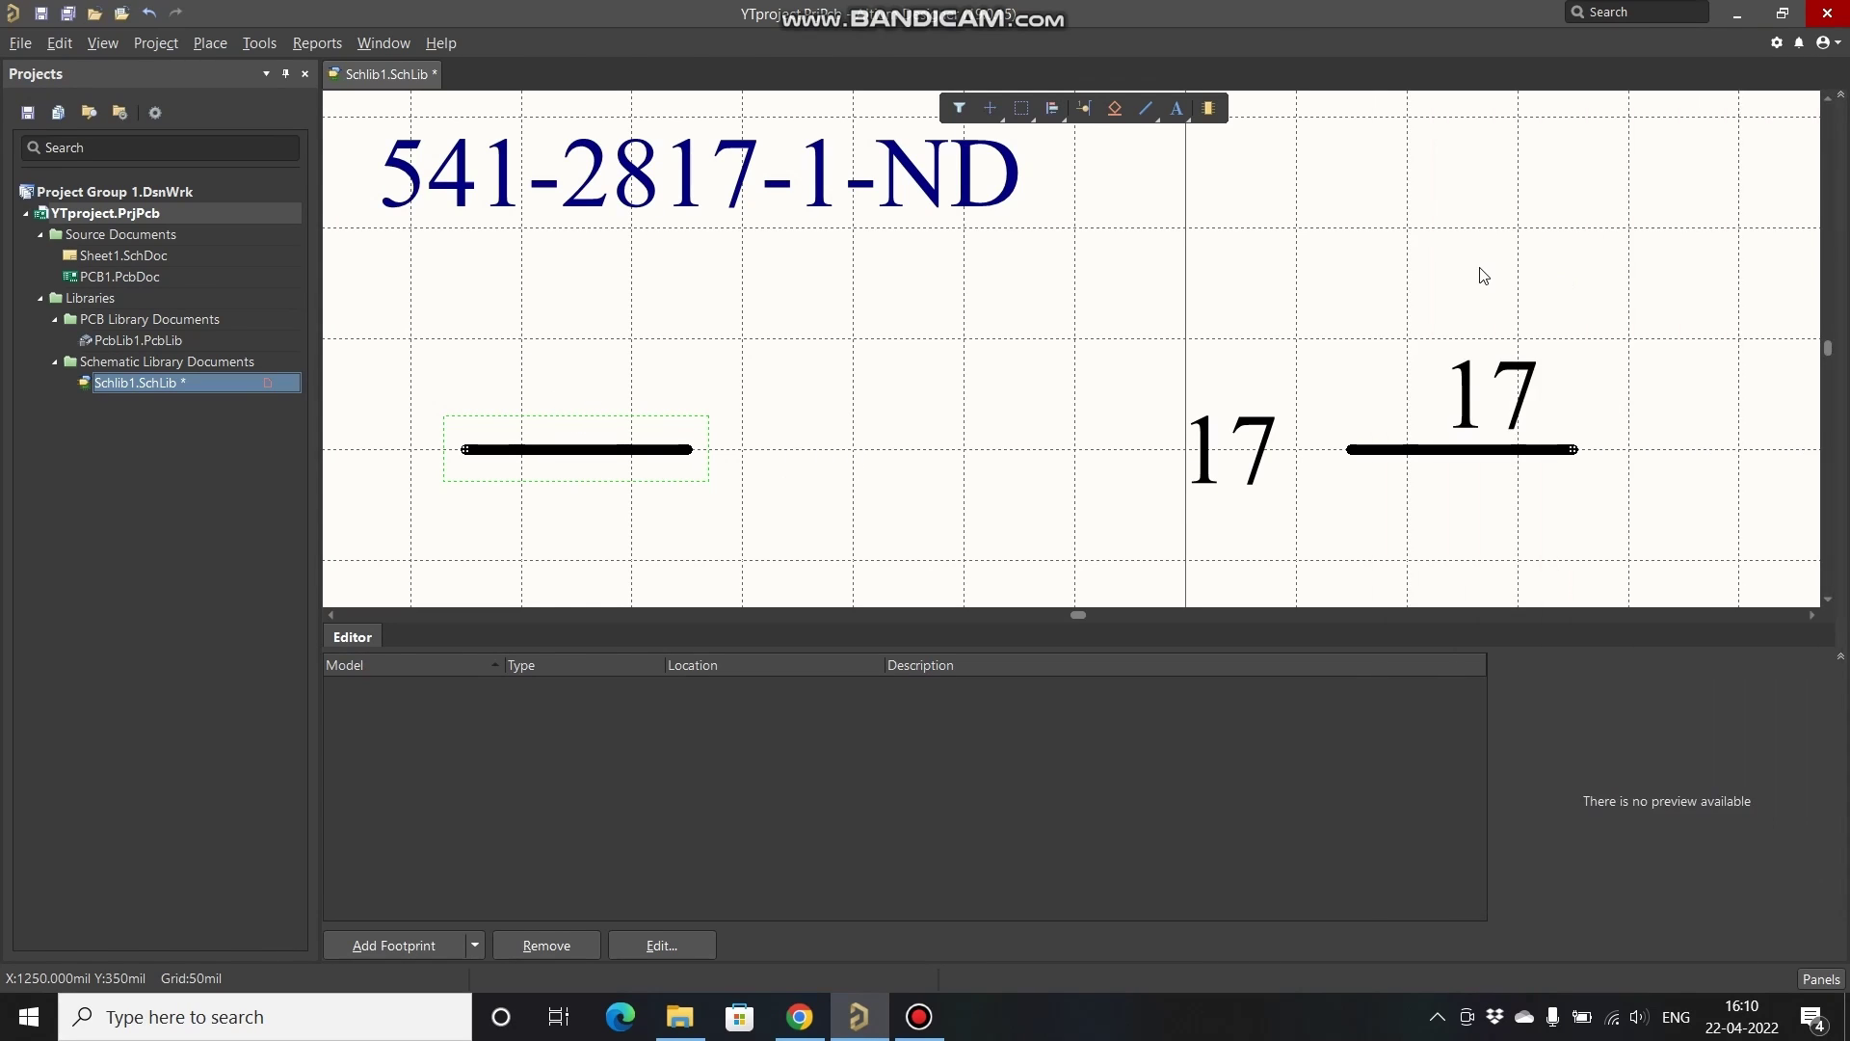
Step: Hide pin 17's name, move pin 17 closer to pin 16, and save the library
double_click(1477, 445)
click(1801, 462)
scroll(1470, 686, down, 1)
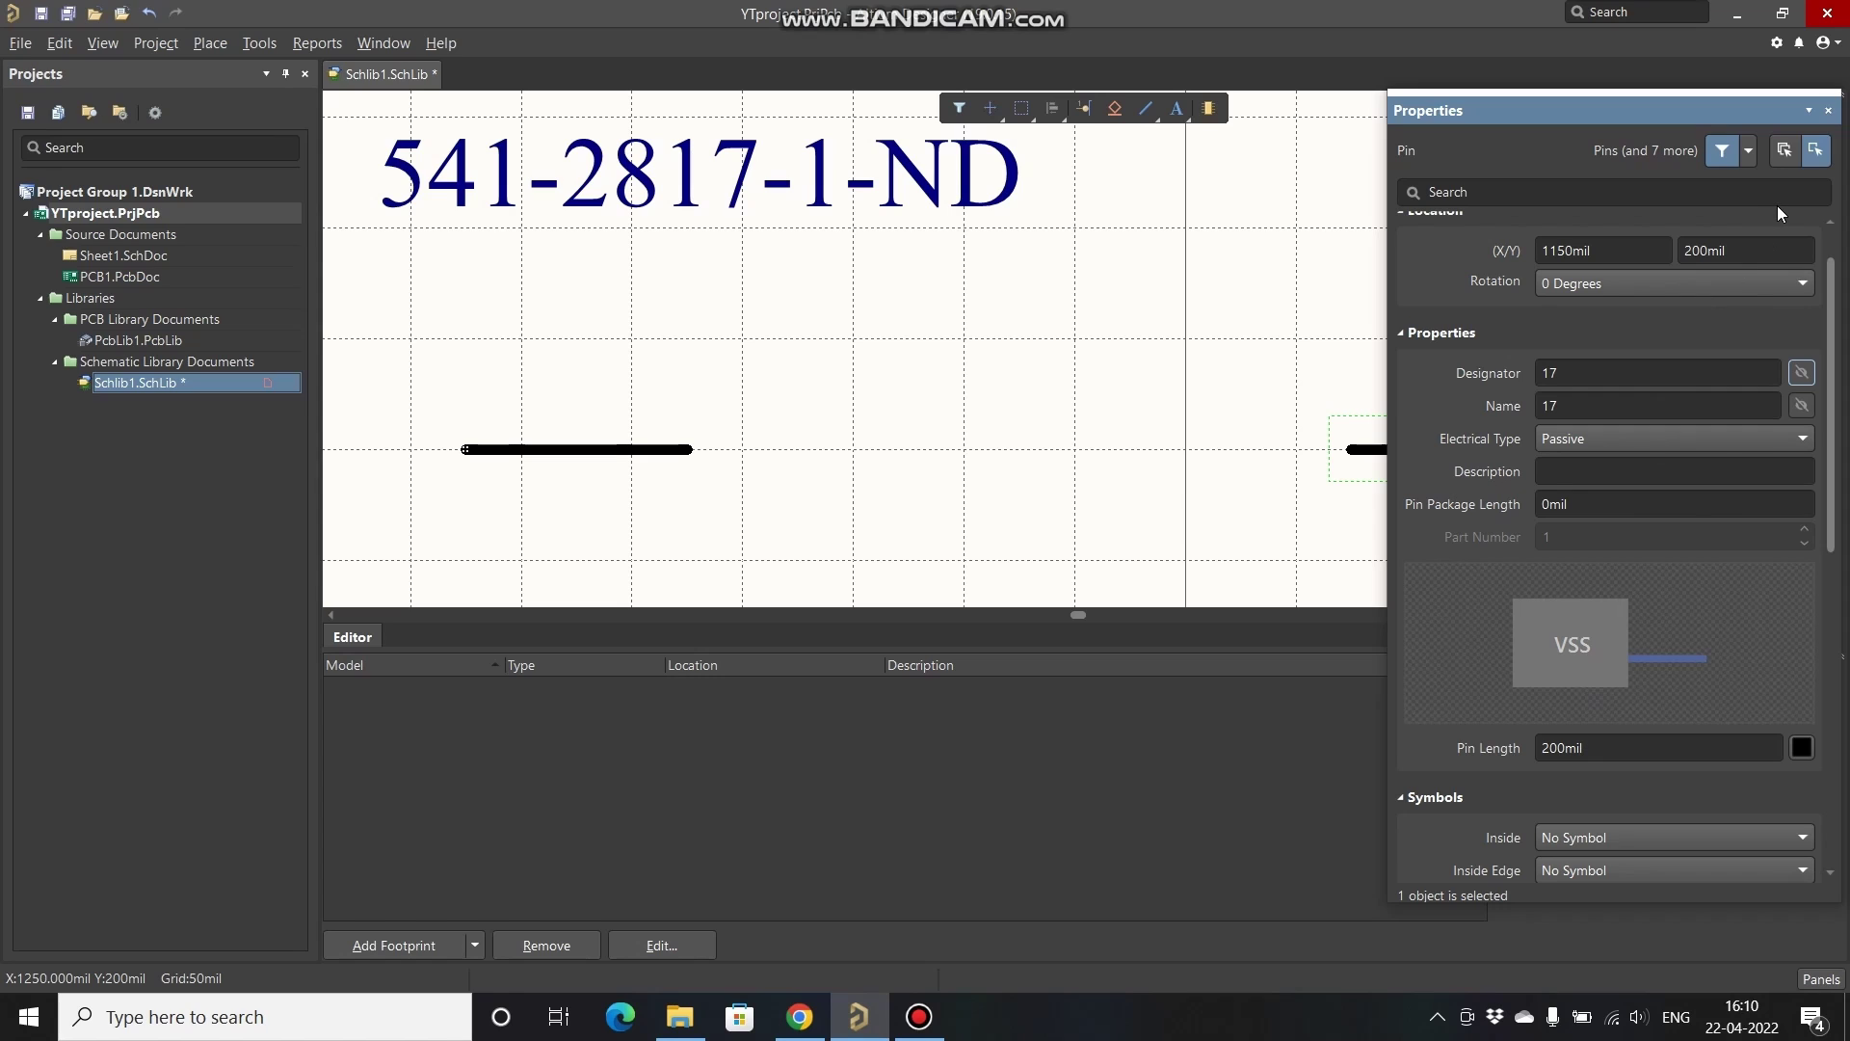
click(1830, 112)
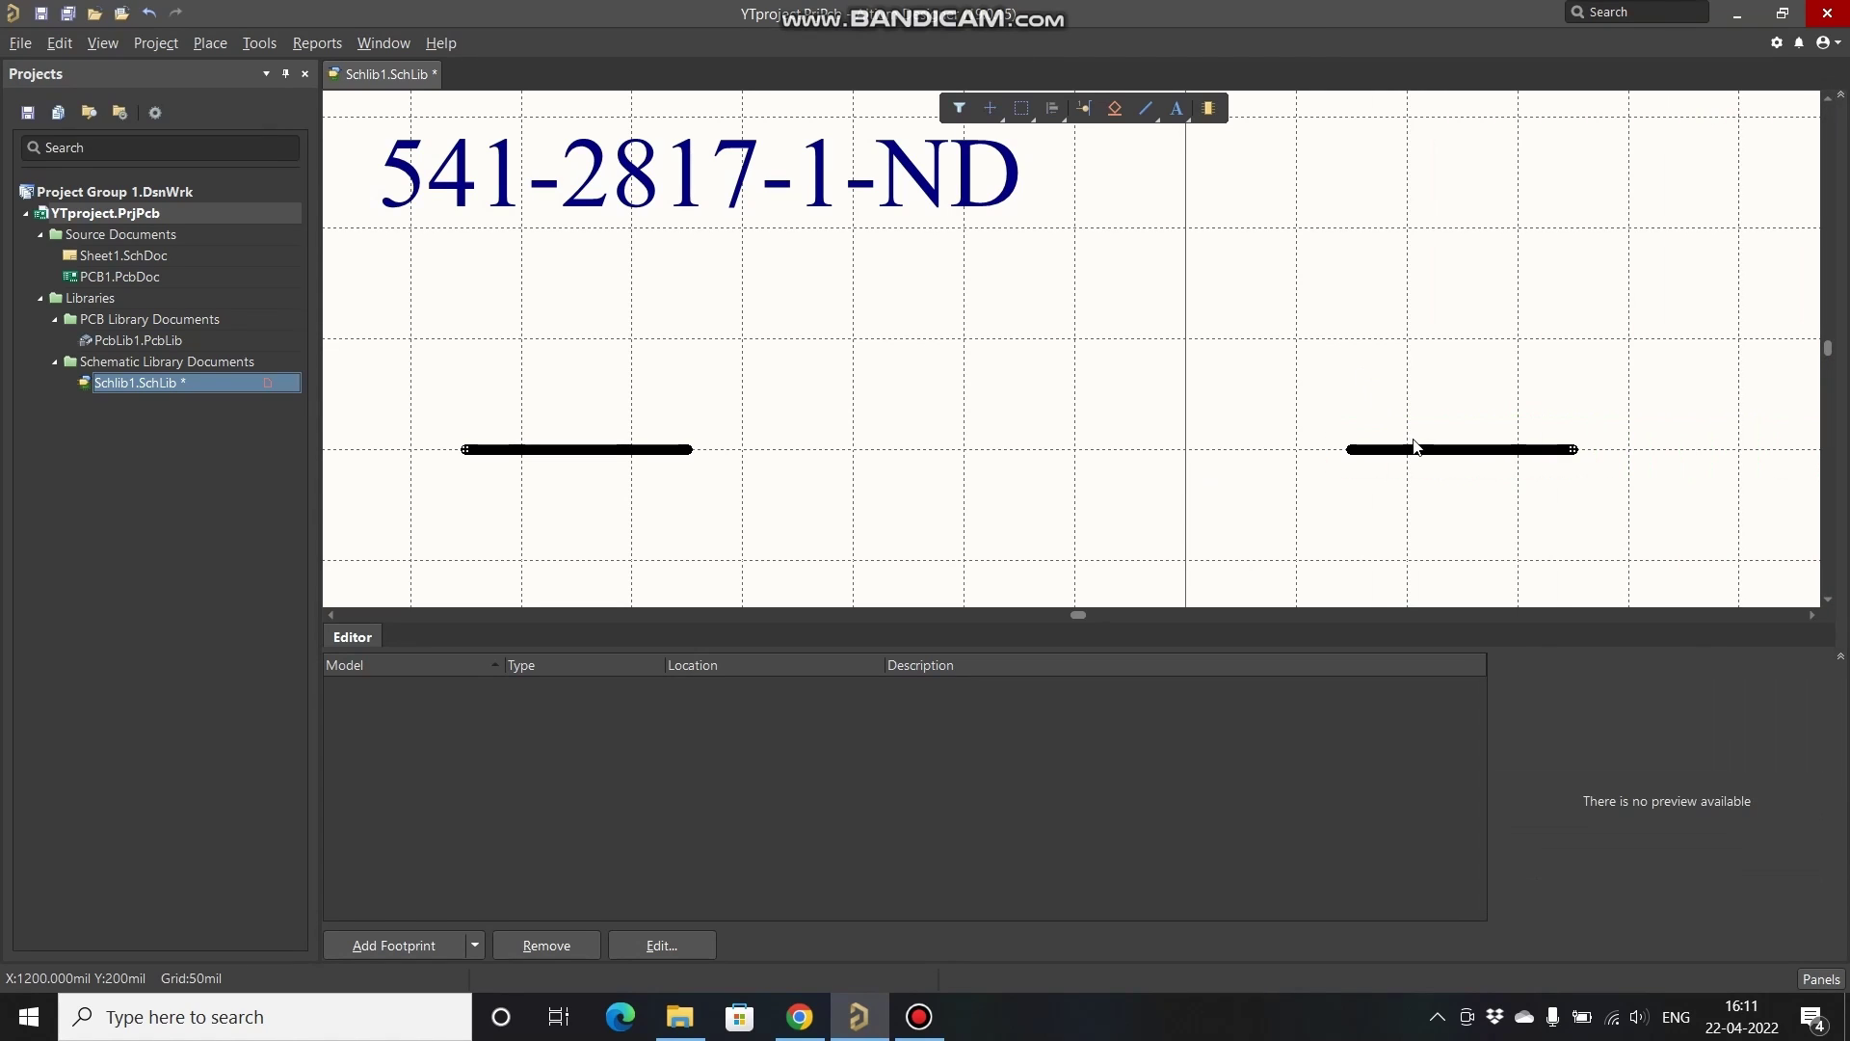
drag(1426, 450, 1466, 450)
key(ctrl+s)
Step: Begin a 45° line at the left pin's inner end with the first zigzag peak and valley
click(210, 43)
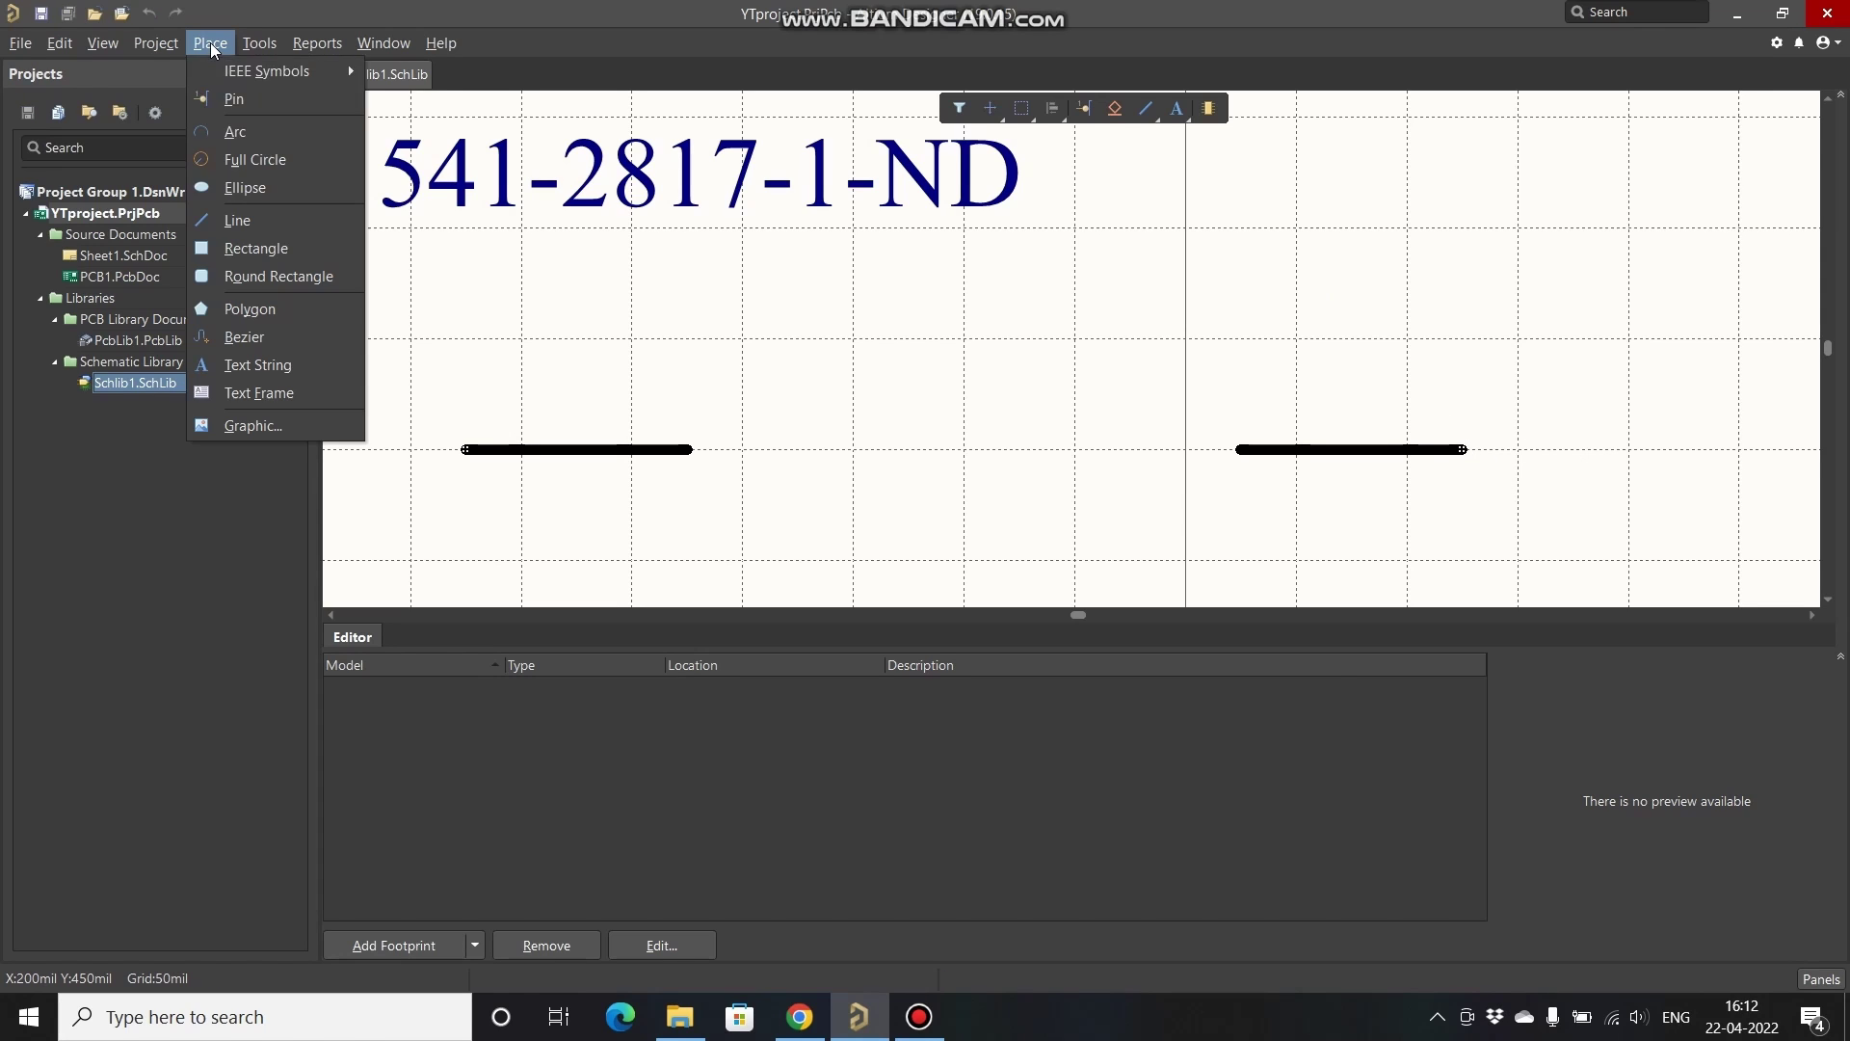
click(270, 217)
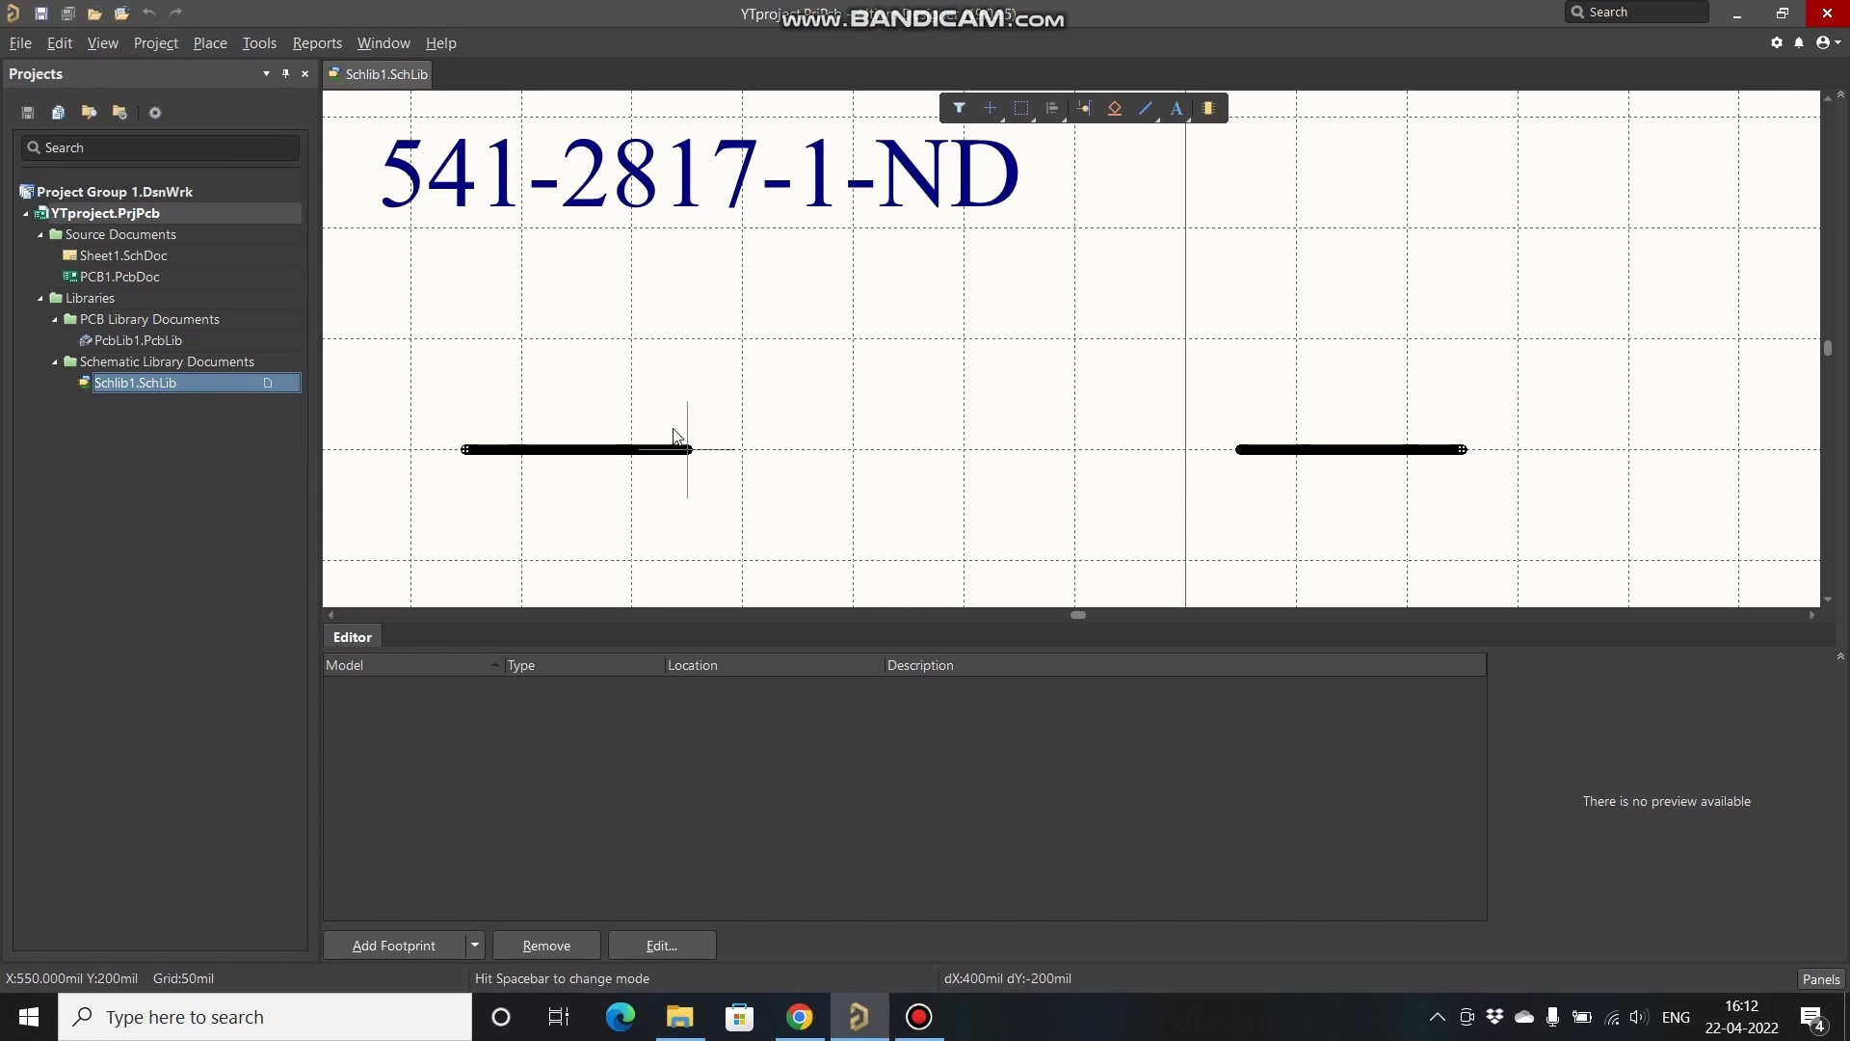
click(688, 449)
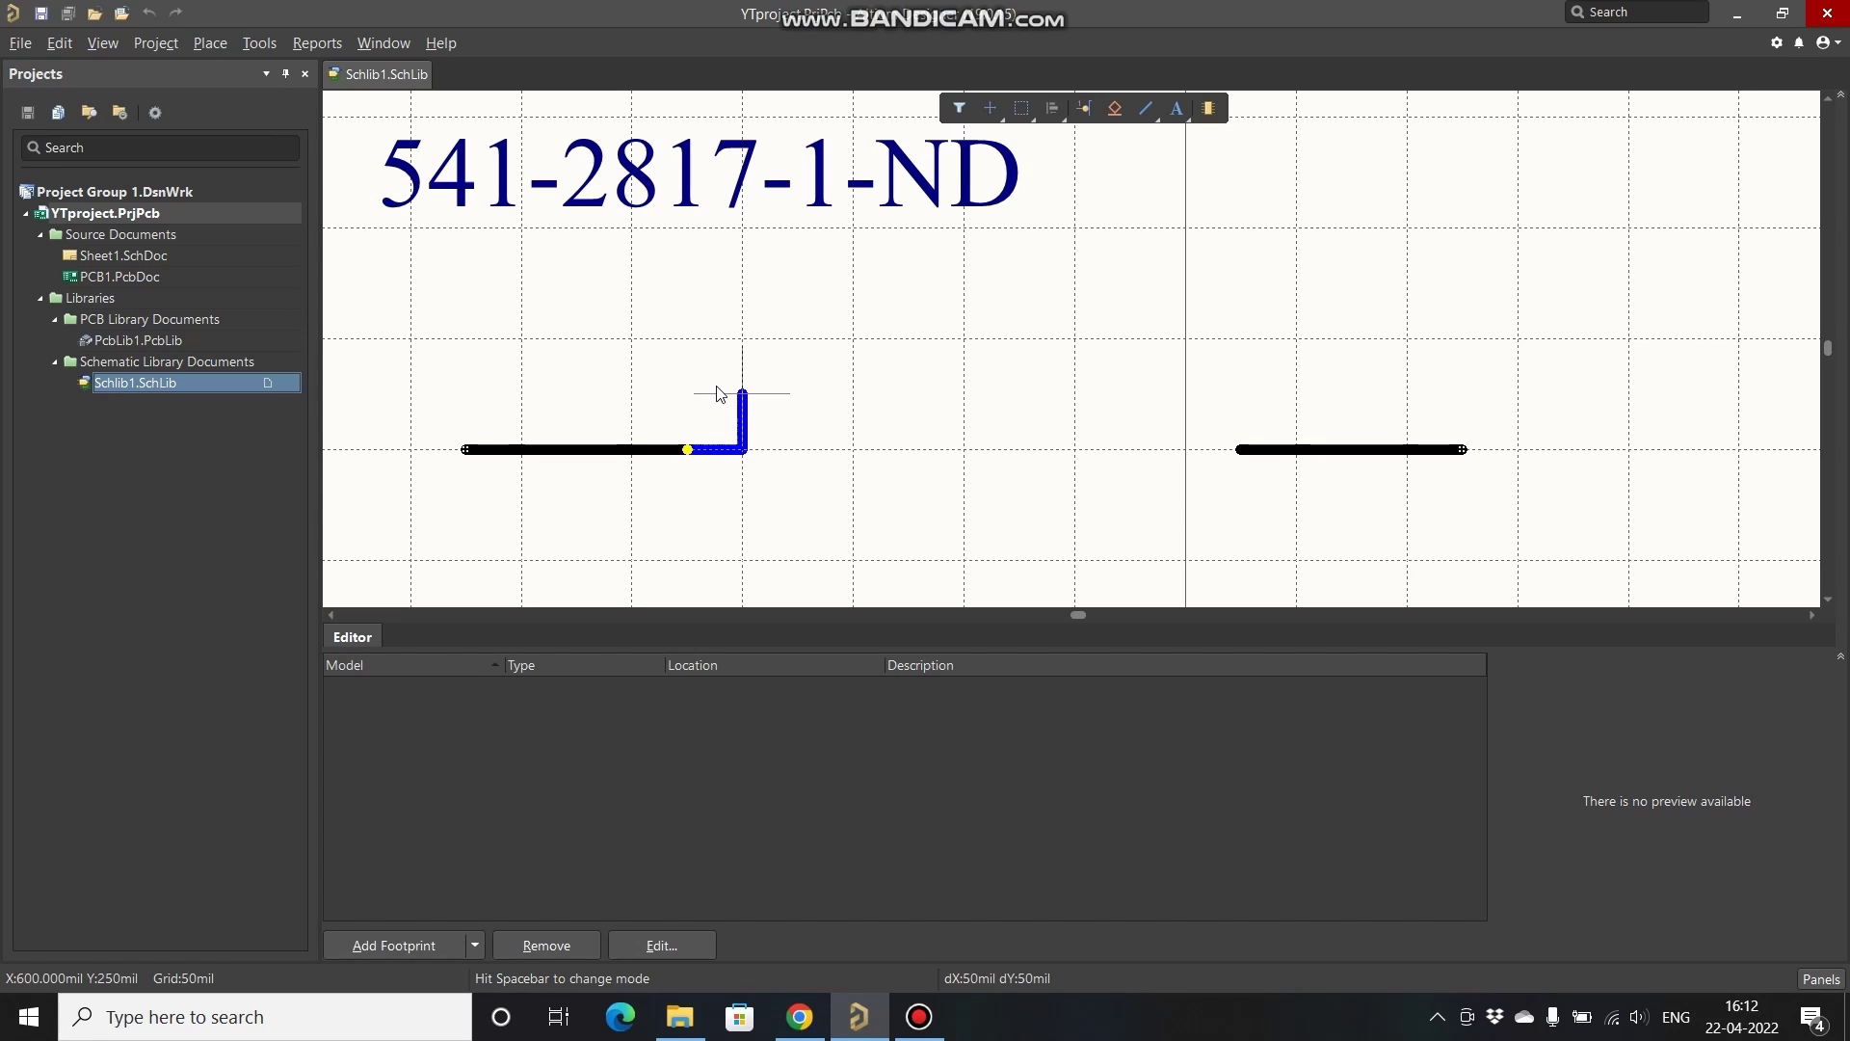
key(space)
key(shift+space)
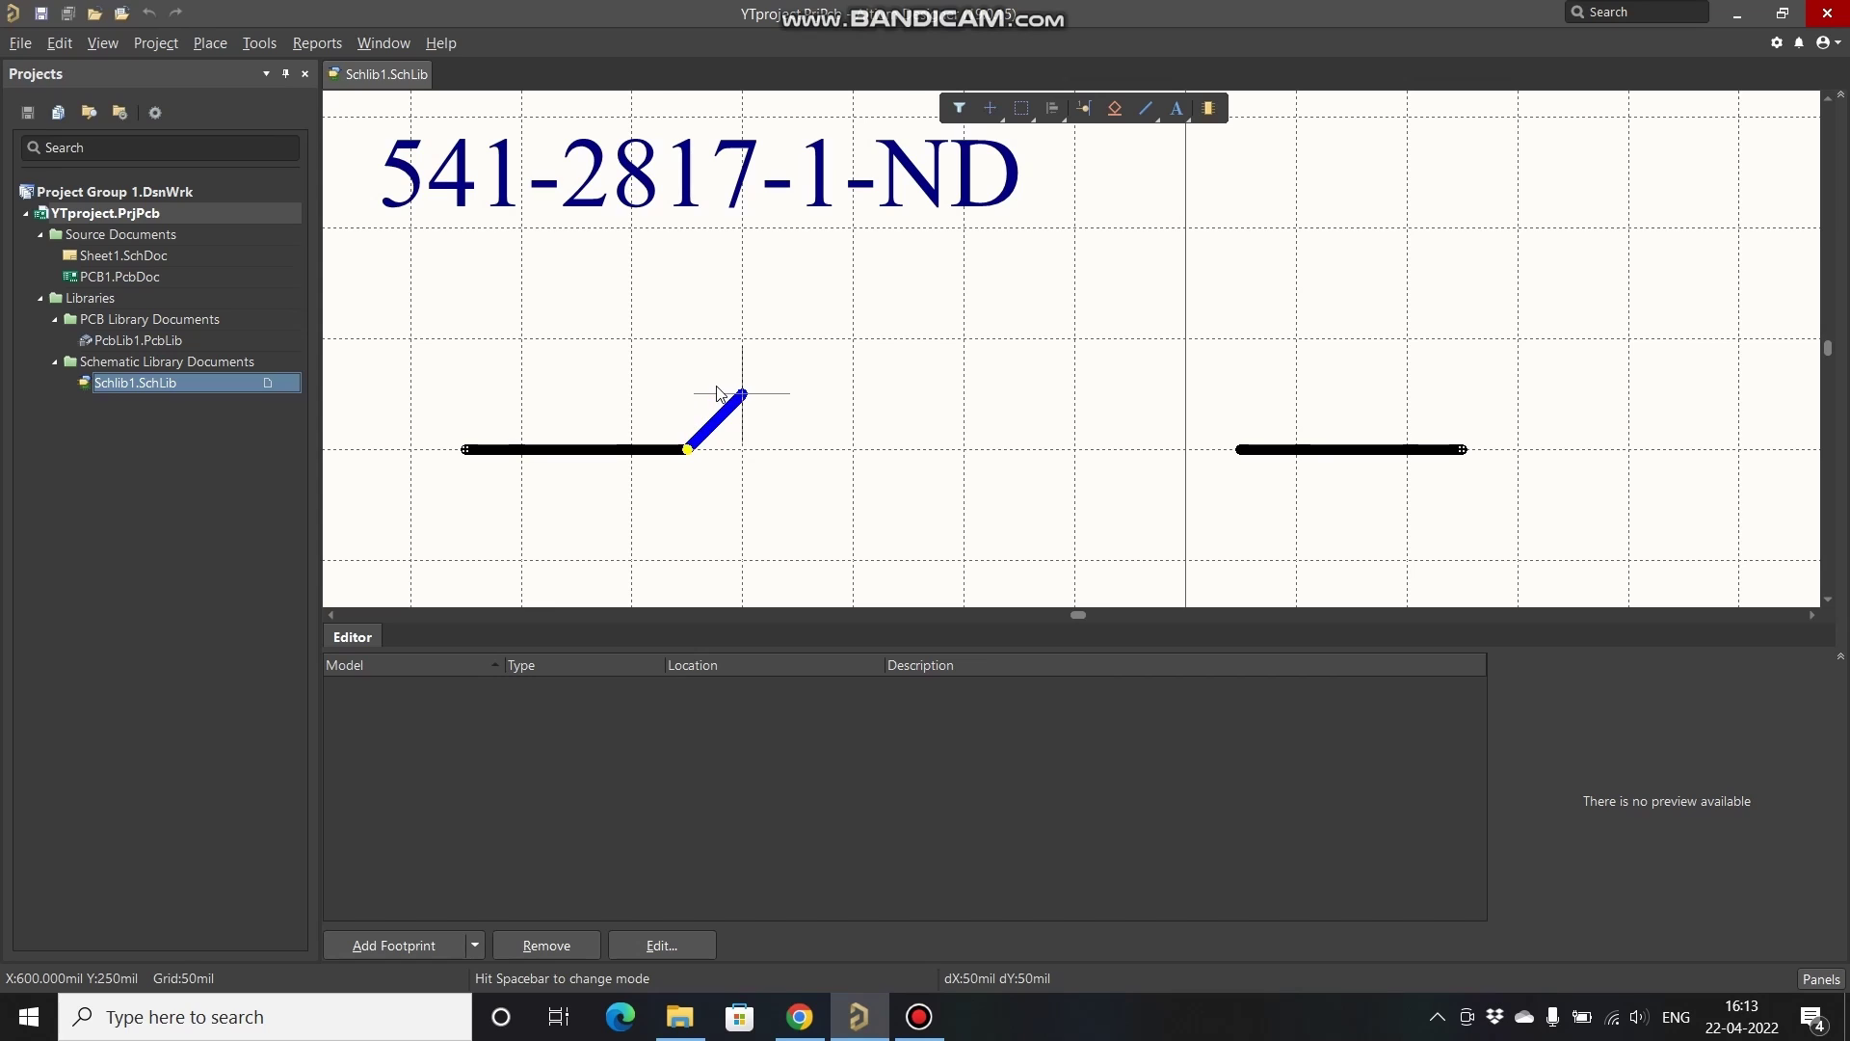
click(742, 393)
click(854, 504)
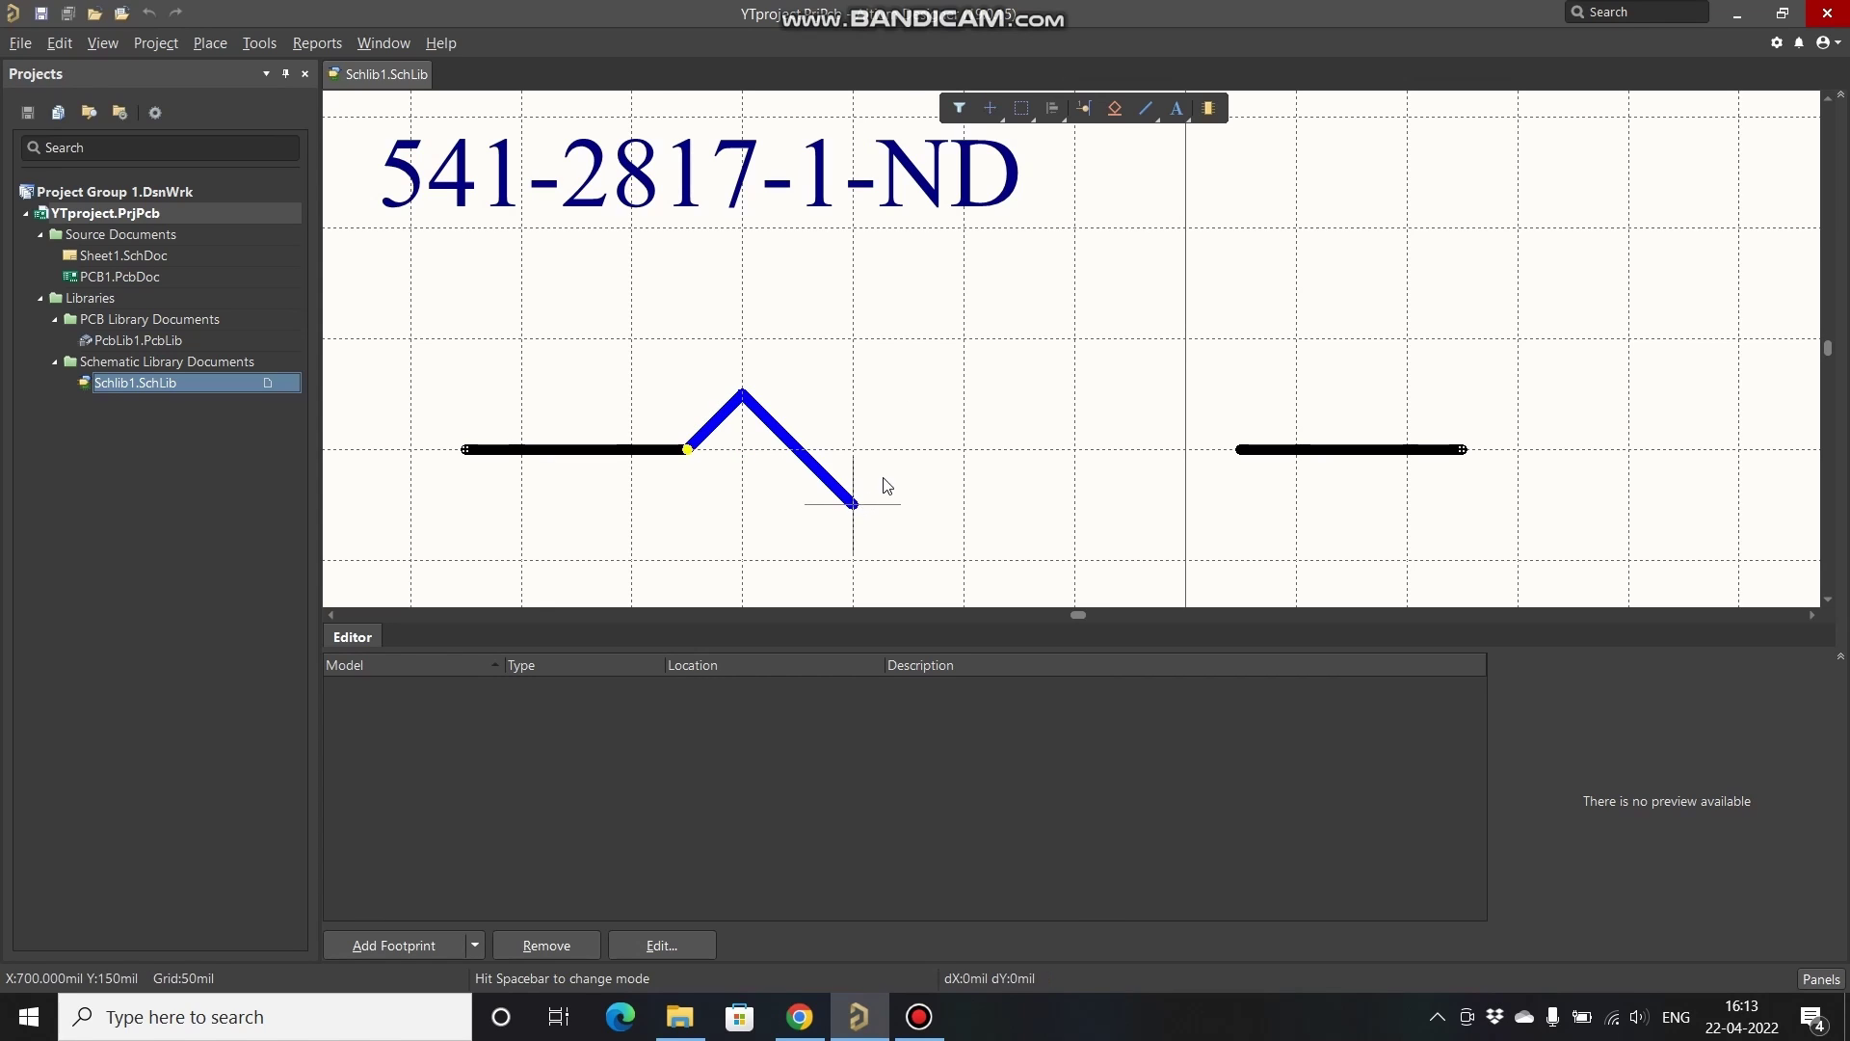
Step: Finish the zigzag with two more peaks ending at the right pin, and save
click(964, 393)
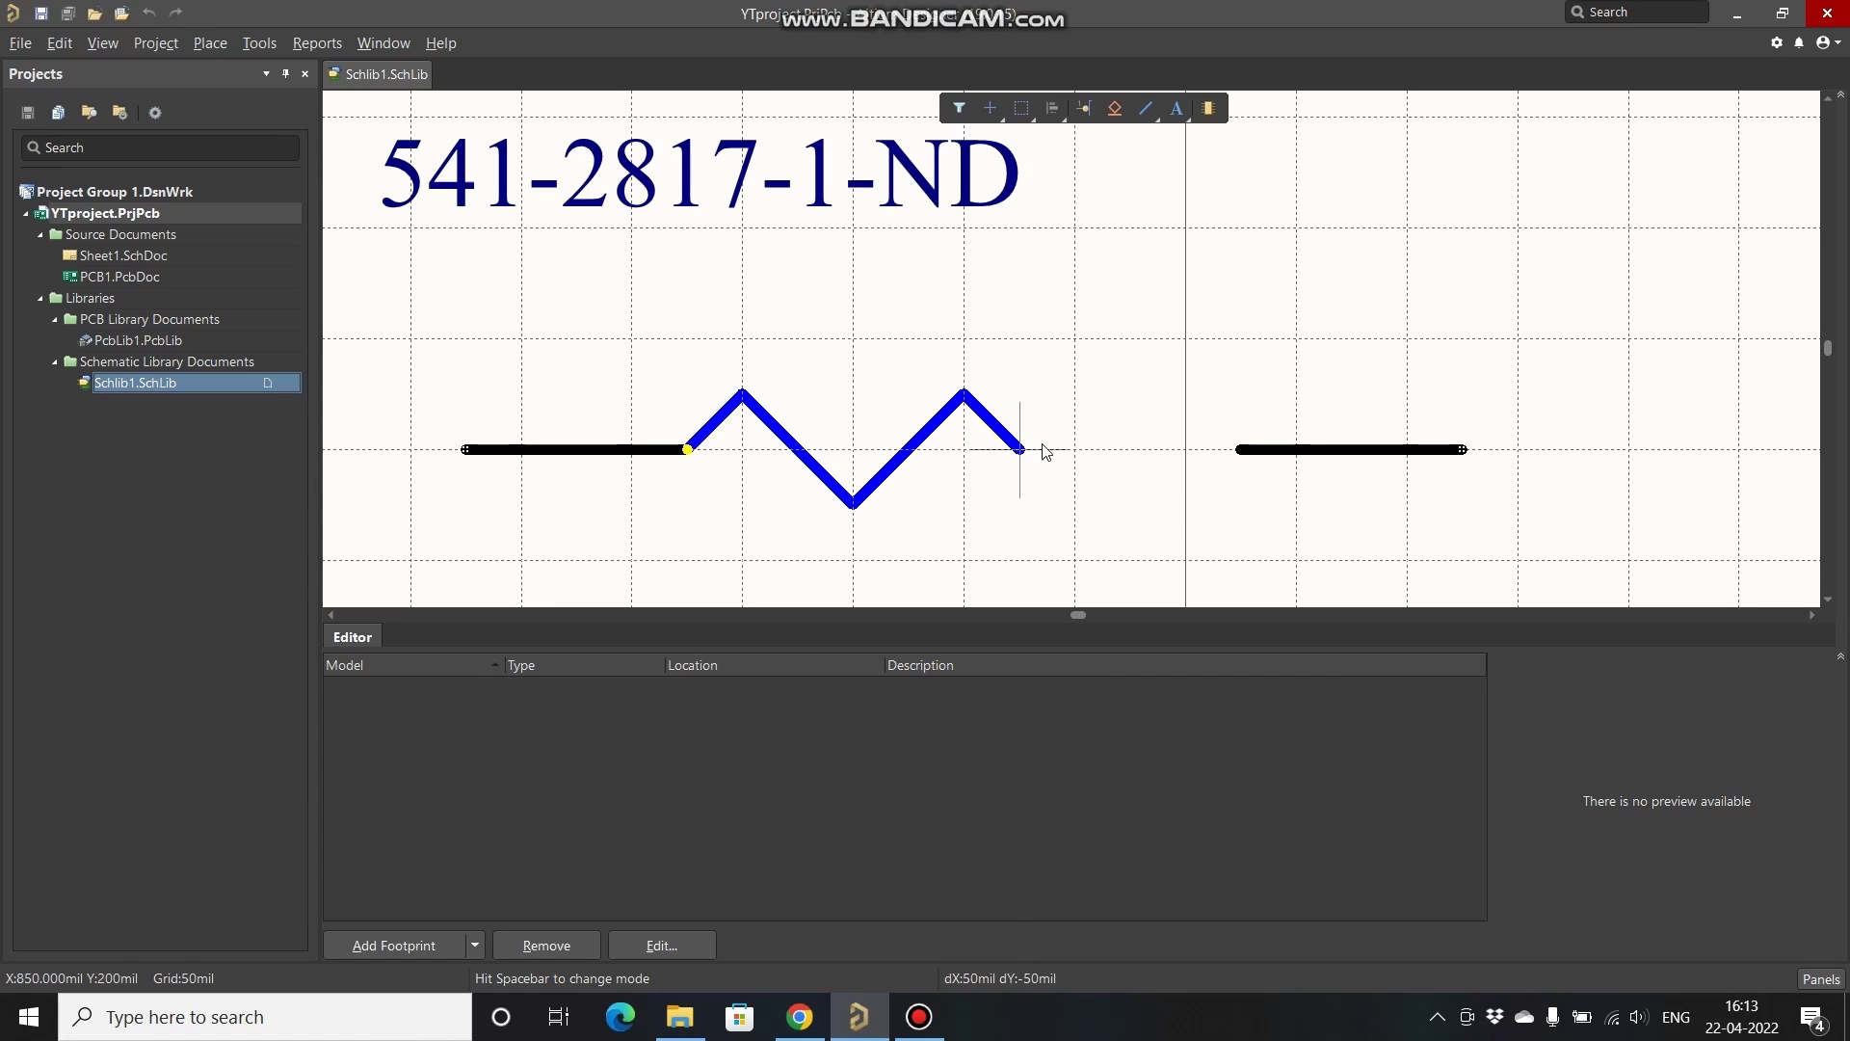
click(1074, 503)
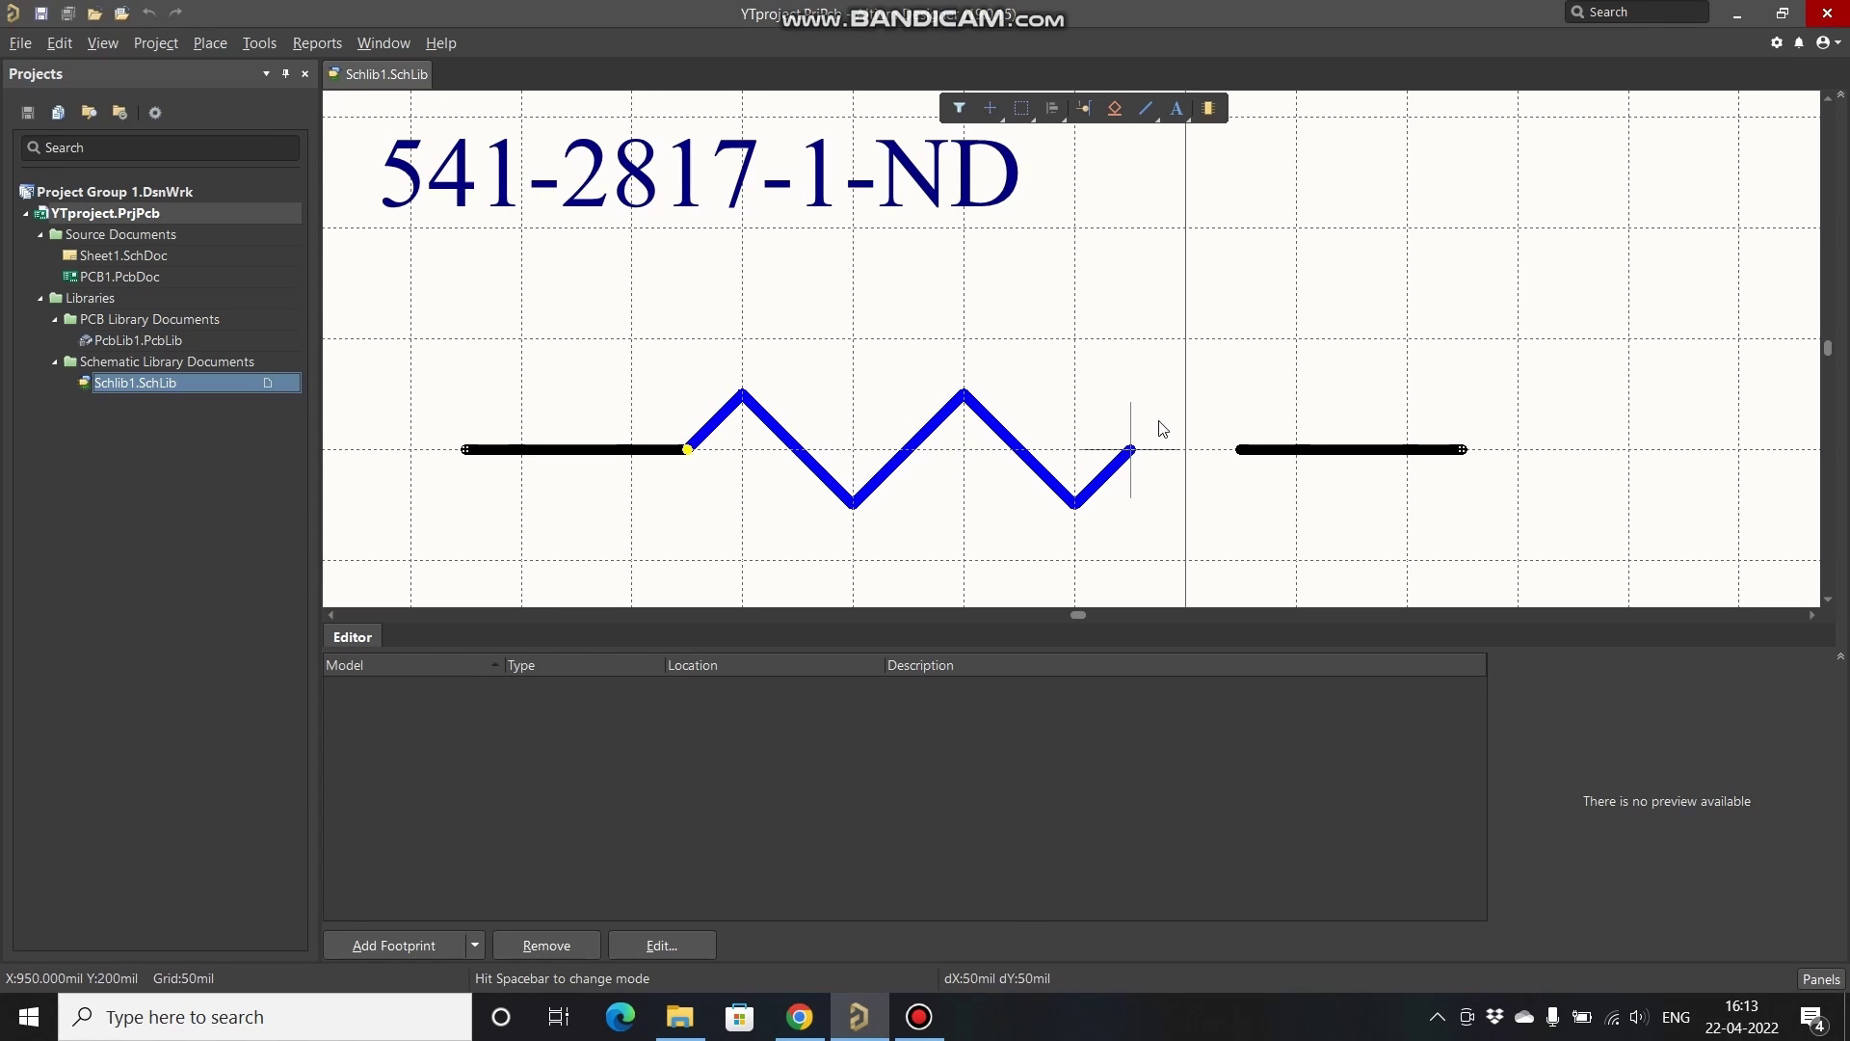
click(1185, 393)
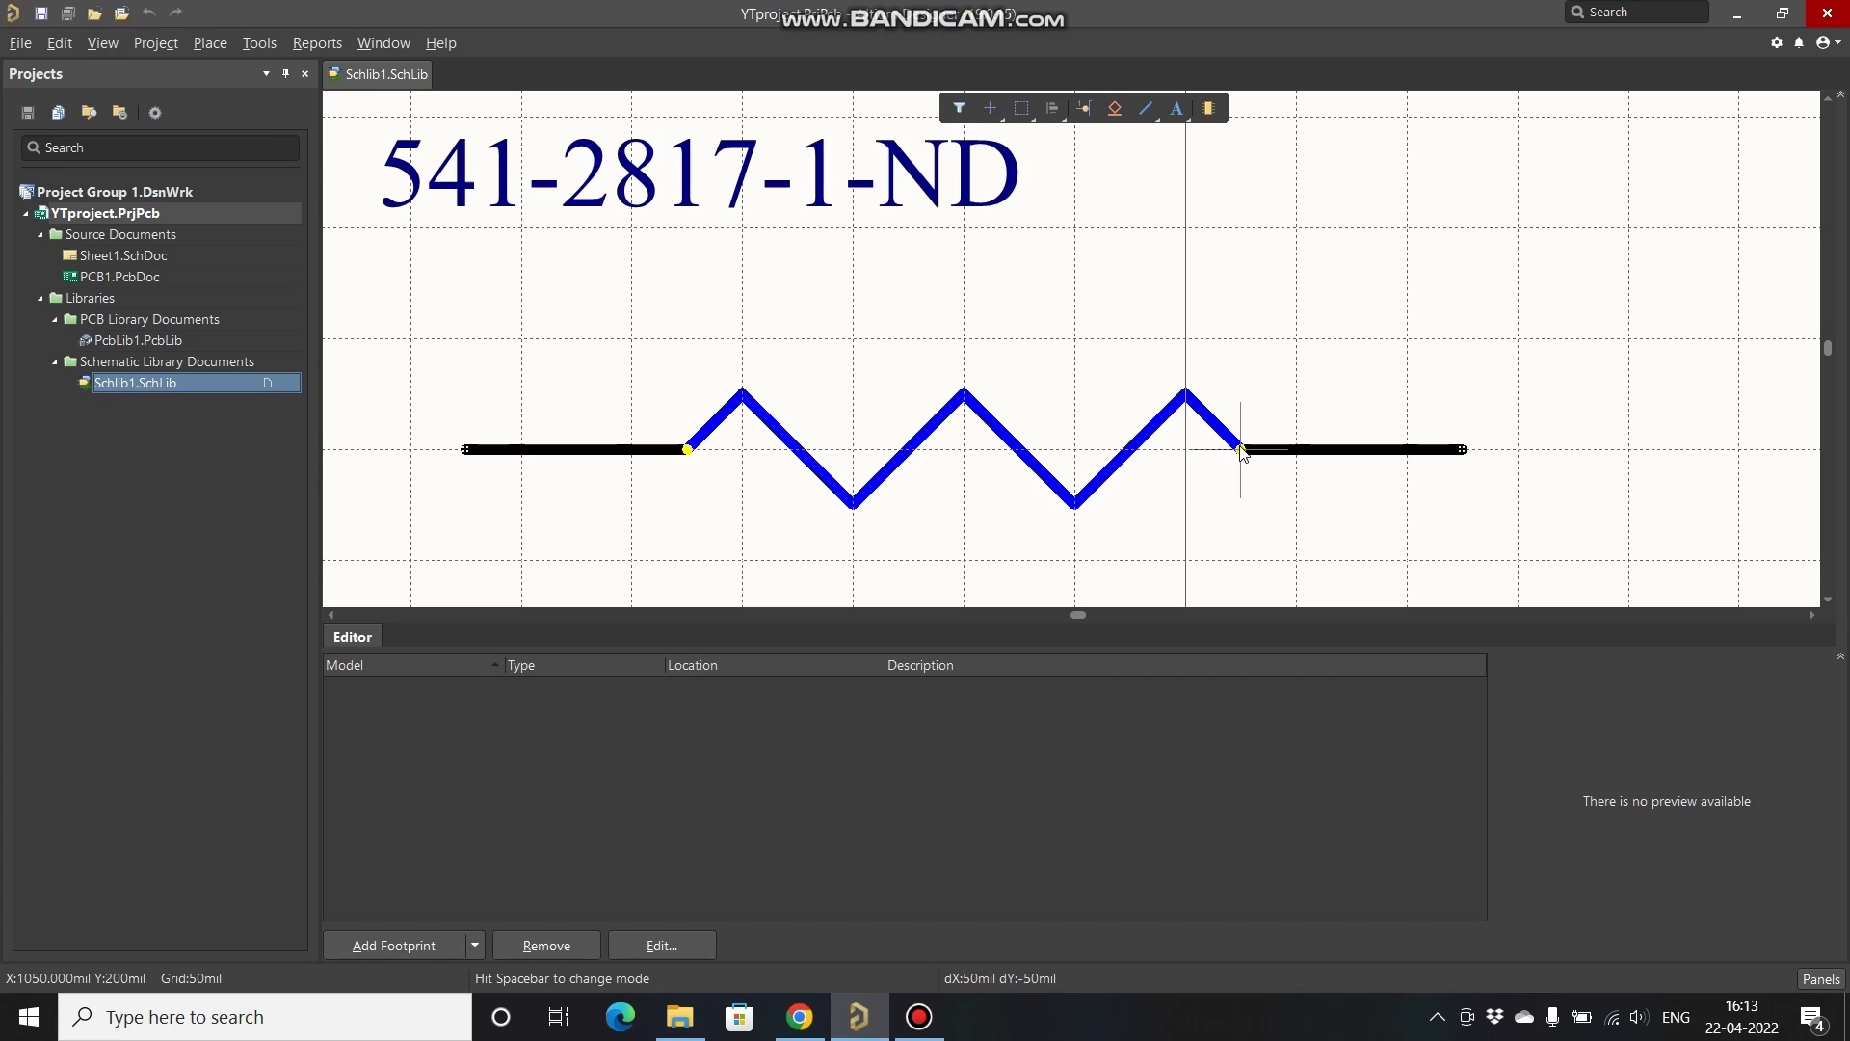
click(1255, 418)
right_click(1268, 382)
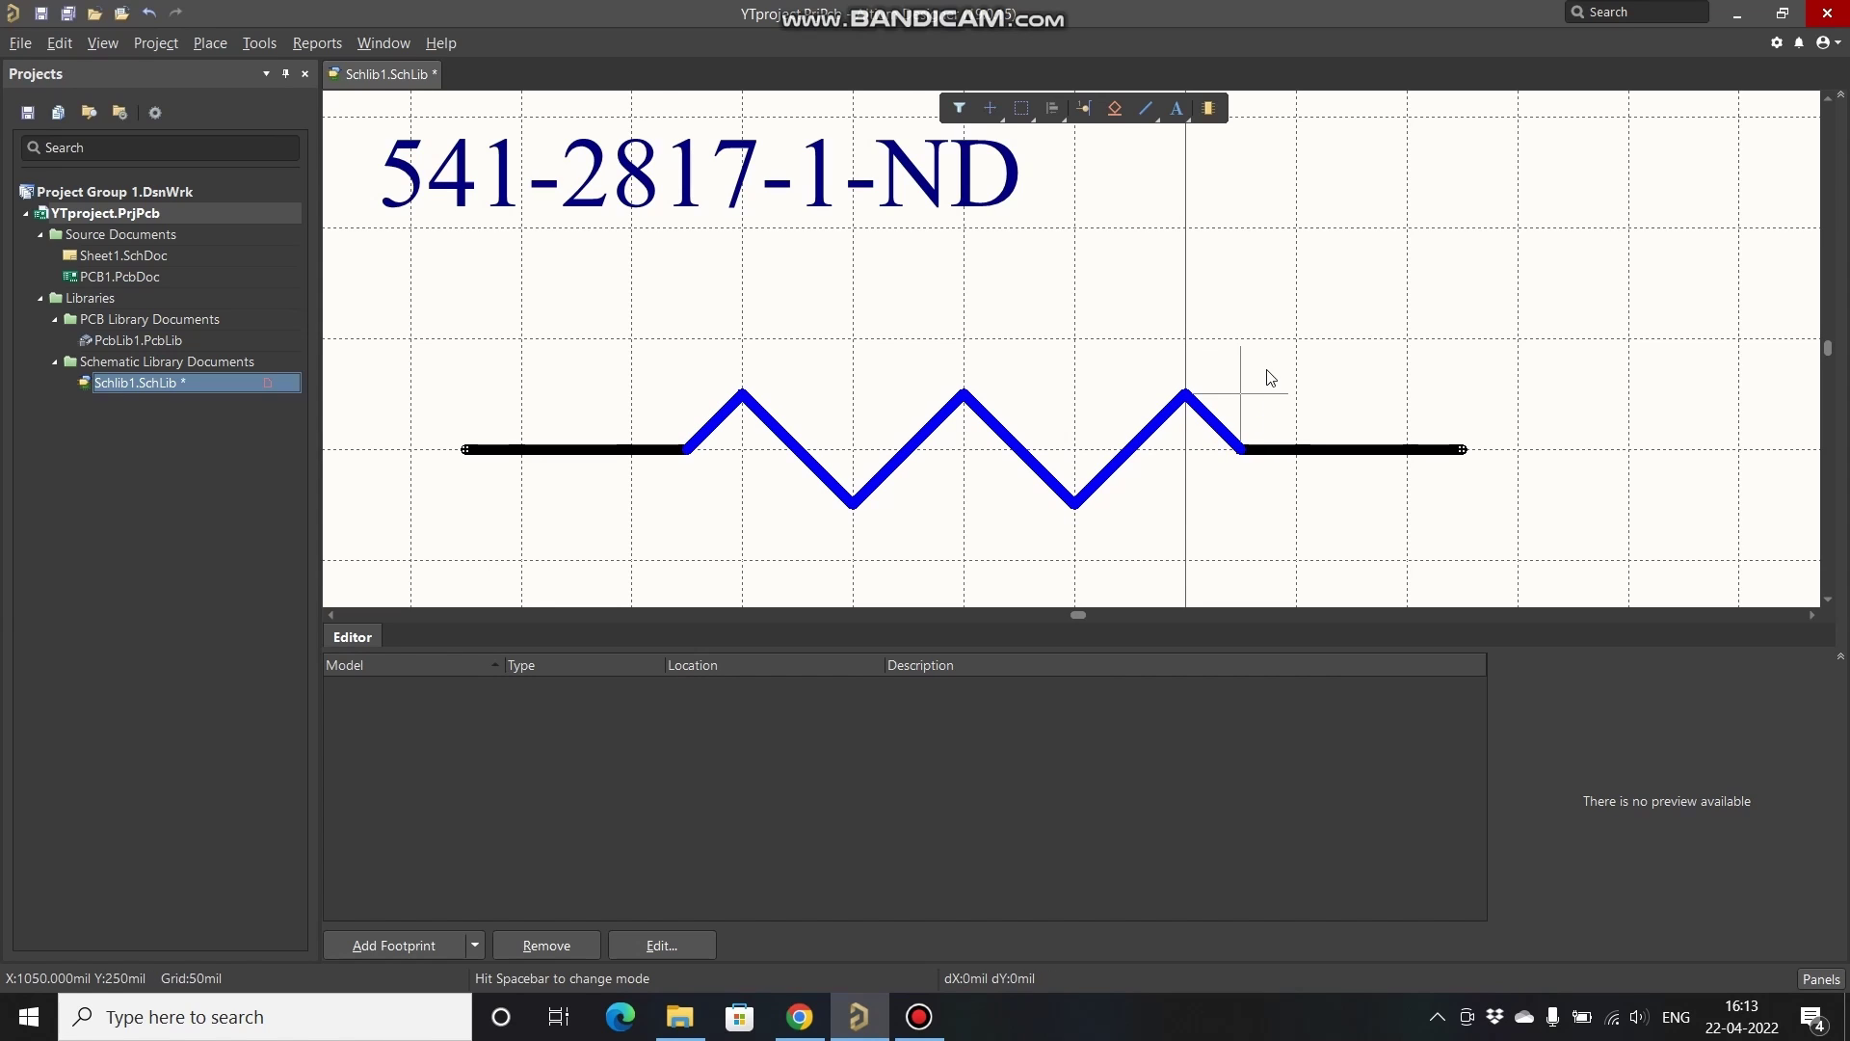
right_click(1251, 301)
click(82, 16)
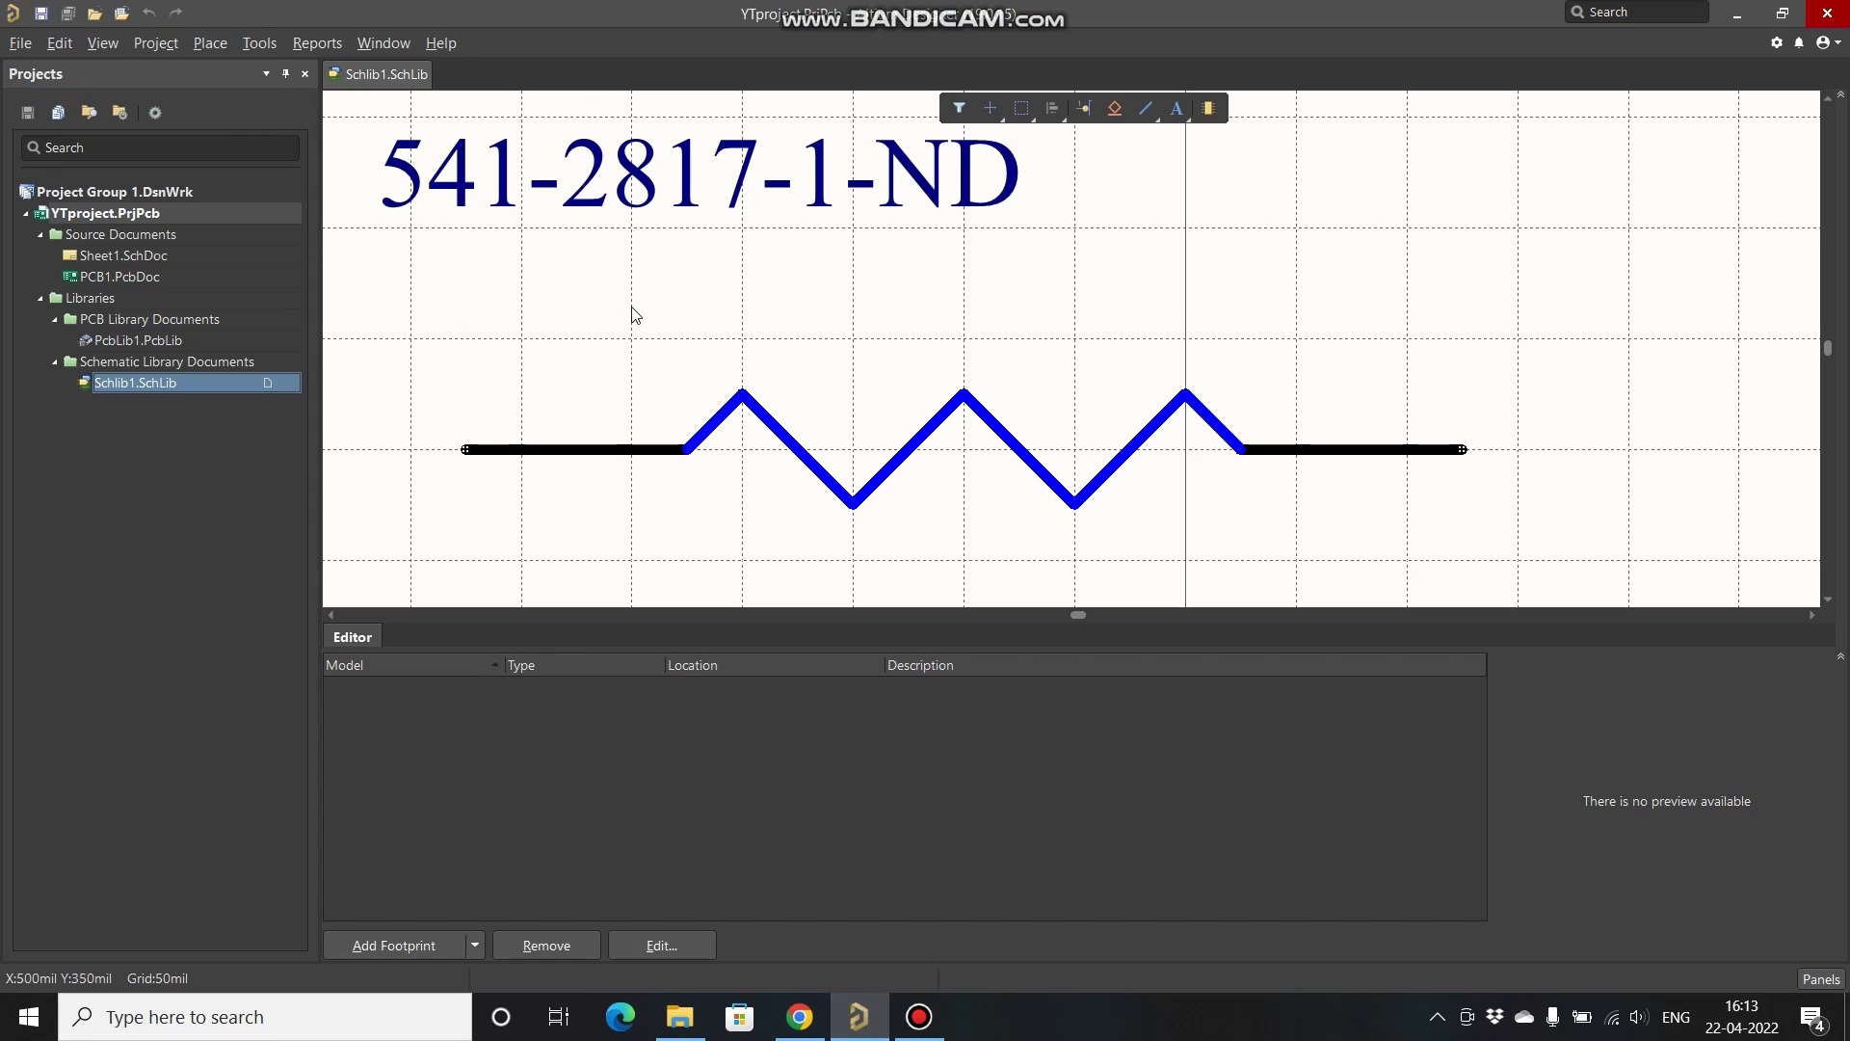
ctrl+scroll(636, 315, down, 2)
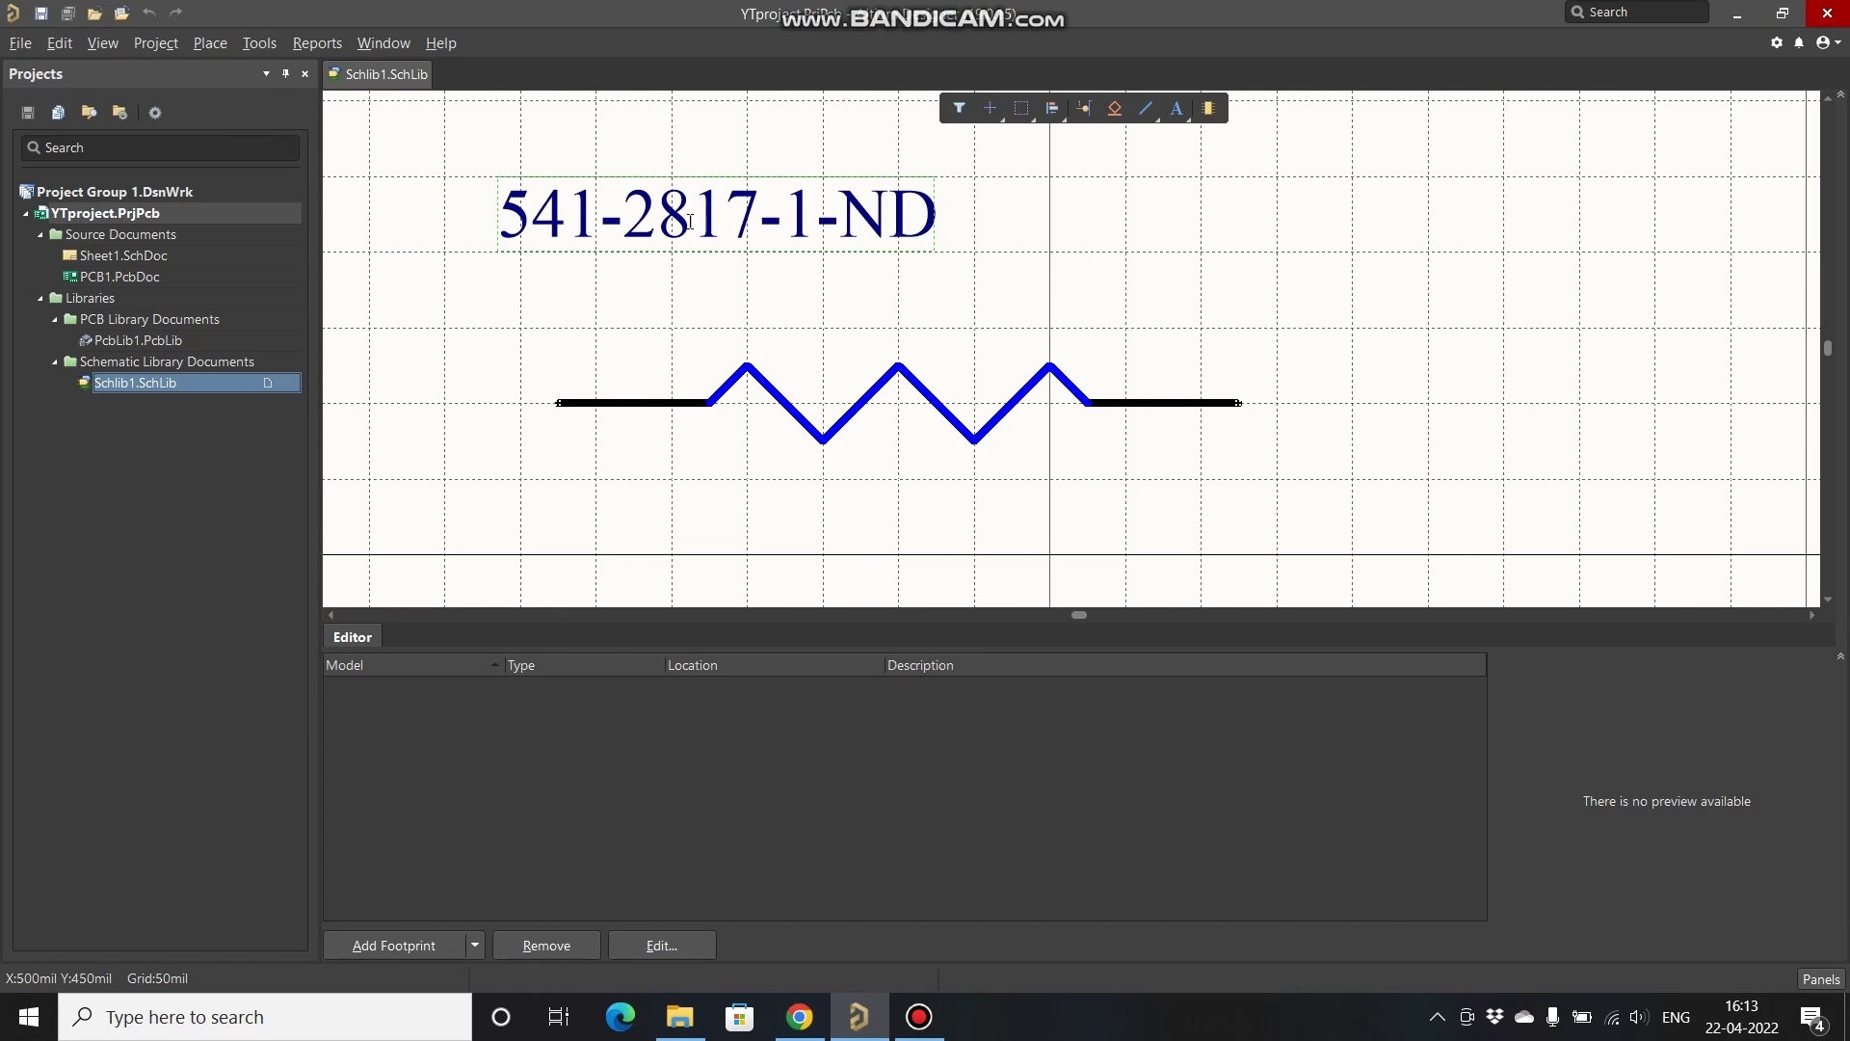
Step: Hide the supplier part number label and save the schematic library
double_click(689, 222)
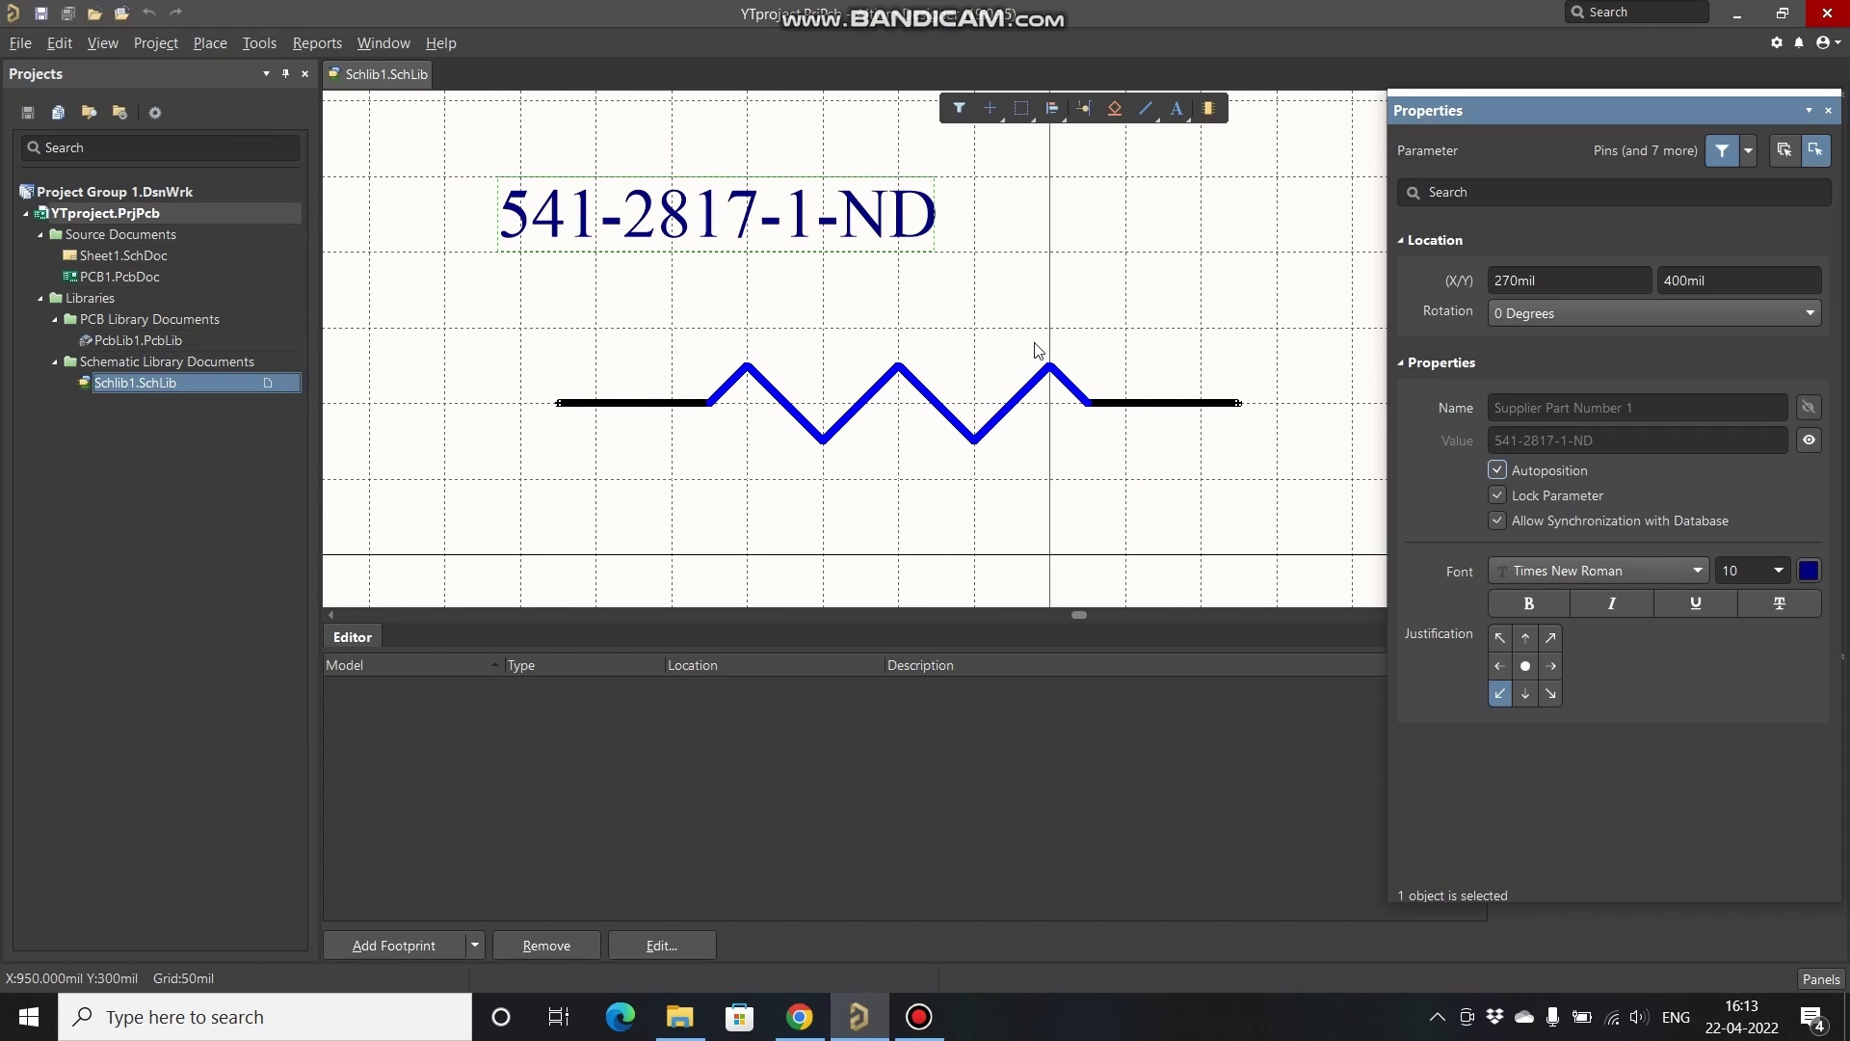
click(1812, 441)
click(1828, 110)
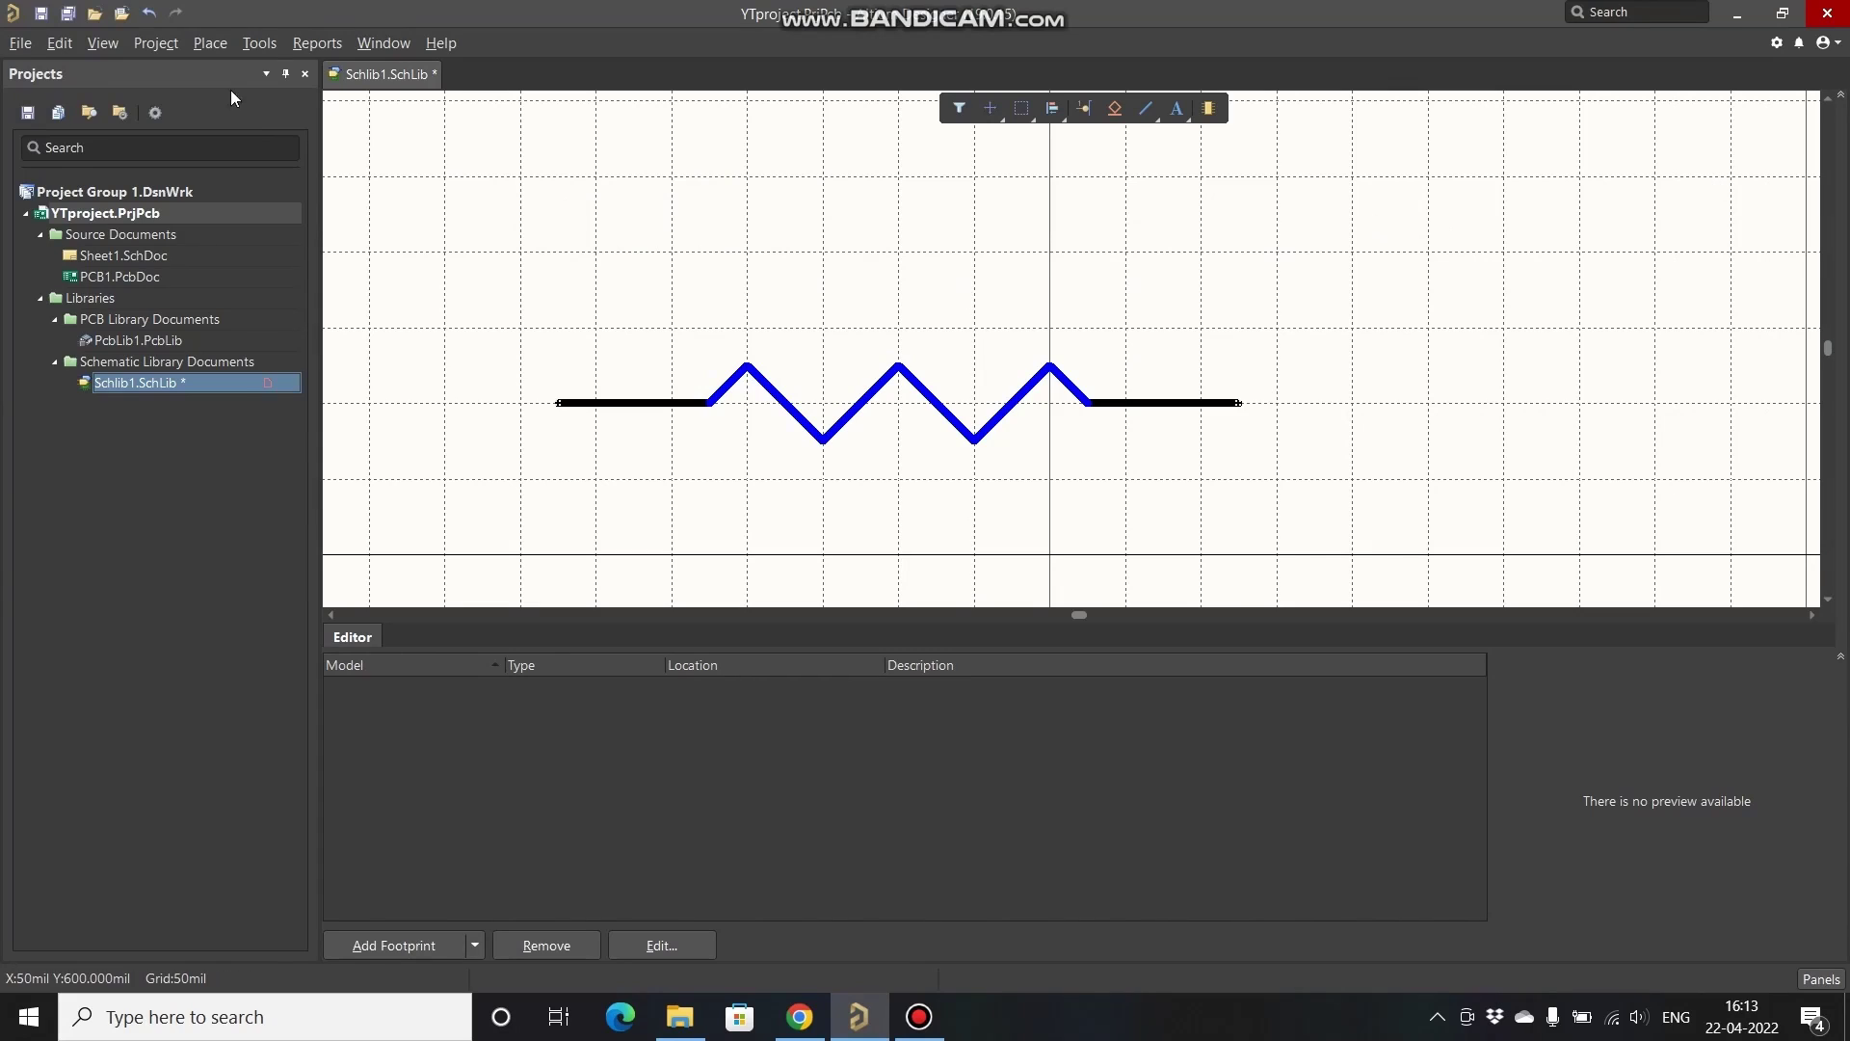
click(40, 13)
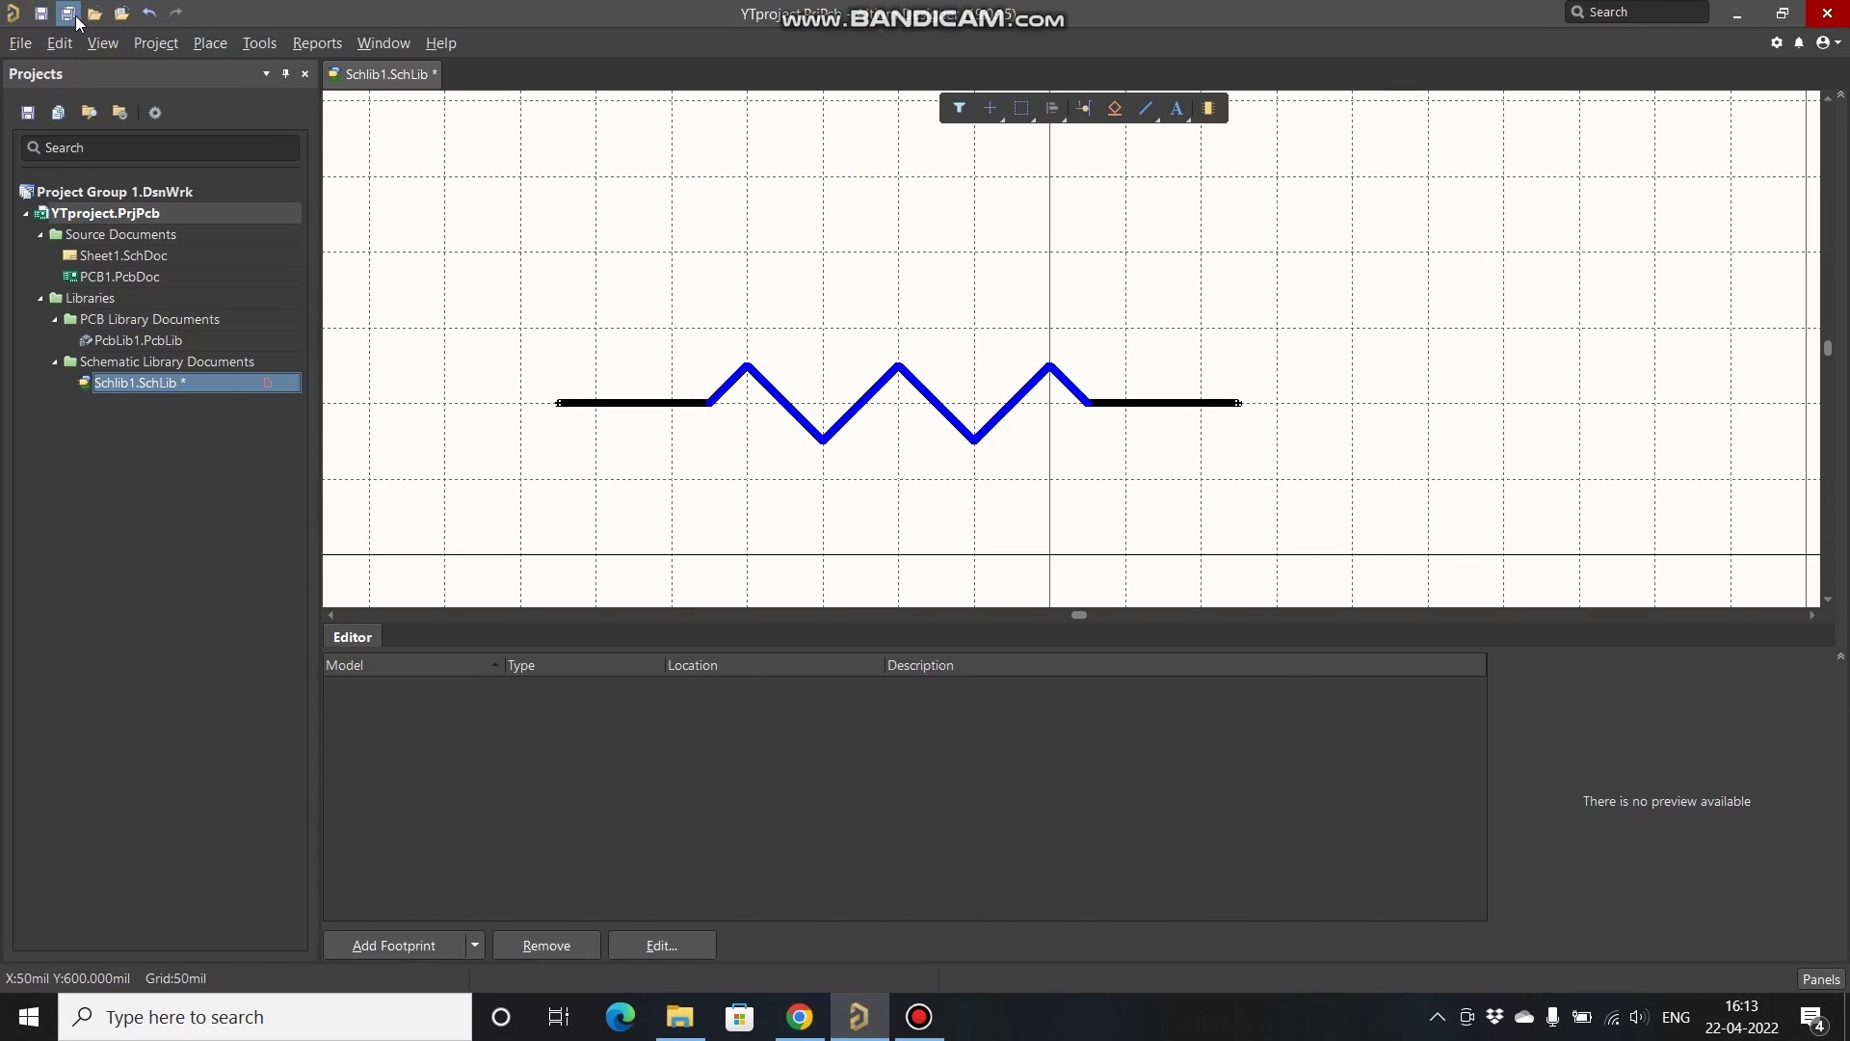
Step: Give the RCS060310K0JNEA component designator R? and comment 10, then open PcbLib1.PcbLib
click(1820, 977)
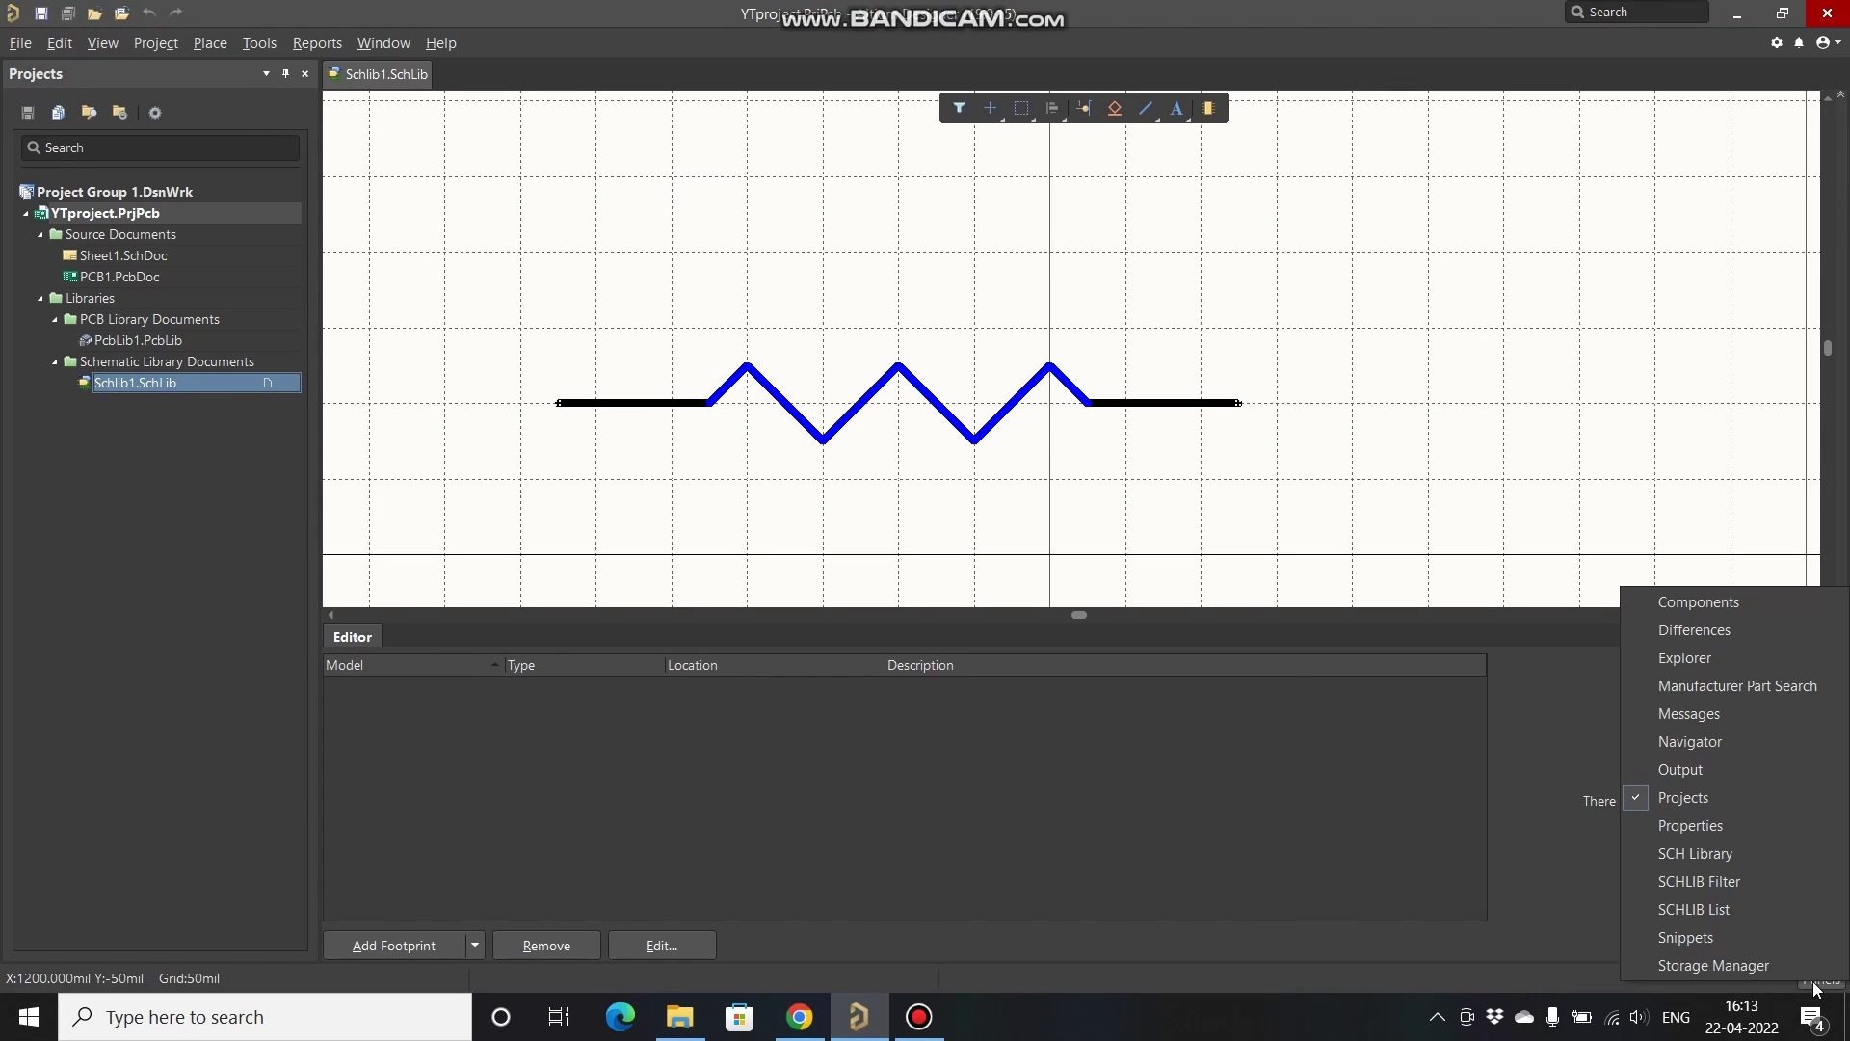
click(1731, 846)
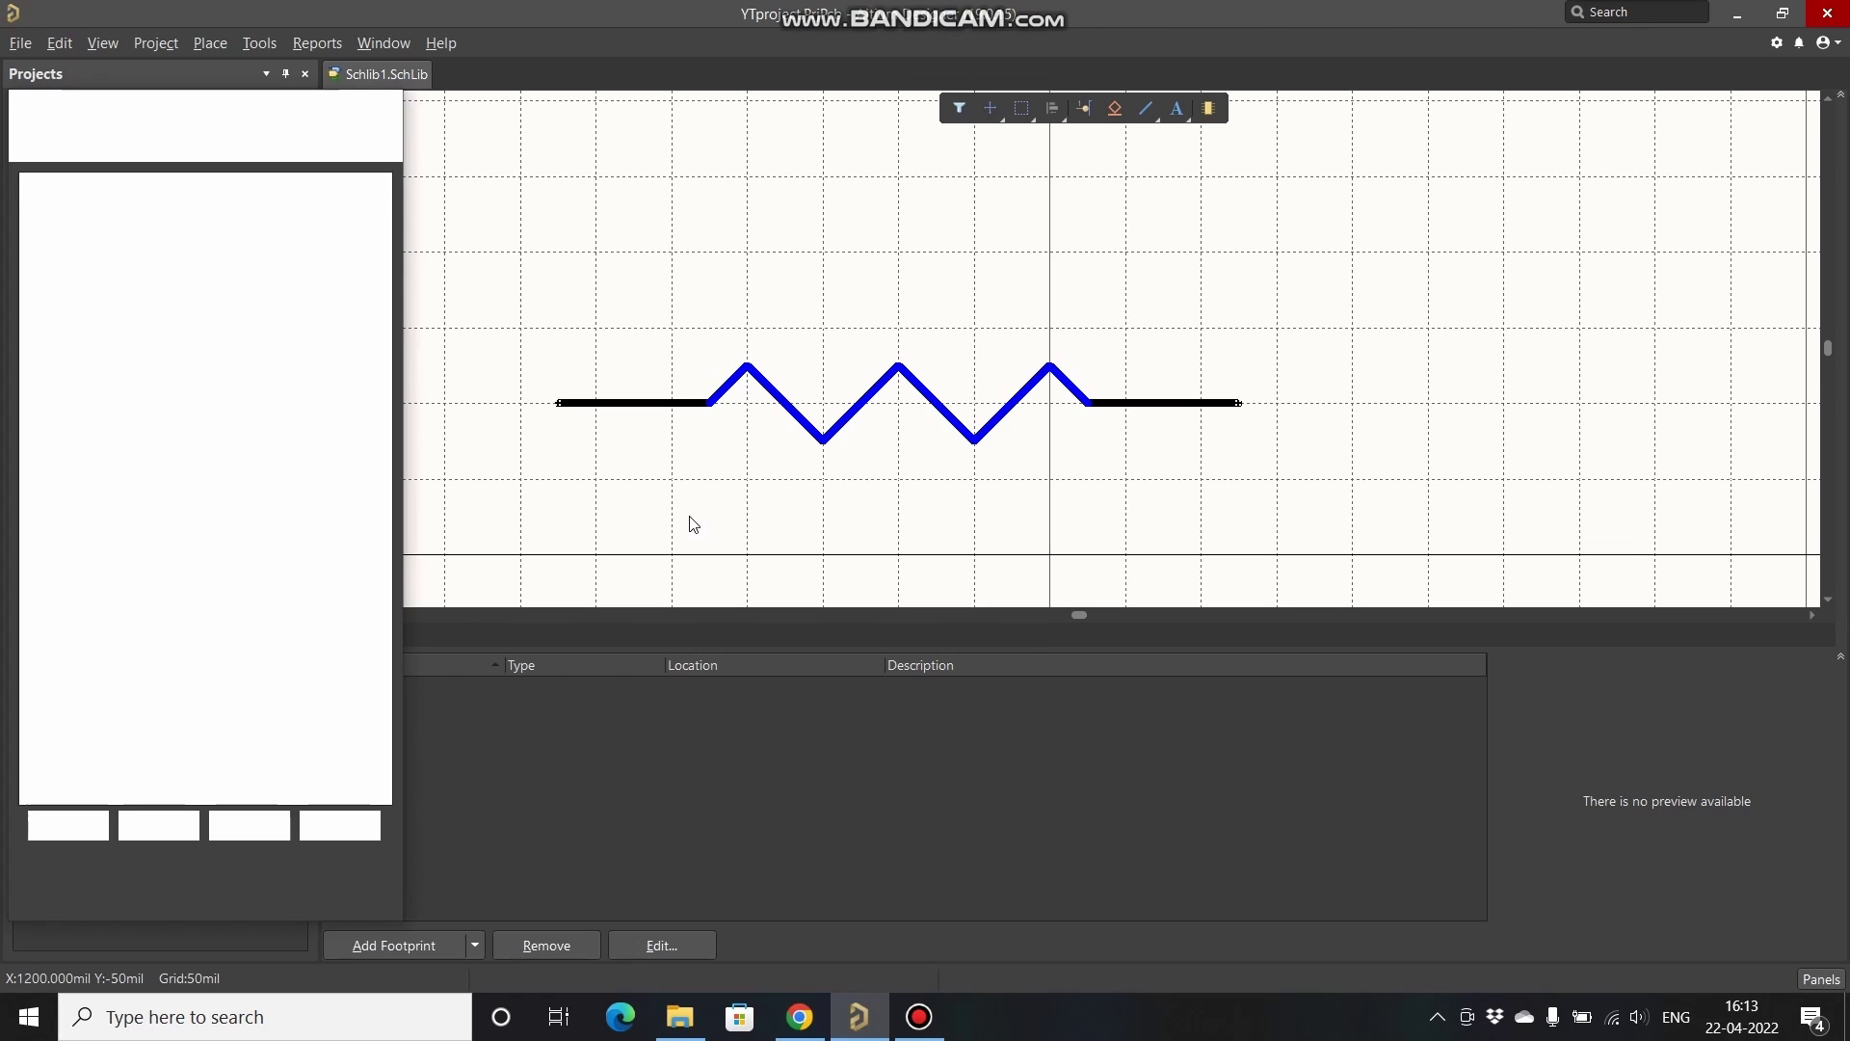
double_click(154, 223)
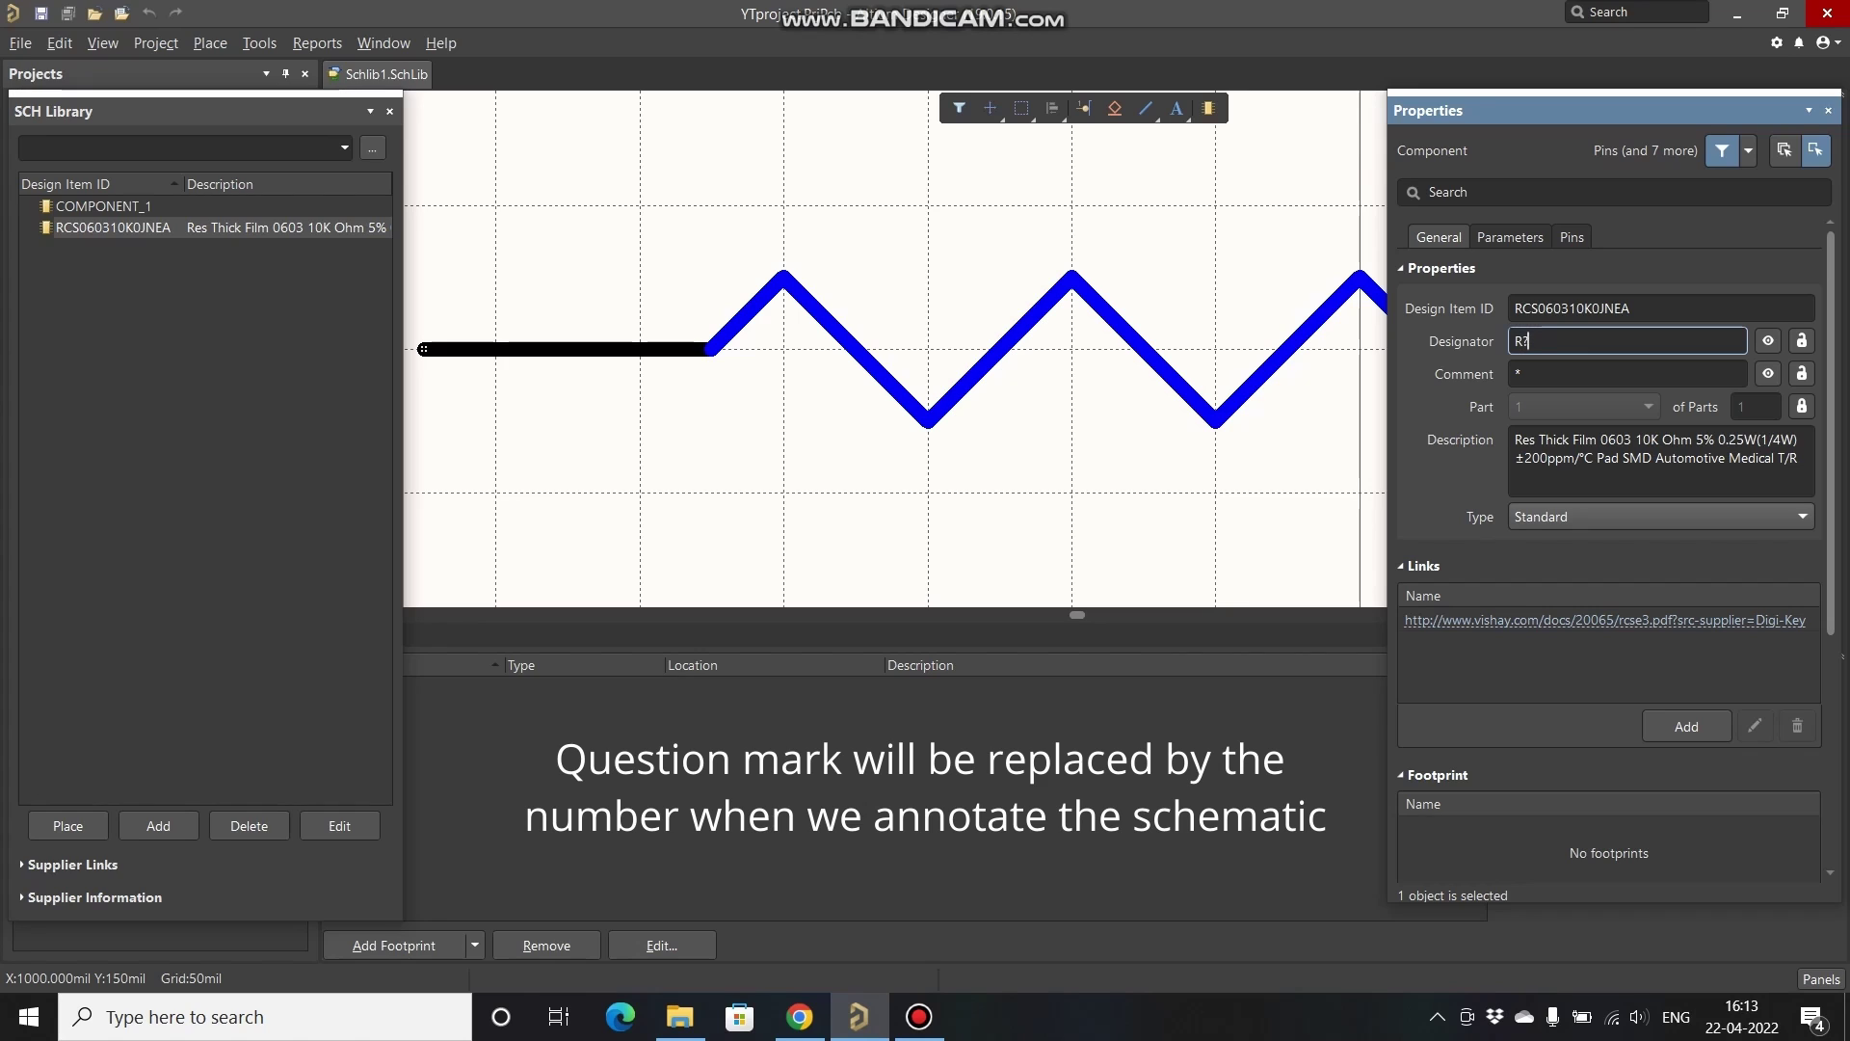
click(1547, 375)
text(10k)
key(Return)
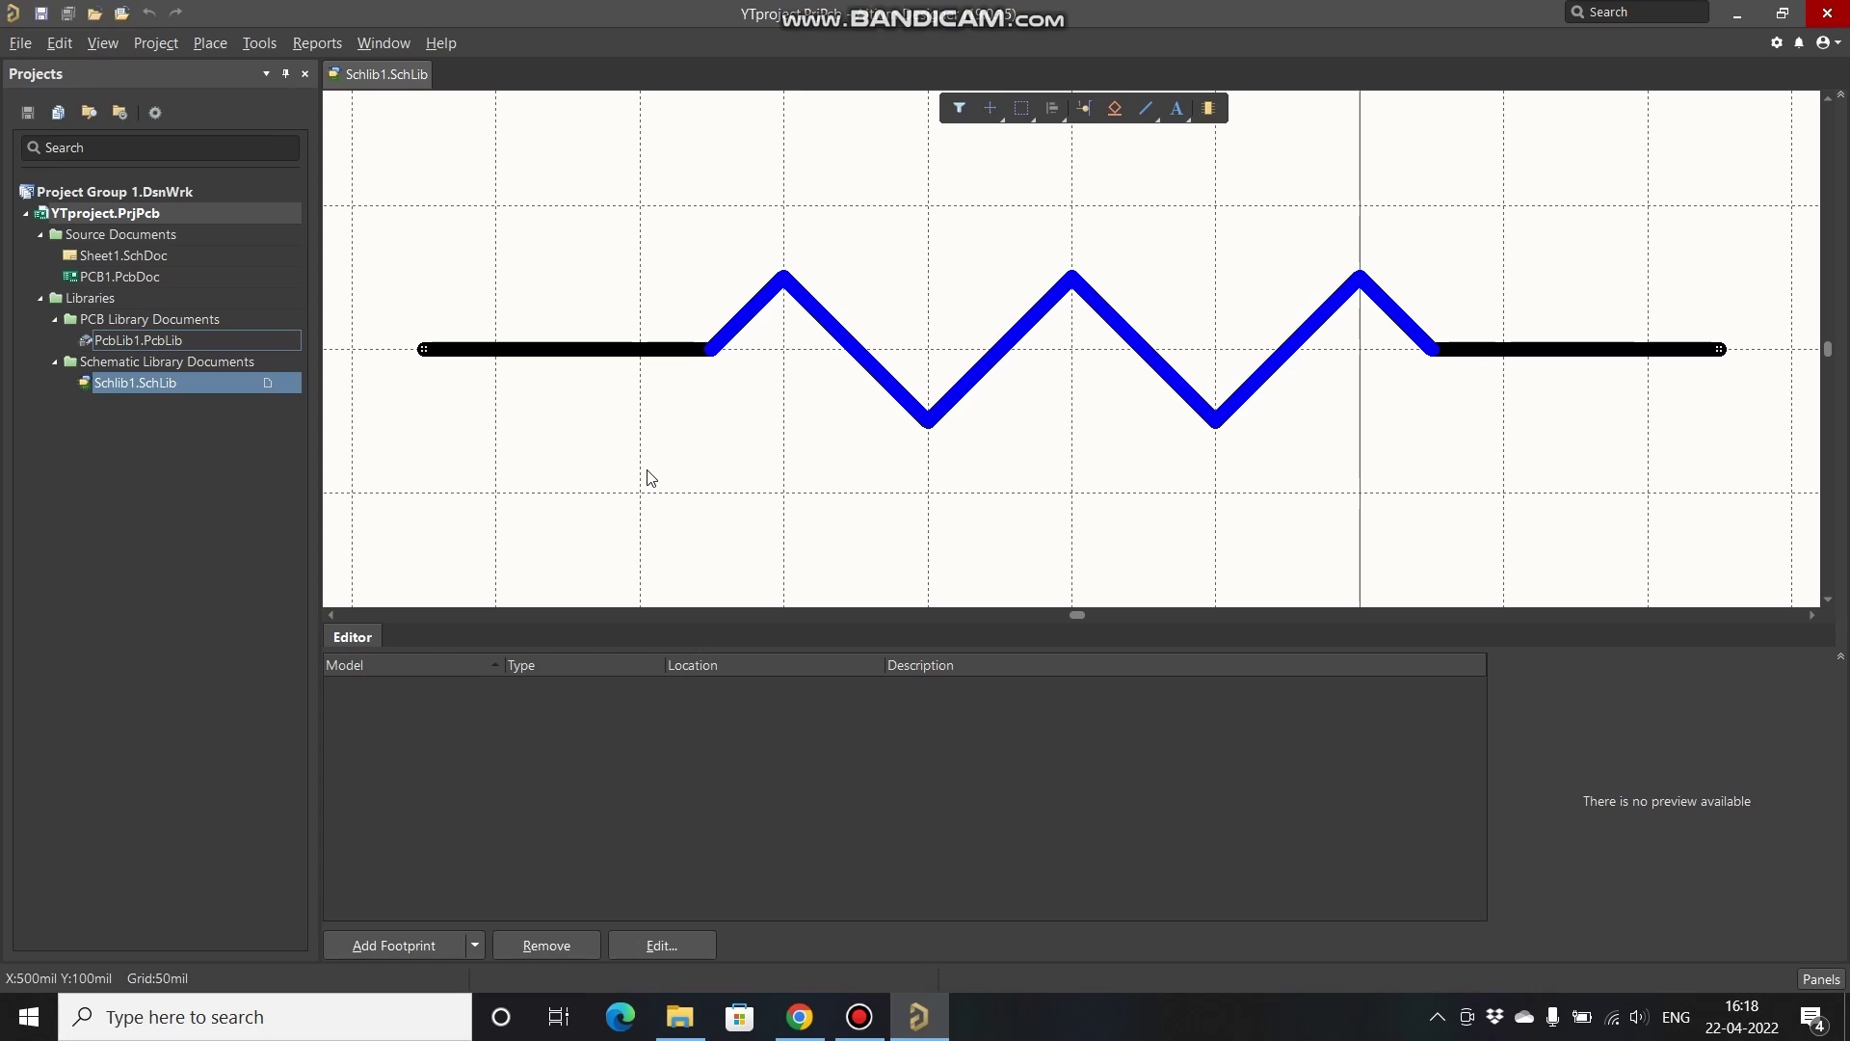
click(183, 340)
double_click(183, 339)
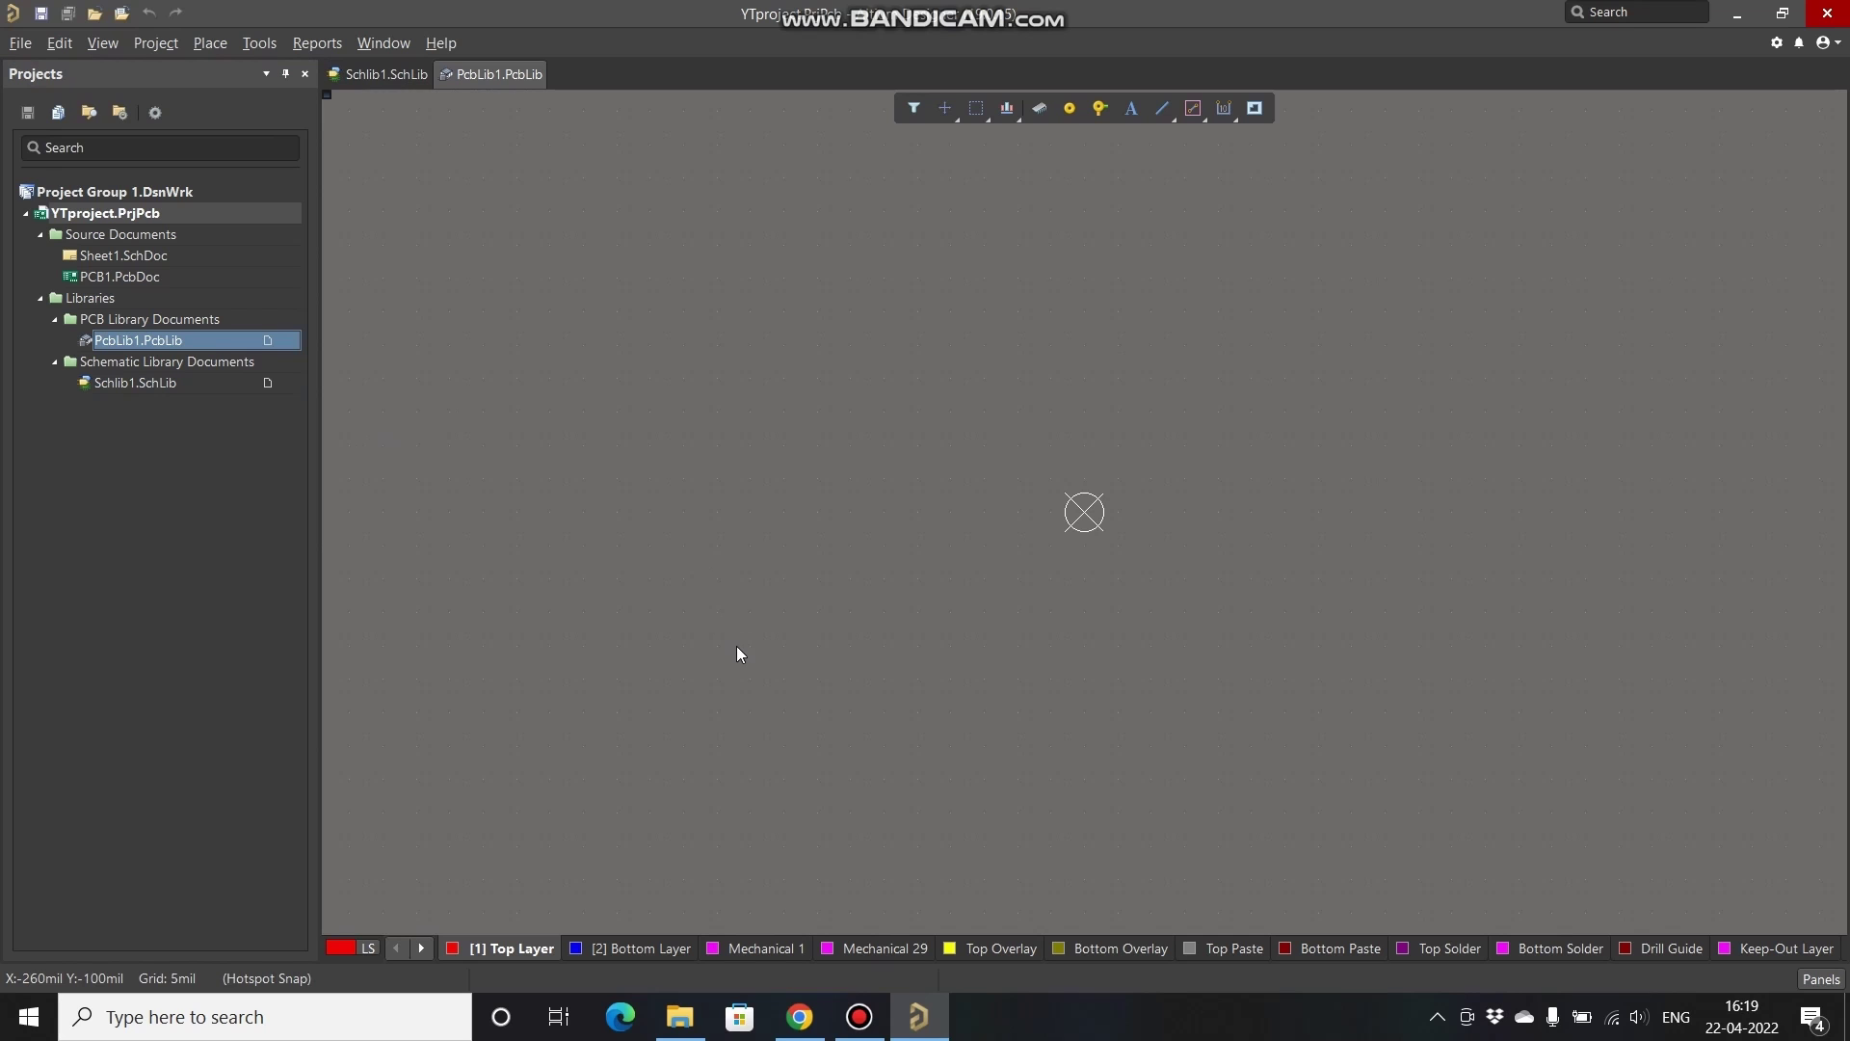
click(798, 1016)
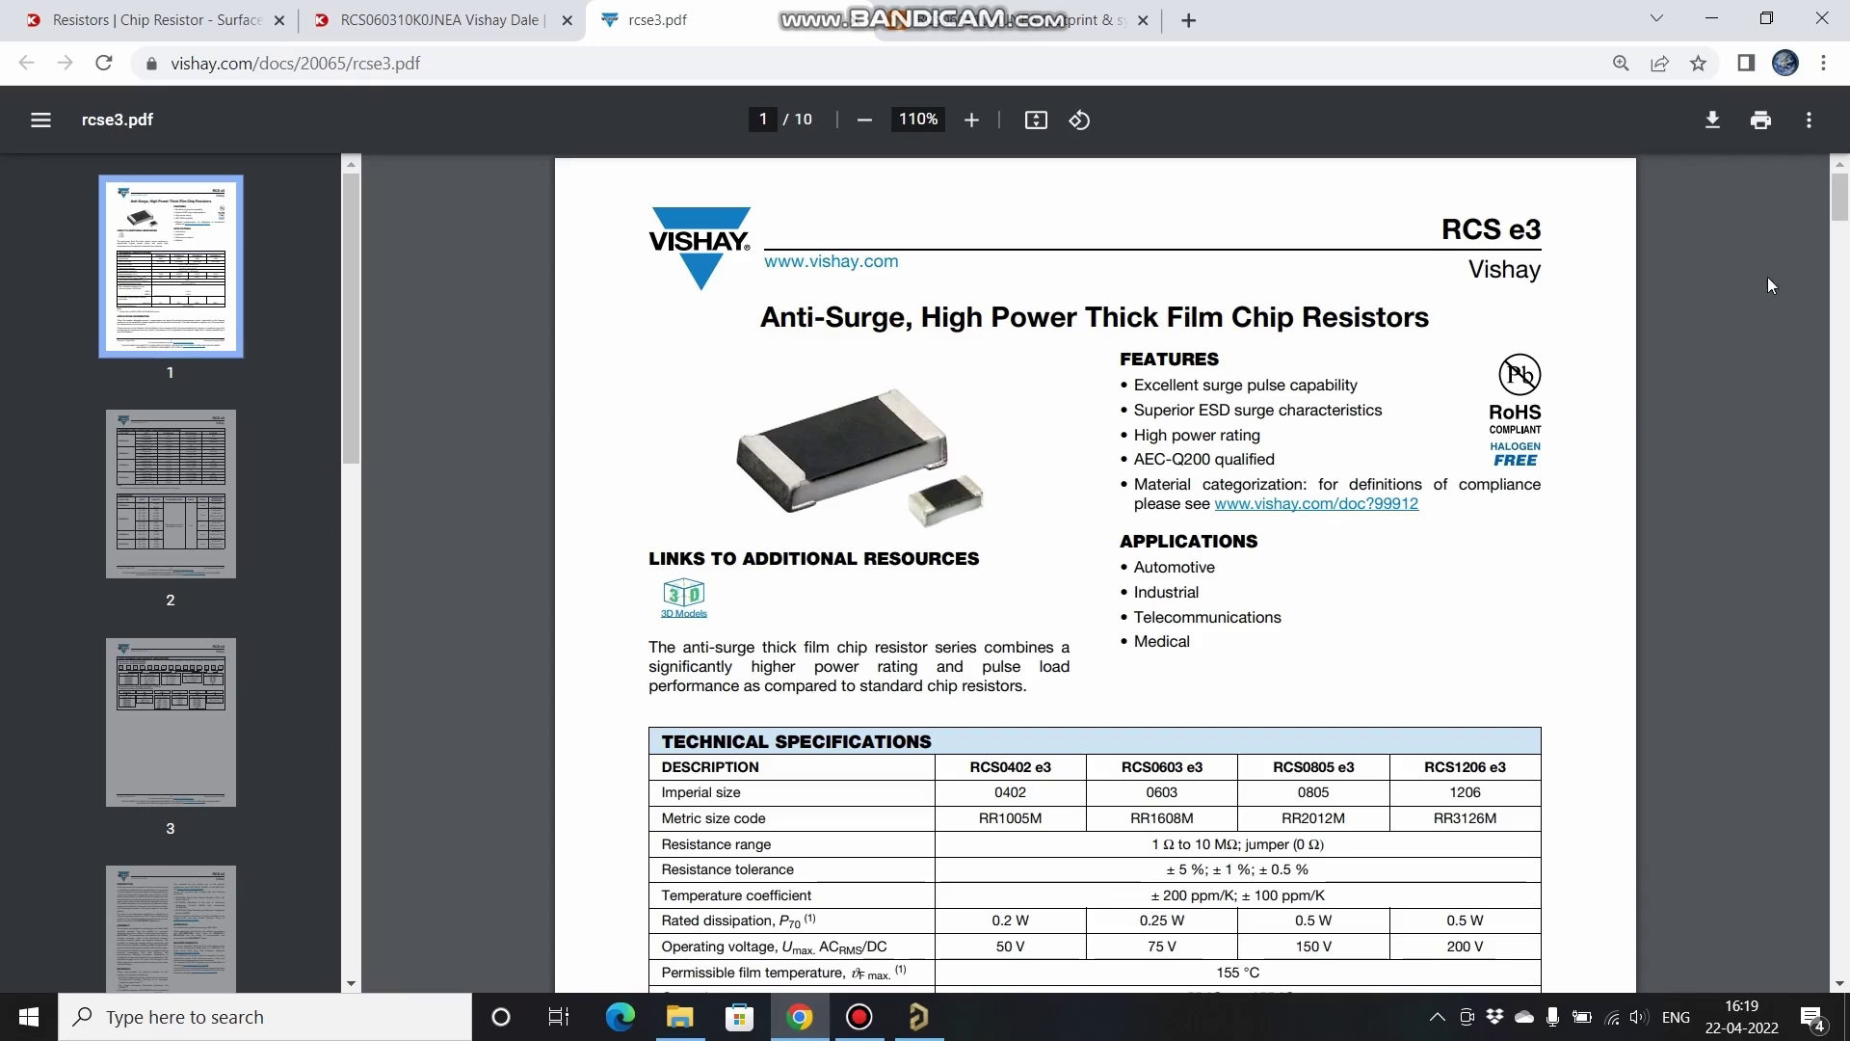
drag(1841, 204, 1843, 858)
scroll(1361, 811, up, 2)
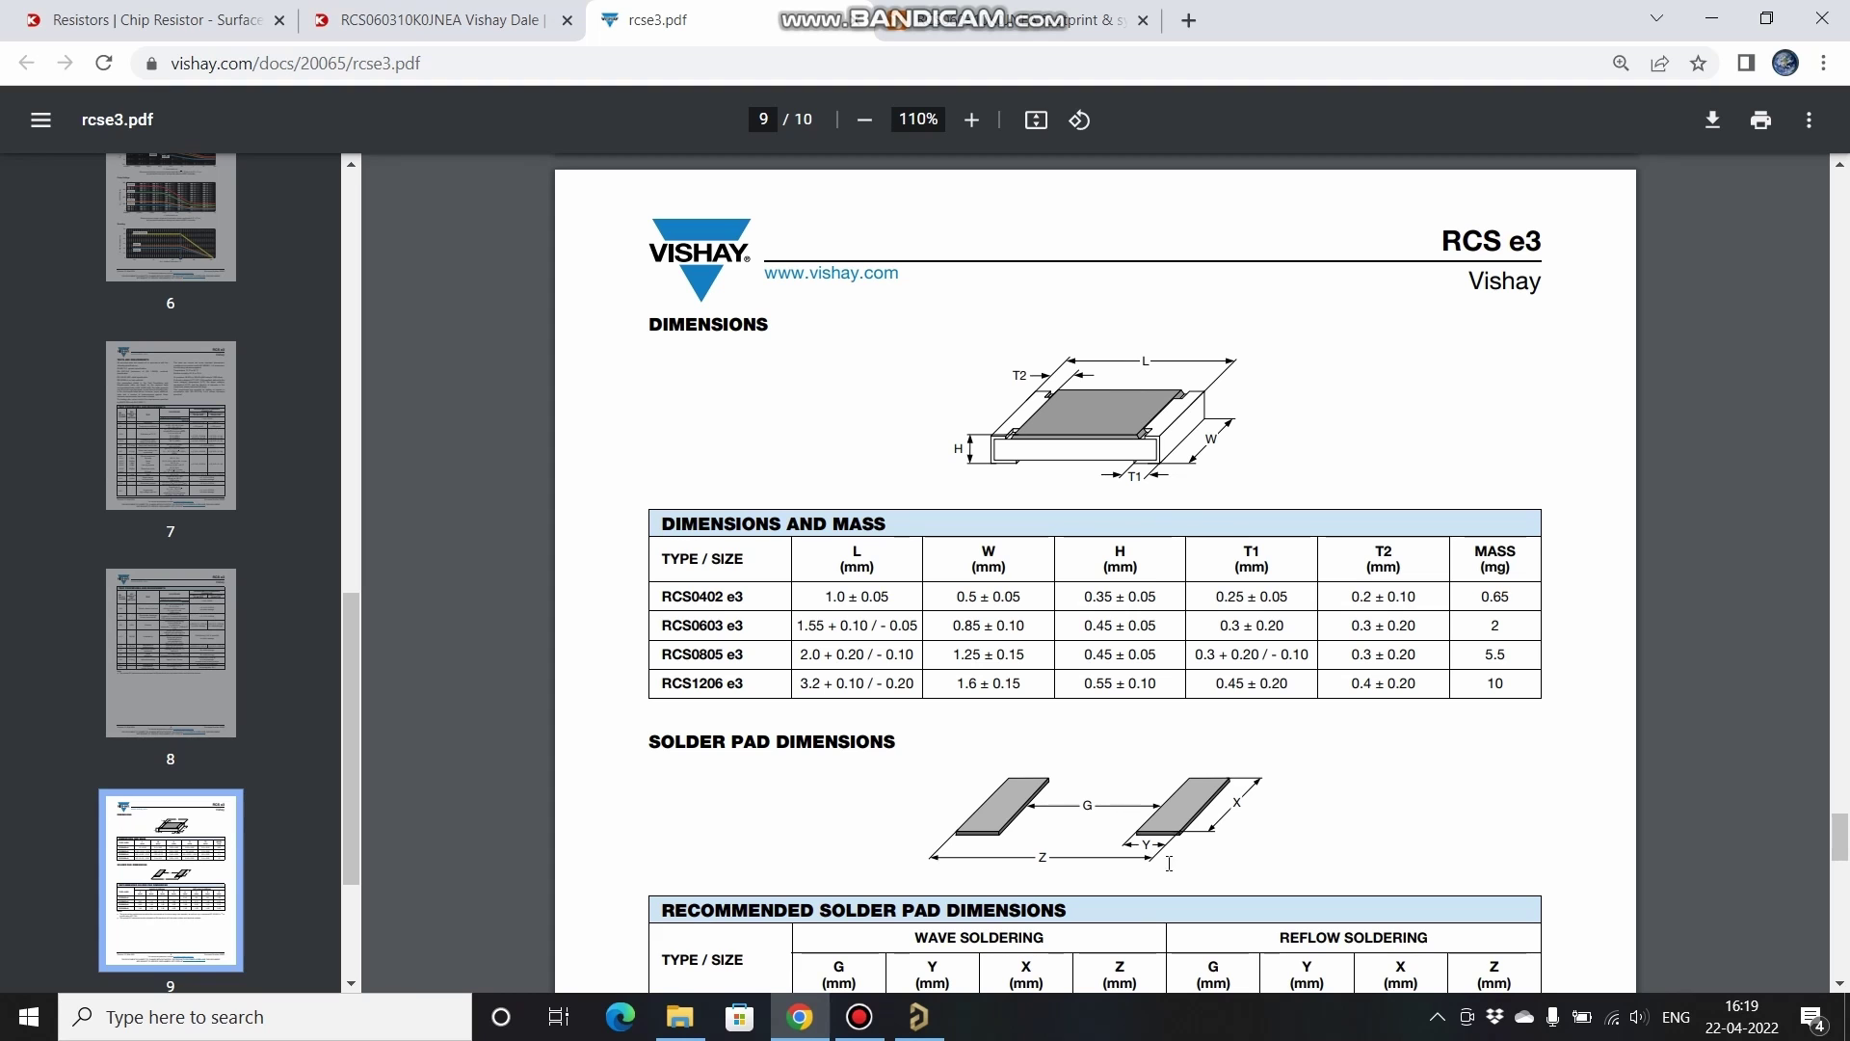
scroll(1325, 551, down, 2)
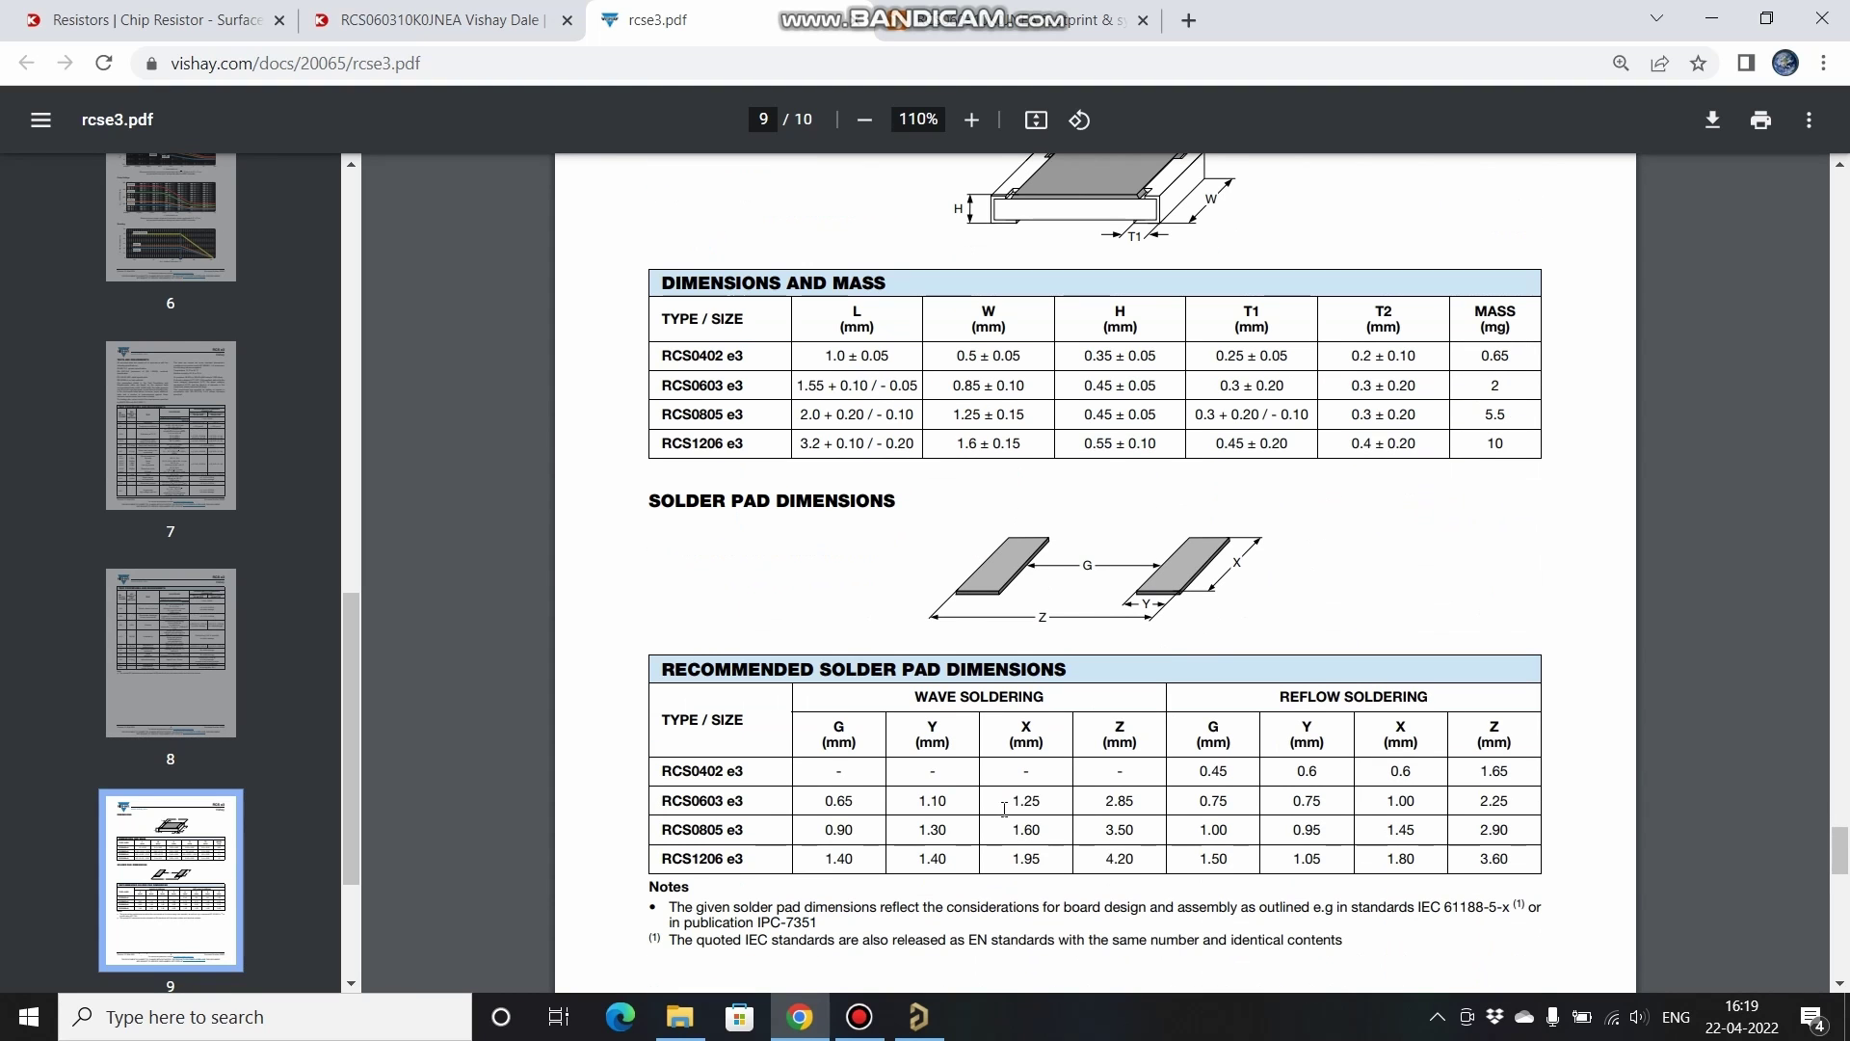
Step: Start the Footprint Wizard with the Resistors pattern in Metric (mm) units
click(923, 1019)
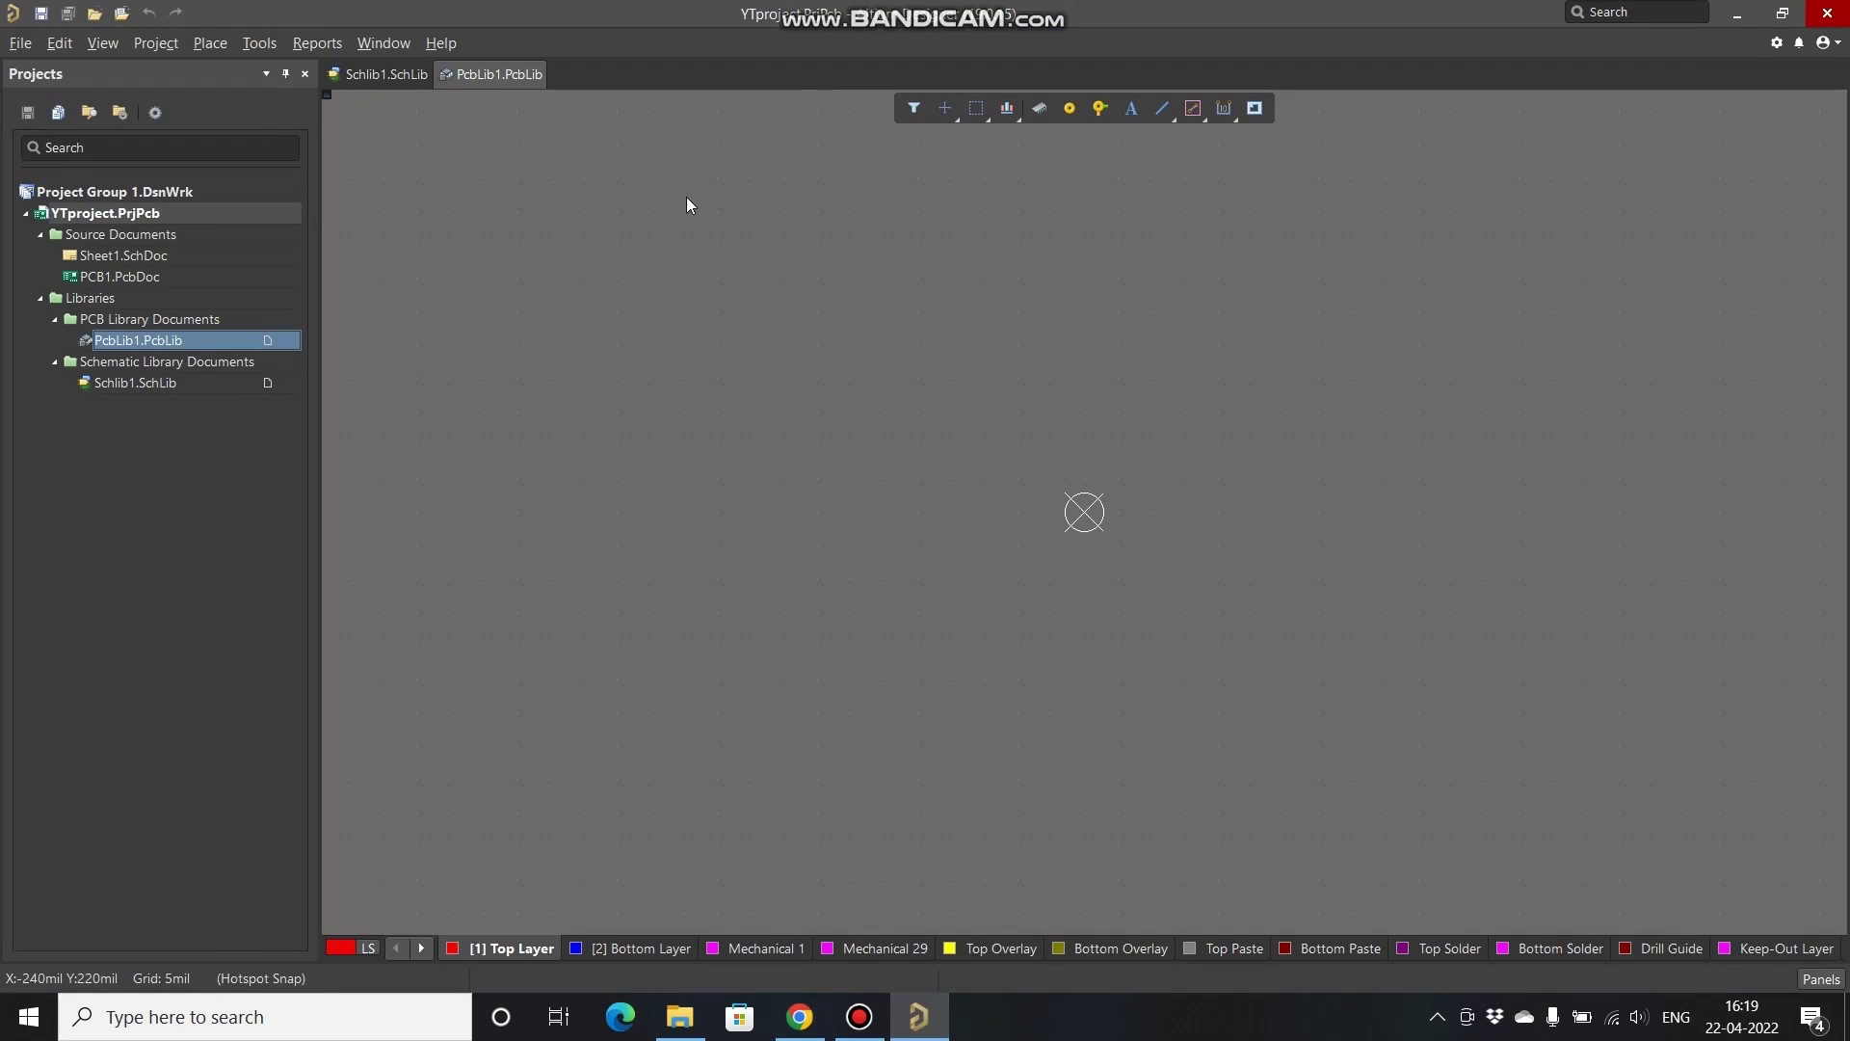
click(267, 44)
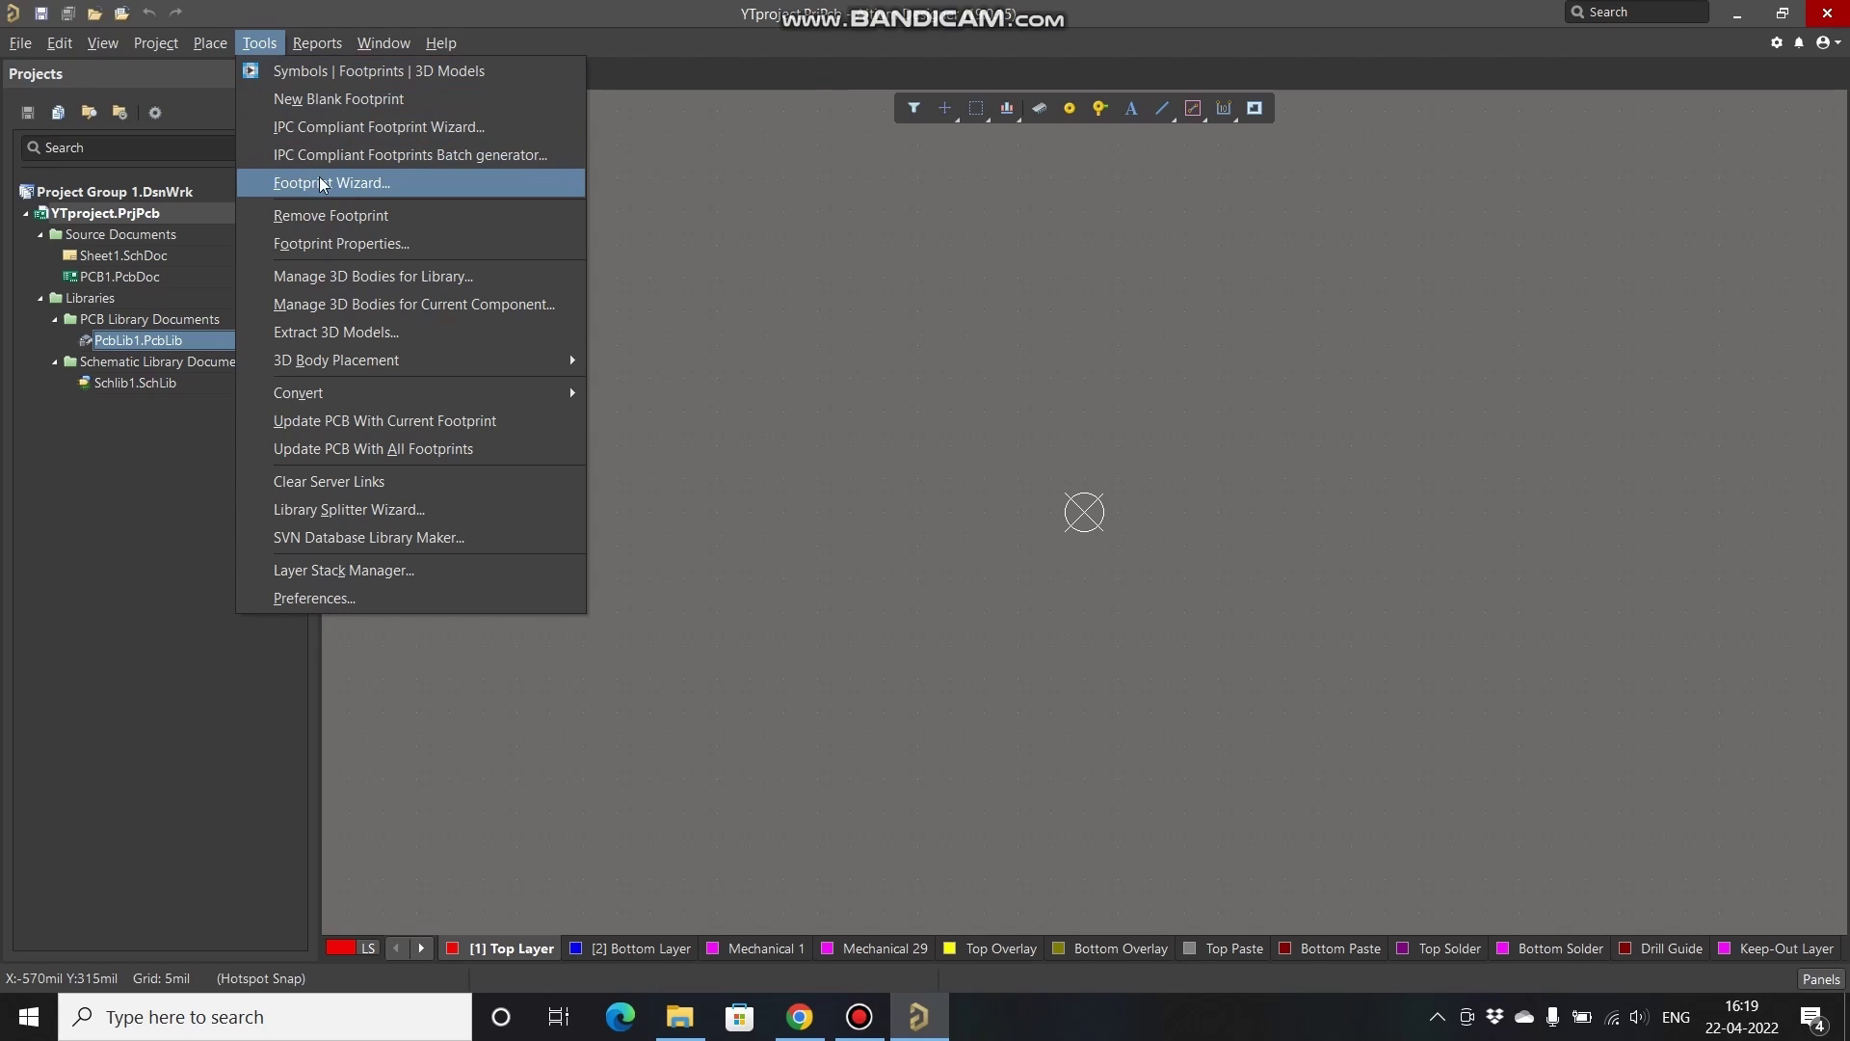
click(376, 185)
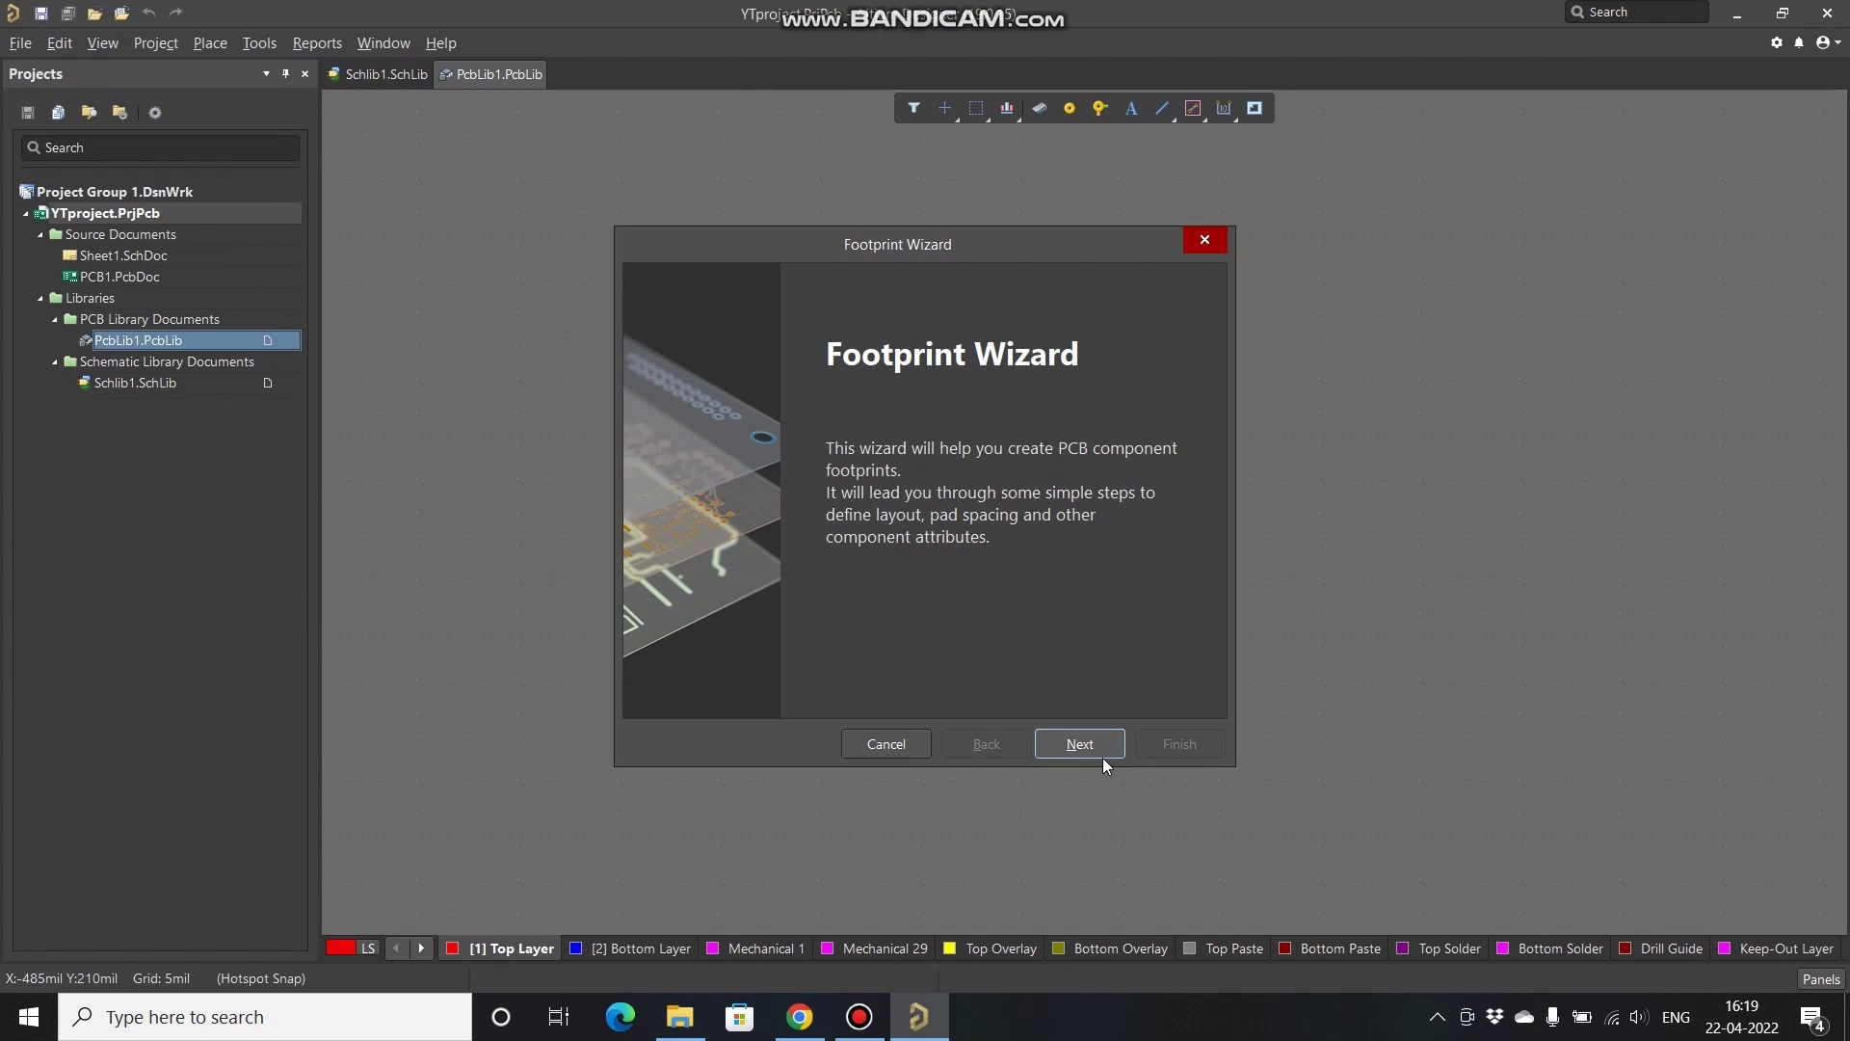
click(1077, 745)
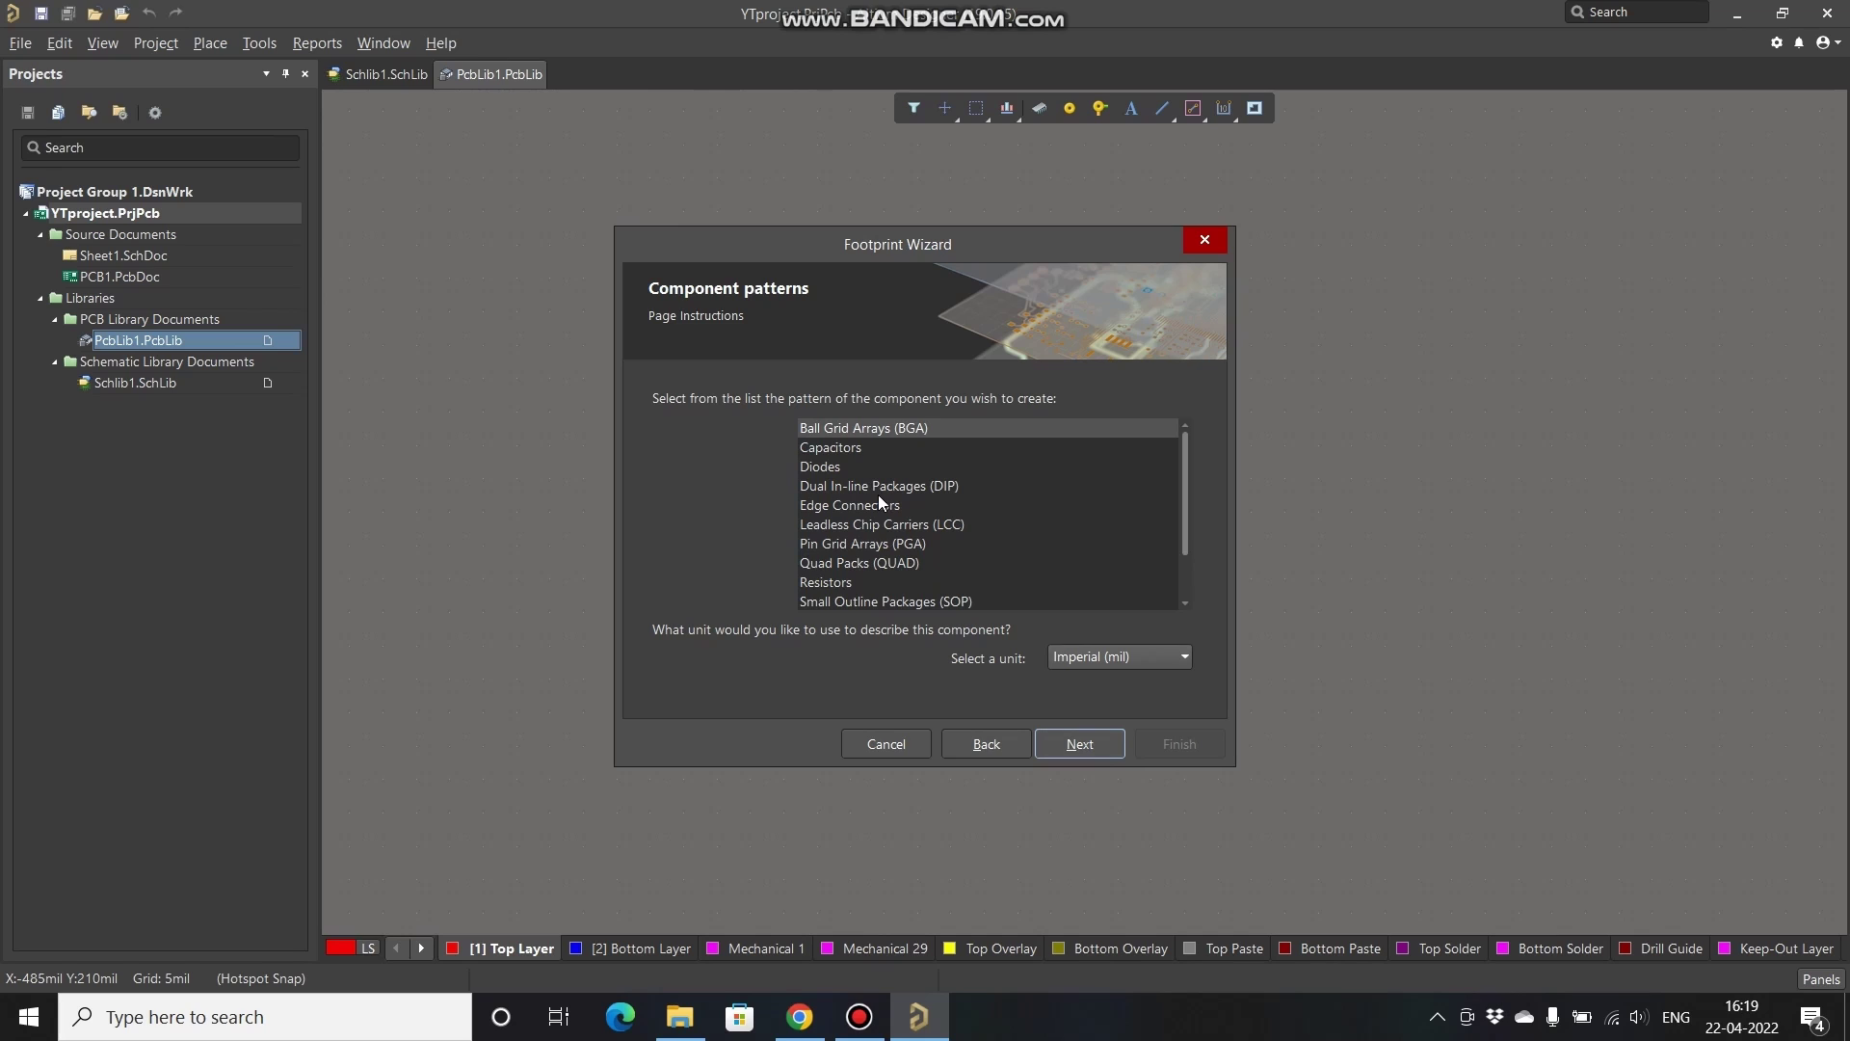
click(817, 582)
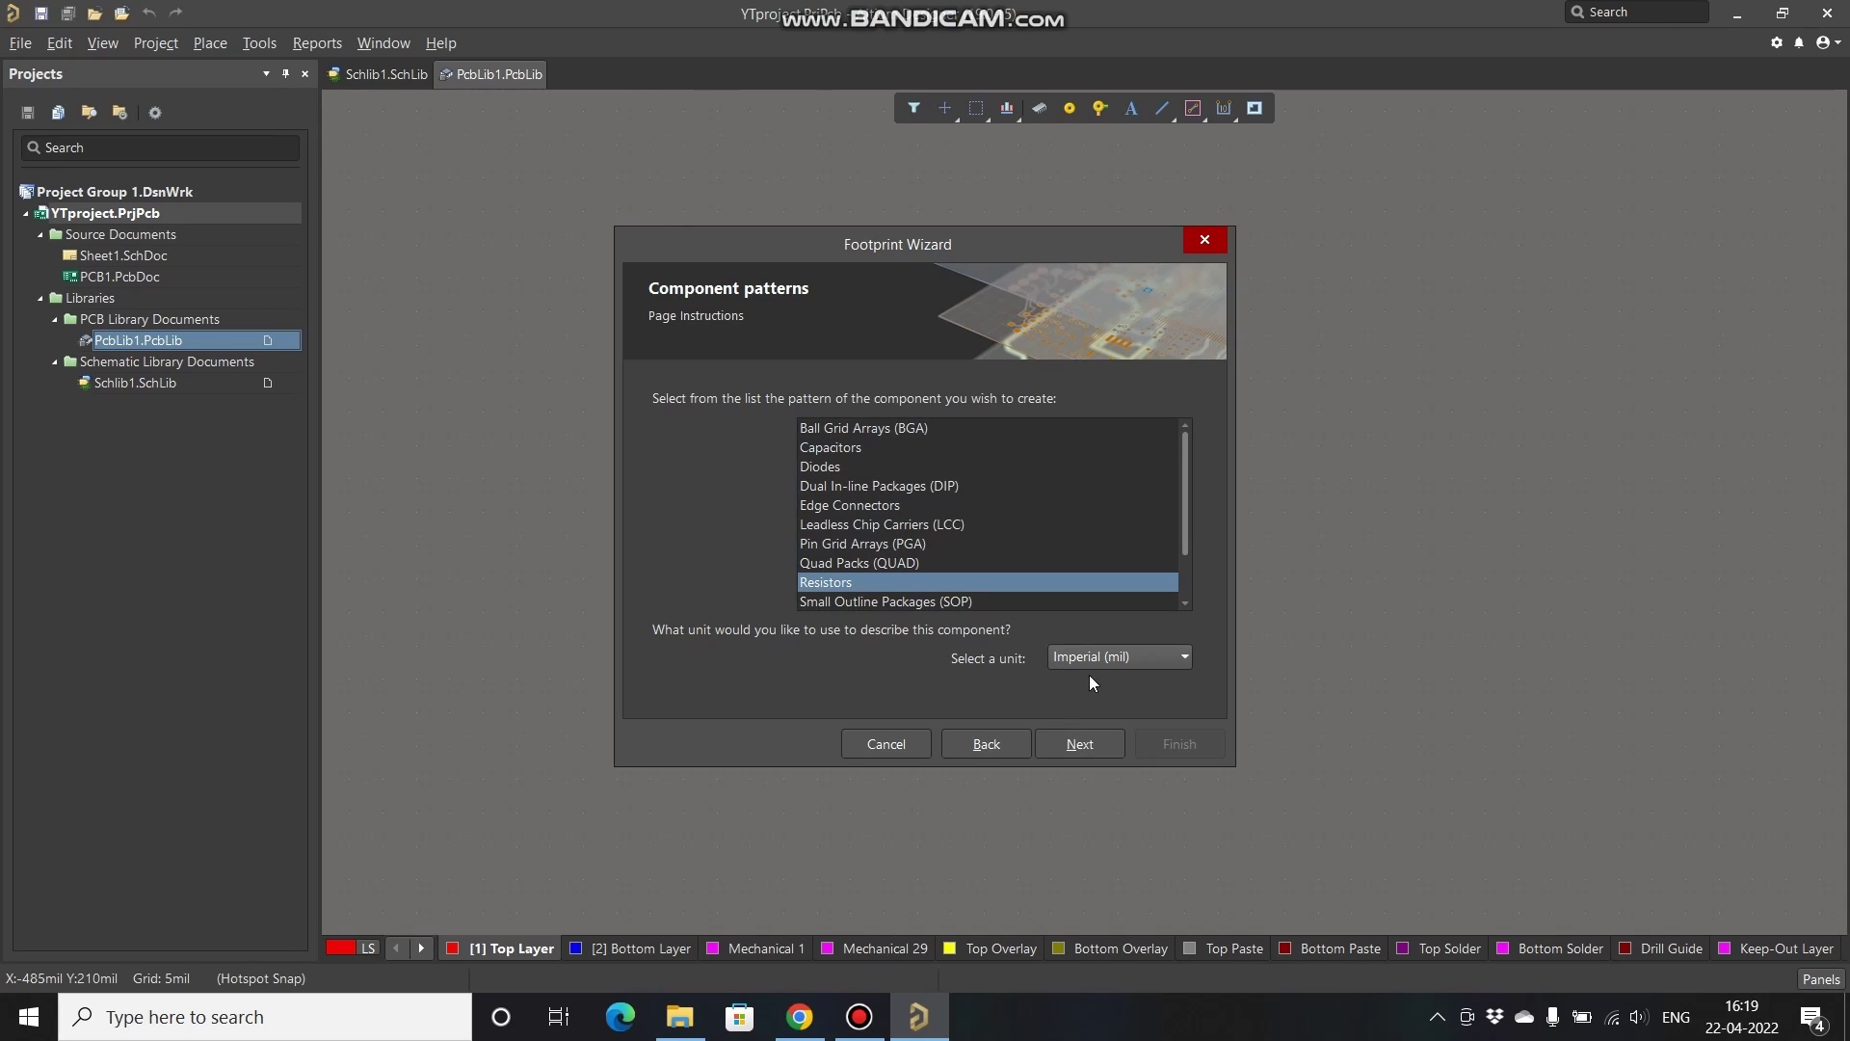
click(1114, 656)
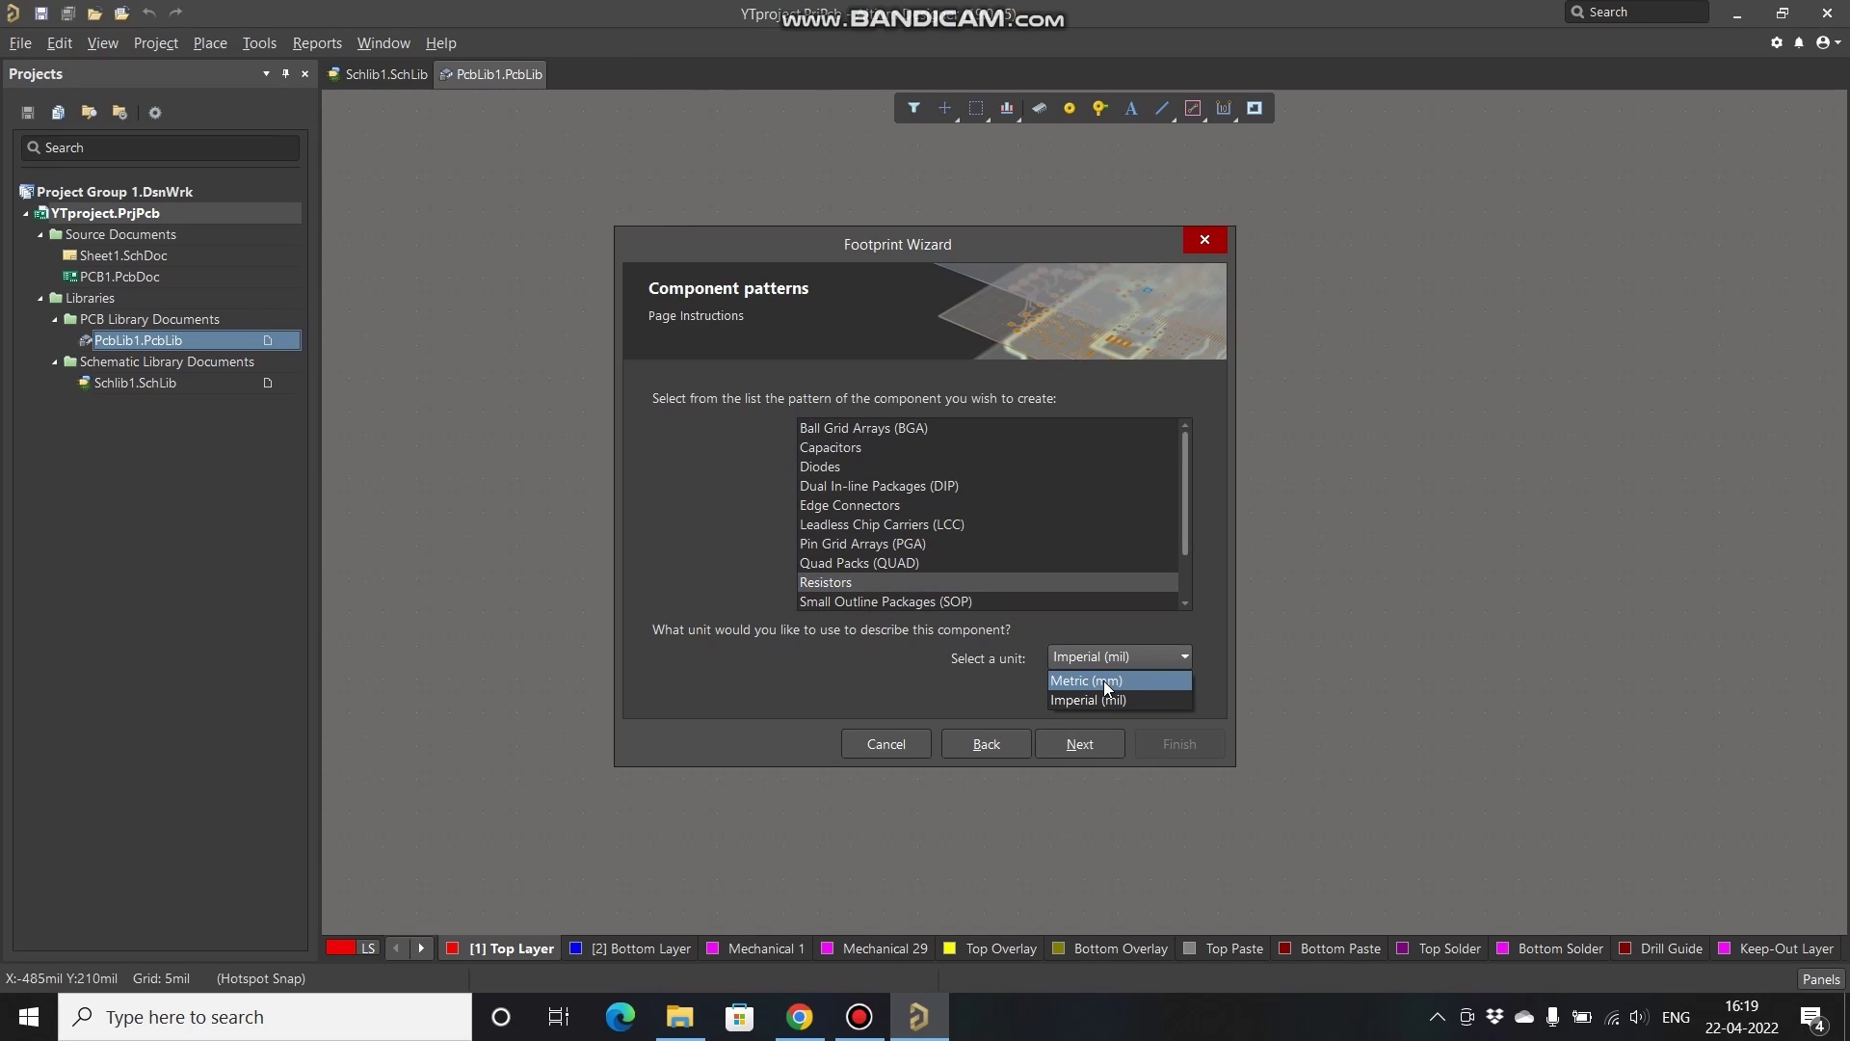
click(1103, 681)
click(1080, 737)
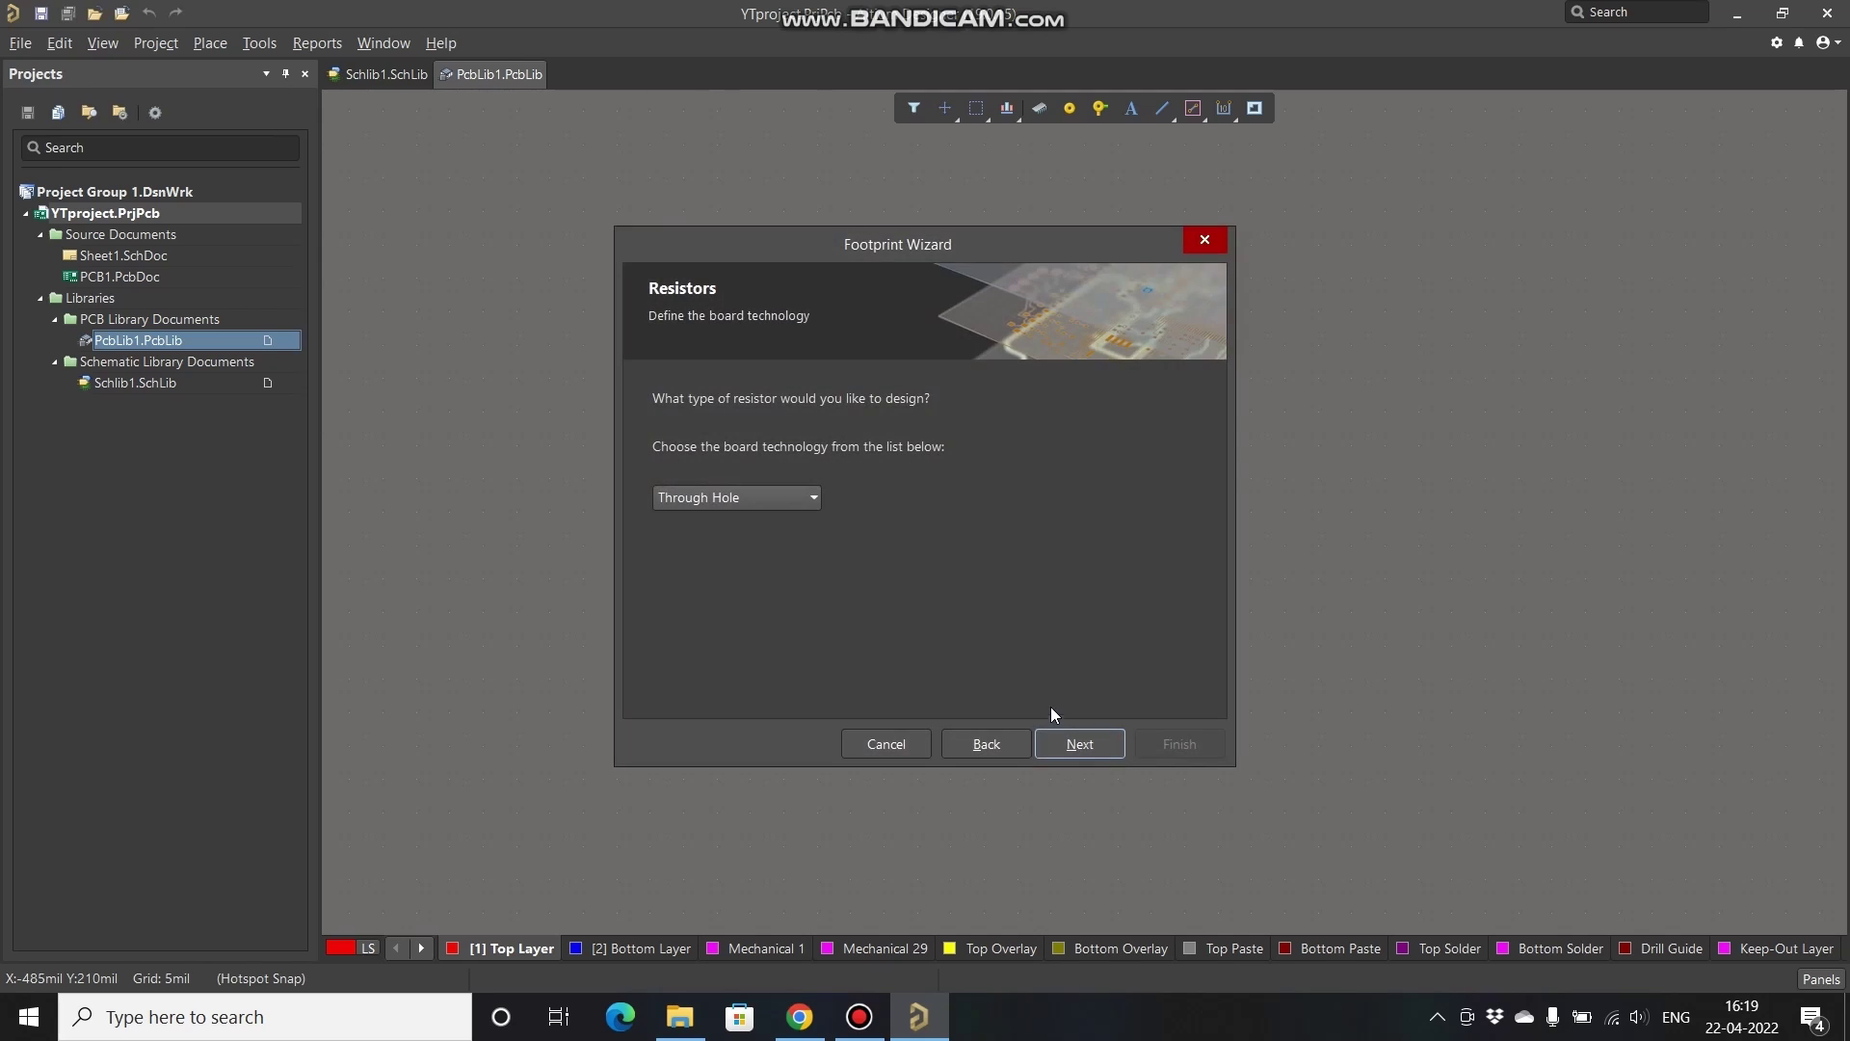
Step: Choose Surface Mount, advance to pad dimensions, and view the rcse3.pdf datasheet's pad sizes
click(795, 493)
click(742, 540)
click(1076, 744)
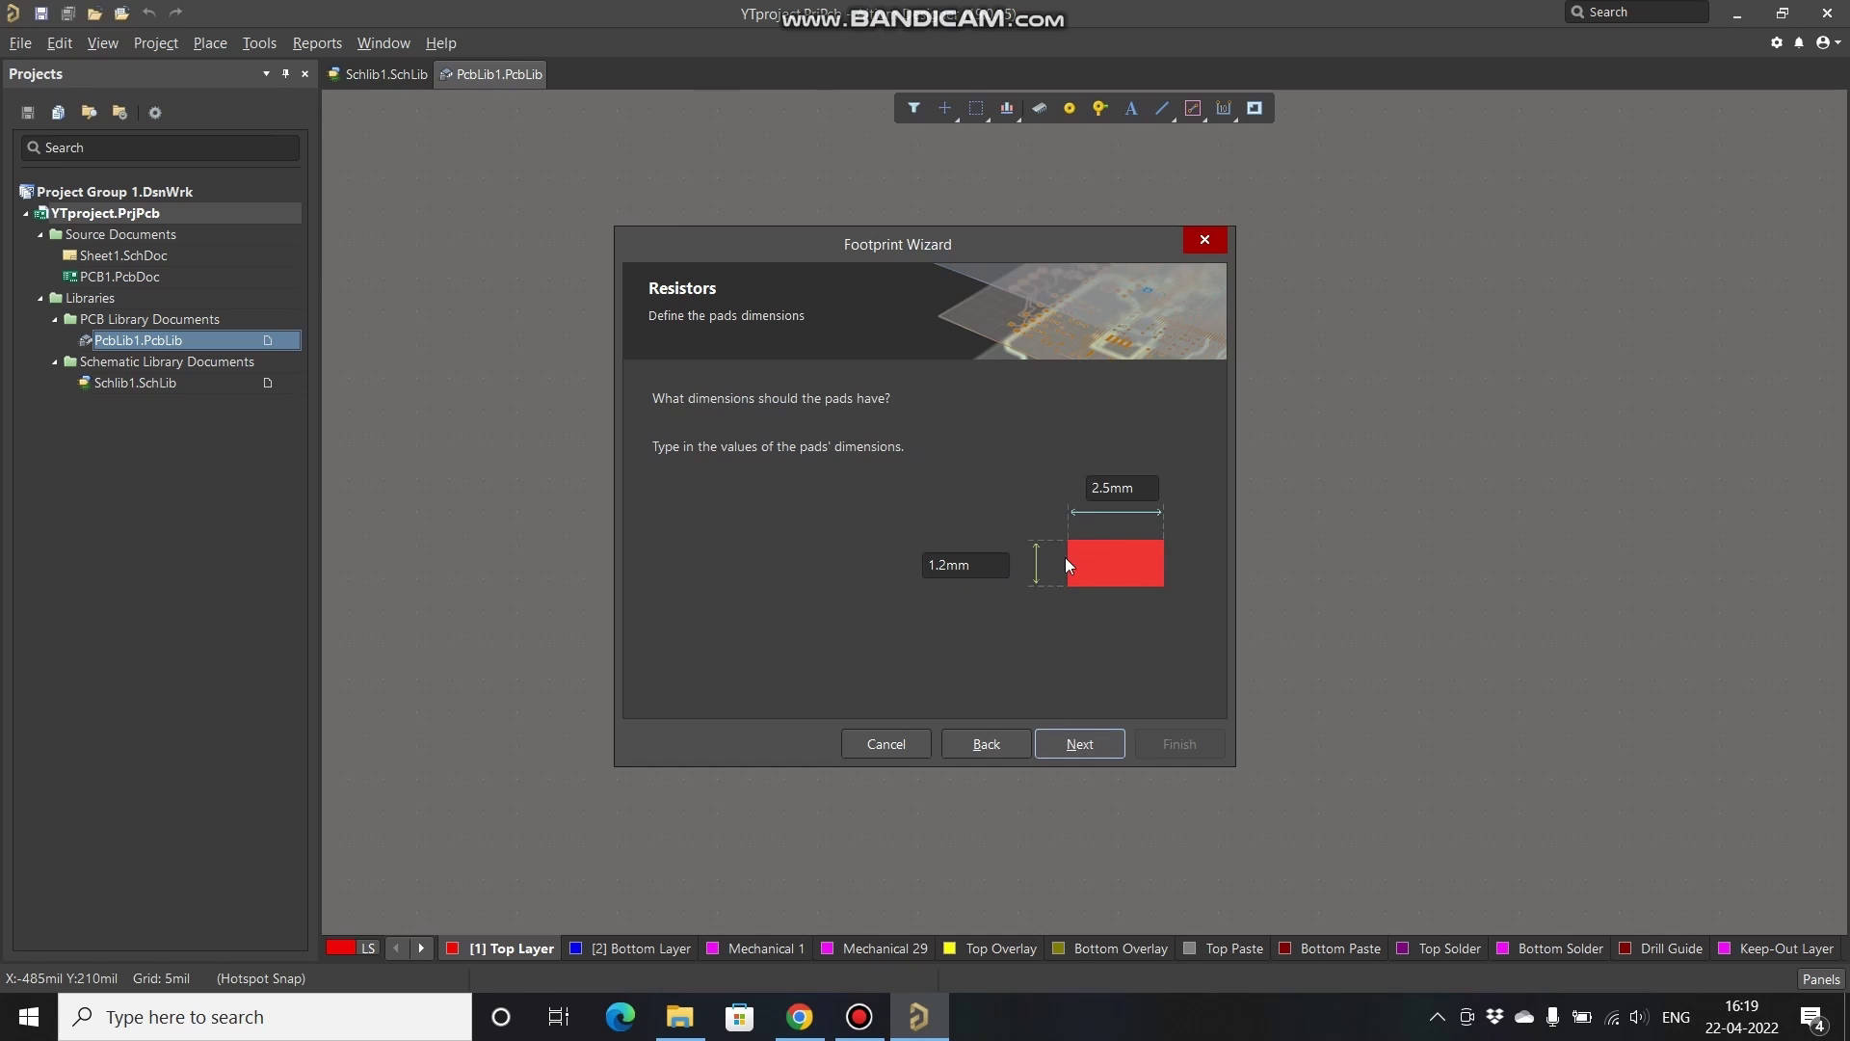
click(799, 1017)
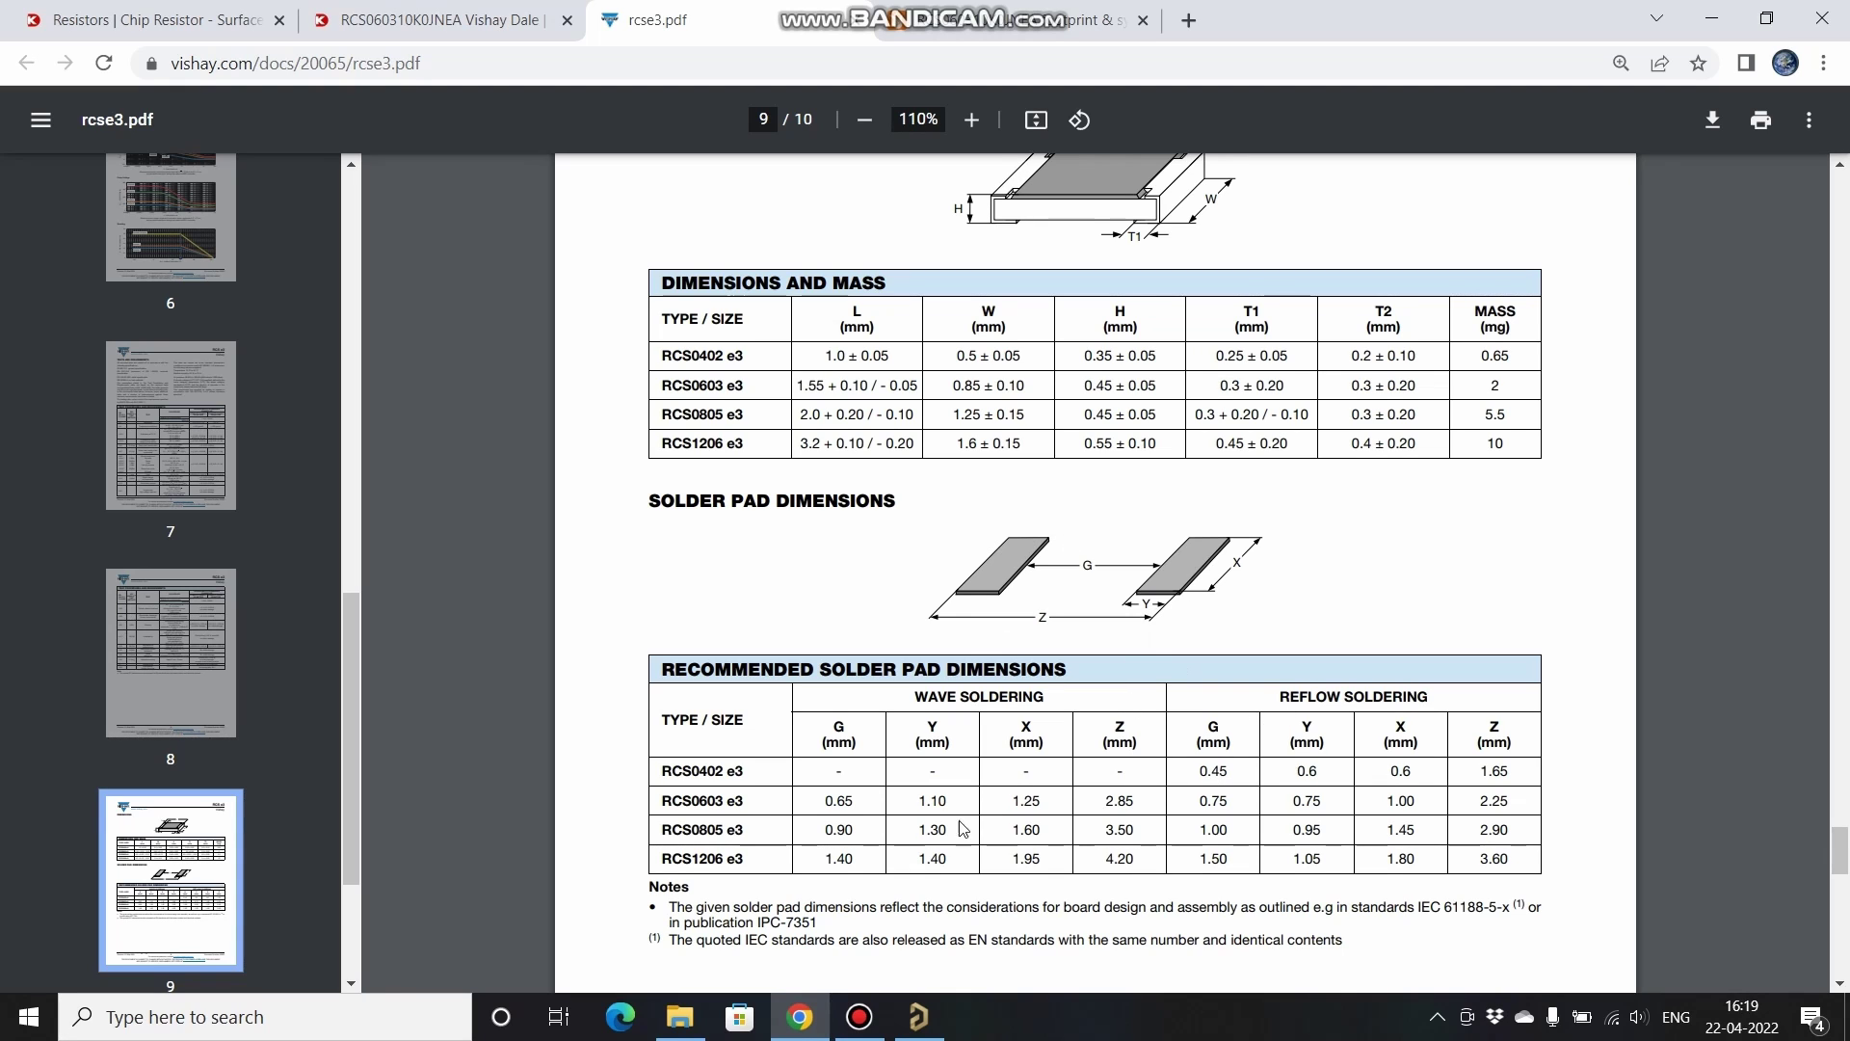
Step: Highlight the RCS0603 e3 row in the datasheet's recommended solder pad table, then select the wizard's pad height
double_click(711, 805)
click(690, 793)
triple_click(708, 793)
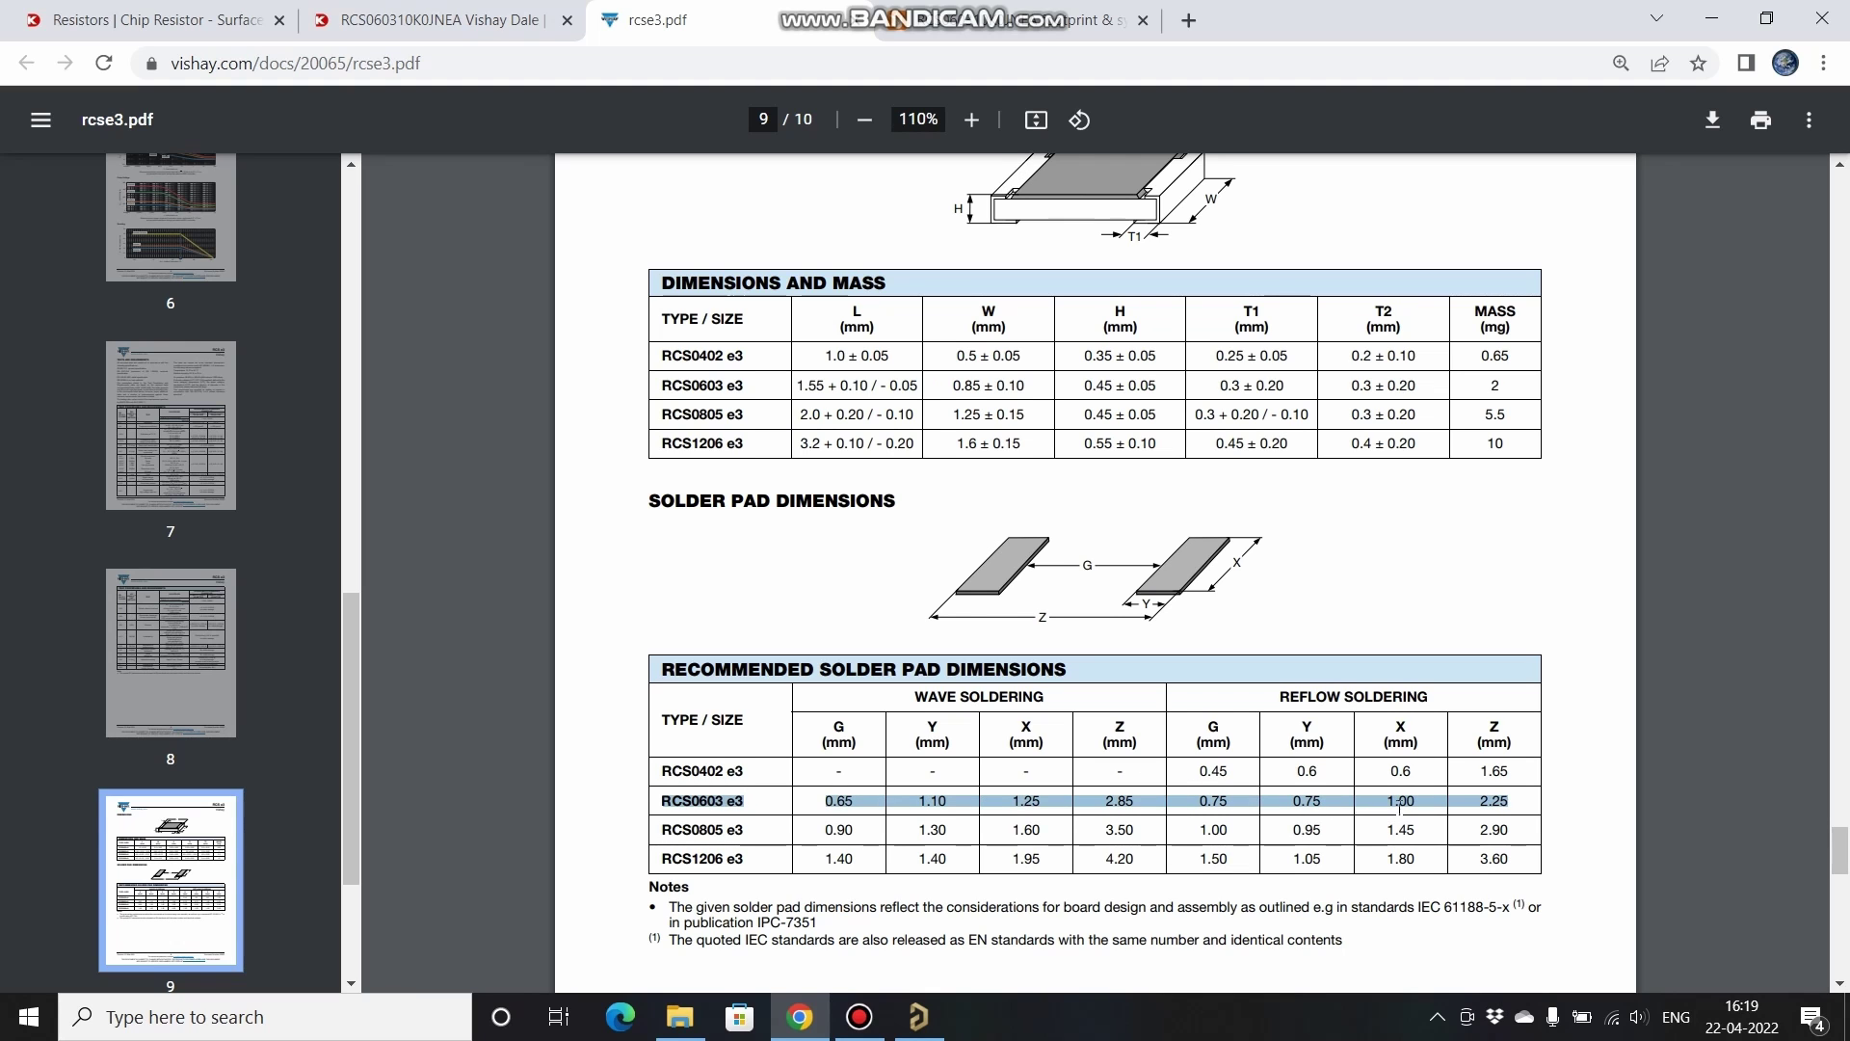
click(923, 1024)
double_click(984, 561)
Step: Enter the new pad height (1) and pad width values and accept the pad sizes
text(1)
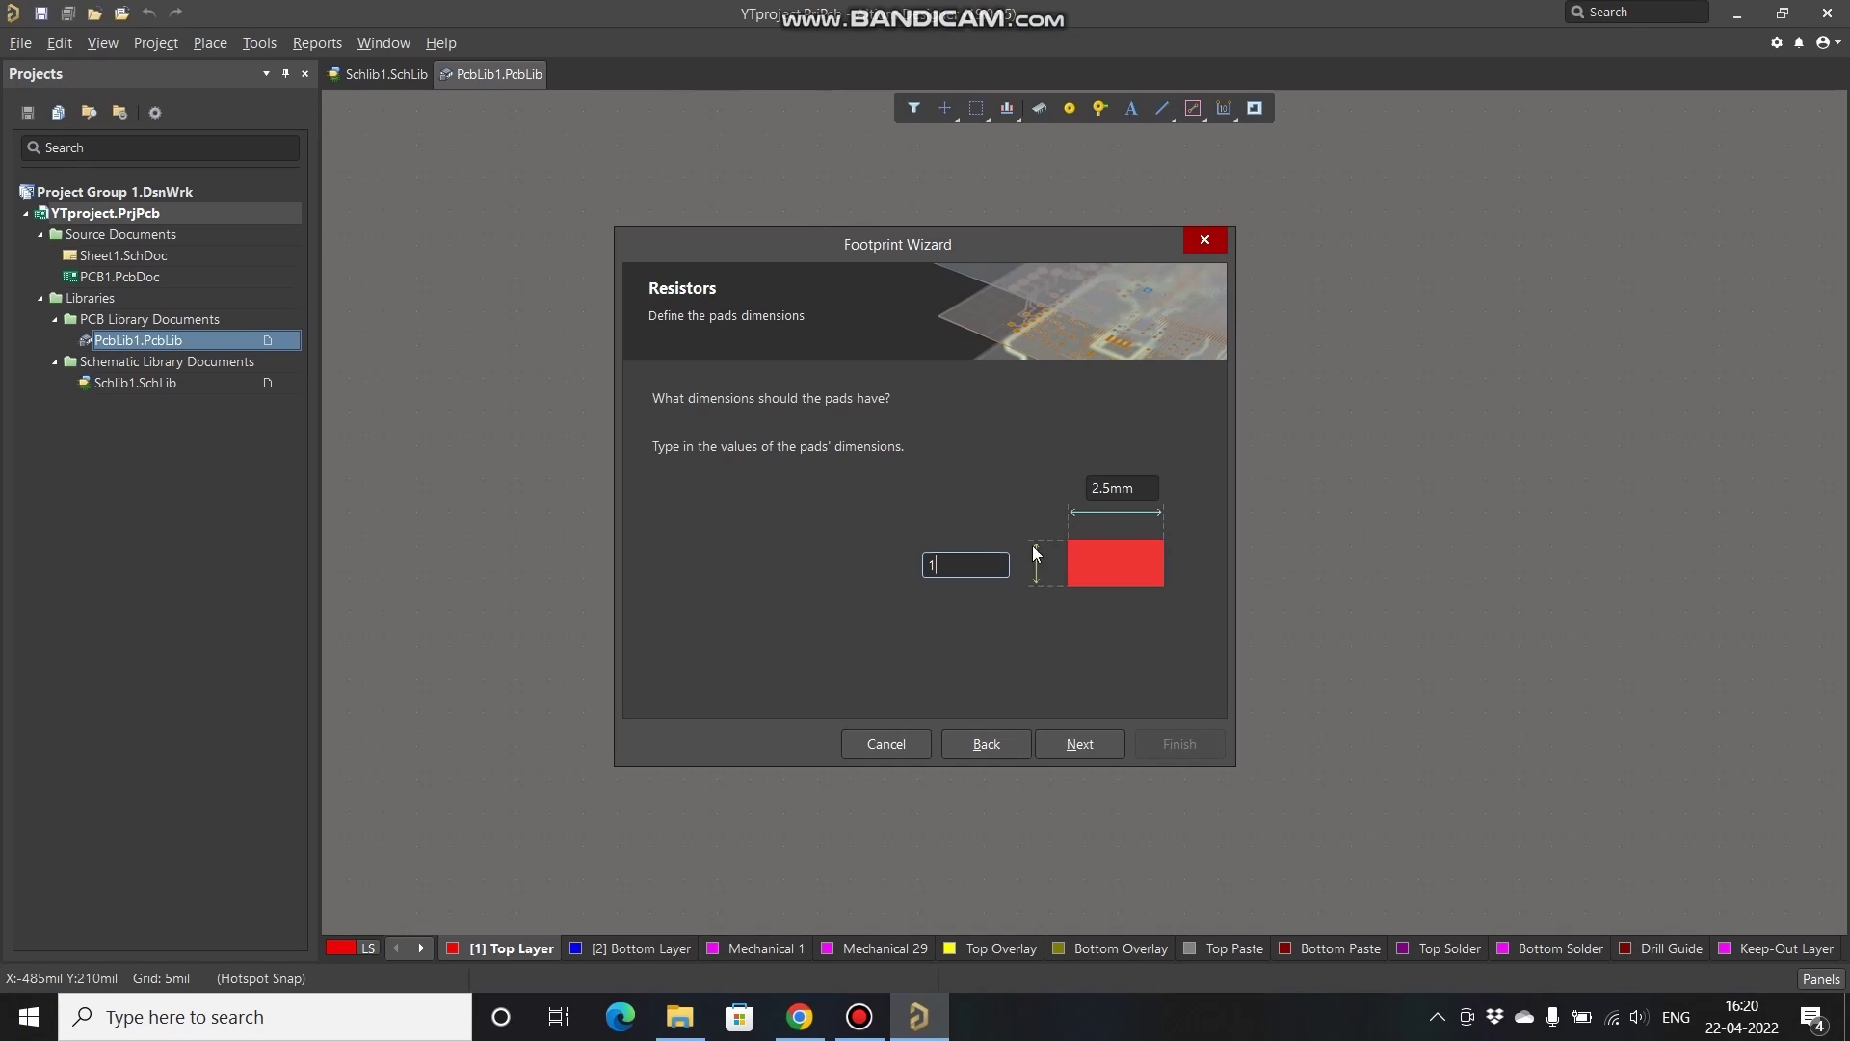
double_click(1130, 488)
text(0.75)
click(1092, 751)
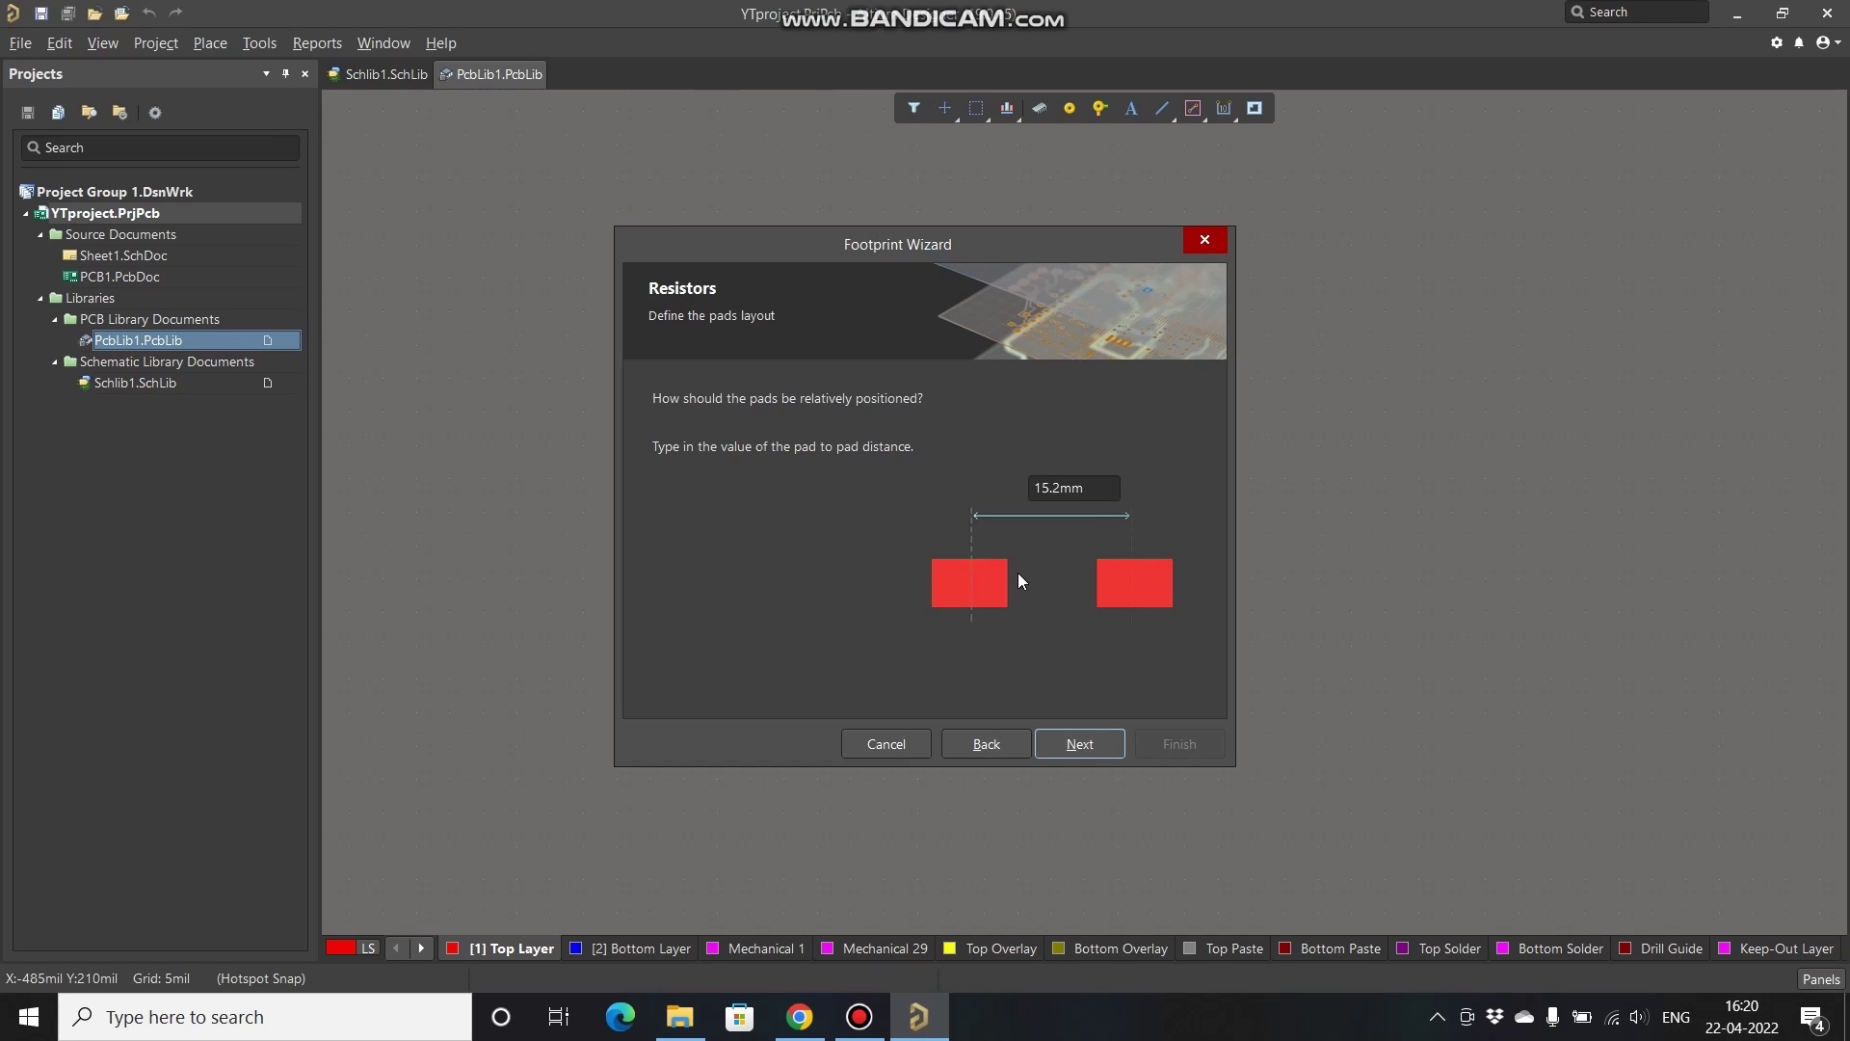
Step: Check the datasheet for pad spacing and set the pad distance to 1.5mm
click(800, 1017)
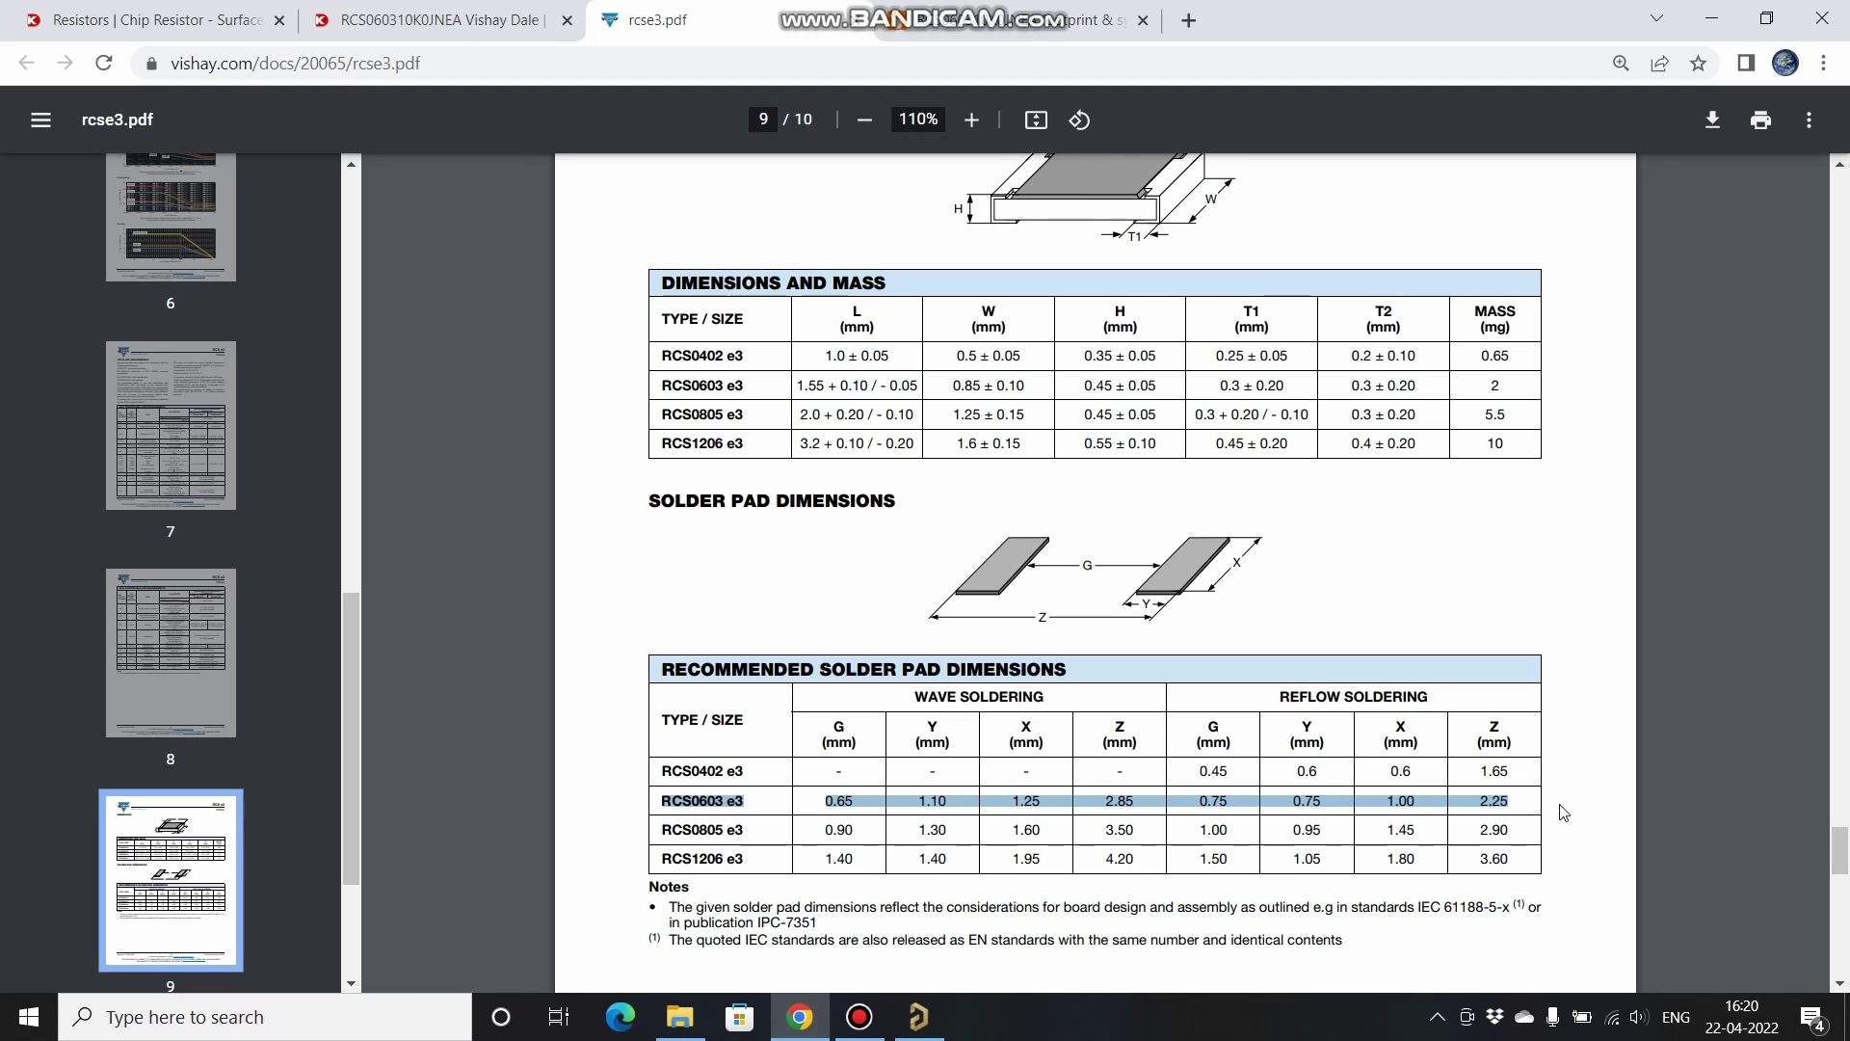
click(919, 1016)
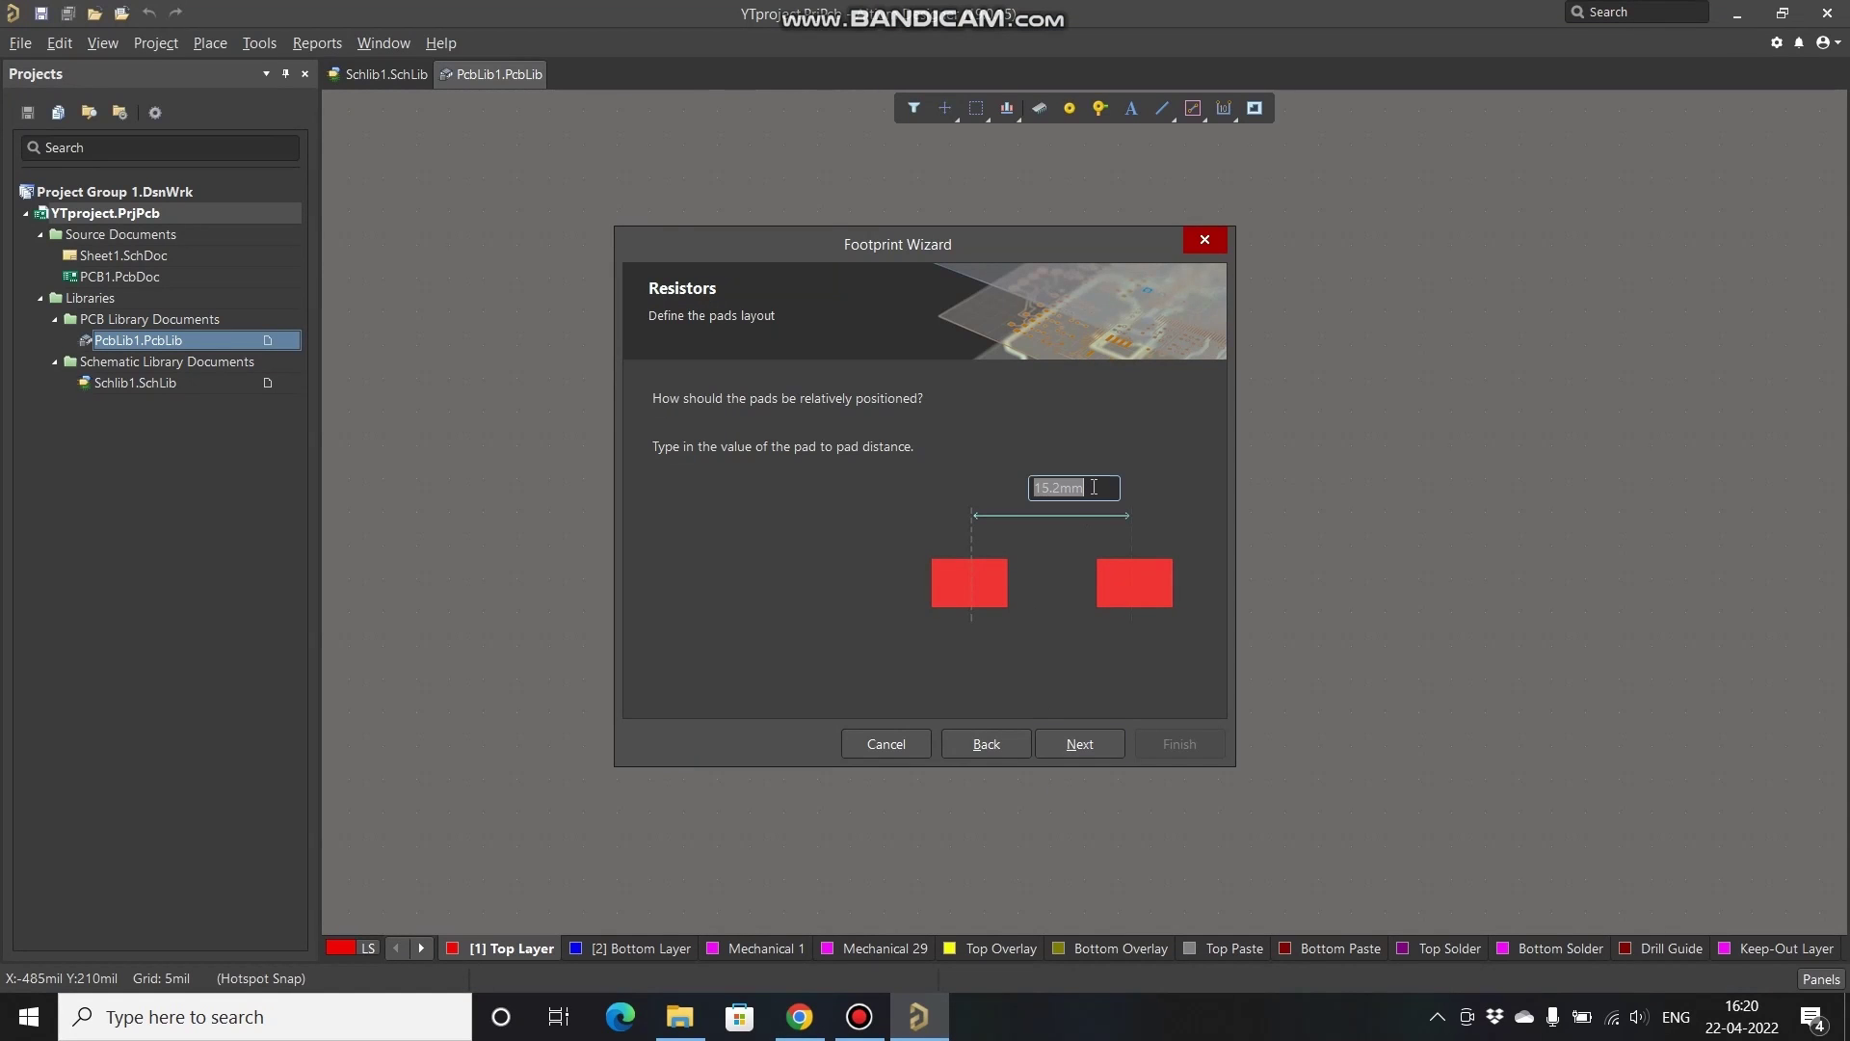
text(1.5)
click(1084, 736)
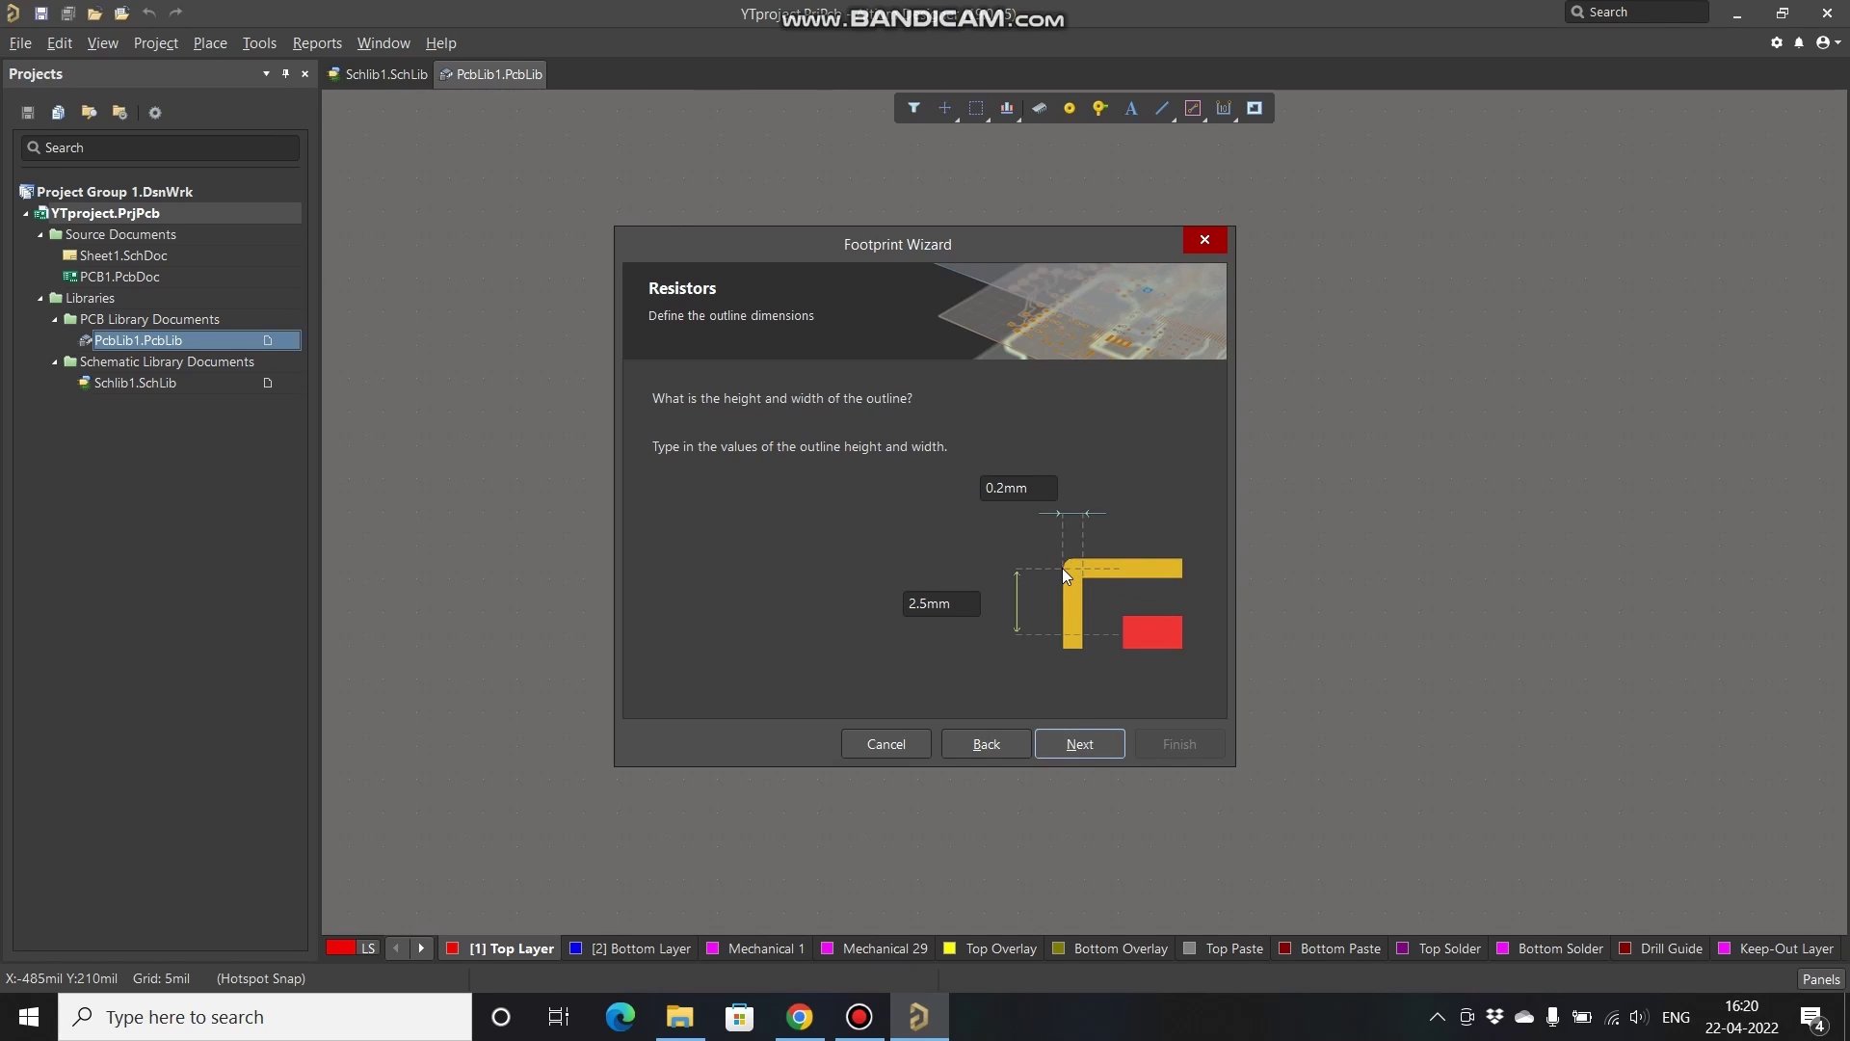
Step: Accept the outline defaults, name the footprint Resistor0603, and finish the wizard
click(1077, 745)
click(781, 436)
click(779, 433)
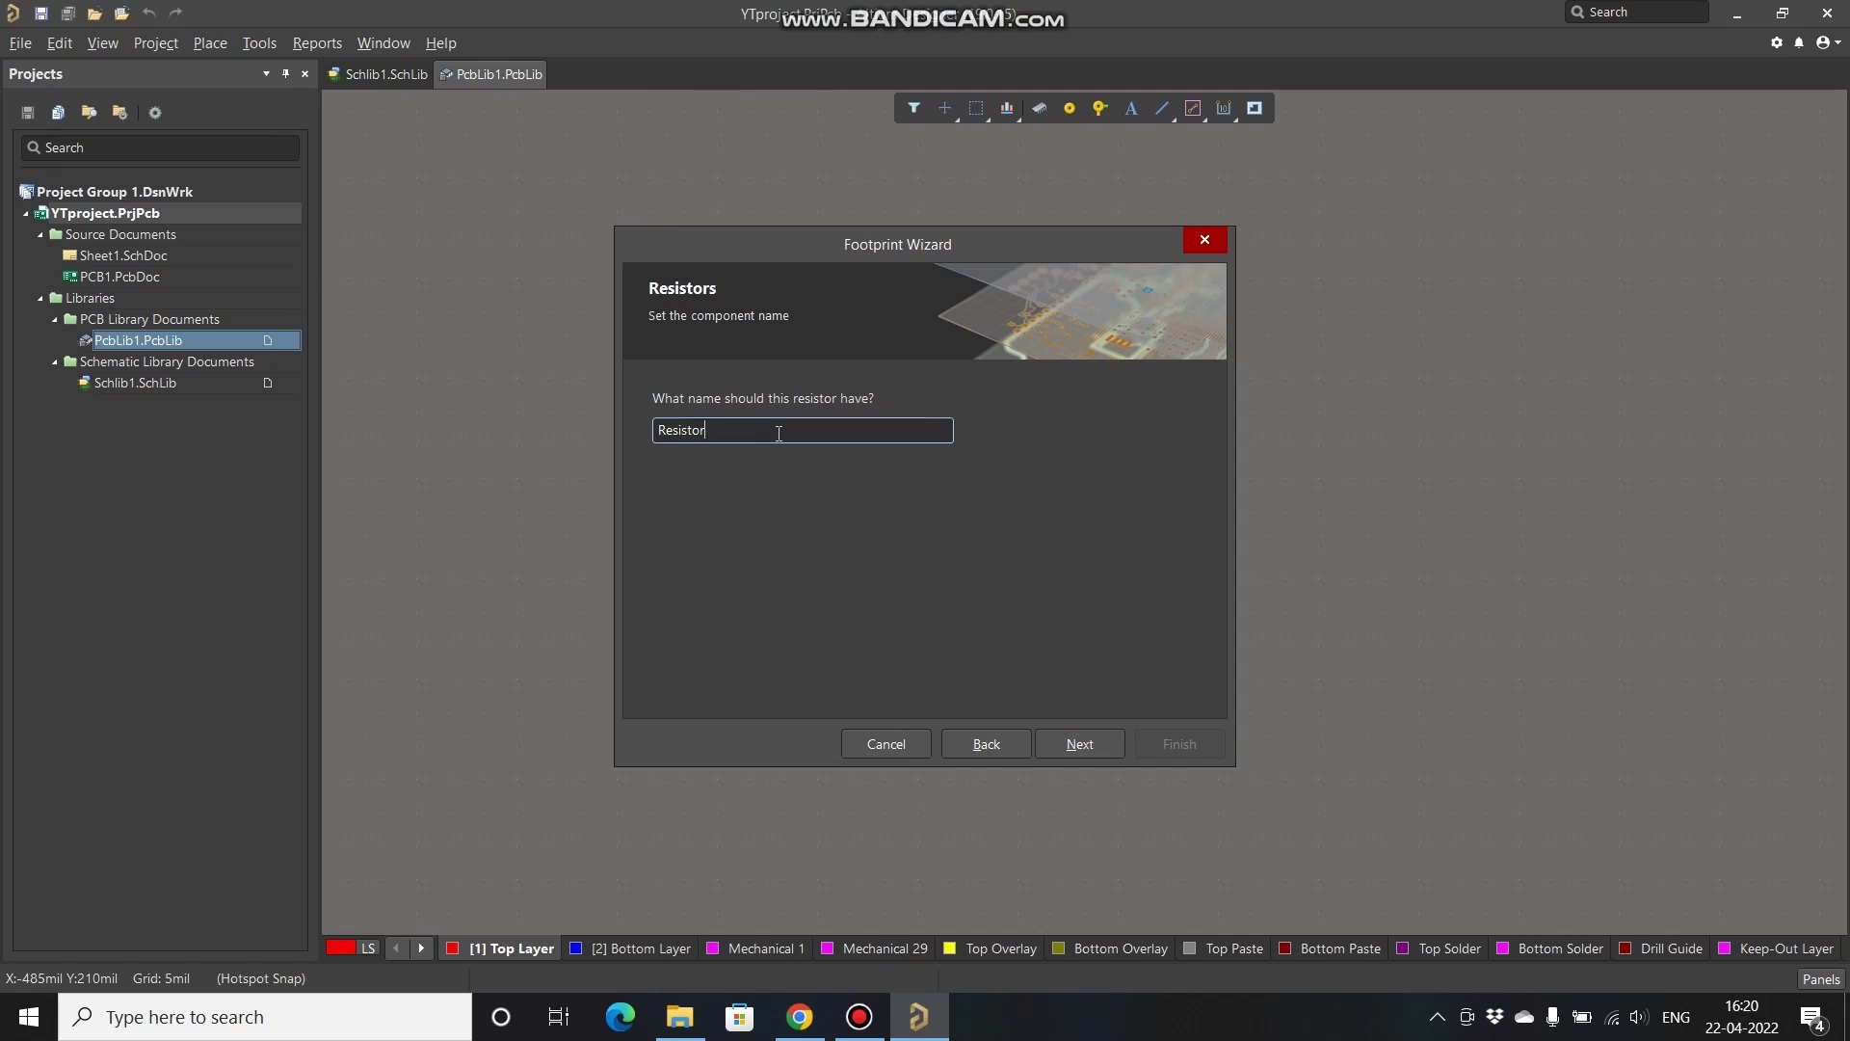
text(0603)
click(1083, 737)
click(1177, 744)
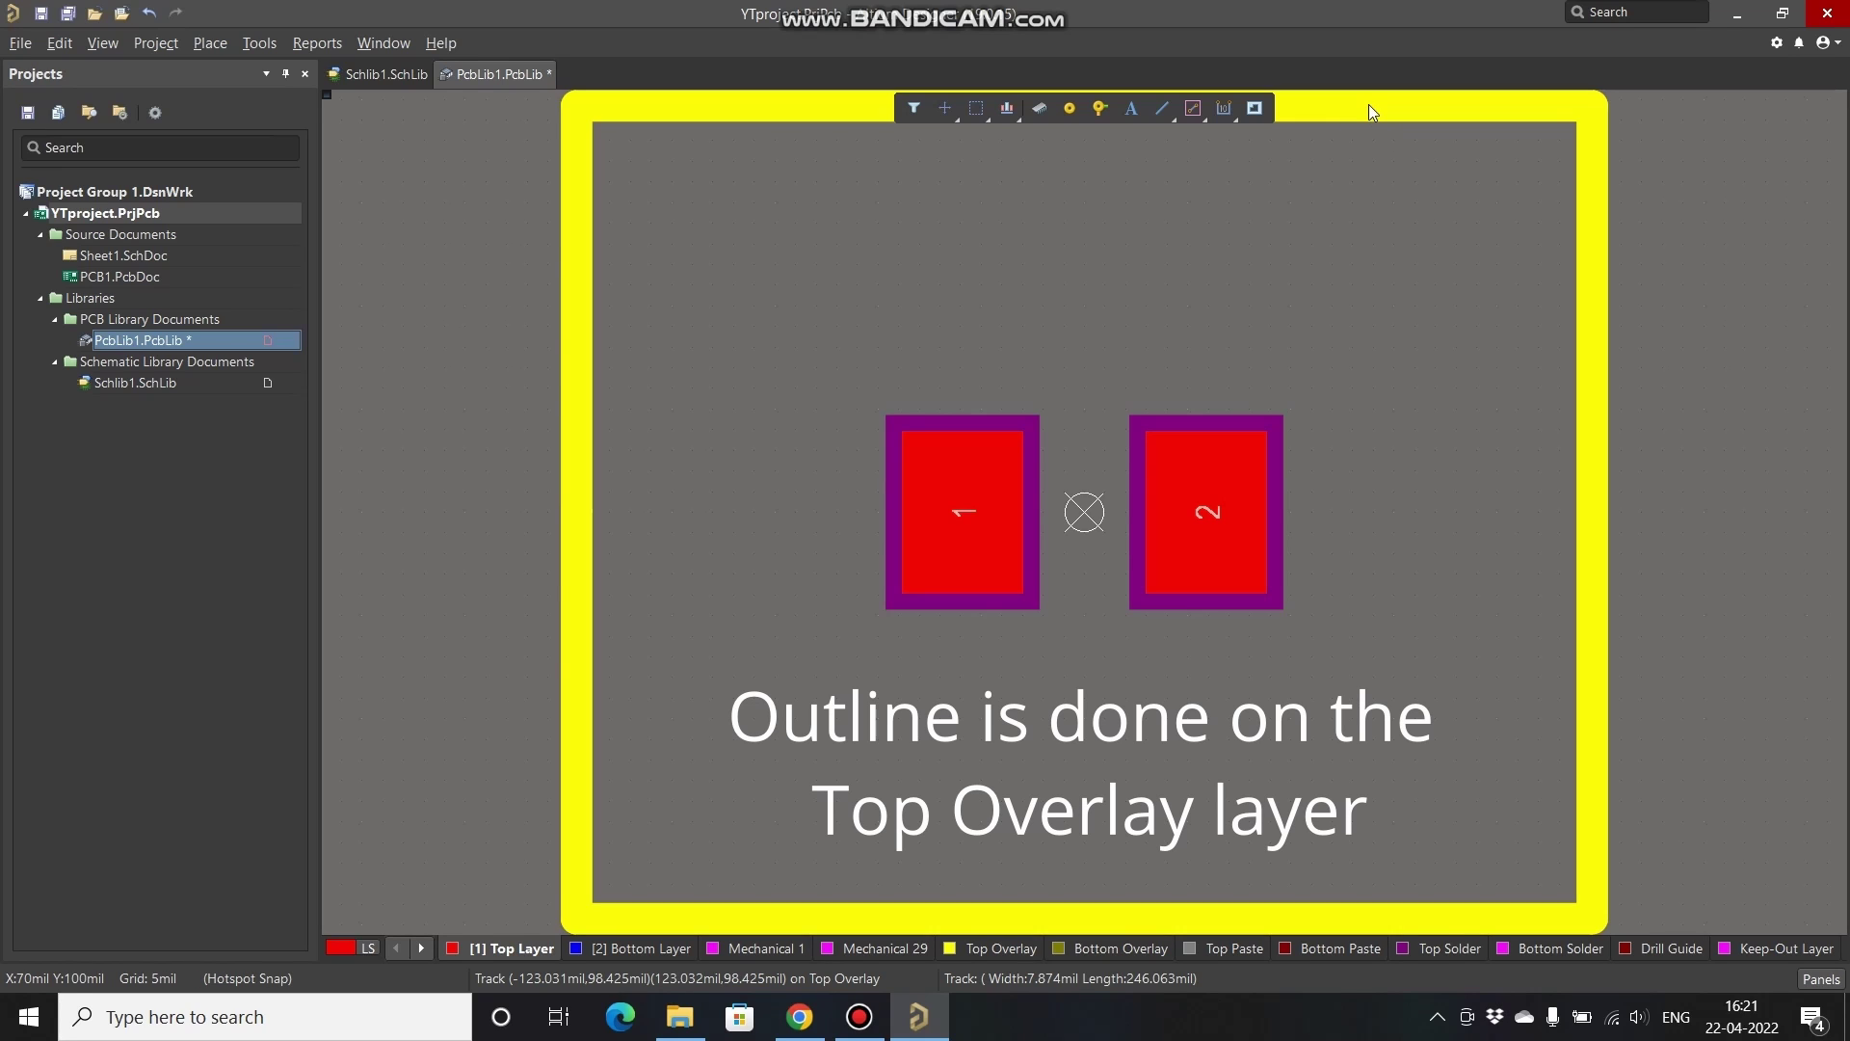
Step: Set the snap grid to 10 mil and move the top, right and bottom outline tracks in
key(g)
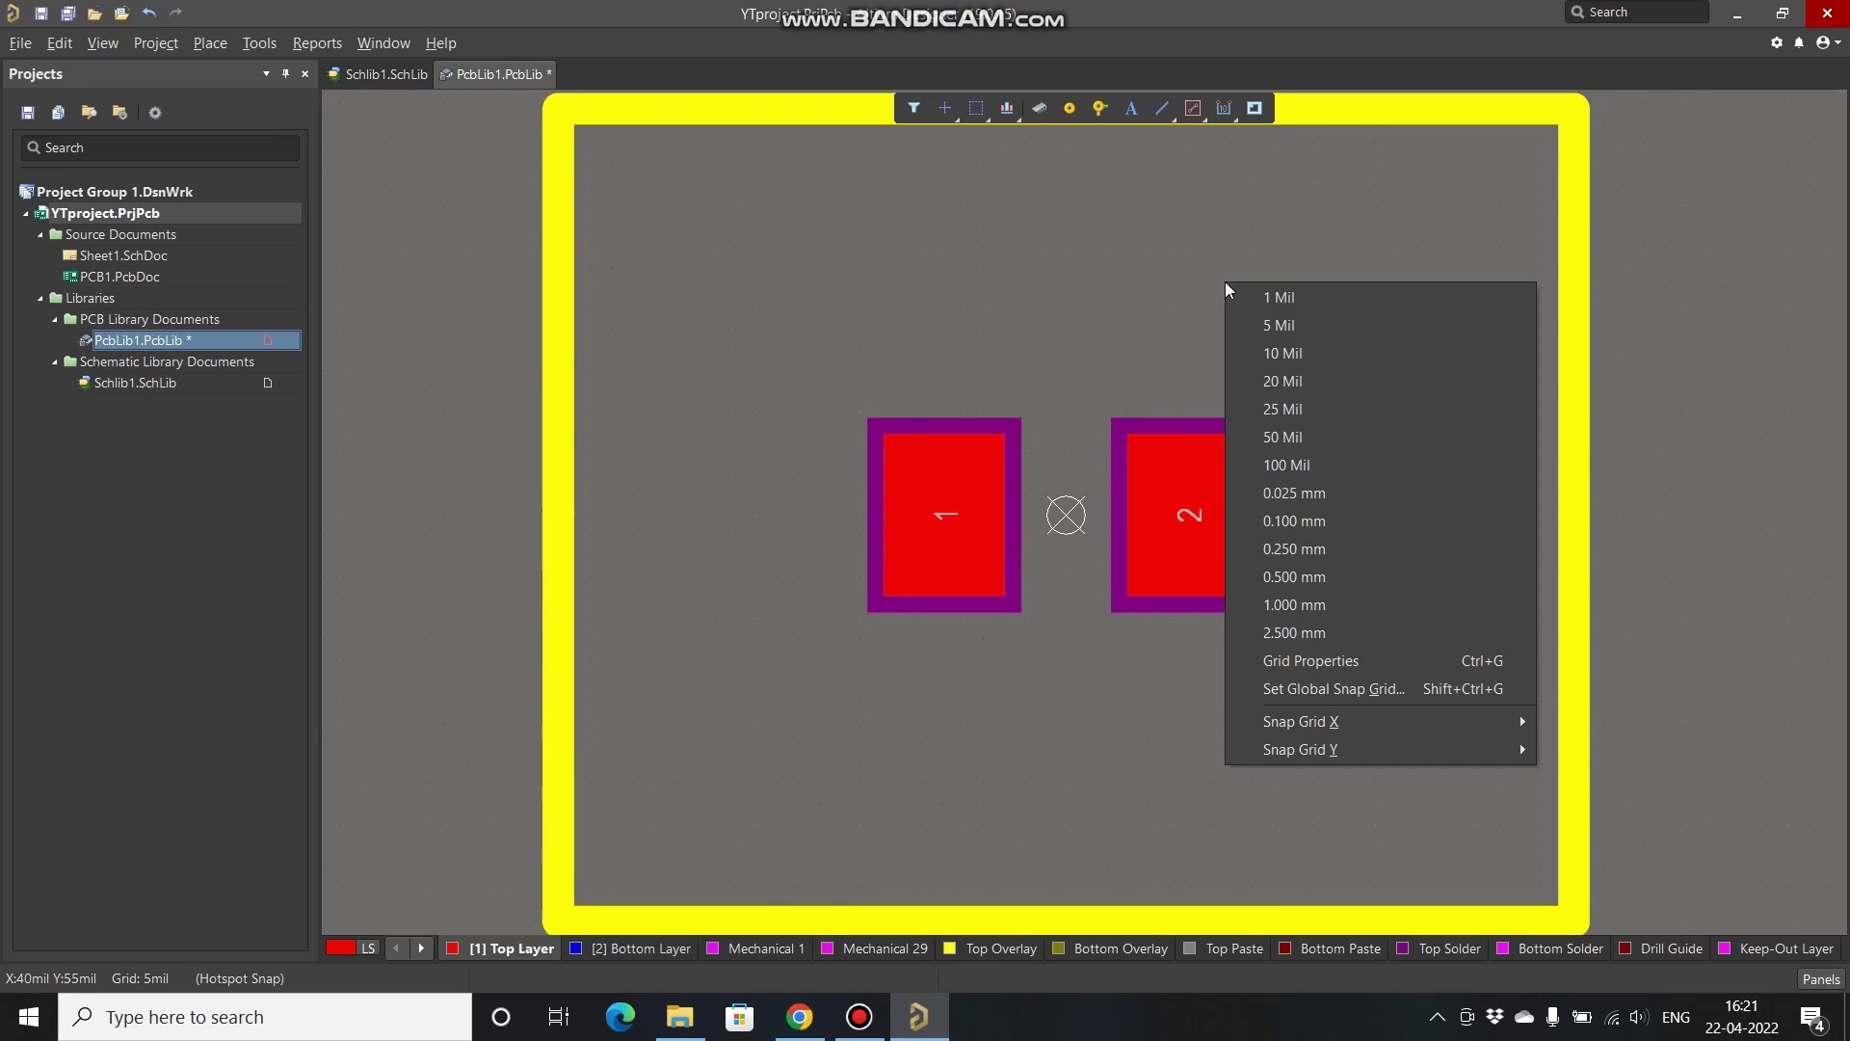
click(1299, 347)
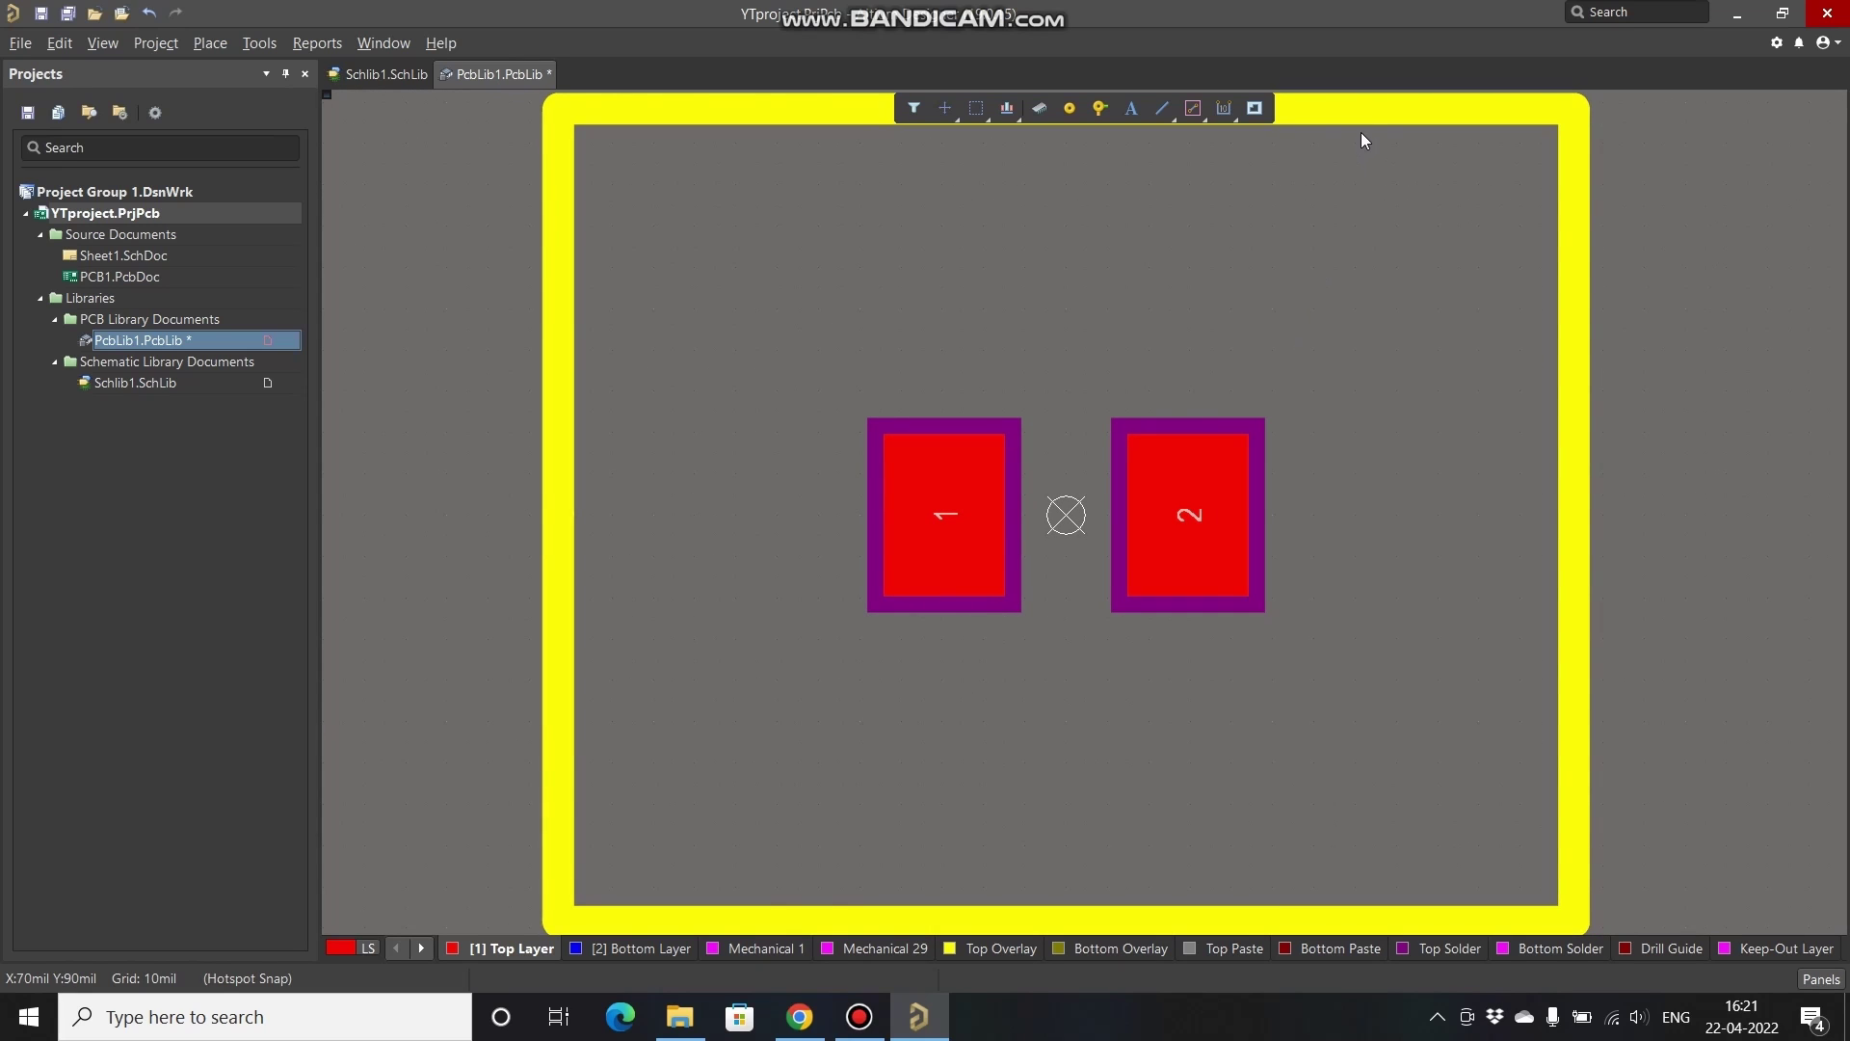
drag(1355, 108, 1339, 369)
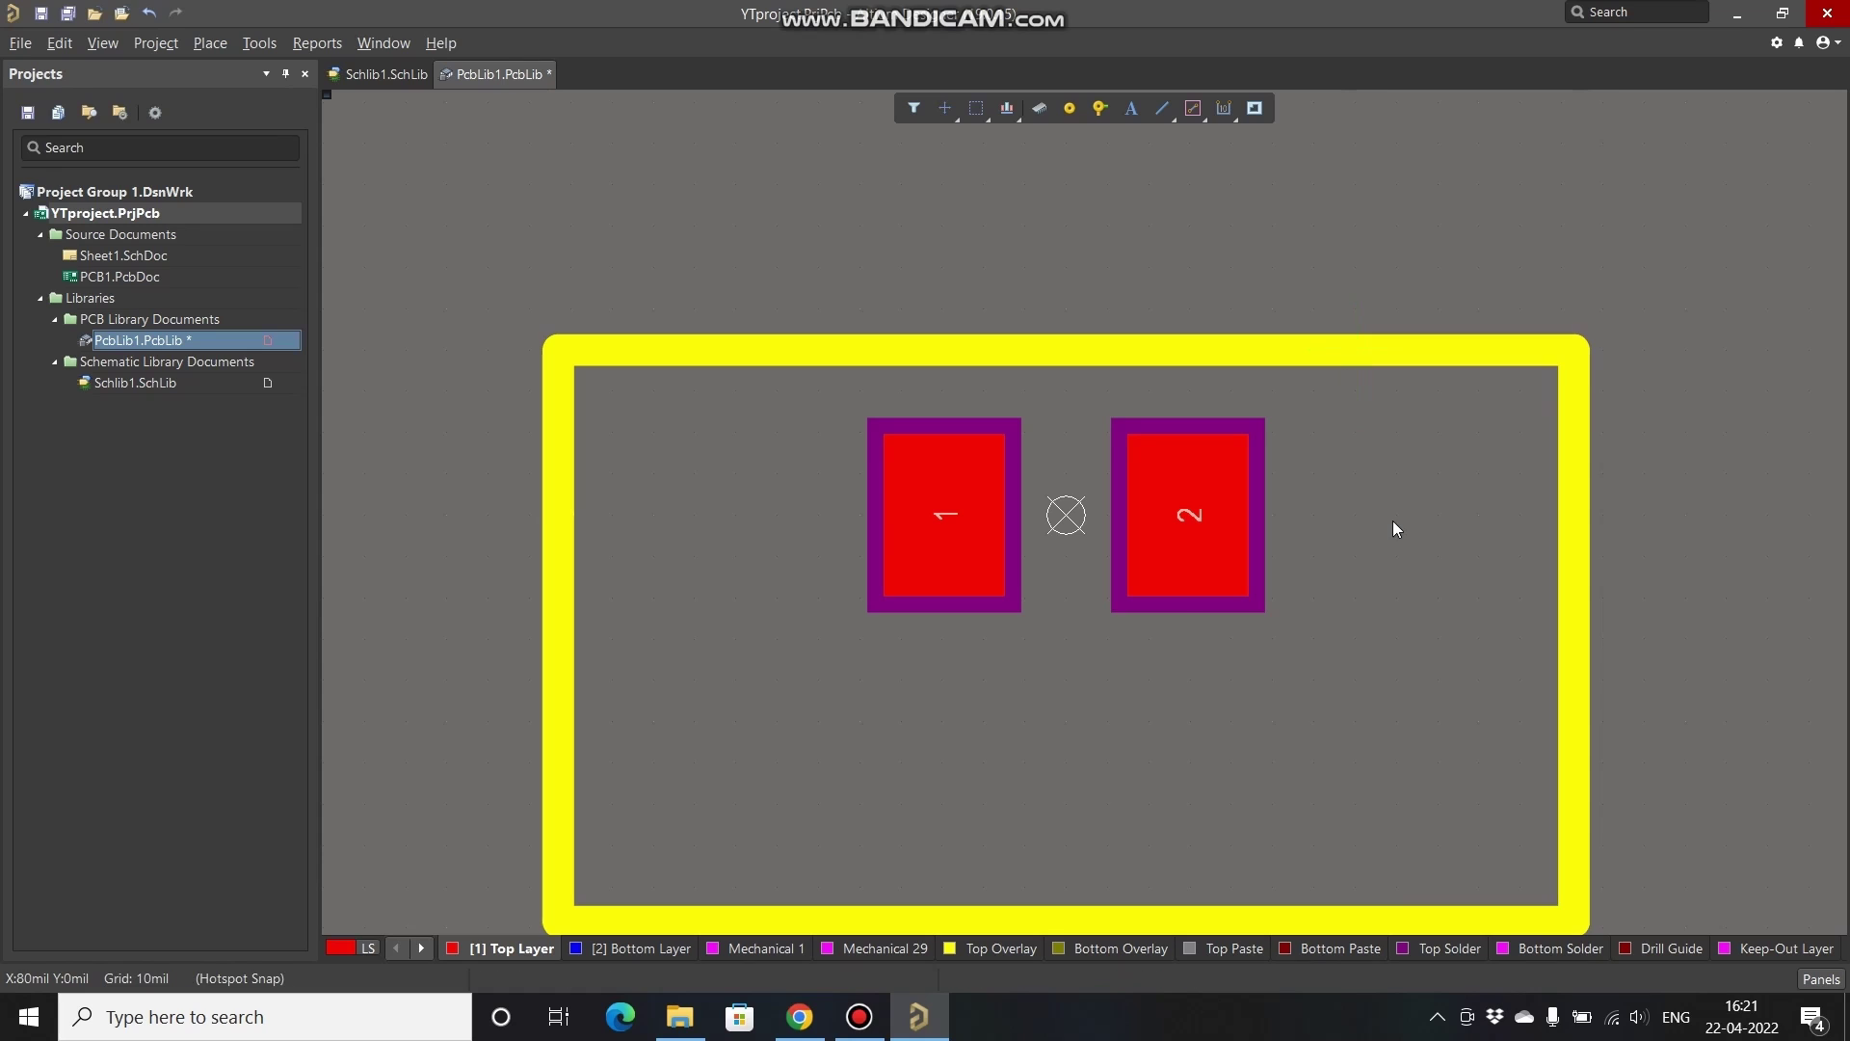
drag(1571, 530, 1317, 530)
drag(1037, 910, 1037, 674)
Step: Select the left outline track and delete it
click(555, 415)
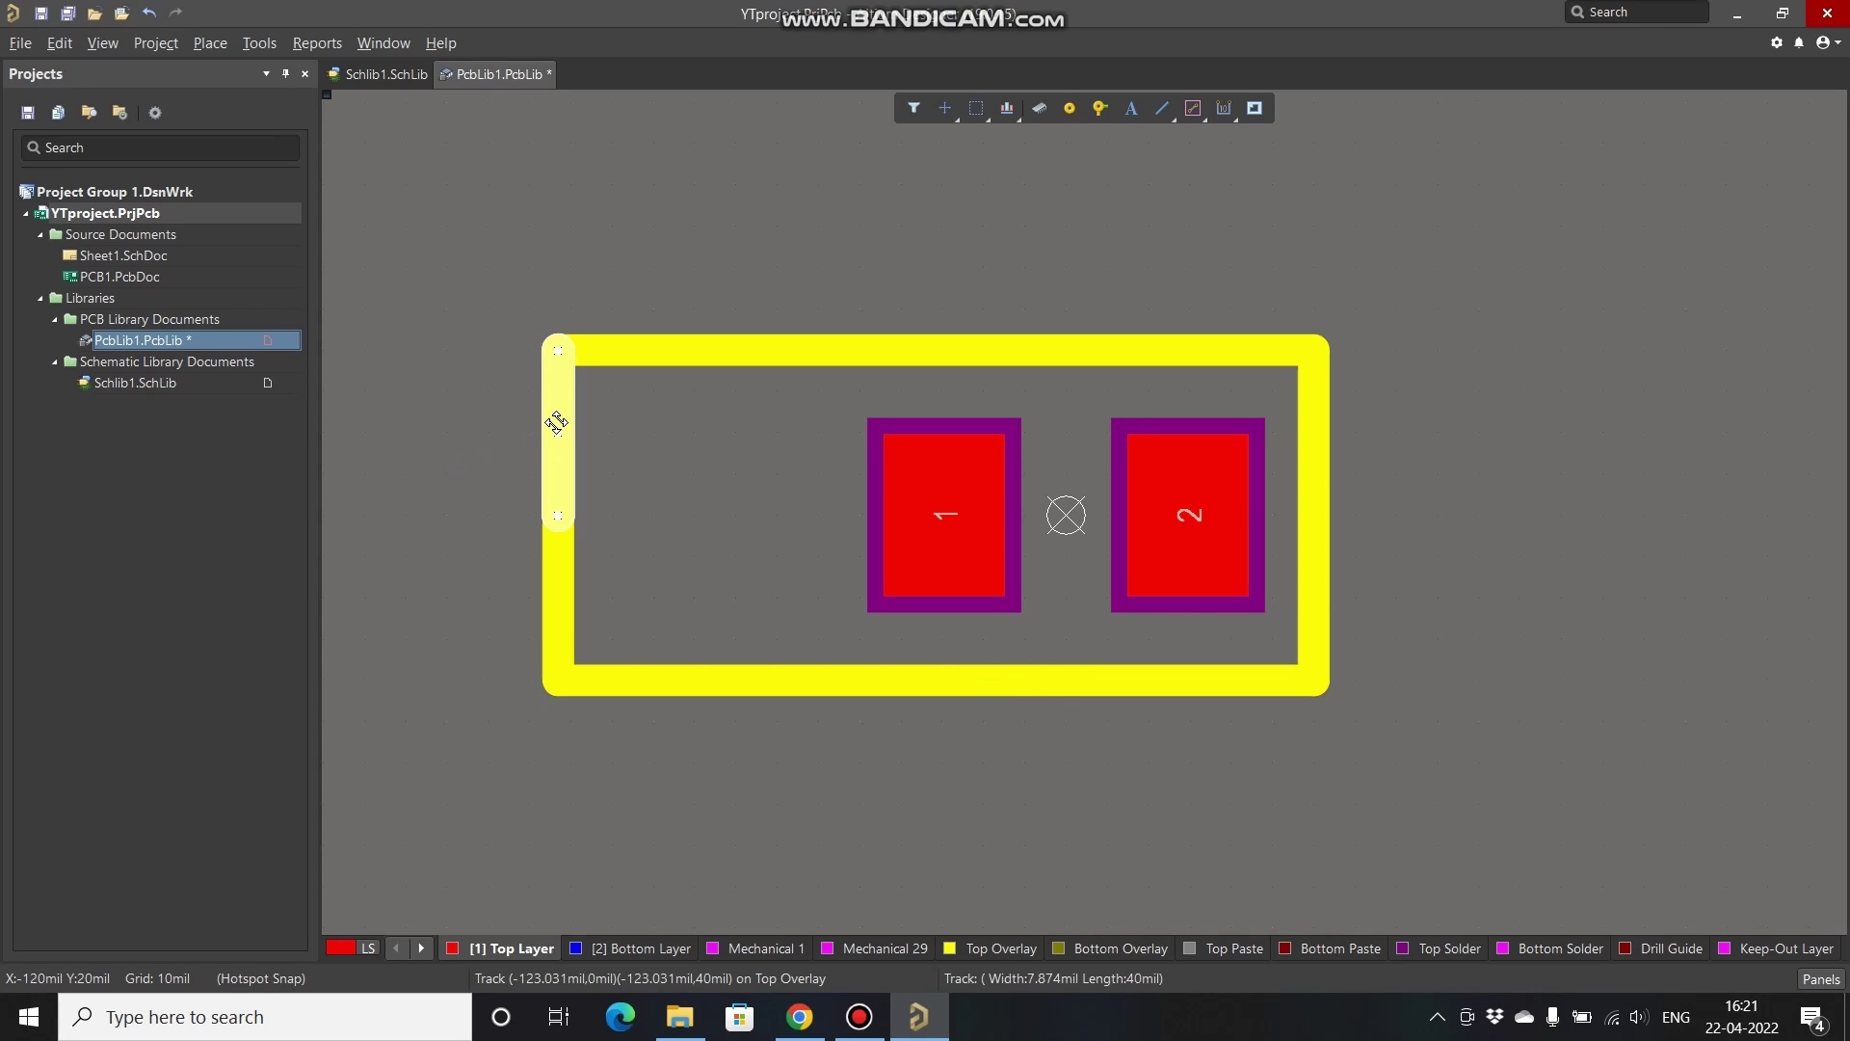
click(492, 533)
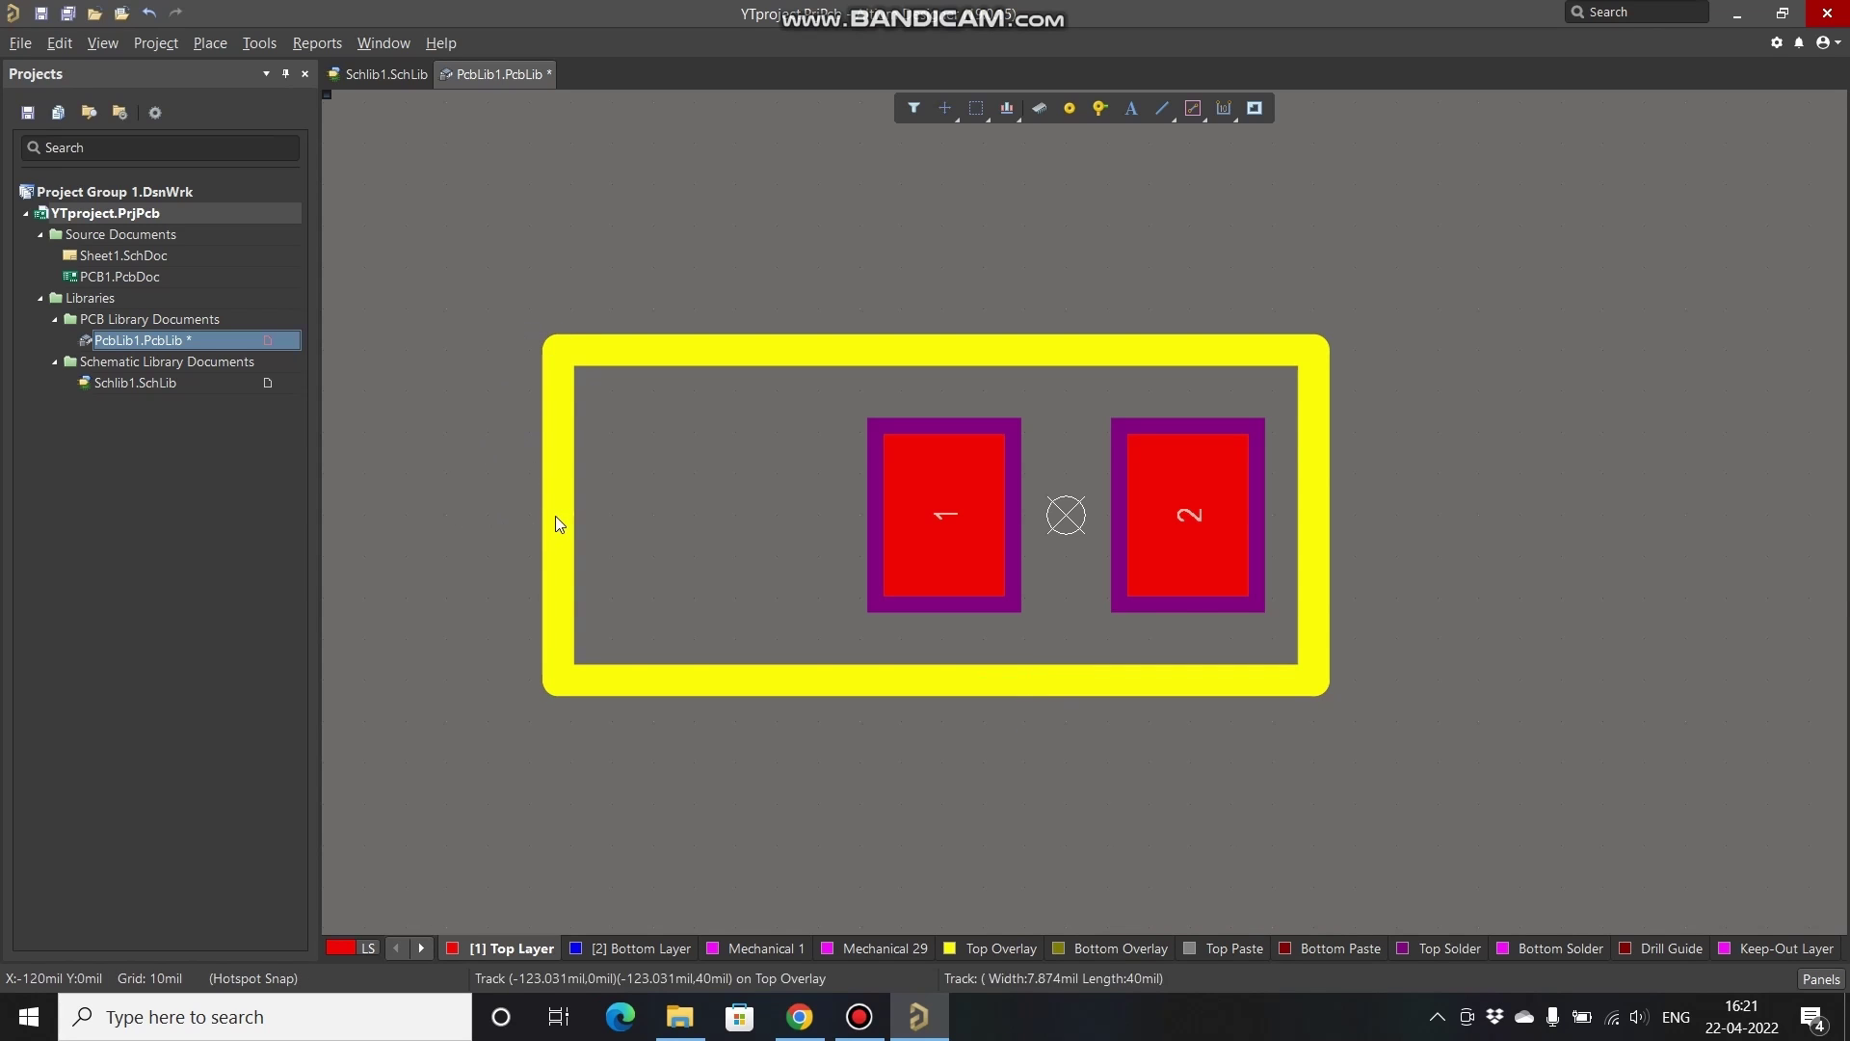
click(555, 432)
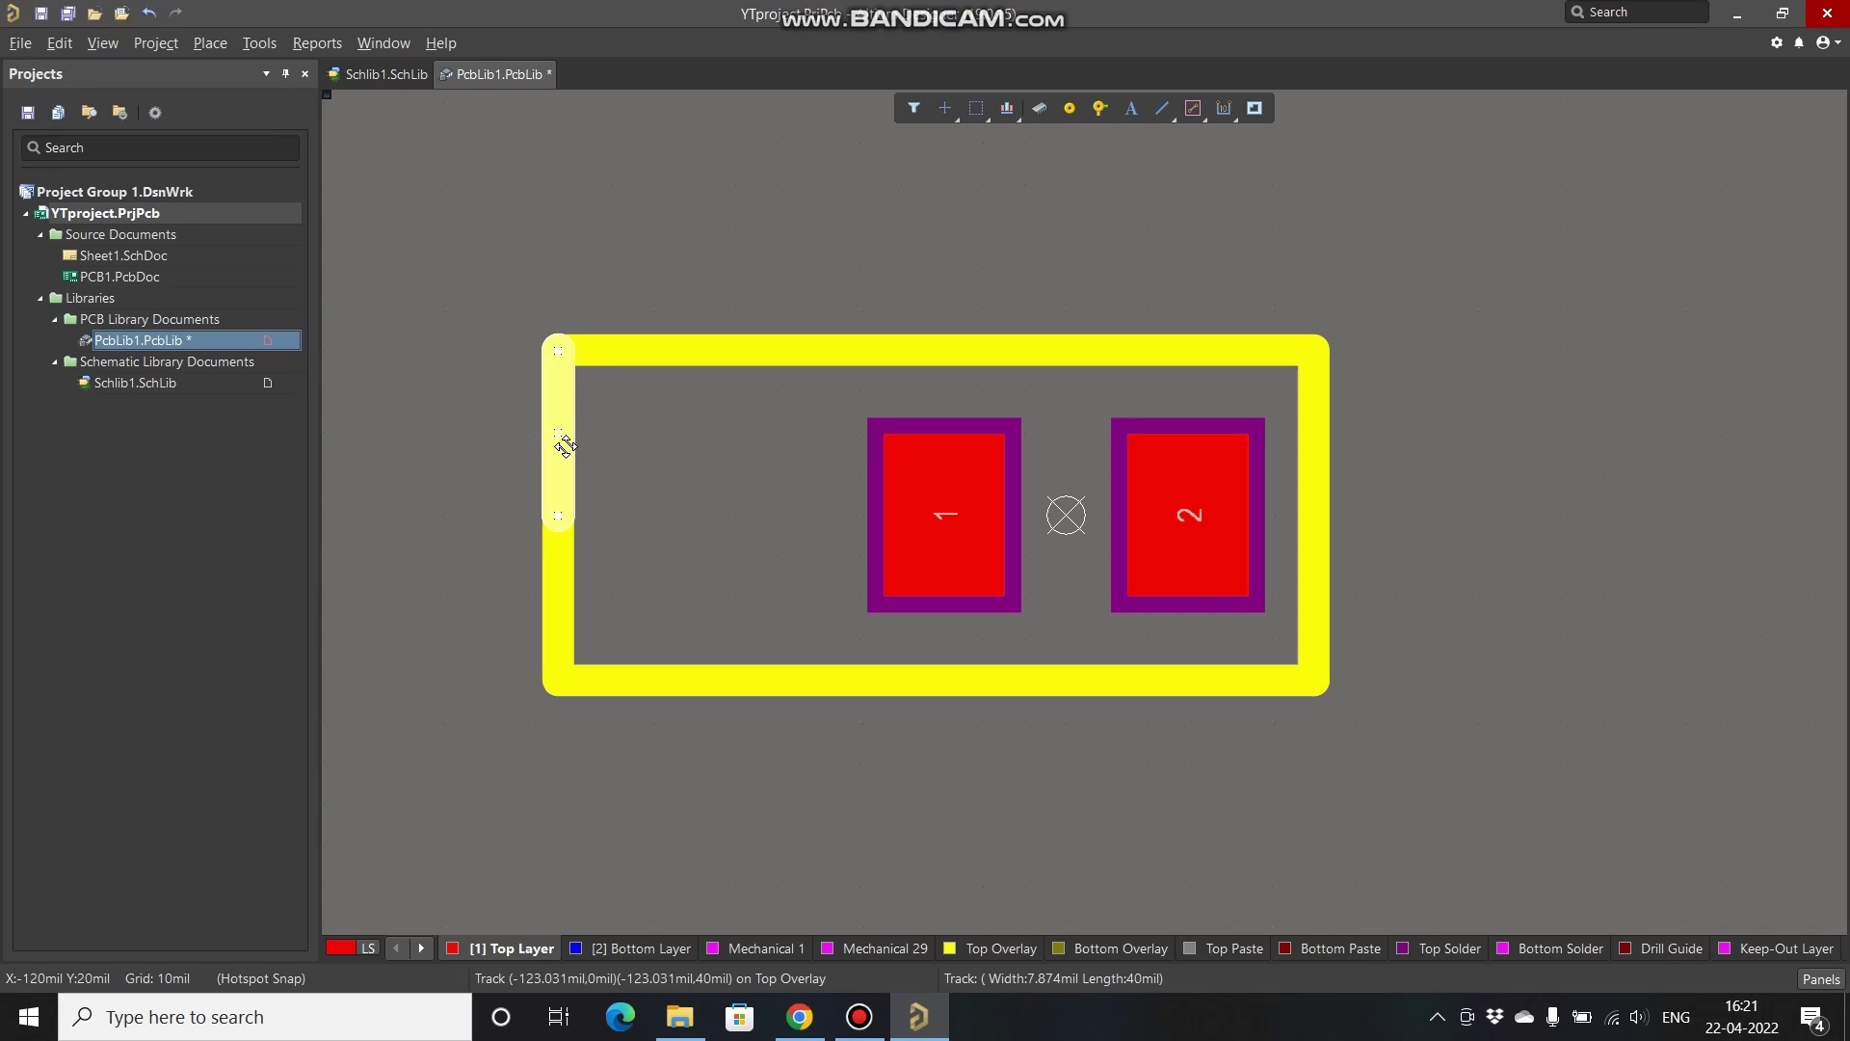
drag(563, 445, 562, 544)
key(Delete)
Step: On Top Overlay, shorten the top and bottom outline tracks from their left ends
click(980, 945)
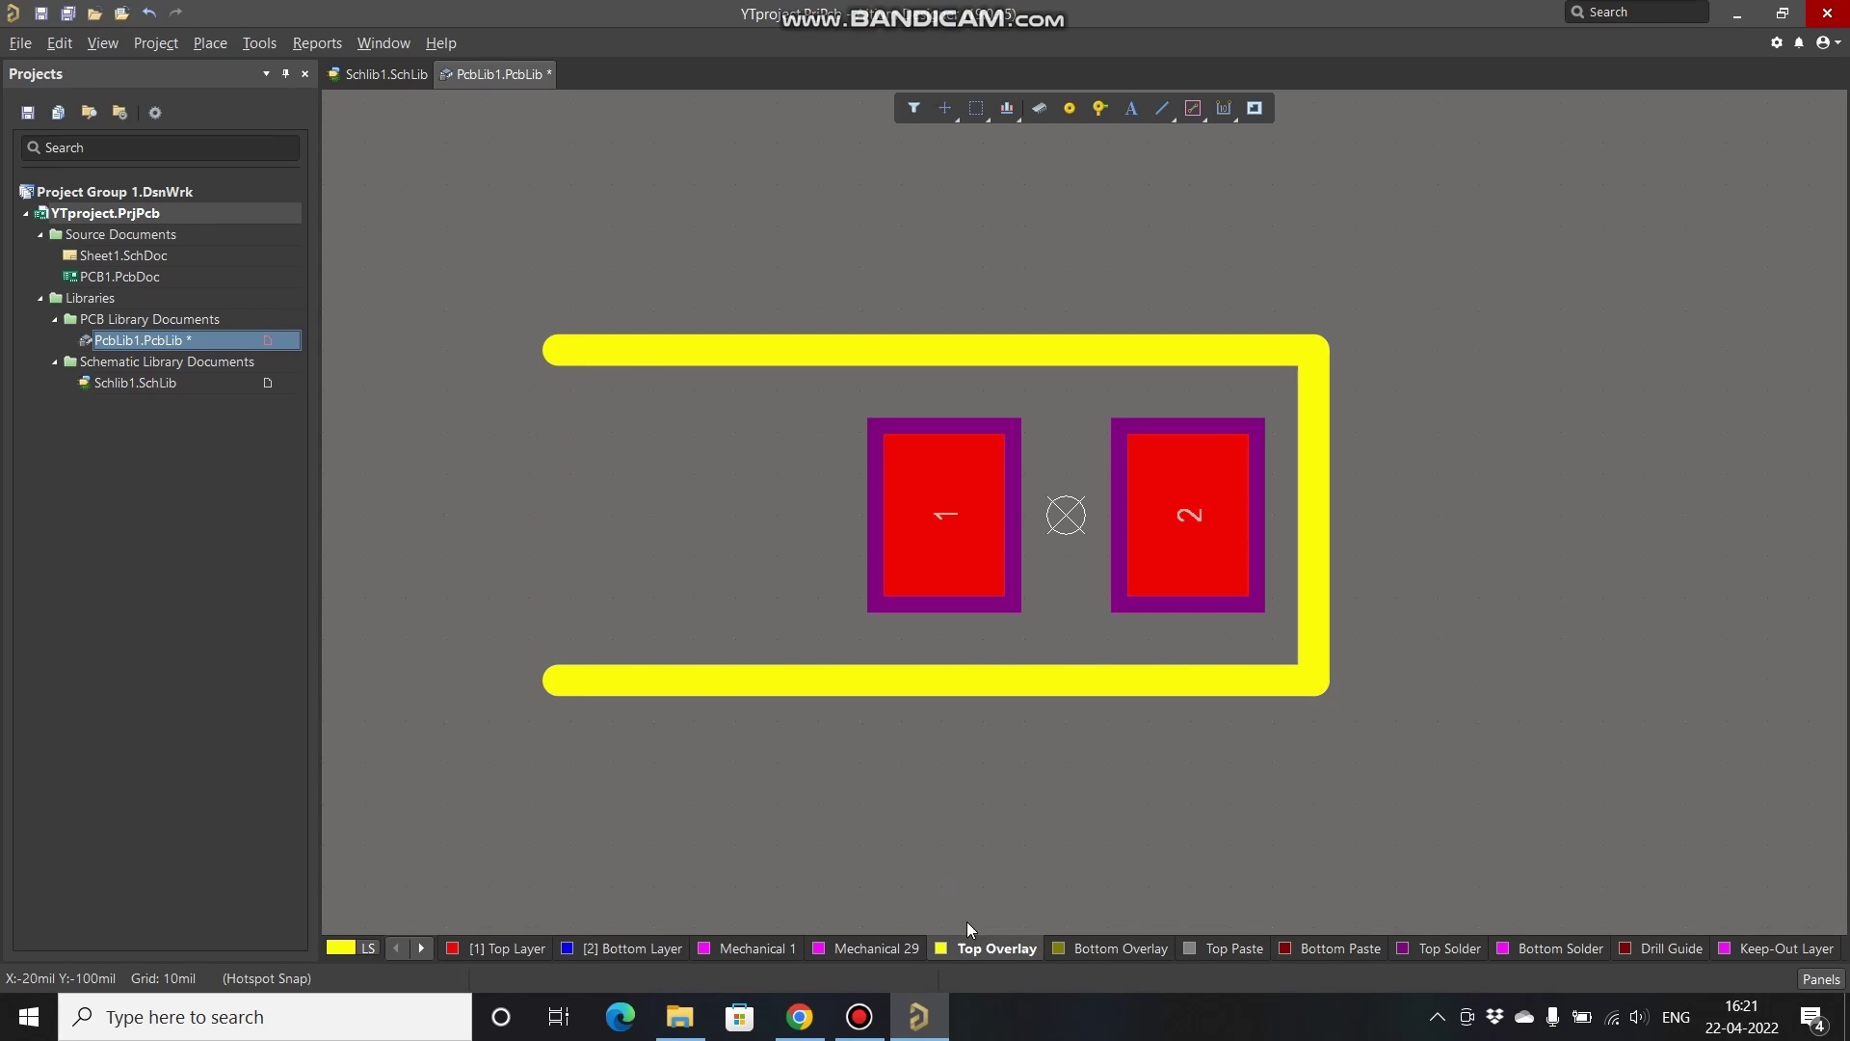
click(621, 351)
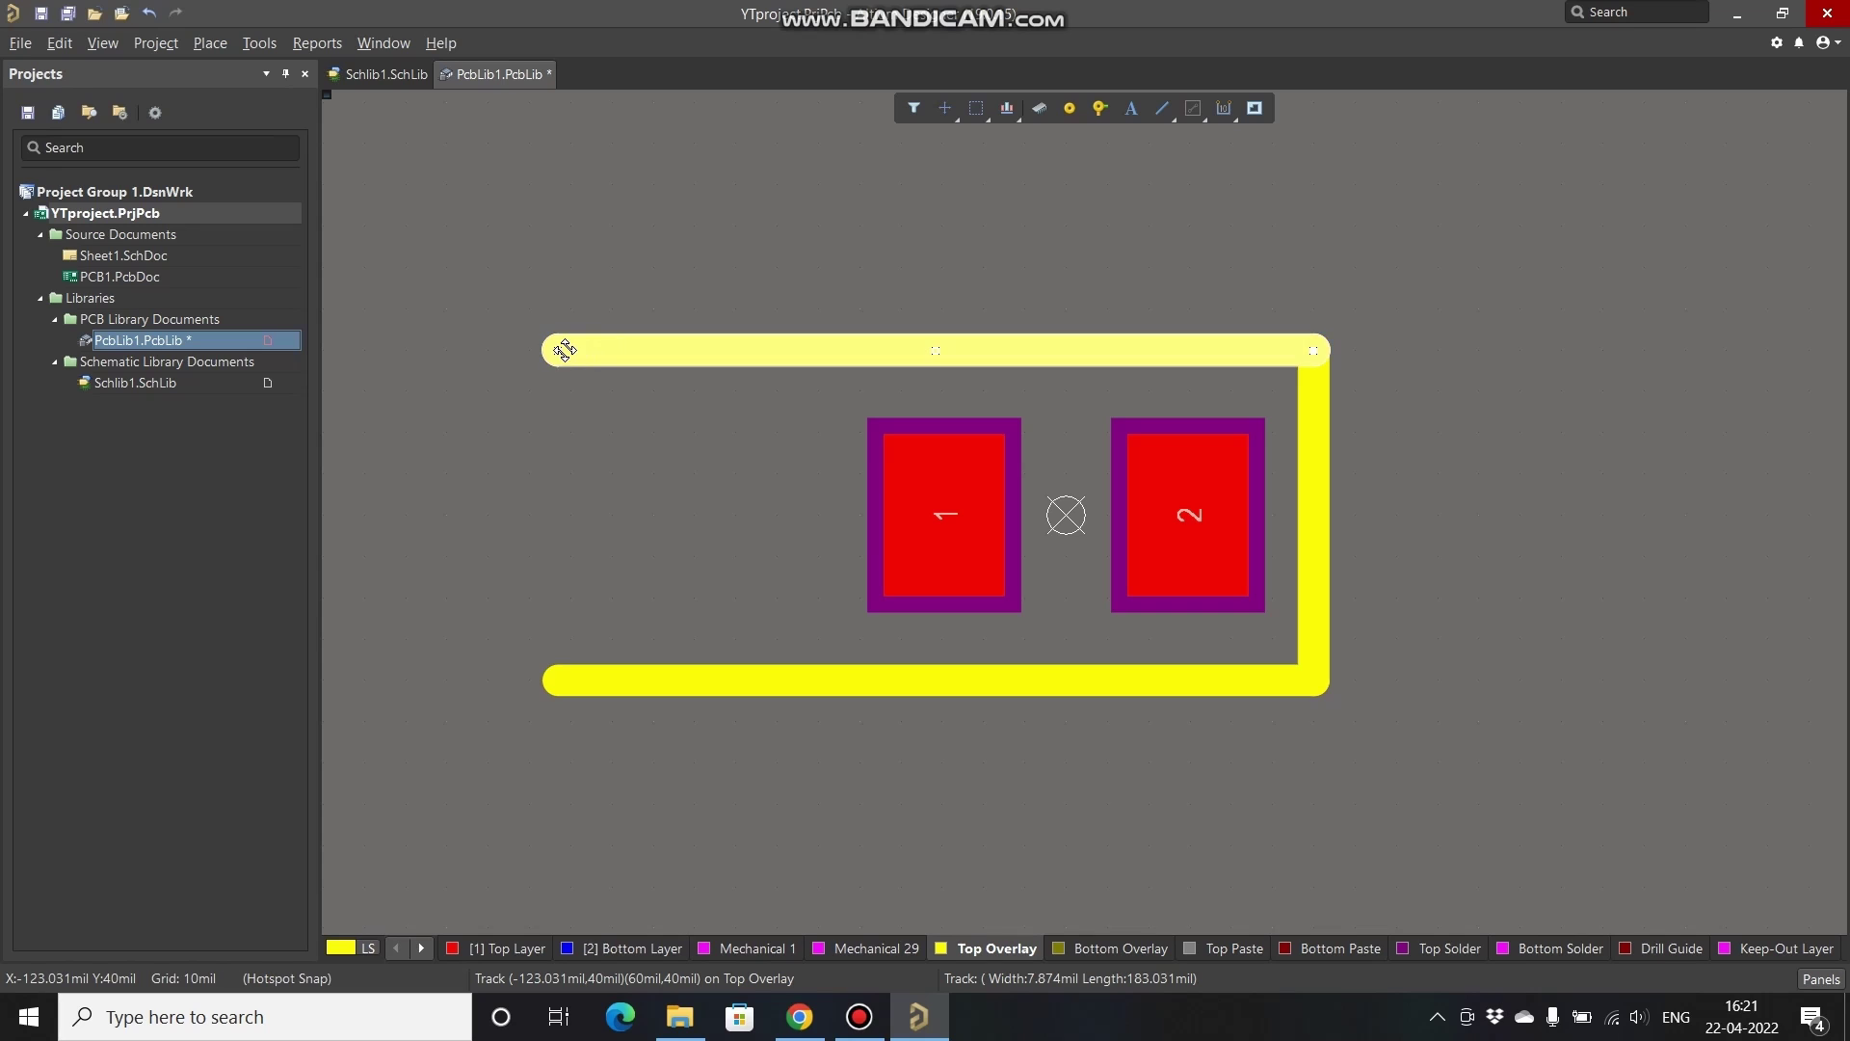
drag(562, 351, 810, 351)
click(678, 638)
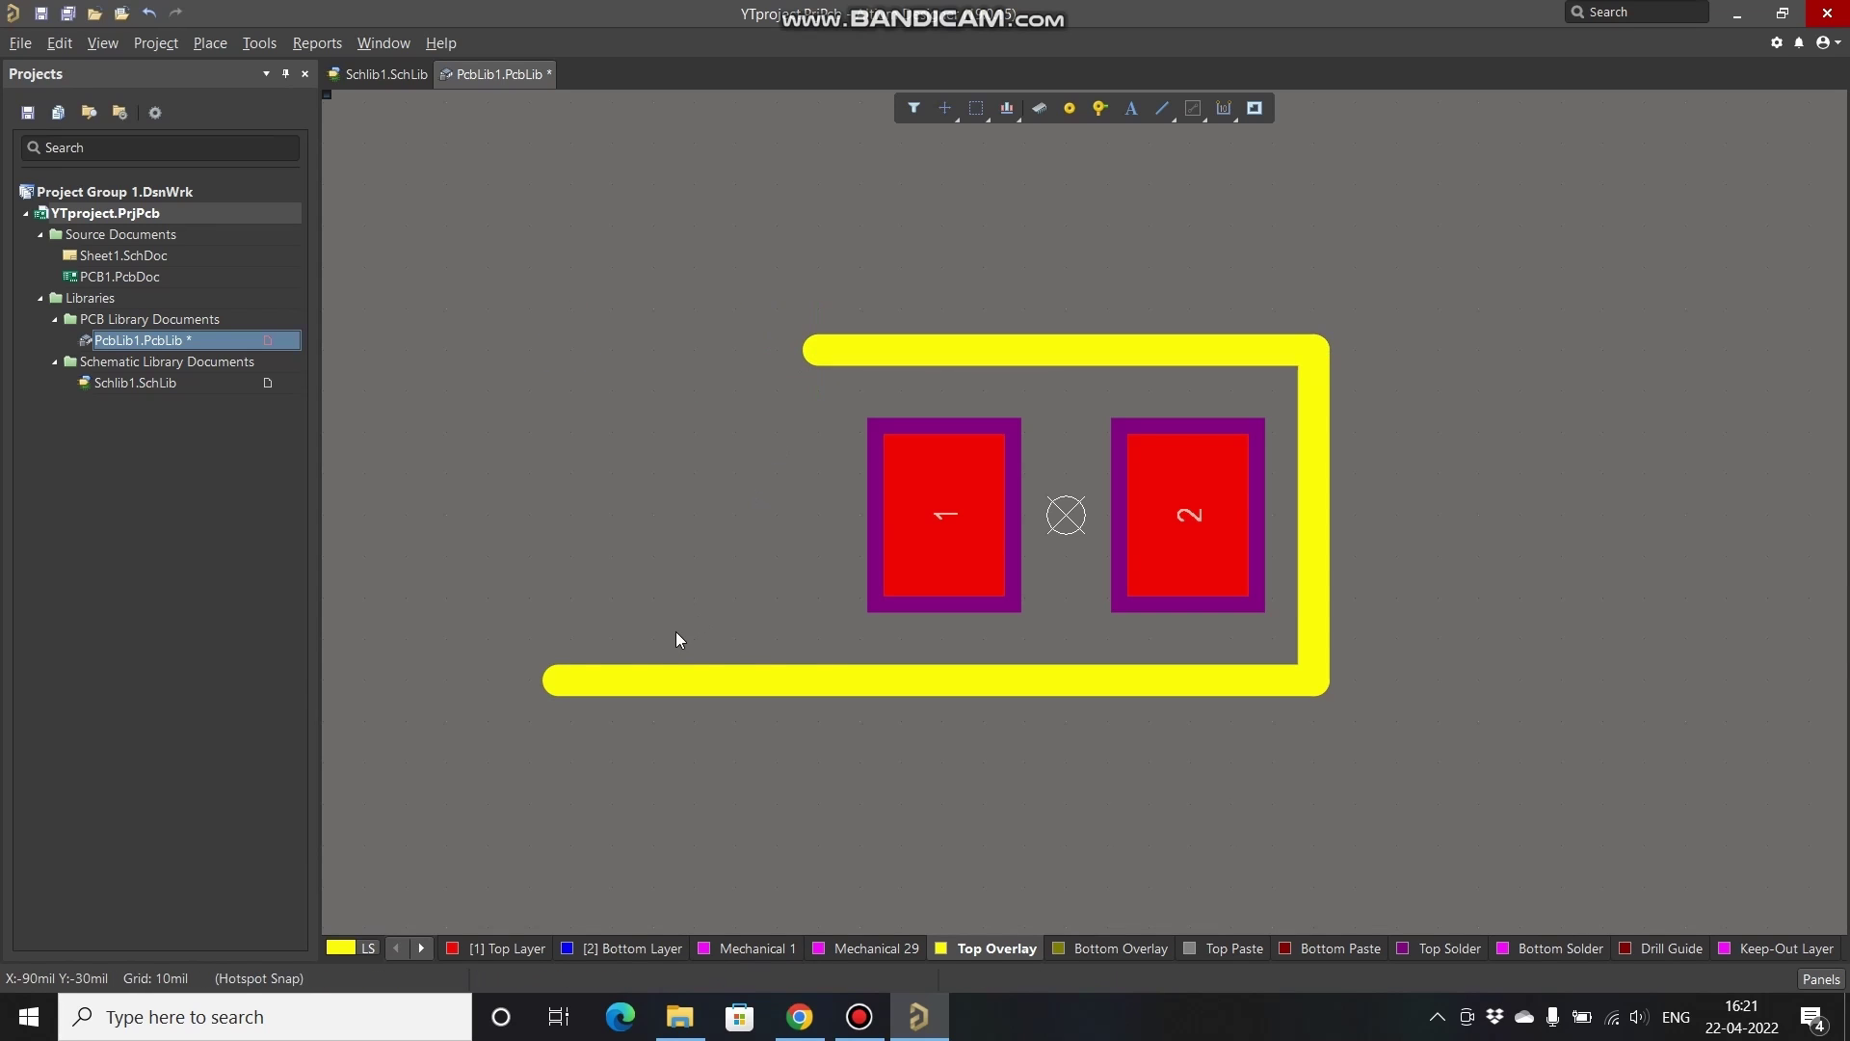
click(667, 678)
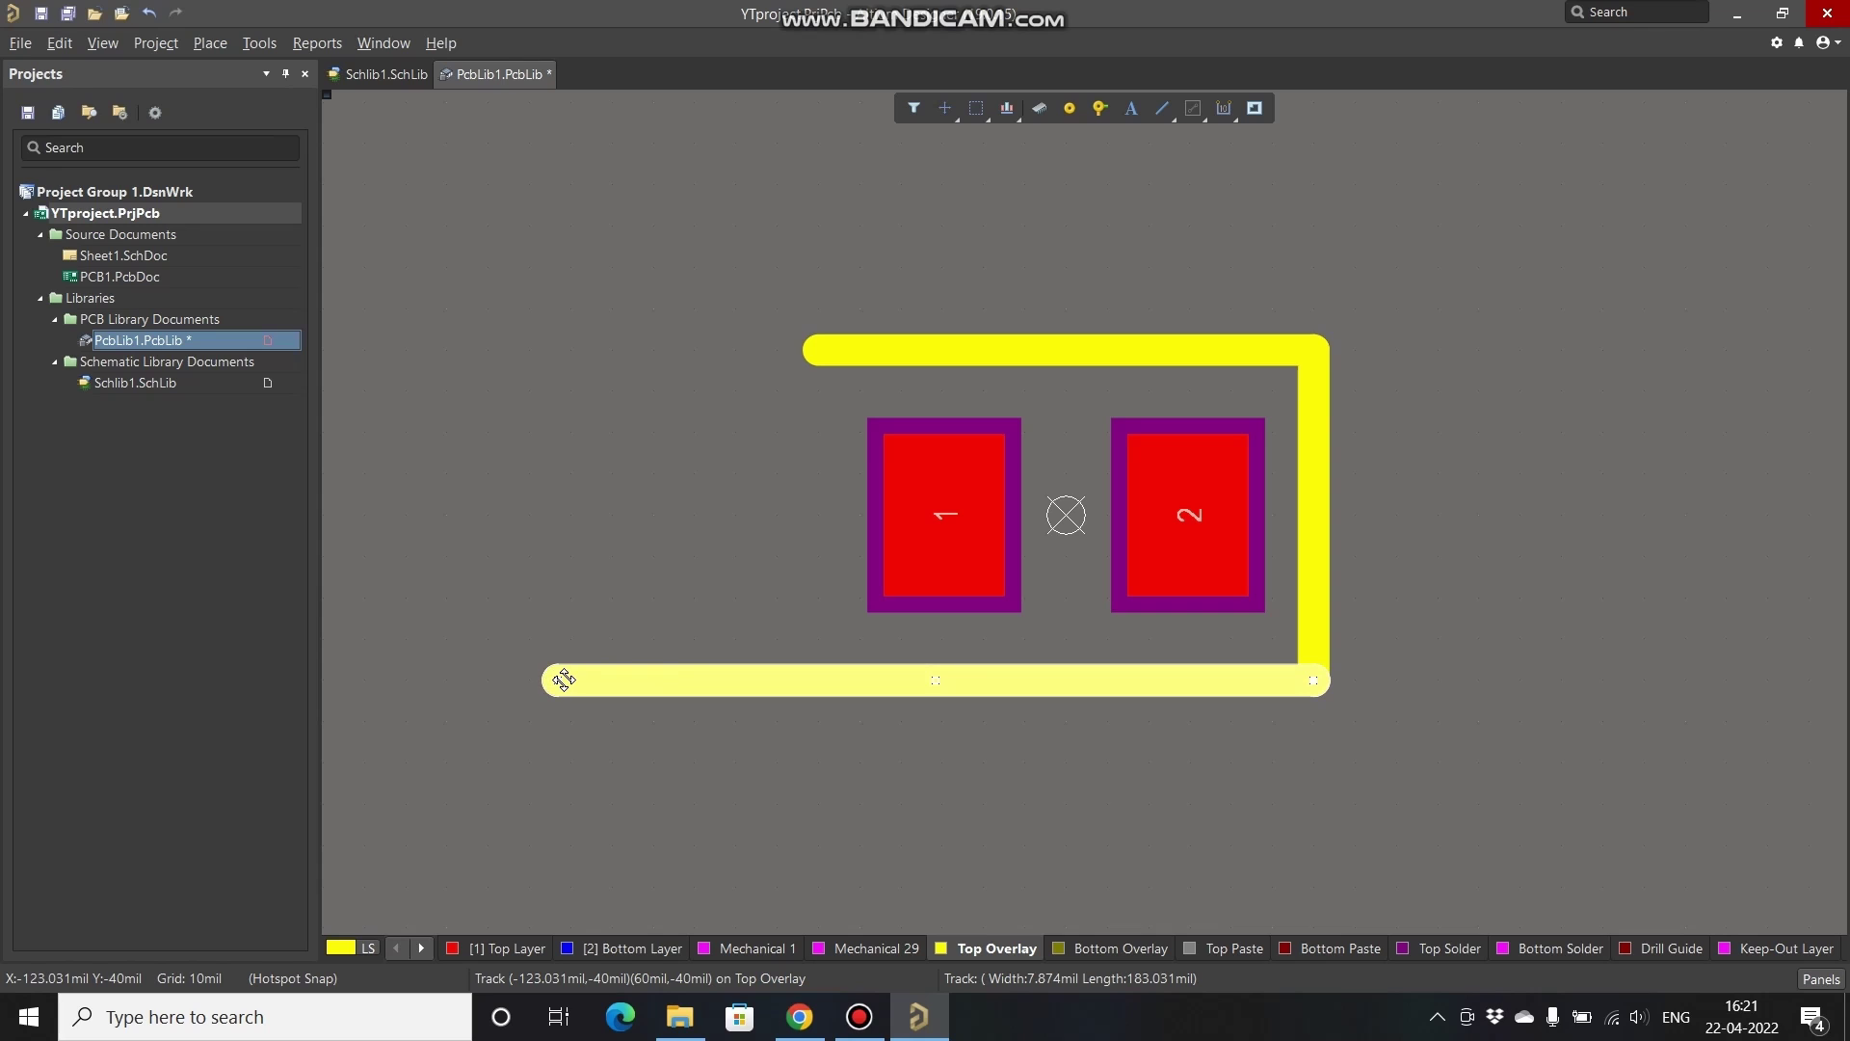
drag(563, 679, 817, 679)
click(678, 546)
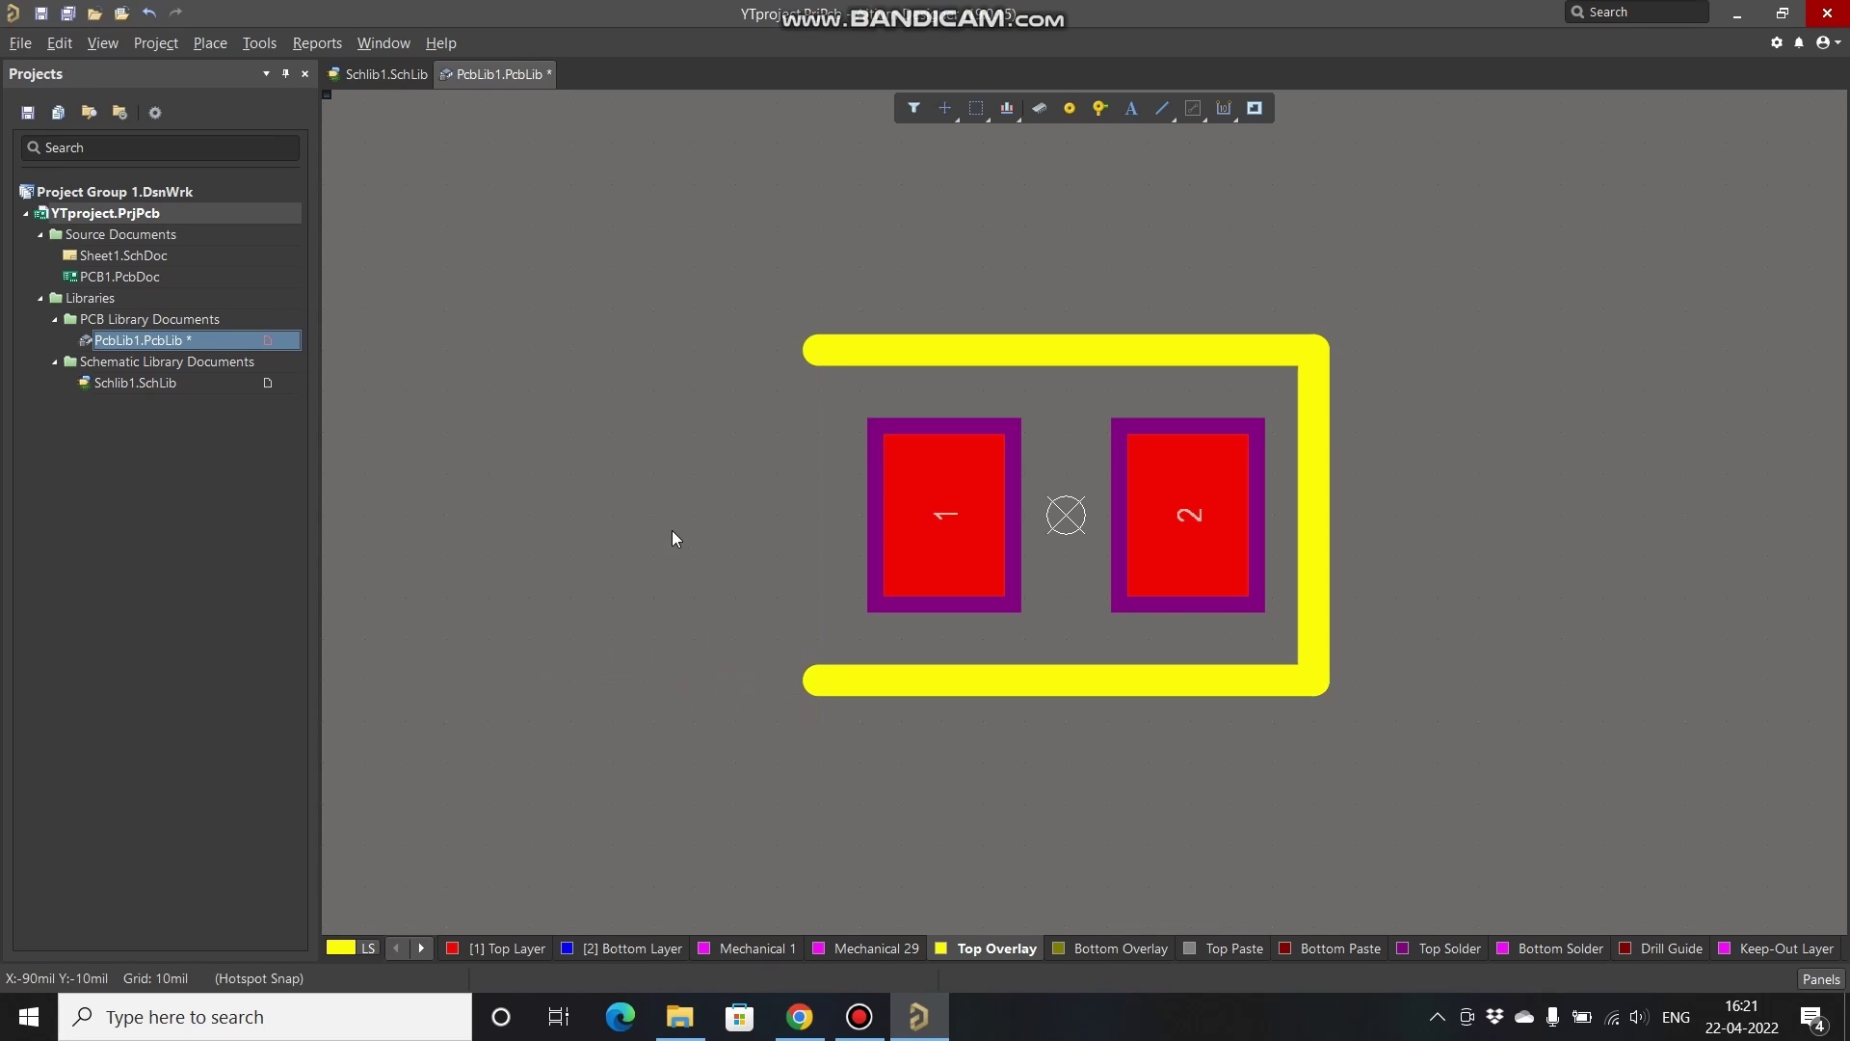
Step: Draw a new left outline edge with Place > Line from the top end to the bottom-left corner
right_click(493, 222)
mouse_move(655, 302)
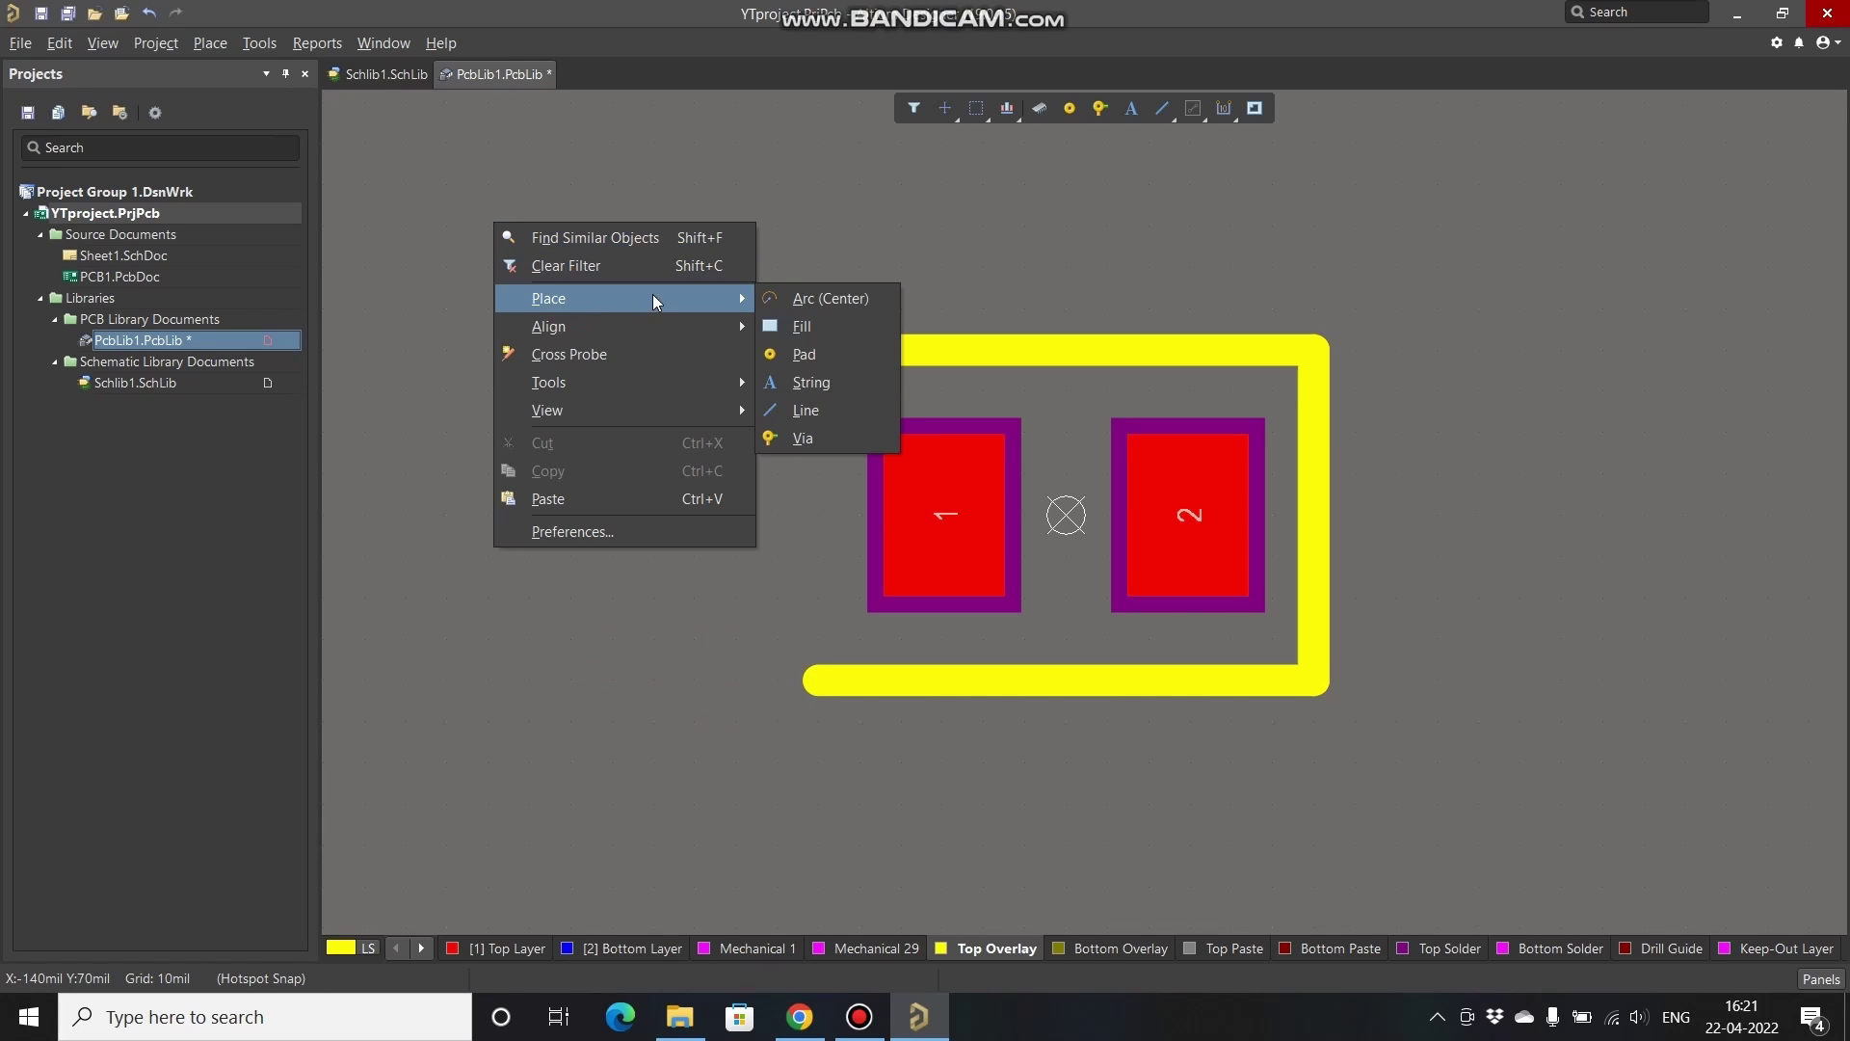
click(805, 409)
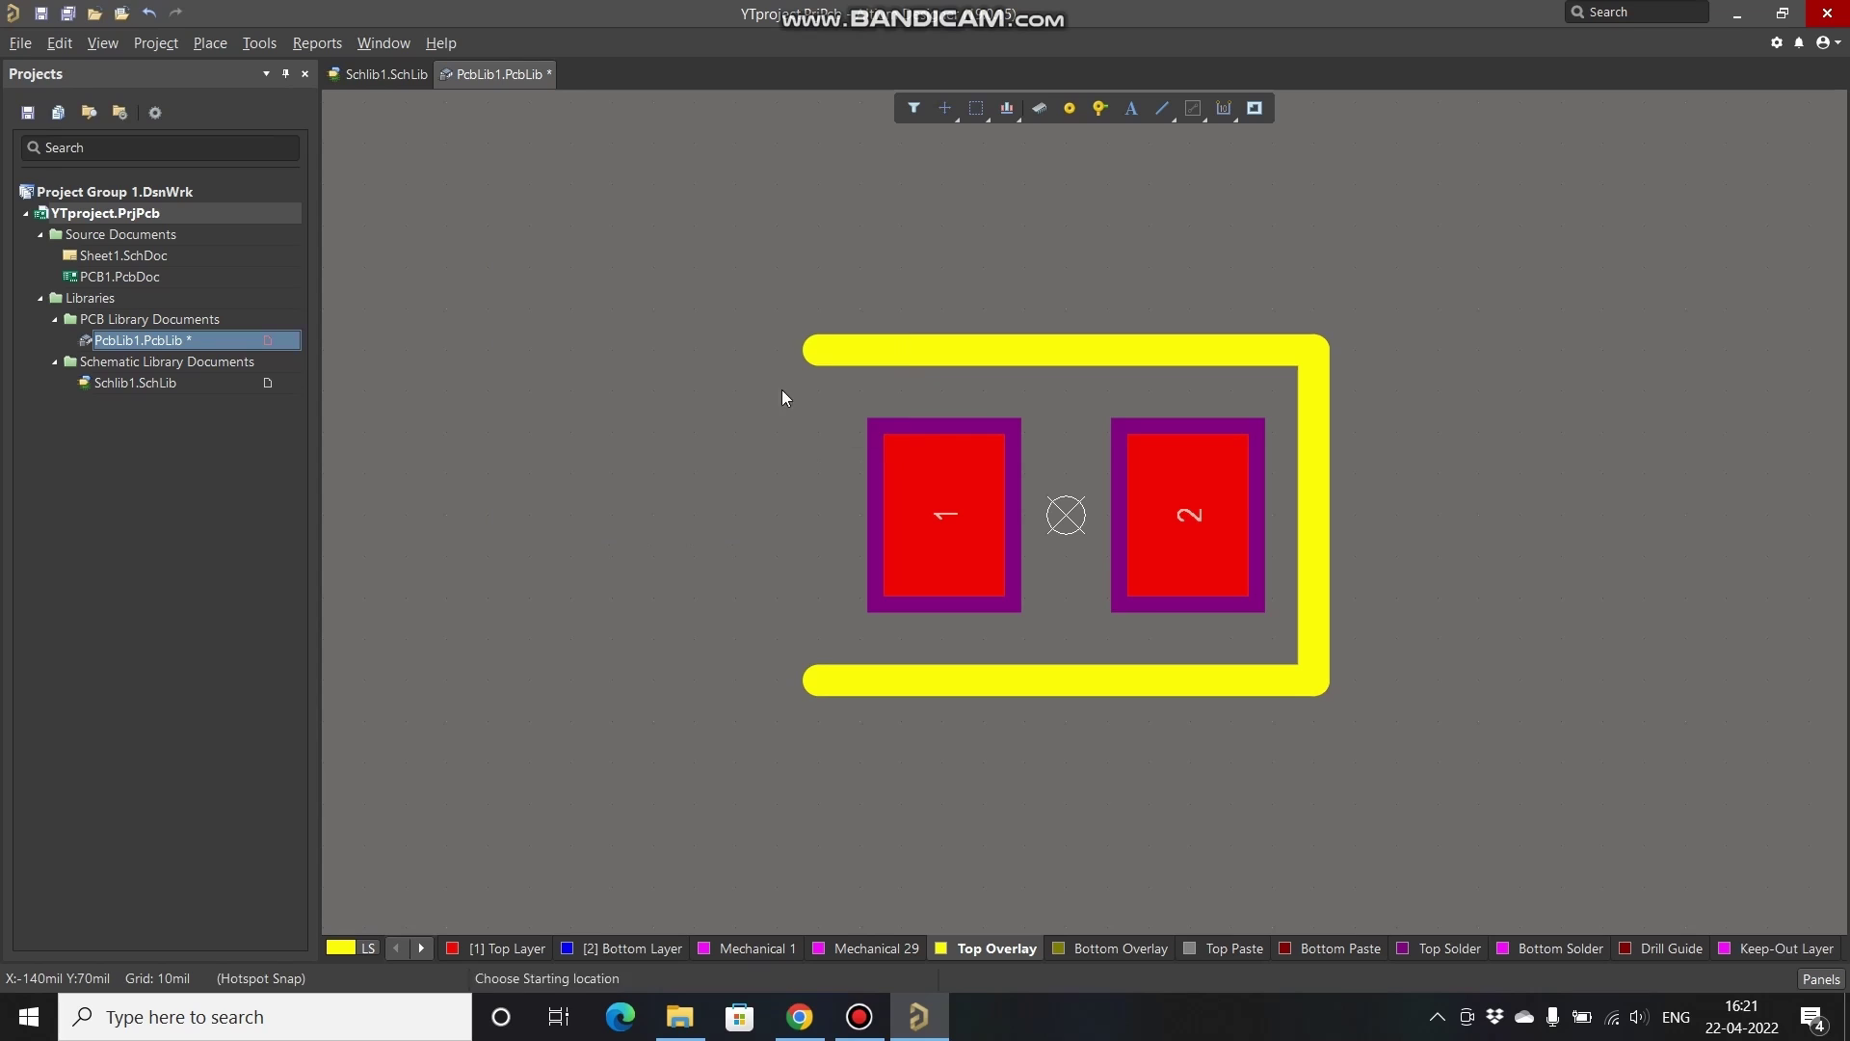
click(825, 354)
click(821, 678)
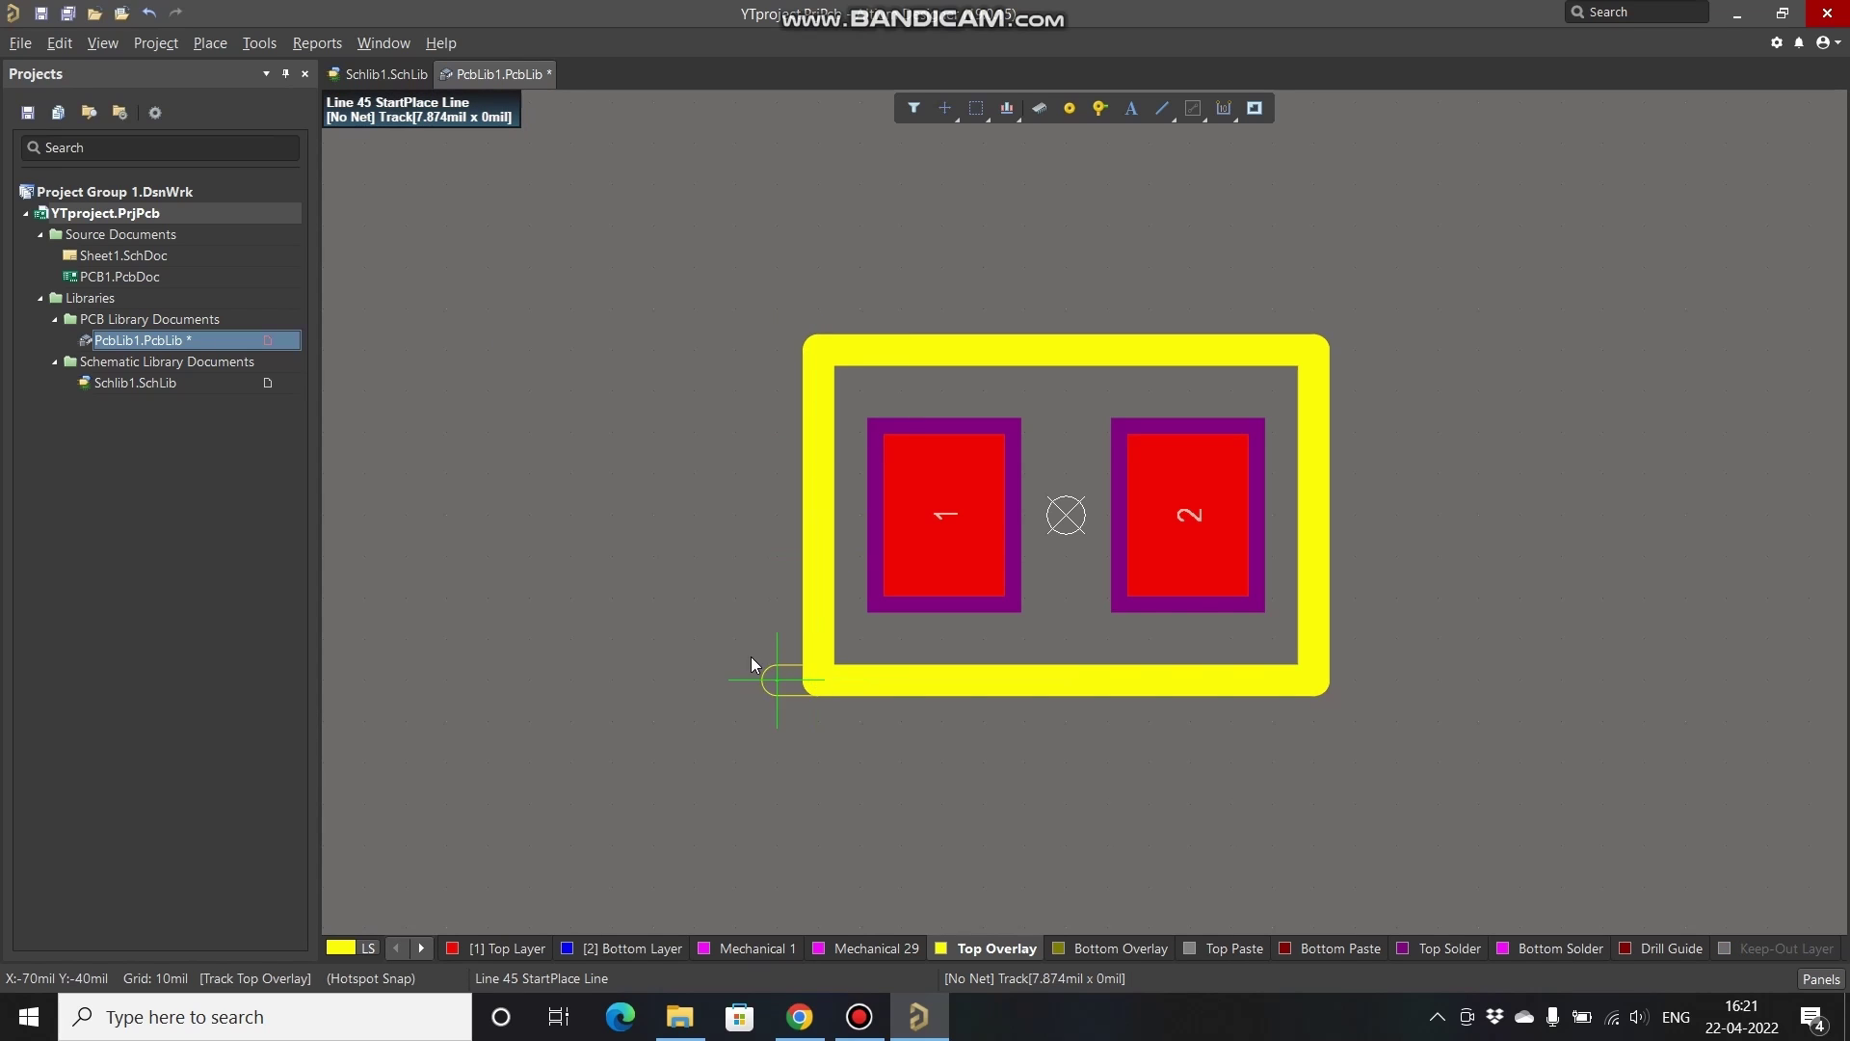
right_click(704, 647)
right_click(724, 516)
right_drag(725, 516, 689, 508)
Step: Save the footprint library with Ctrl+S and make Top Layer the active layer
key(ctrl+s)
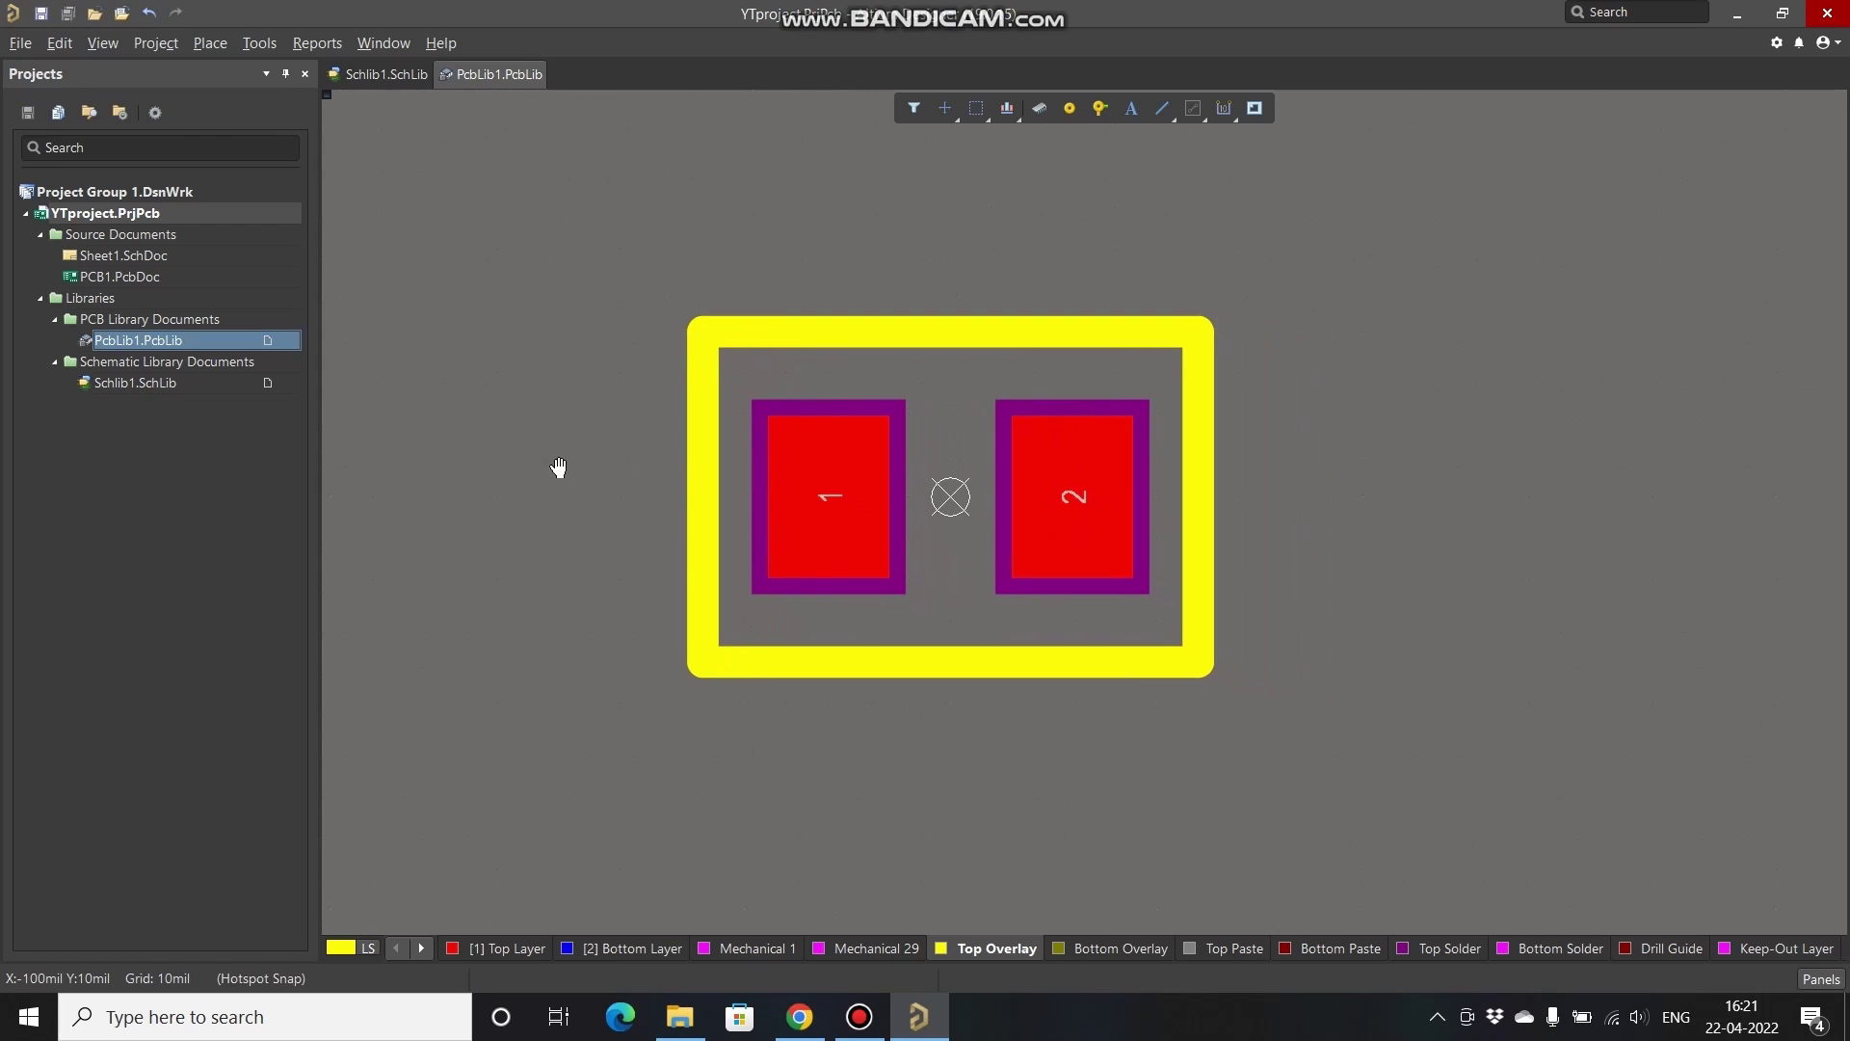
ctrl+scroll(969, 553, up, 1)
ctrl+scroll(966, 511, up, 1)
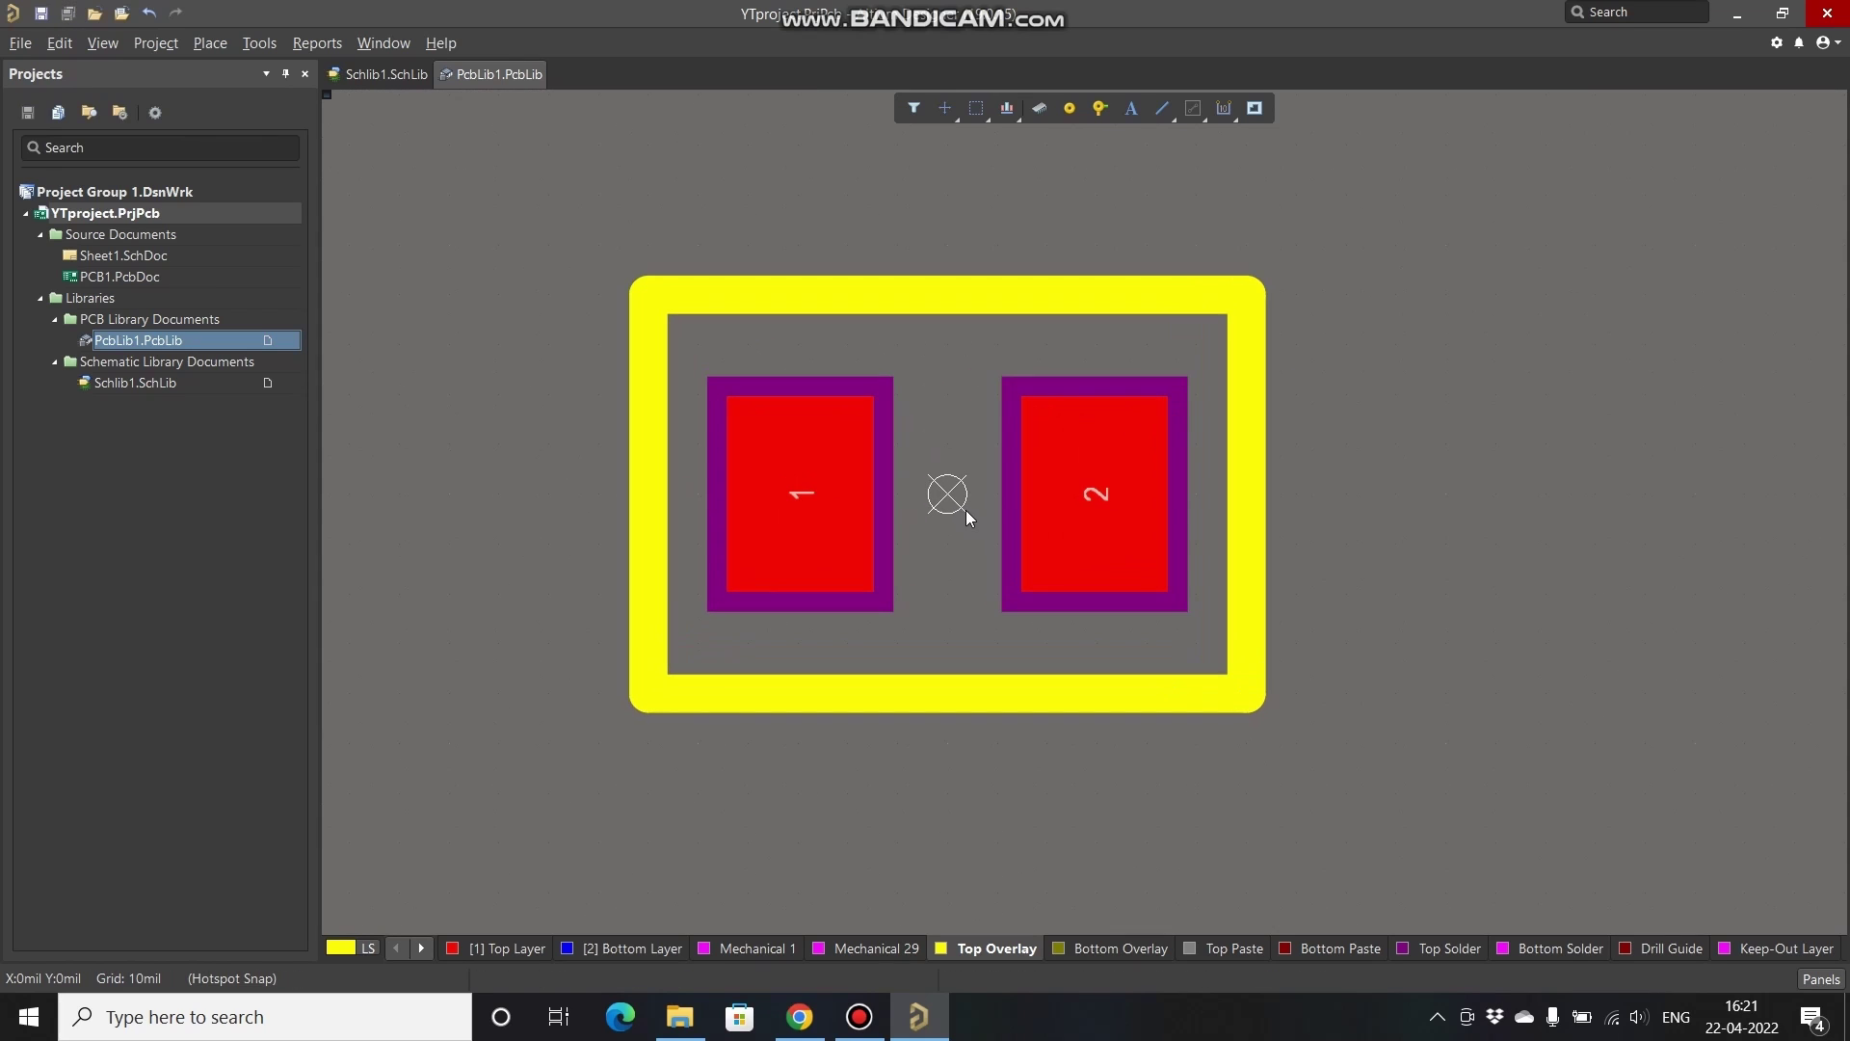
click(524, 940)
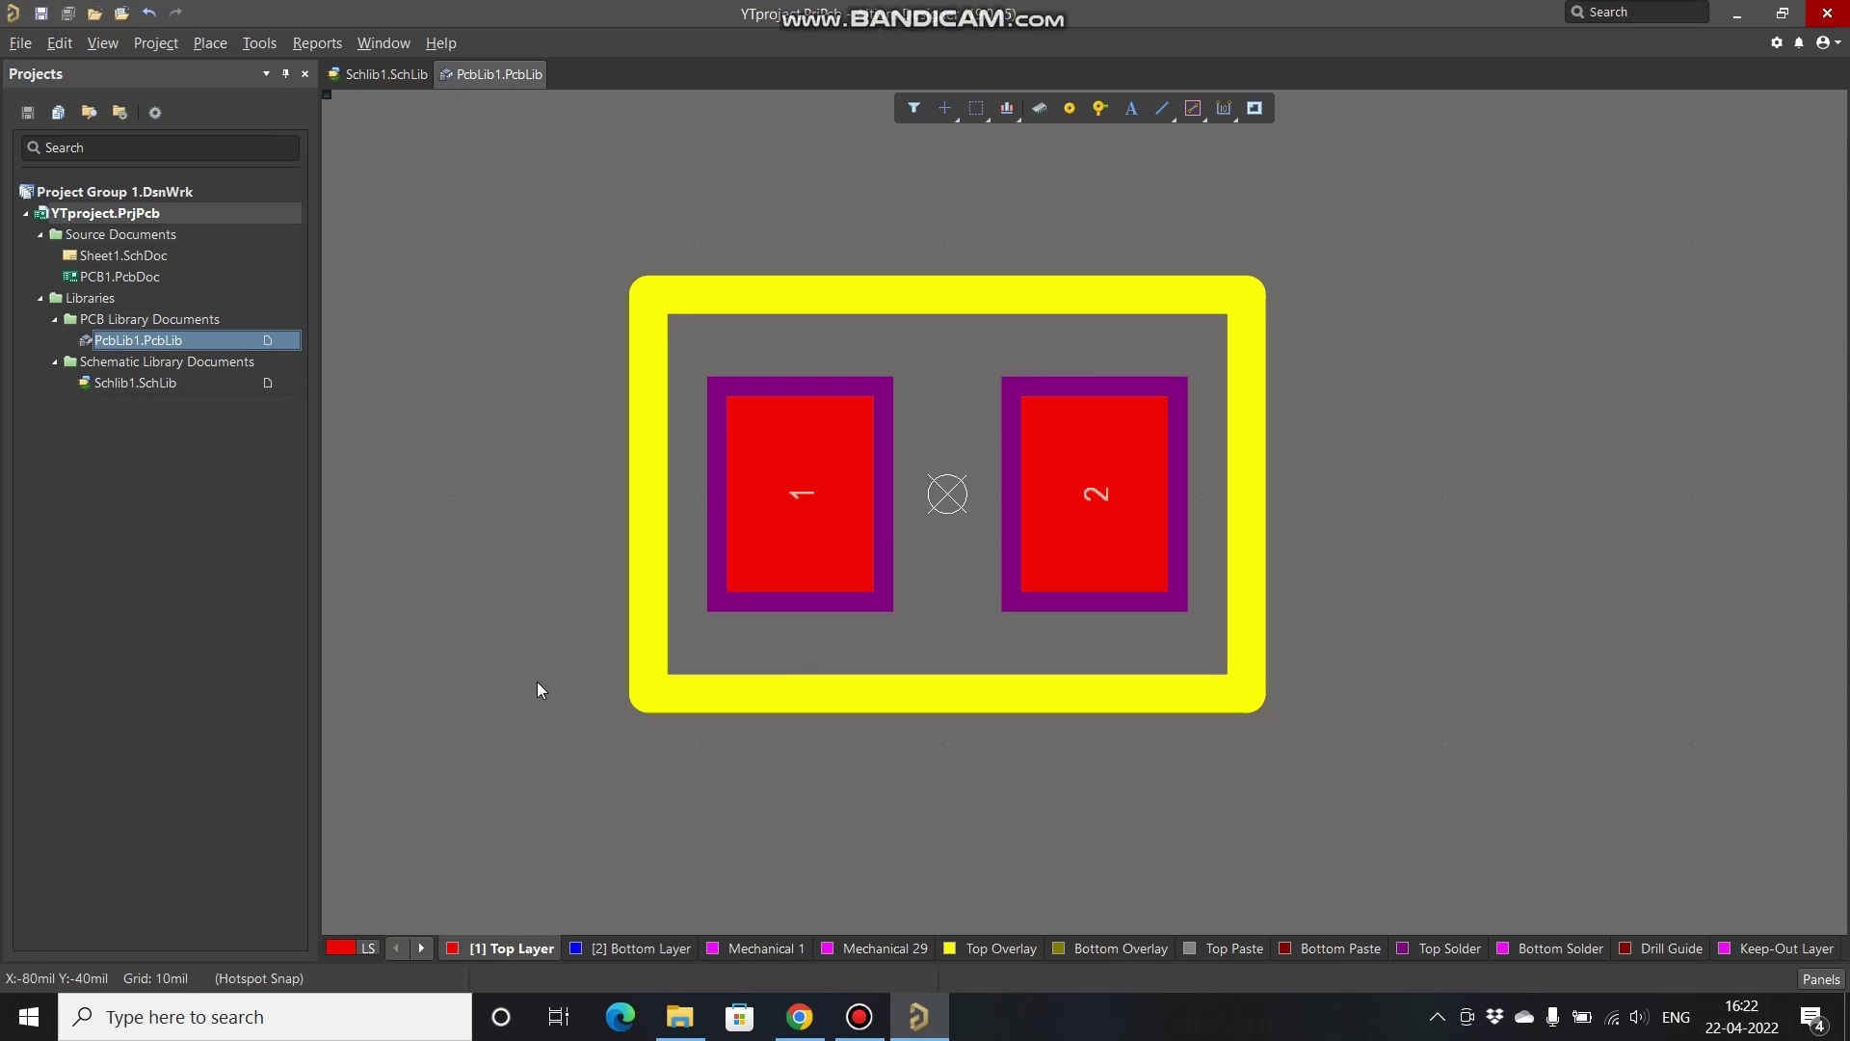
Step: Go to the Digi-Key product page and follow its RCS060310K0JNEA SnapEDA CAD model link
click(799, 1017)
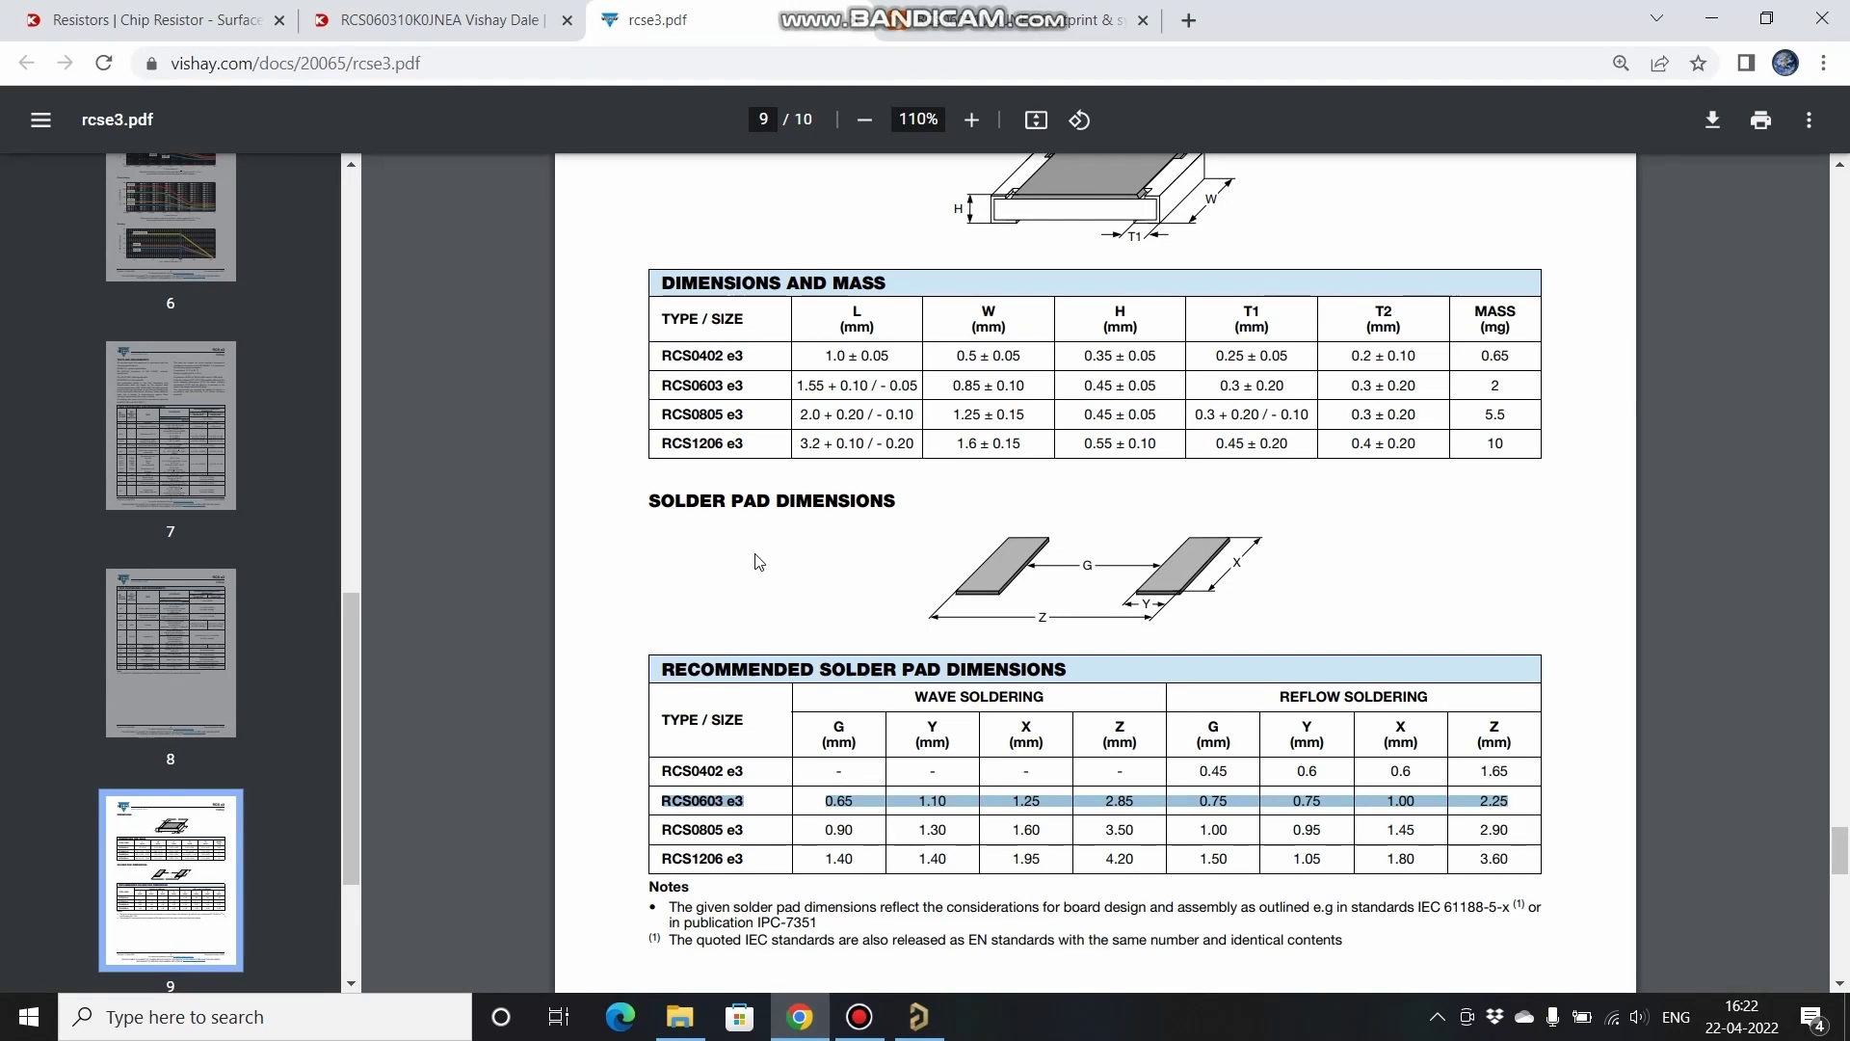
click(458, 27)
scroll(539, 713, down, 5)
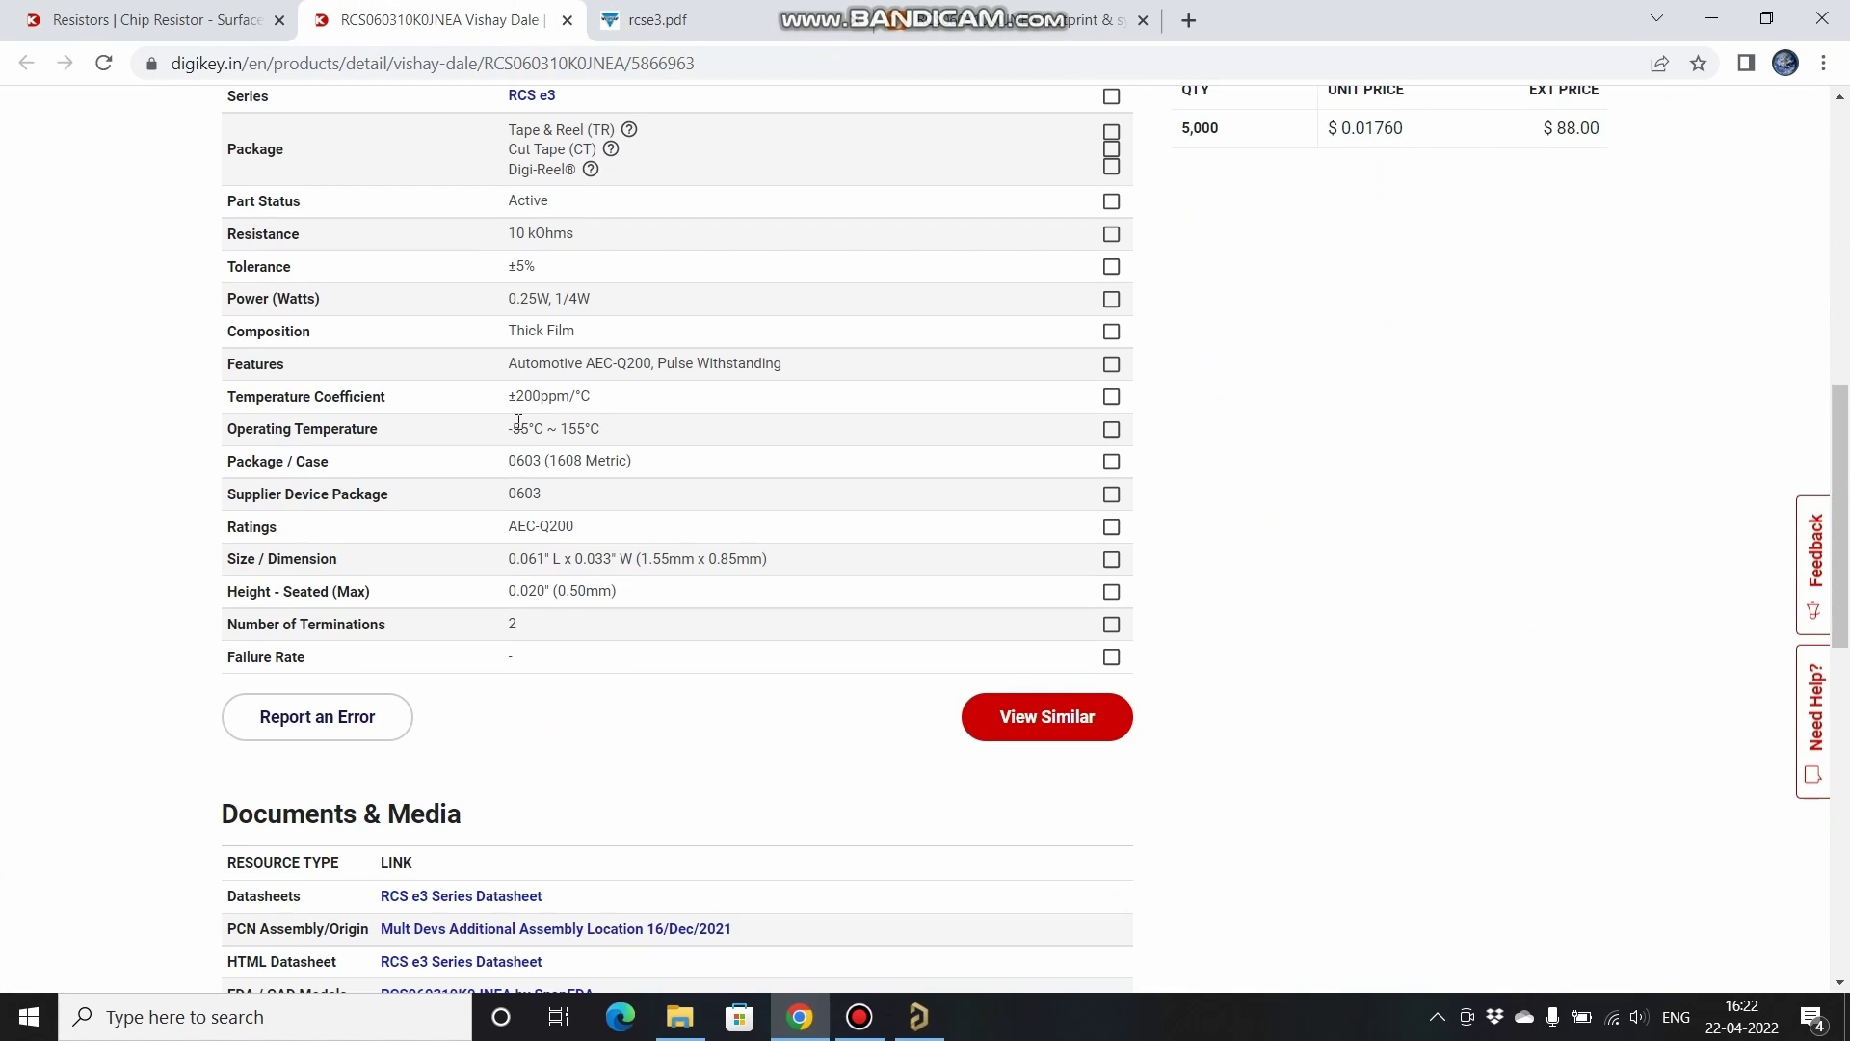
scroll(485, 466, down, 2)
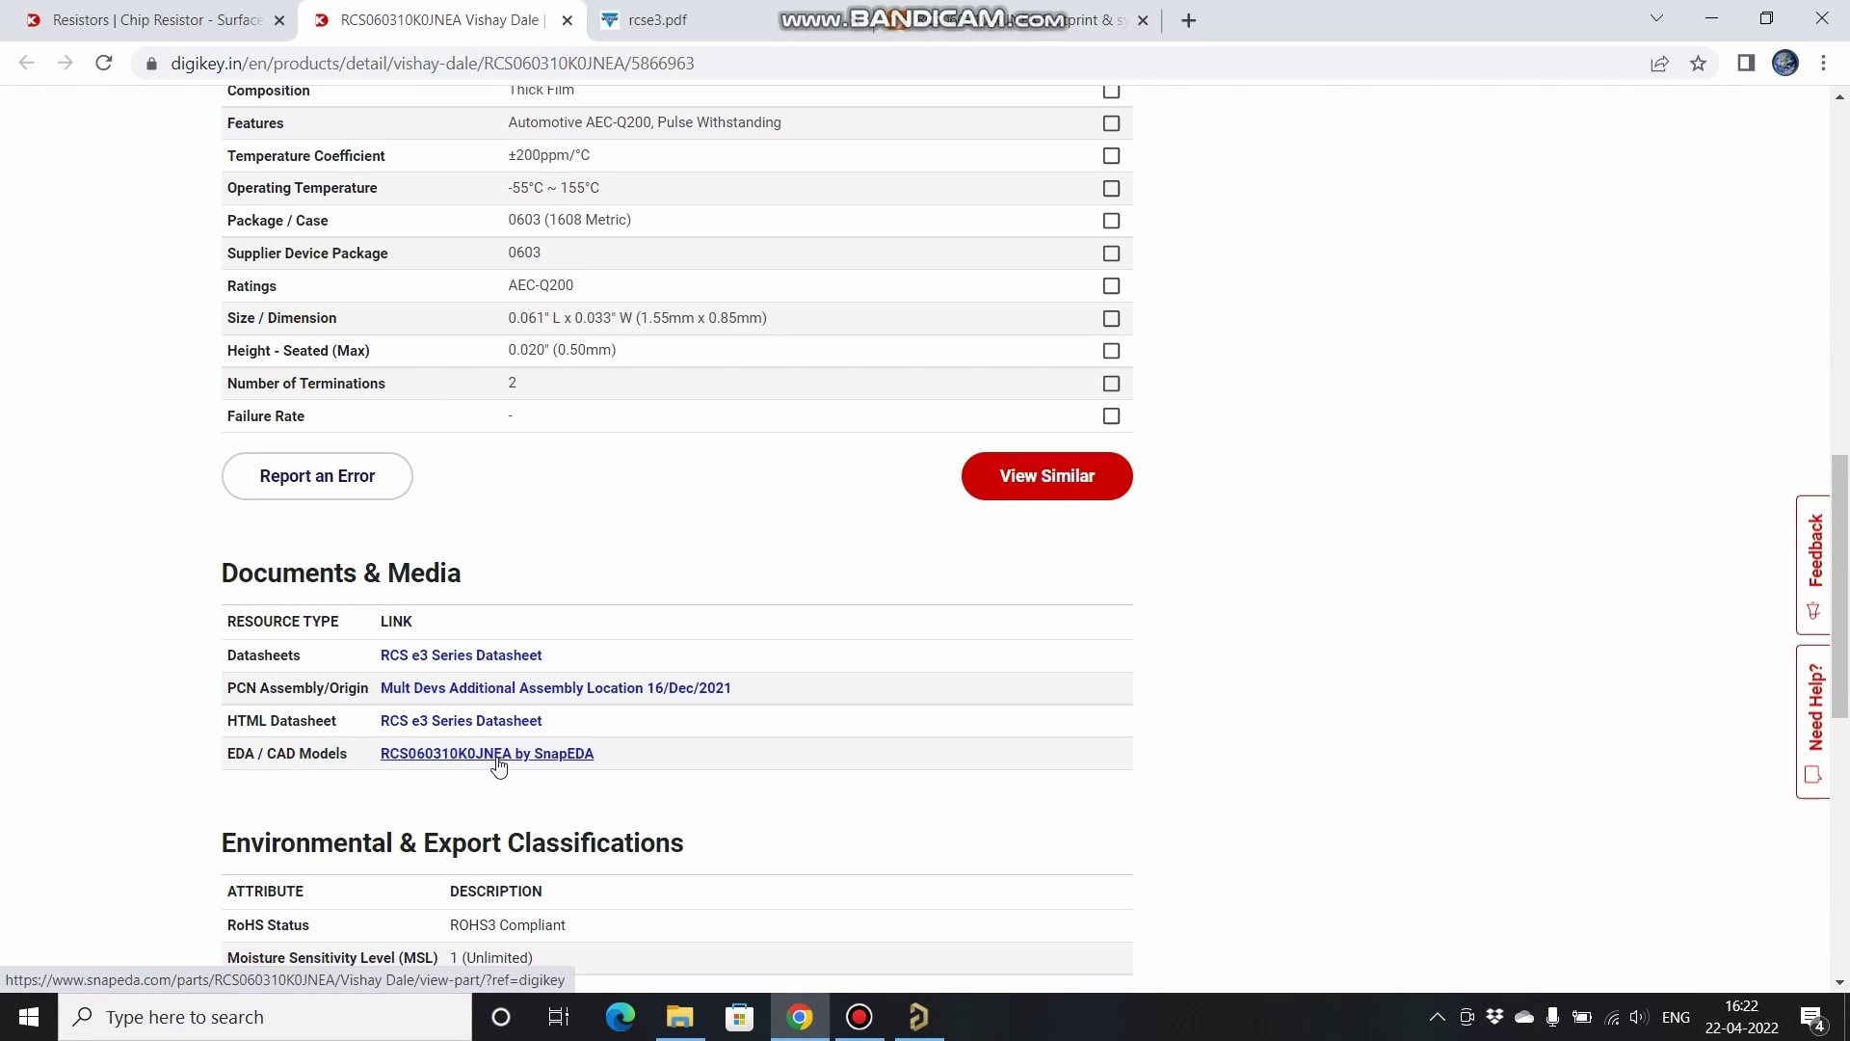
click(1002, 31)
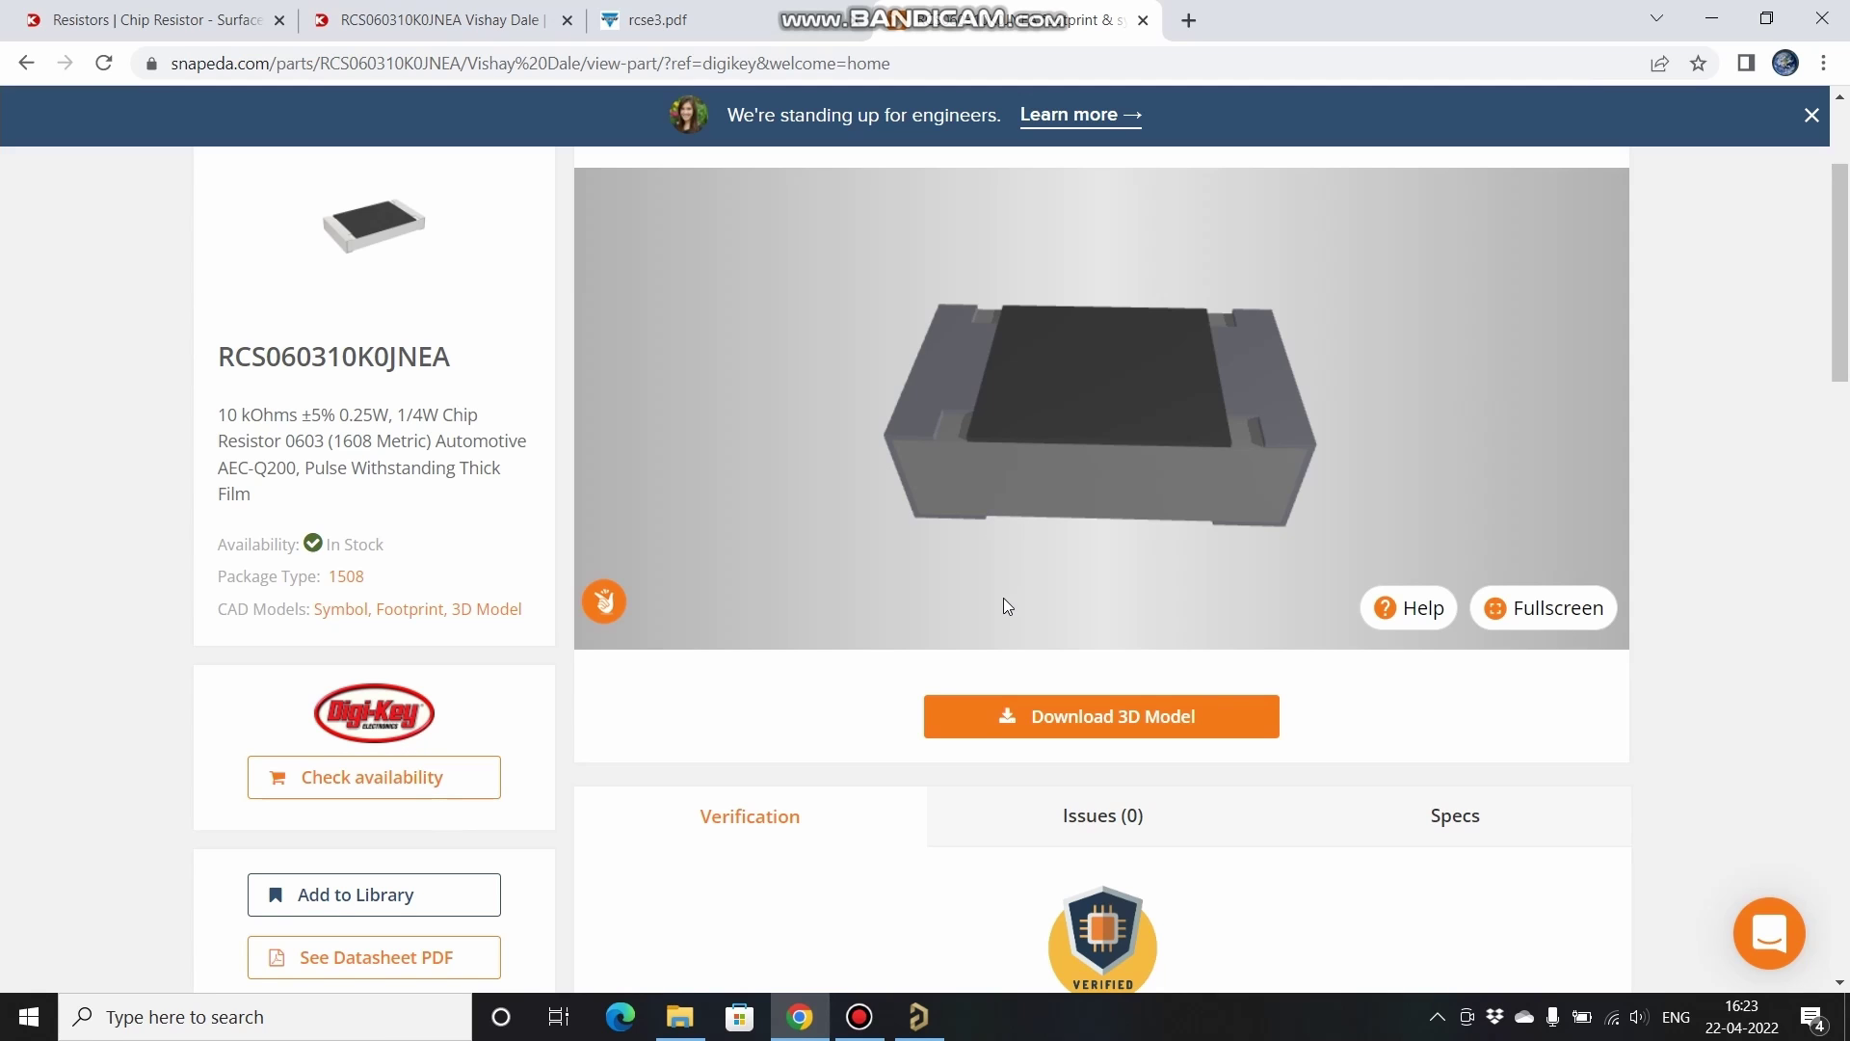
Step: Start a 3D body as a Generic model using the downloaded RCS060310K0JNEA STEP file
click(918, 1014)
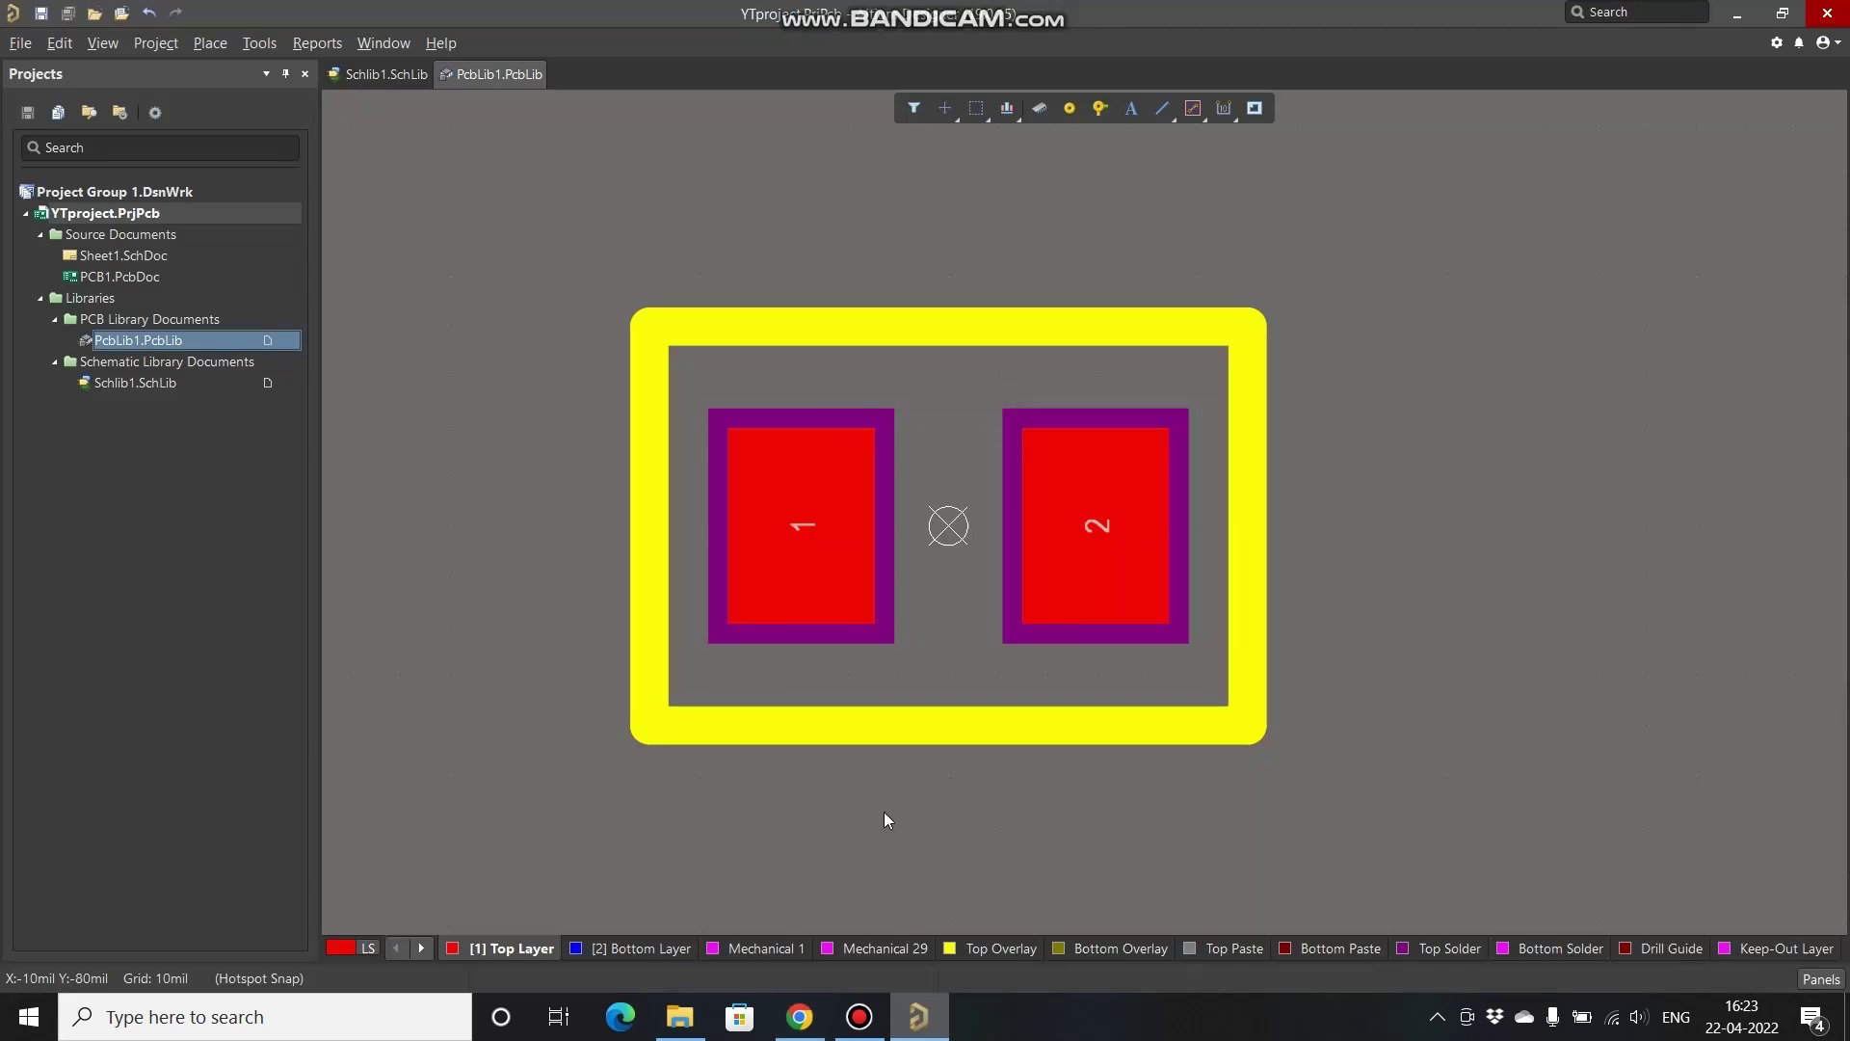
click(212, 48)
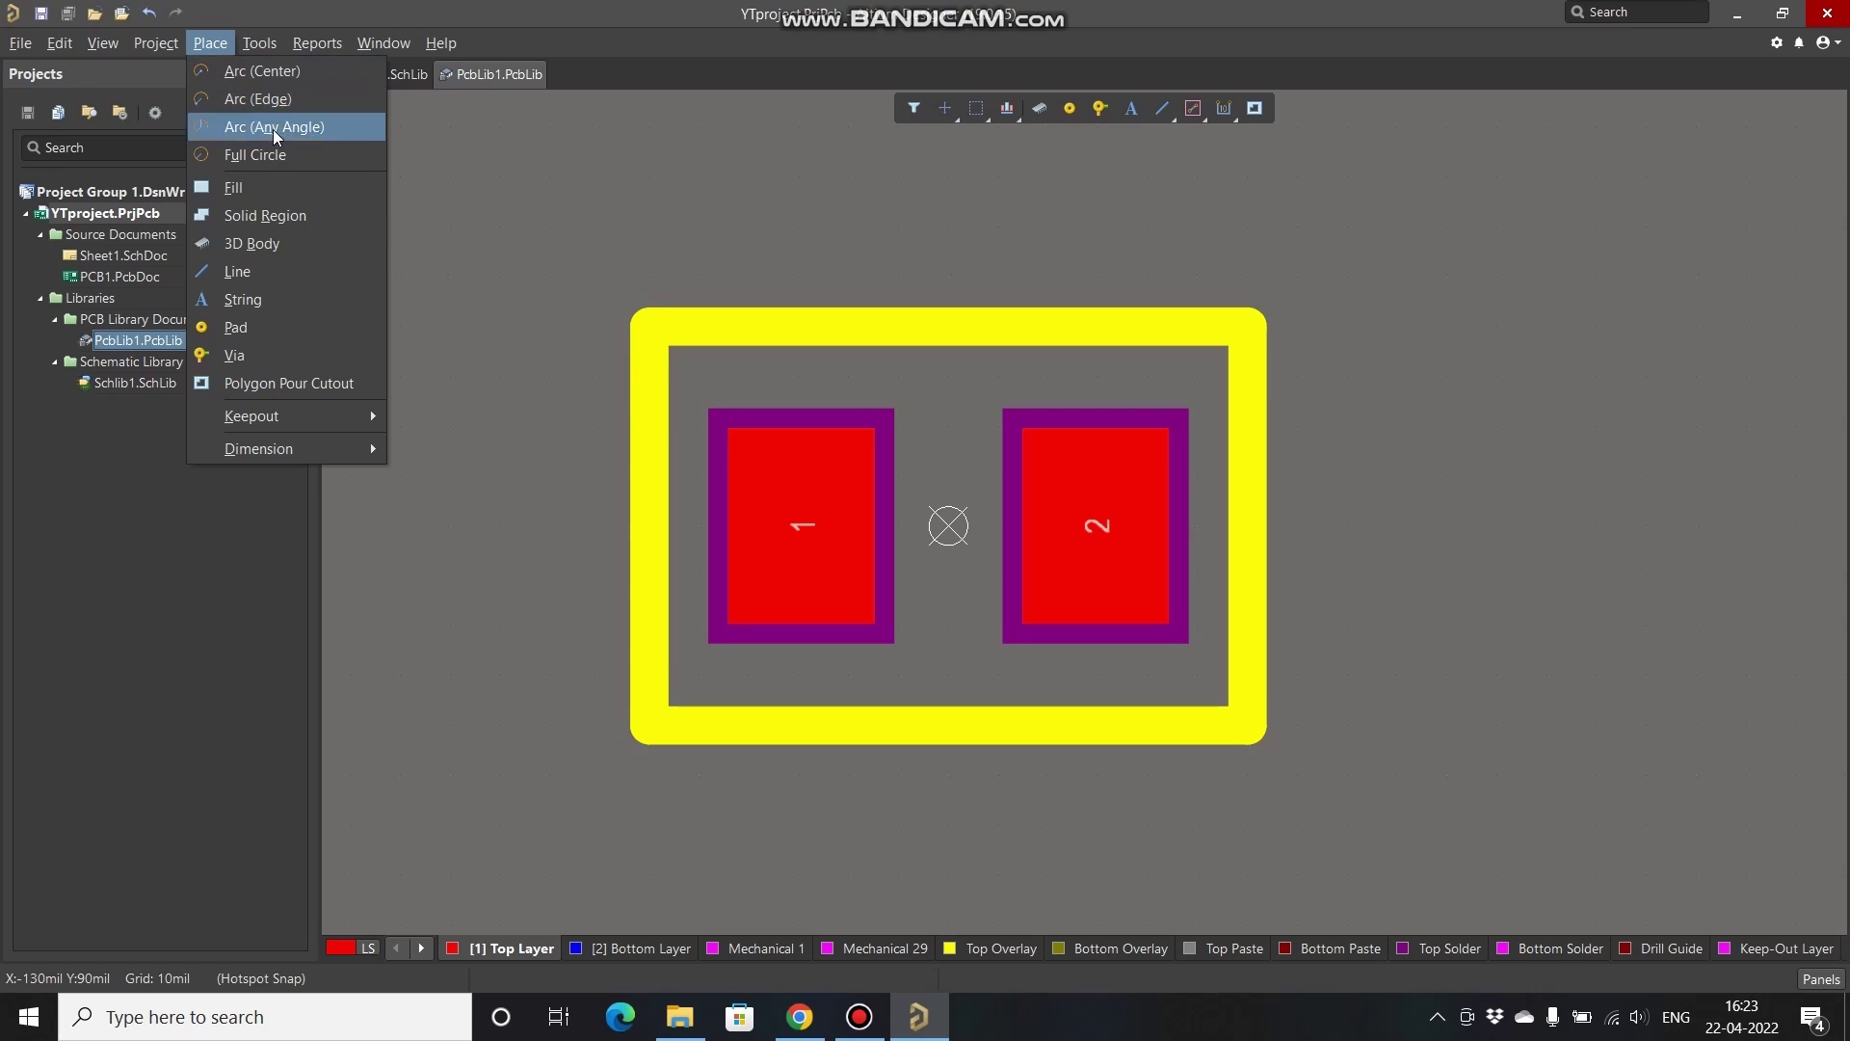
click(360, 276)
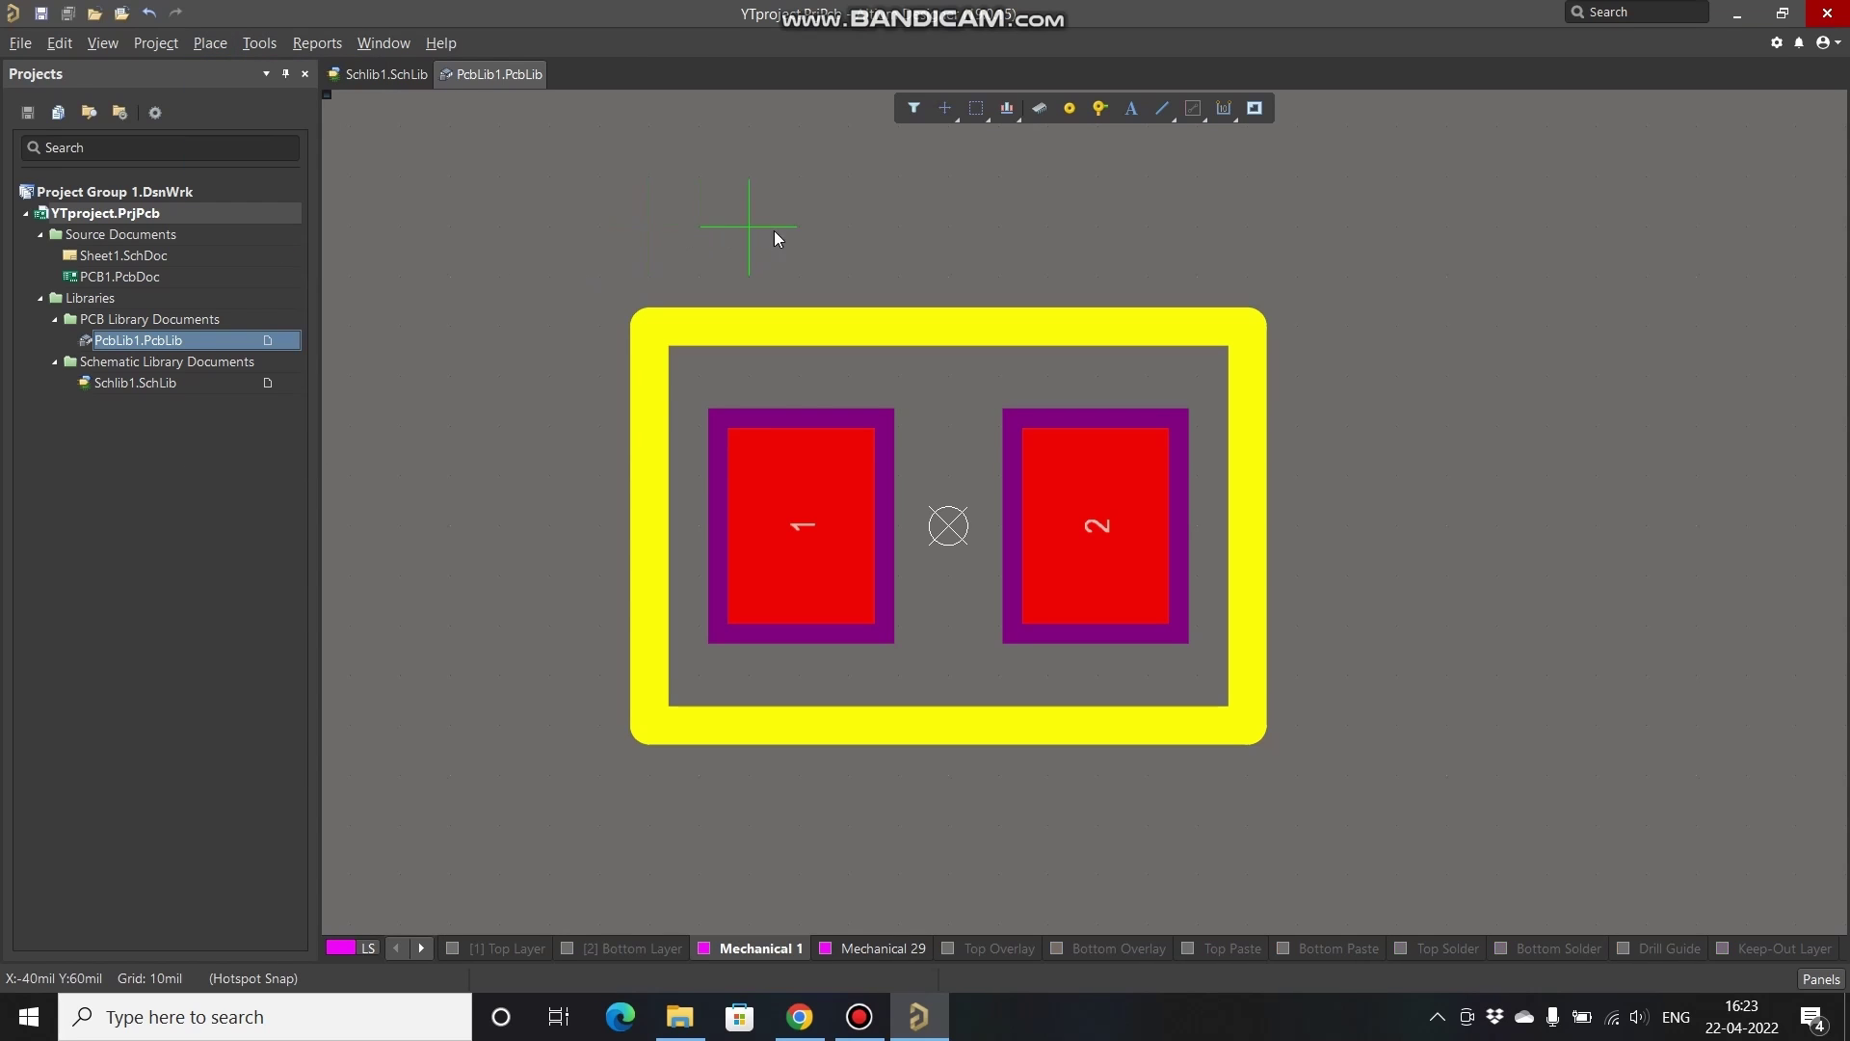
key(Tab)
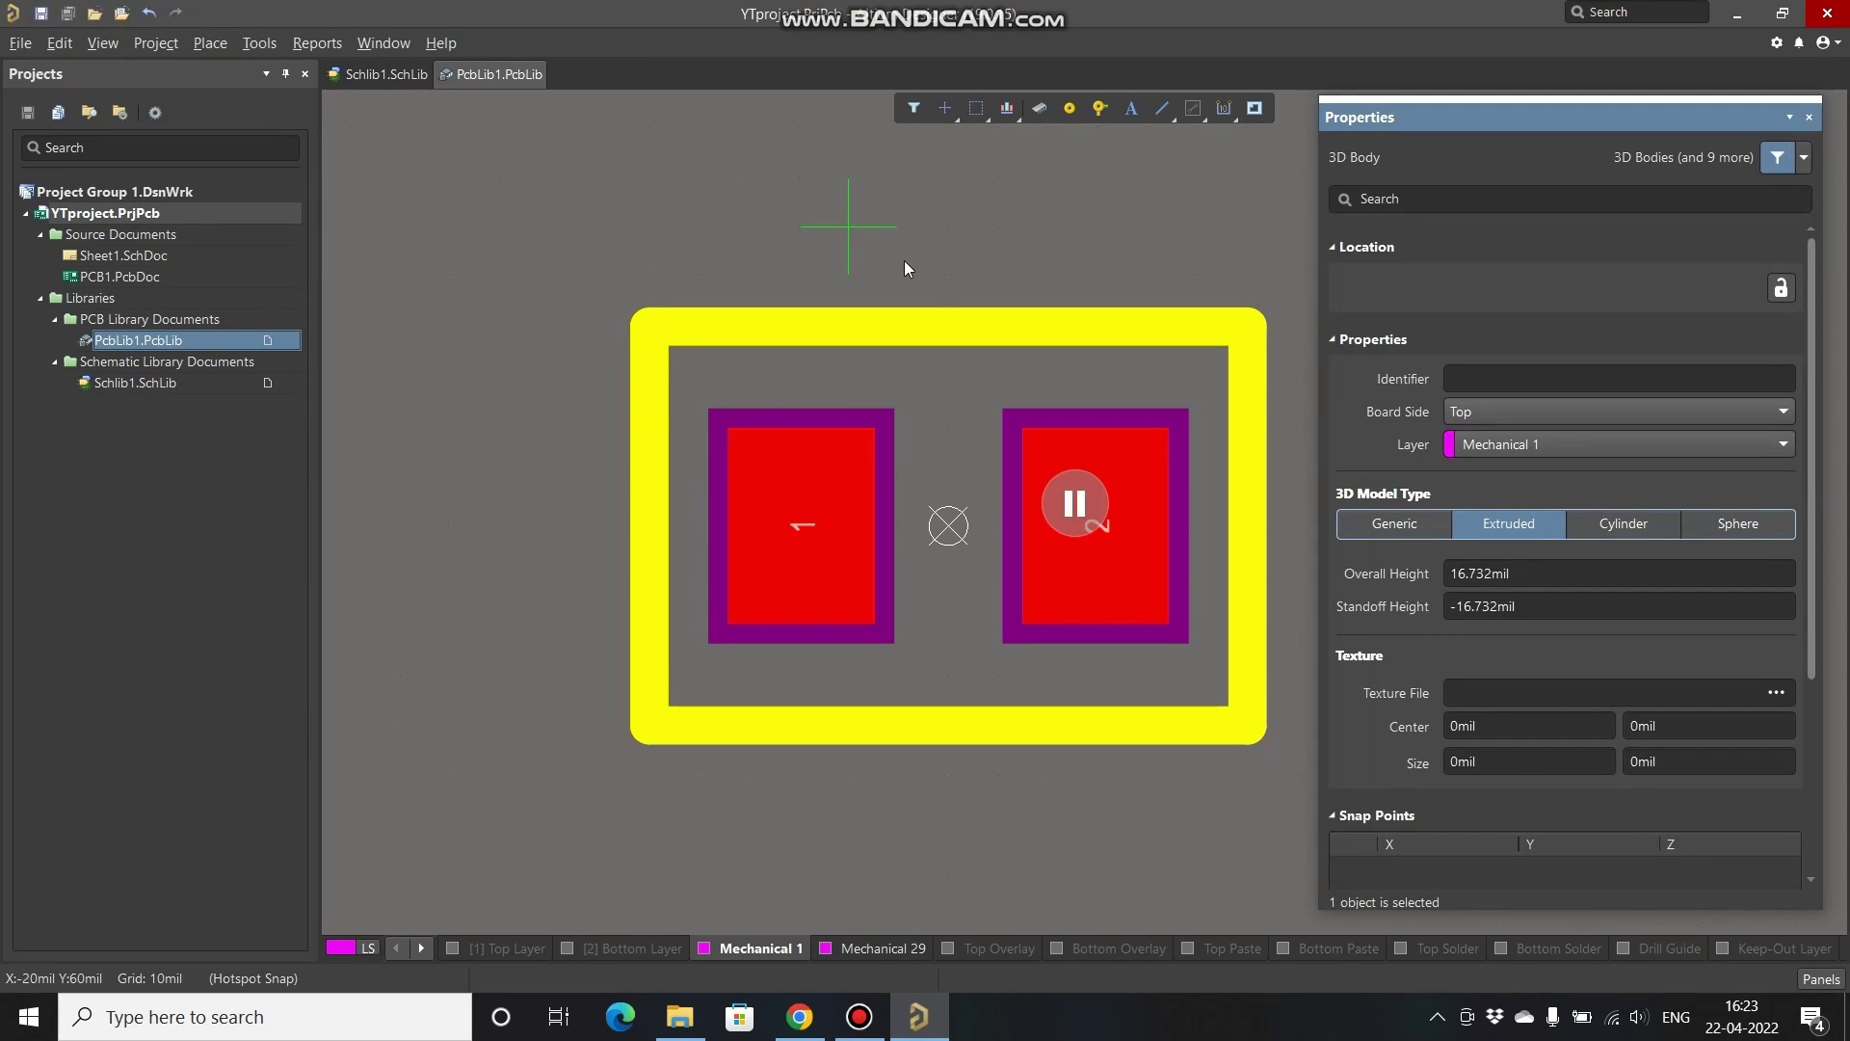
click(1385, 524)
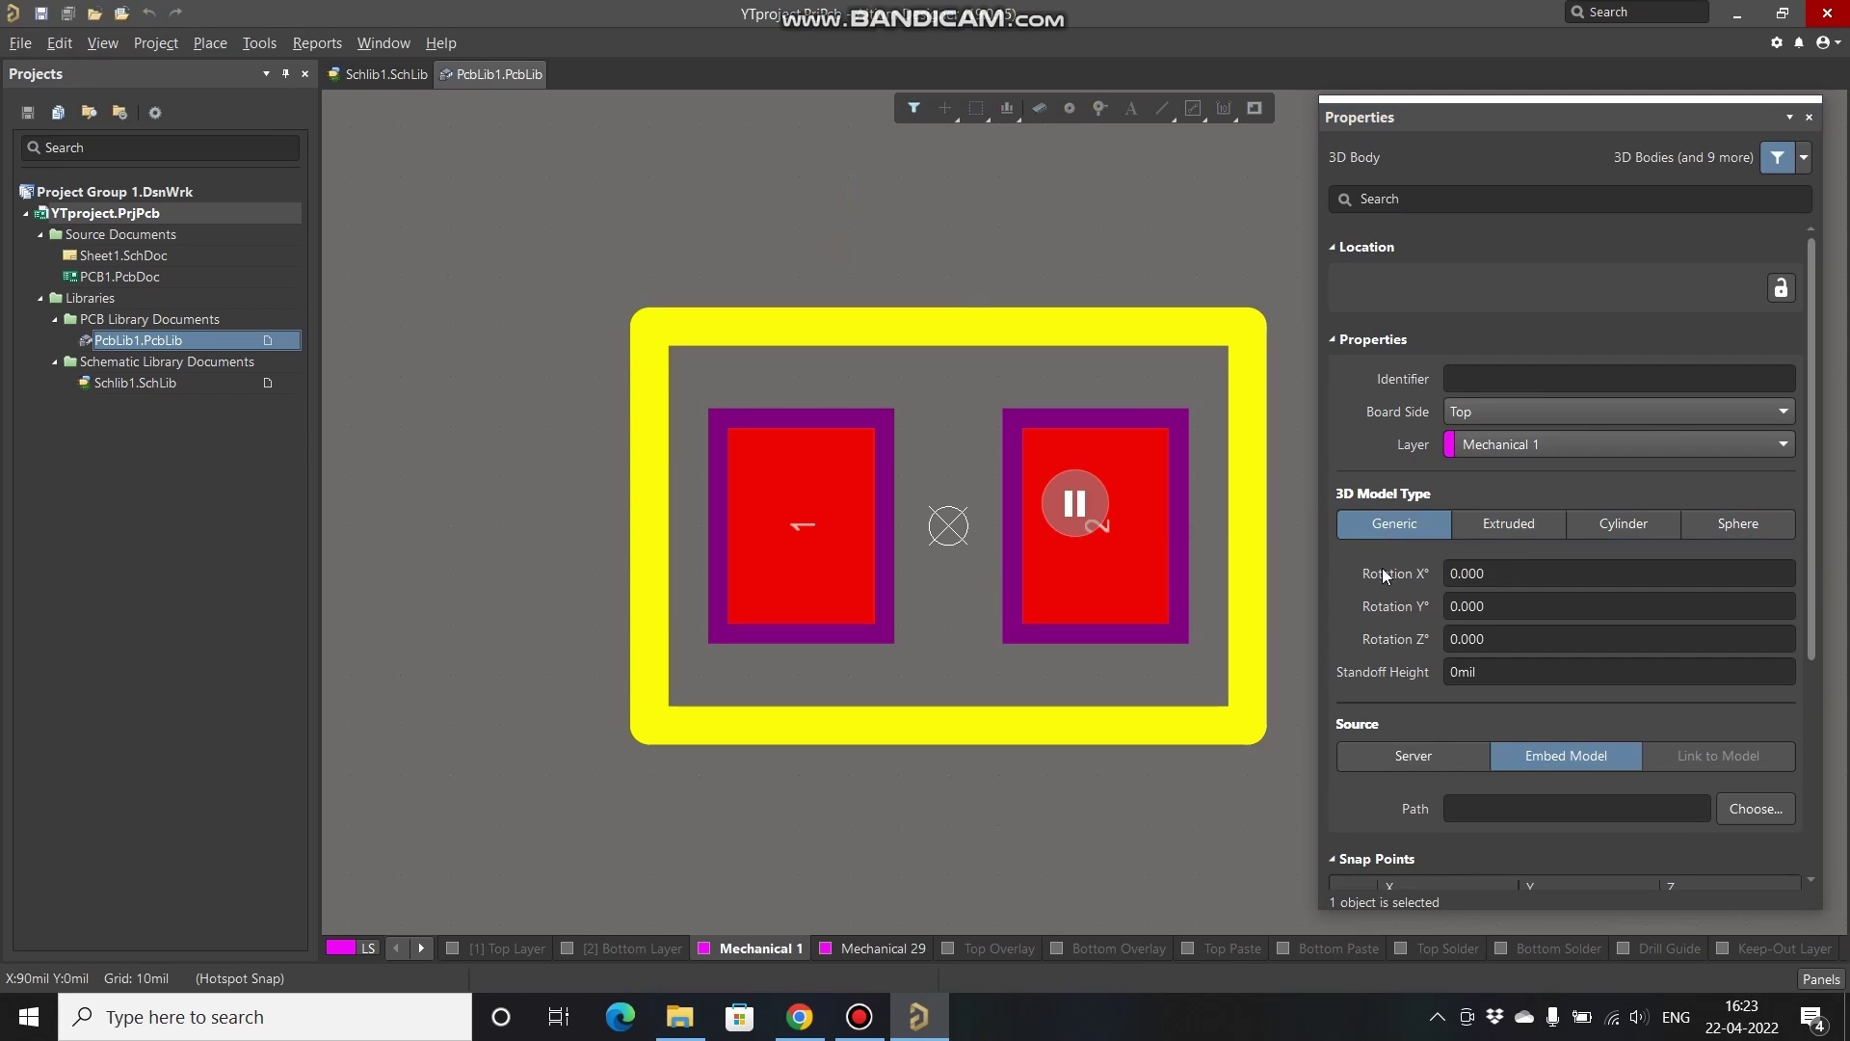
click(1750, 813)
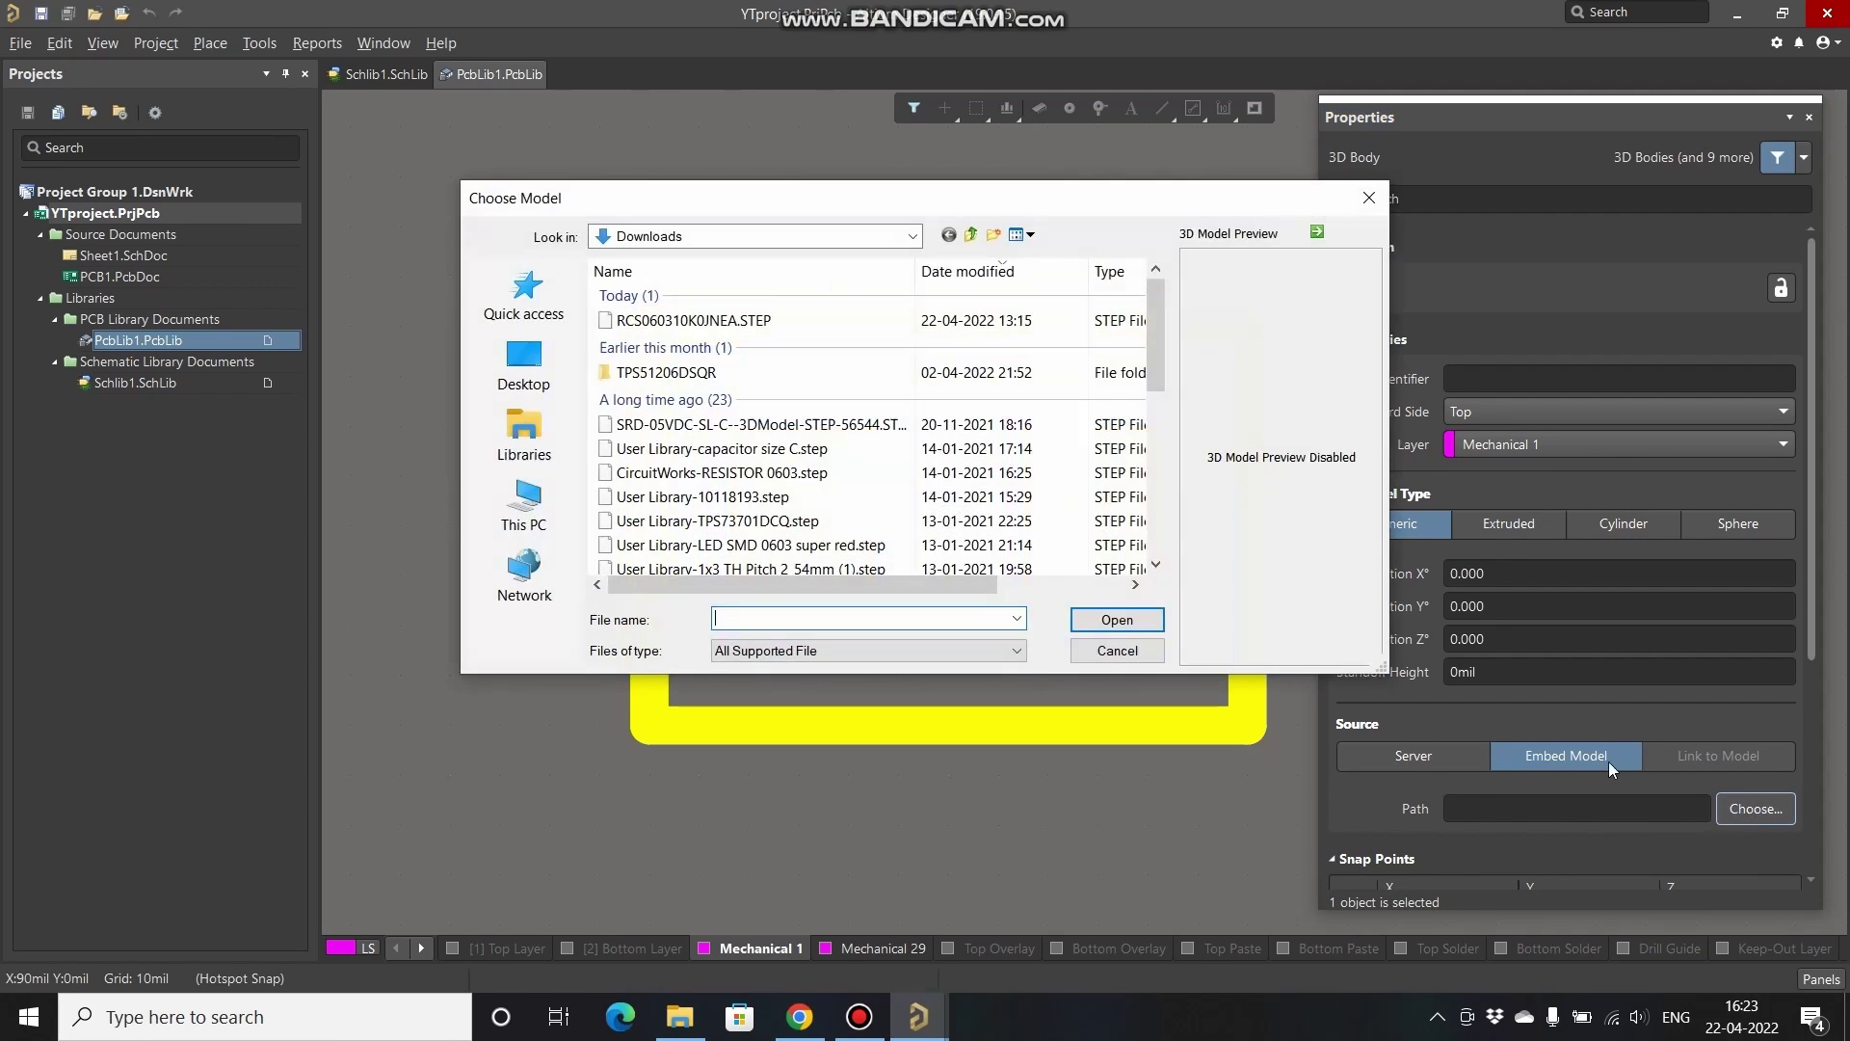
double_click(694, 326)
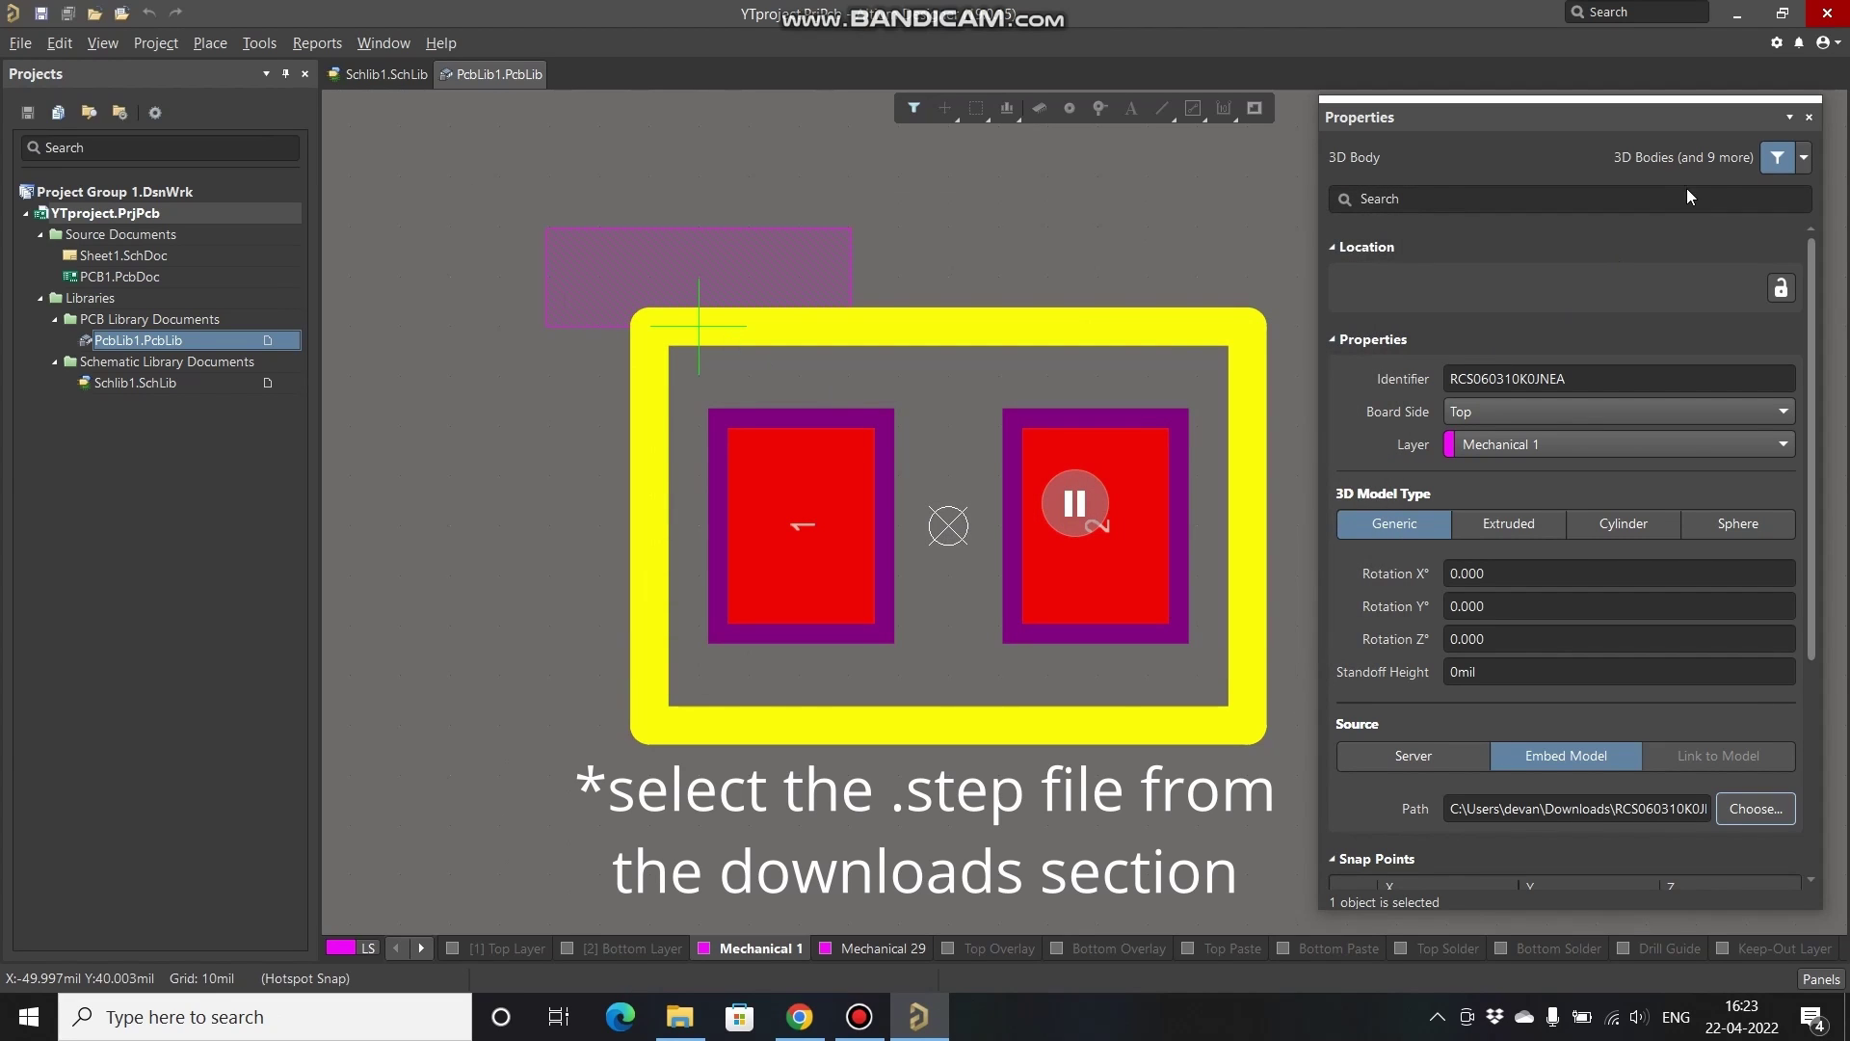
click(1808, 116)
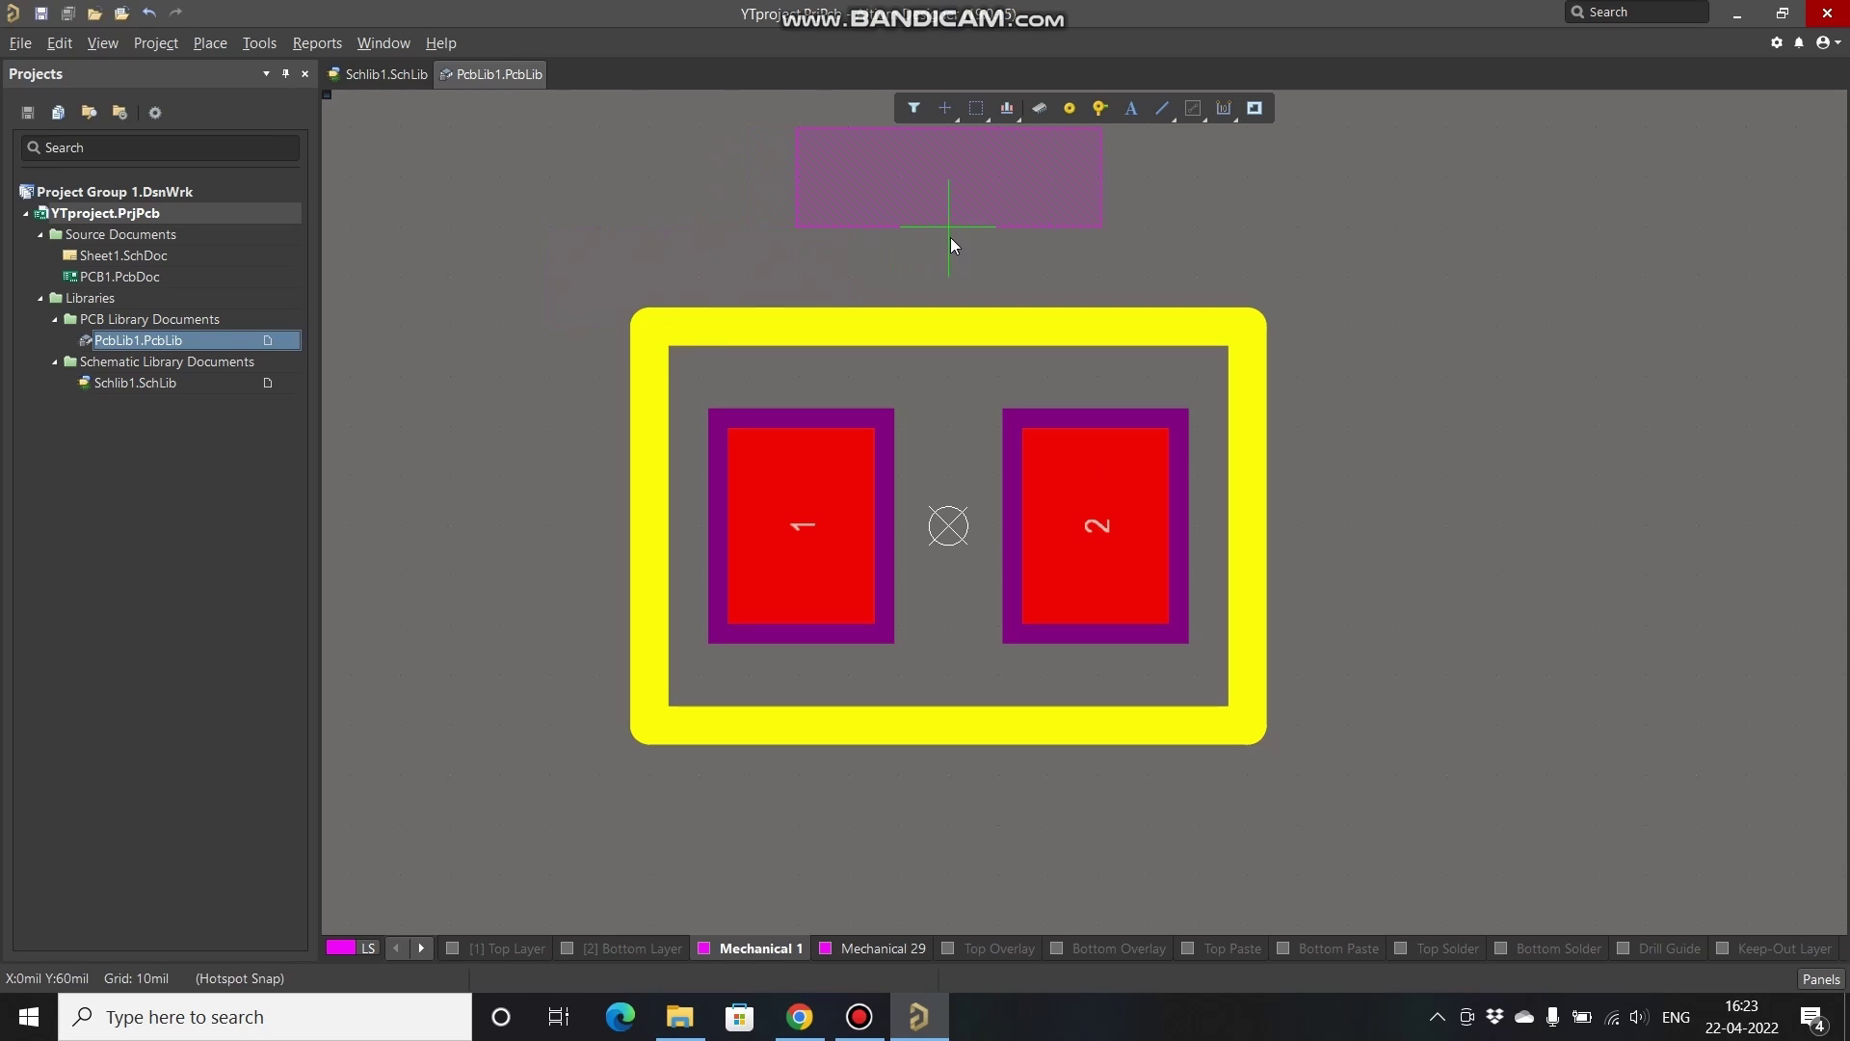
Step: Place the 3D body above the footprint and inspect it in 3D view
click(951, 237)
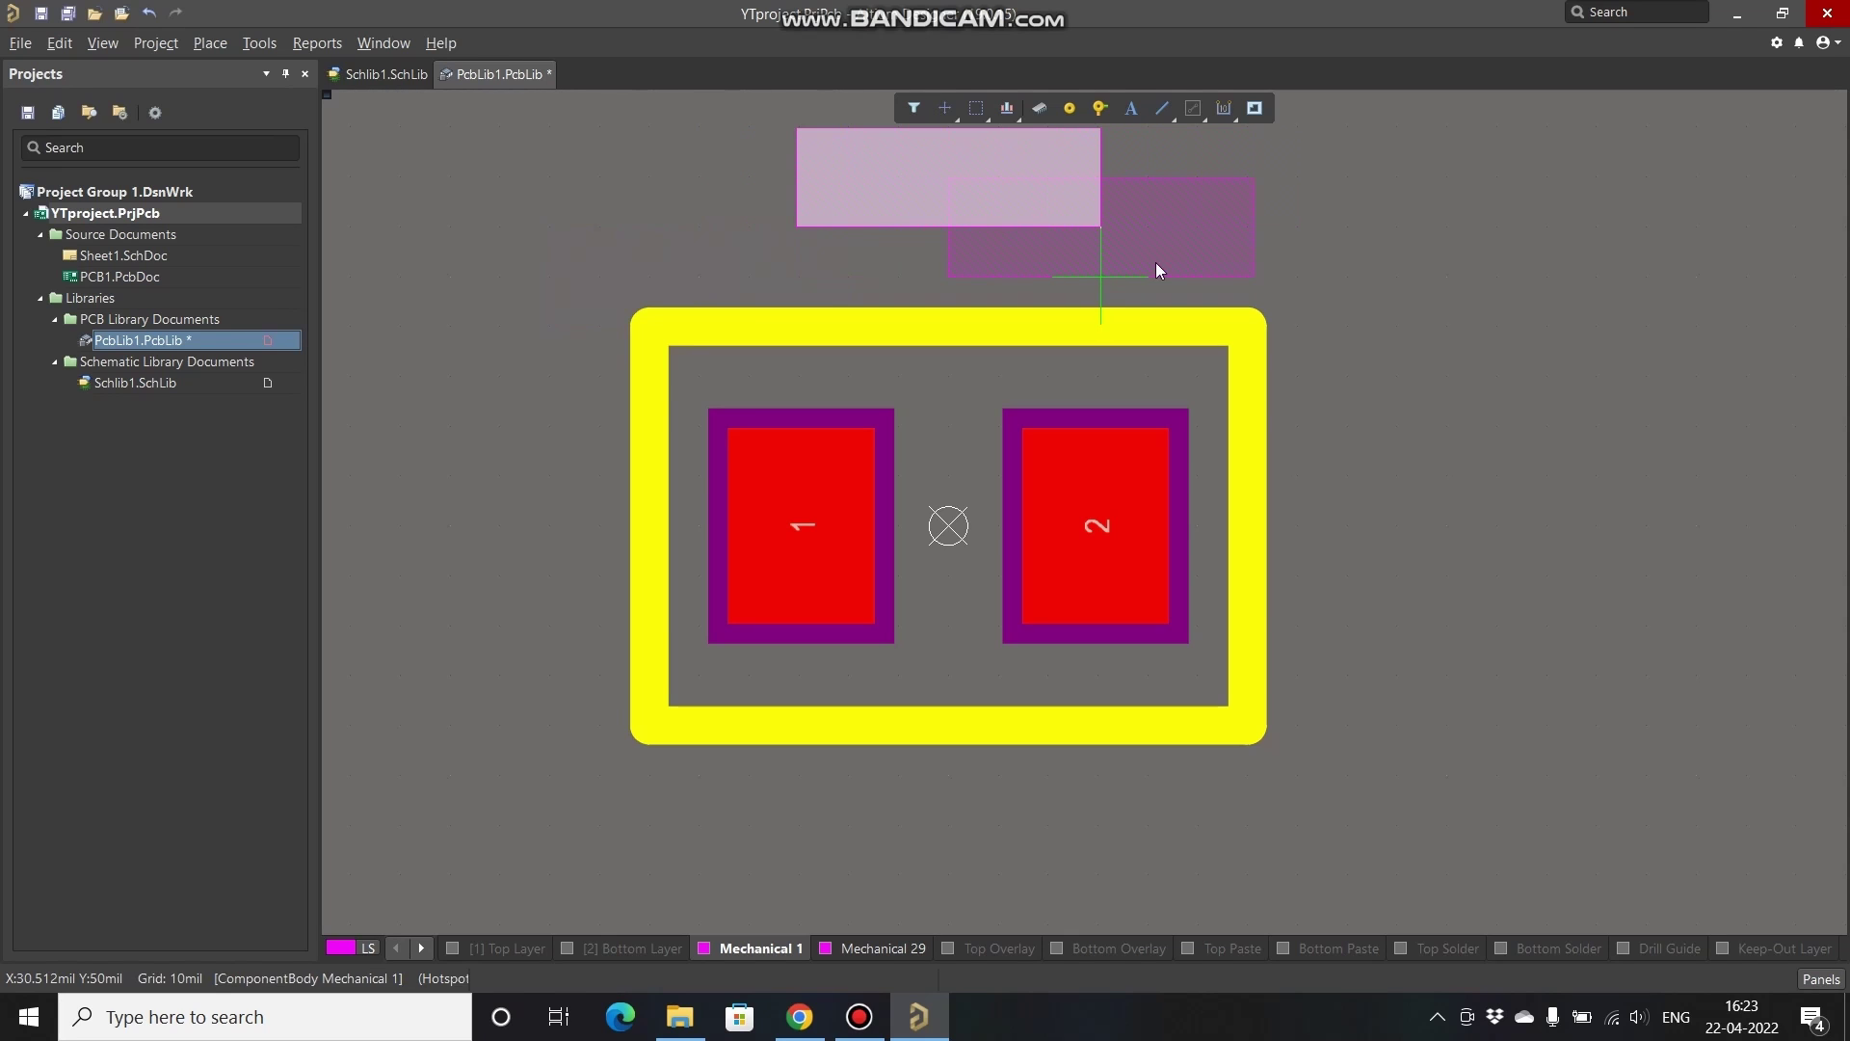
key(Escape)
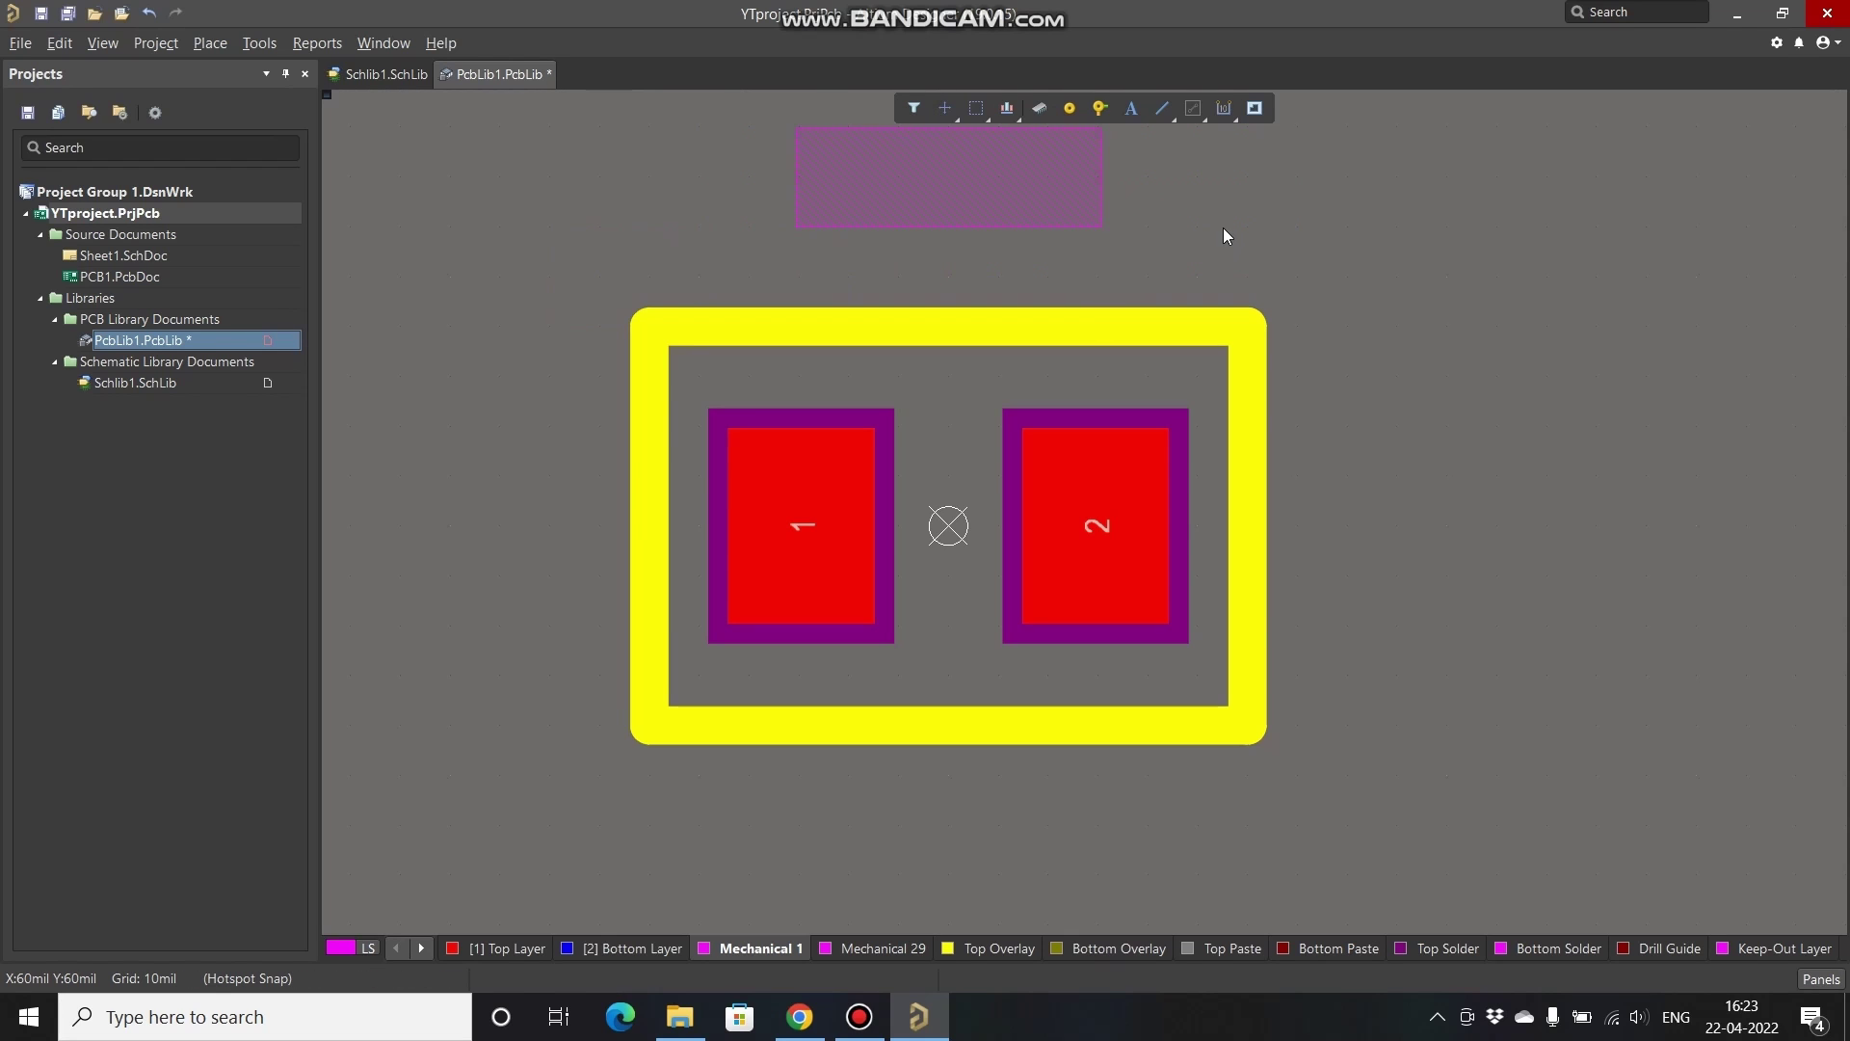
key(3)
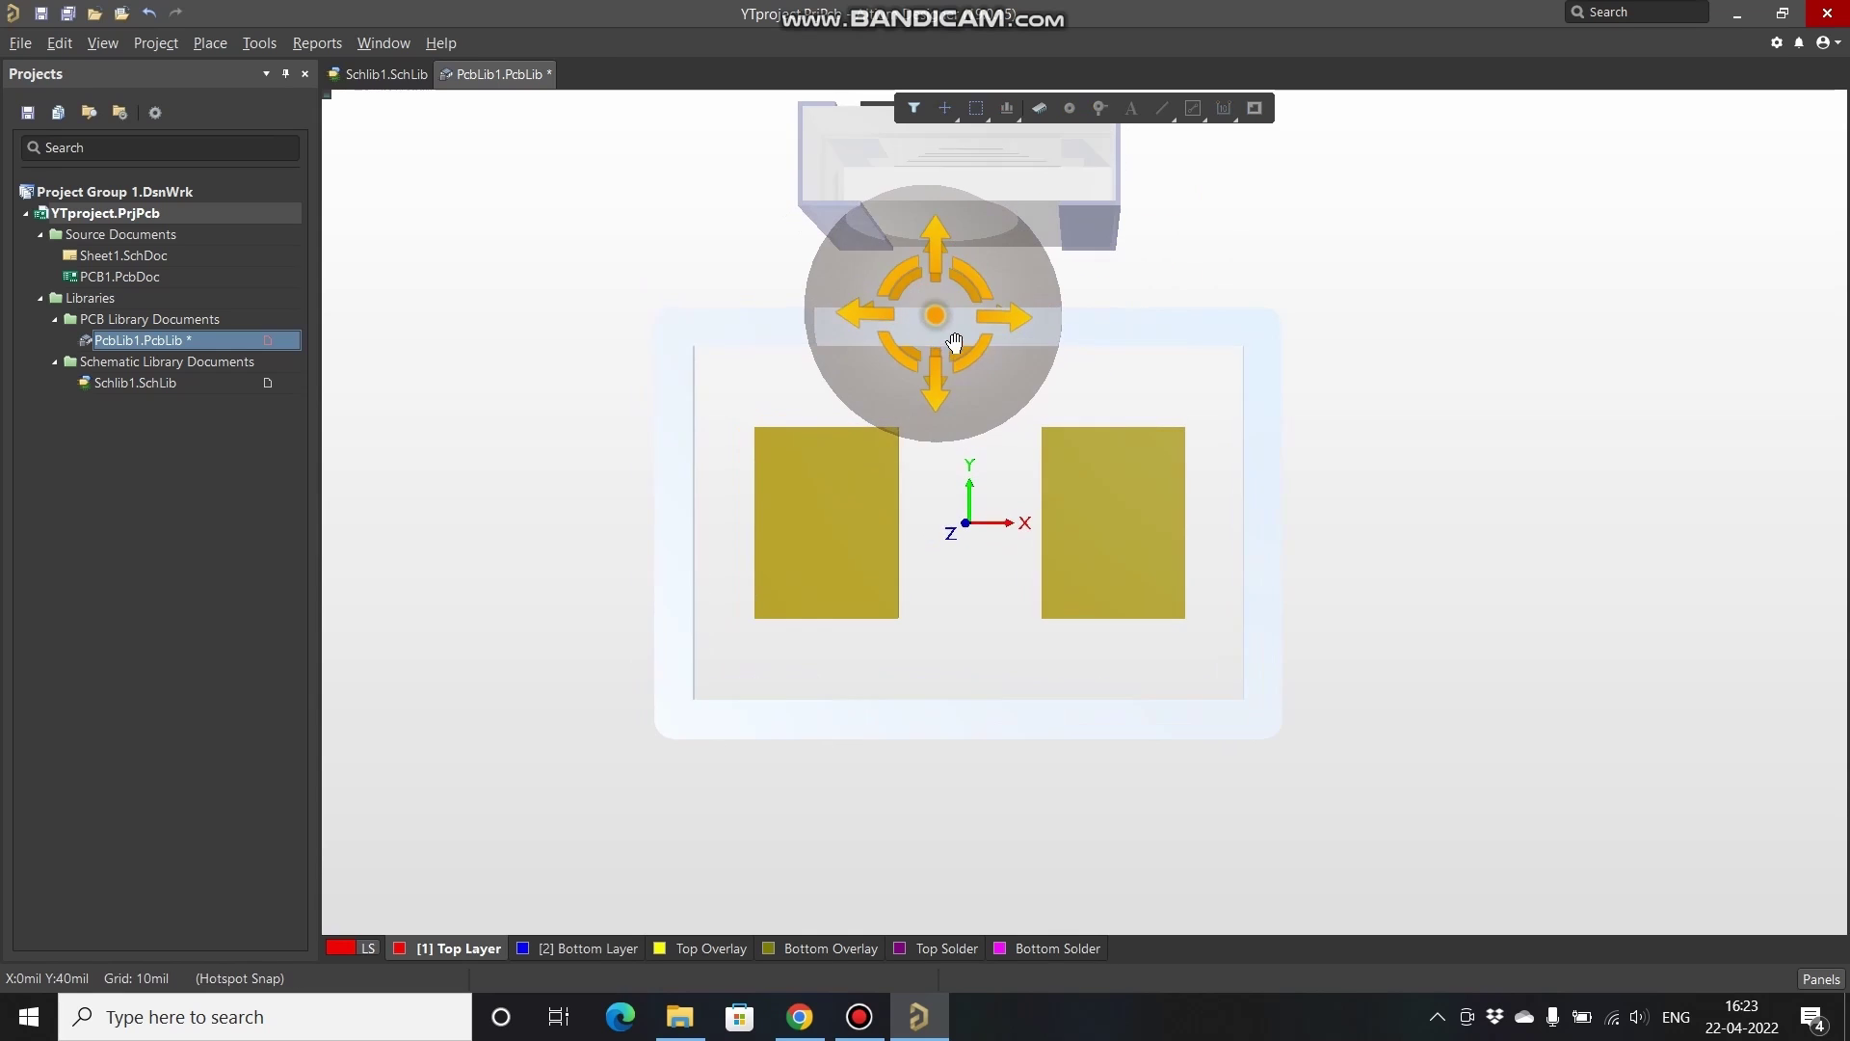
right_drag(958, 314, 915, 463)
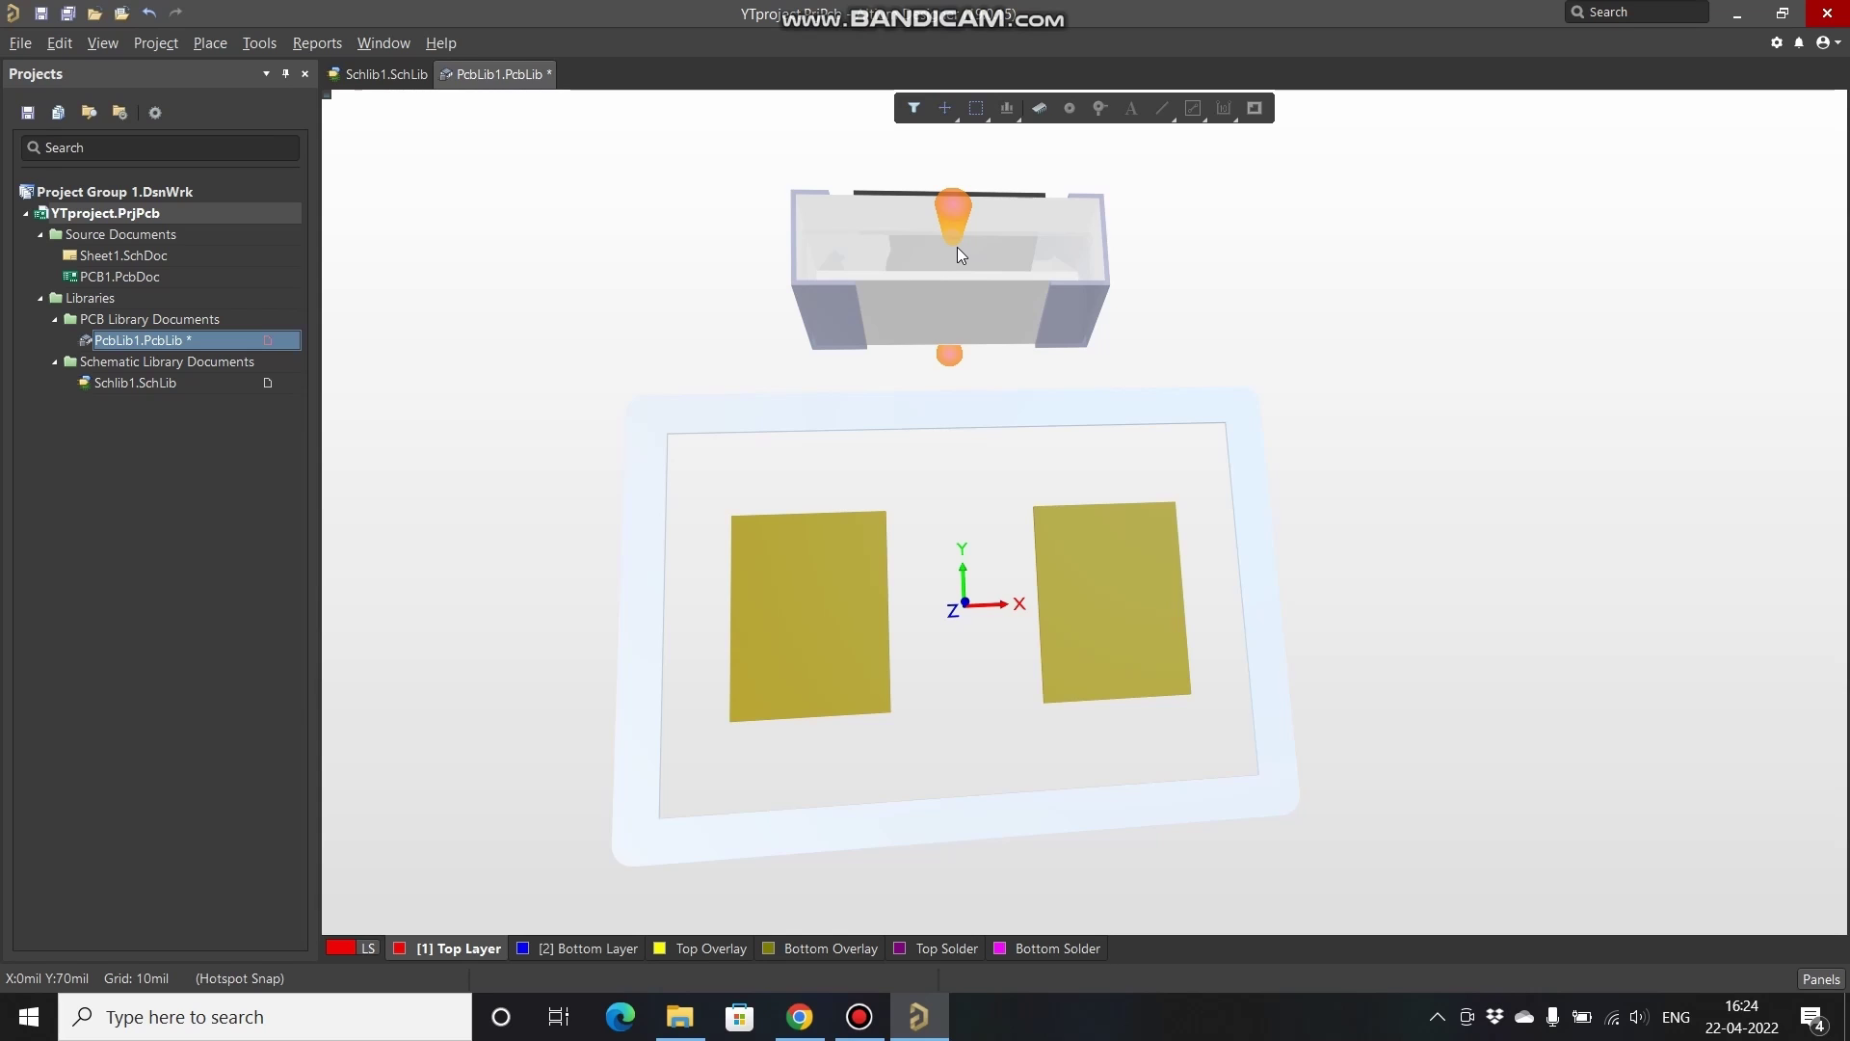
Step: Apply Align Face With Board to the resistor body's face, check it in 3D, and return to 2D
key(t)
key(Escape)
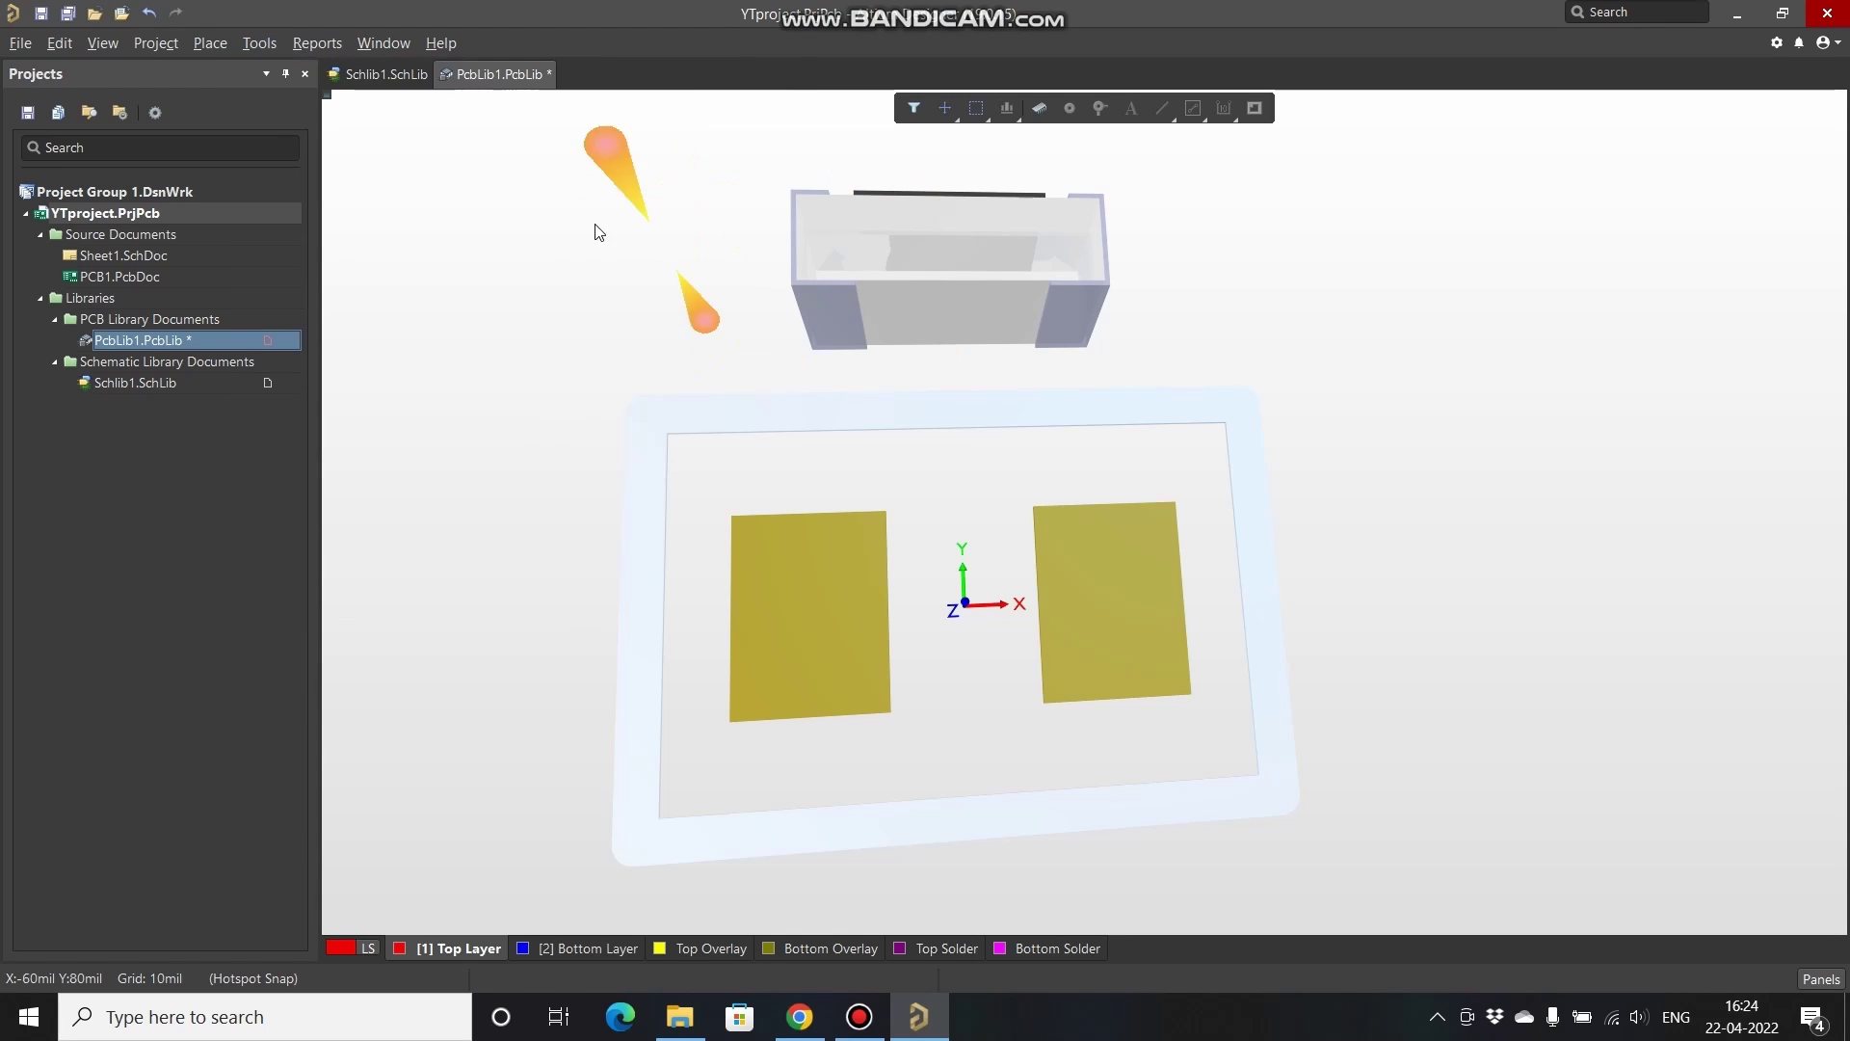
click(260, 42)
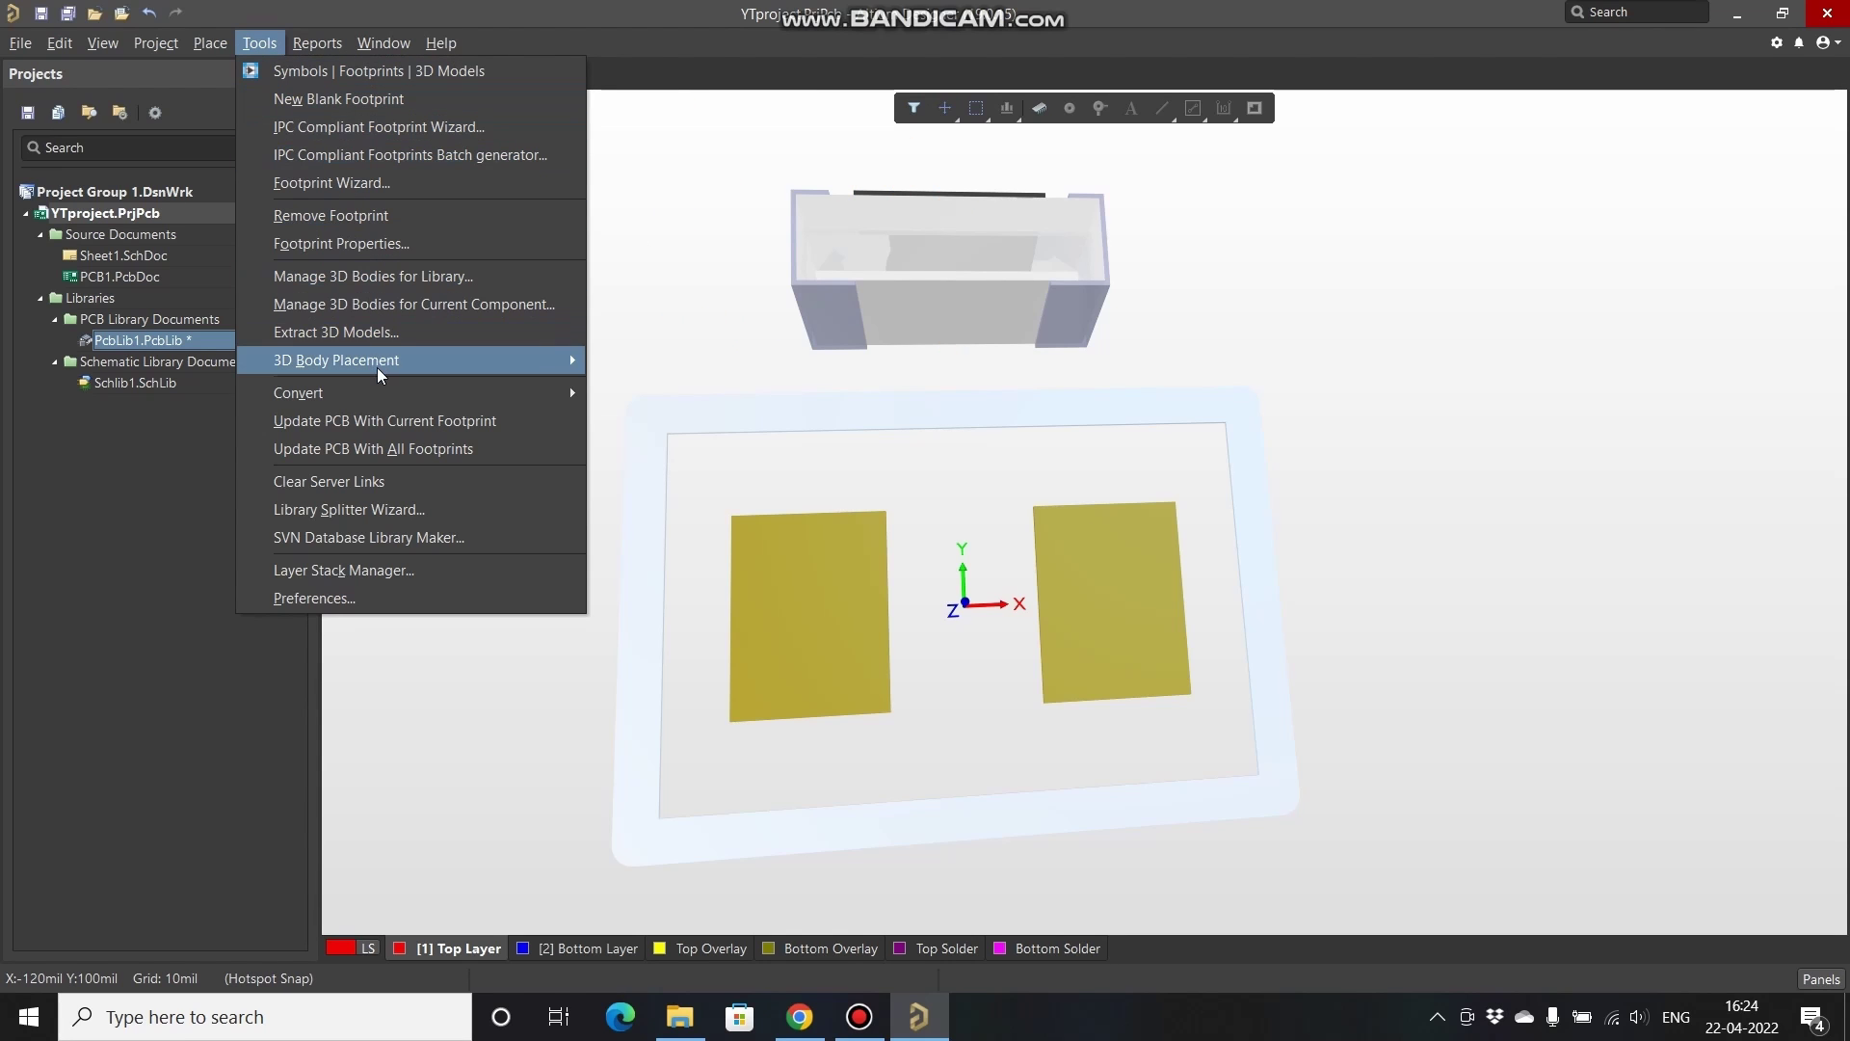
mouse_move(498, 372)
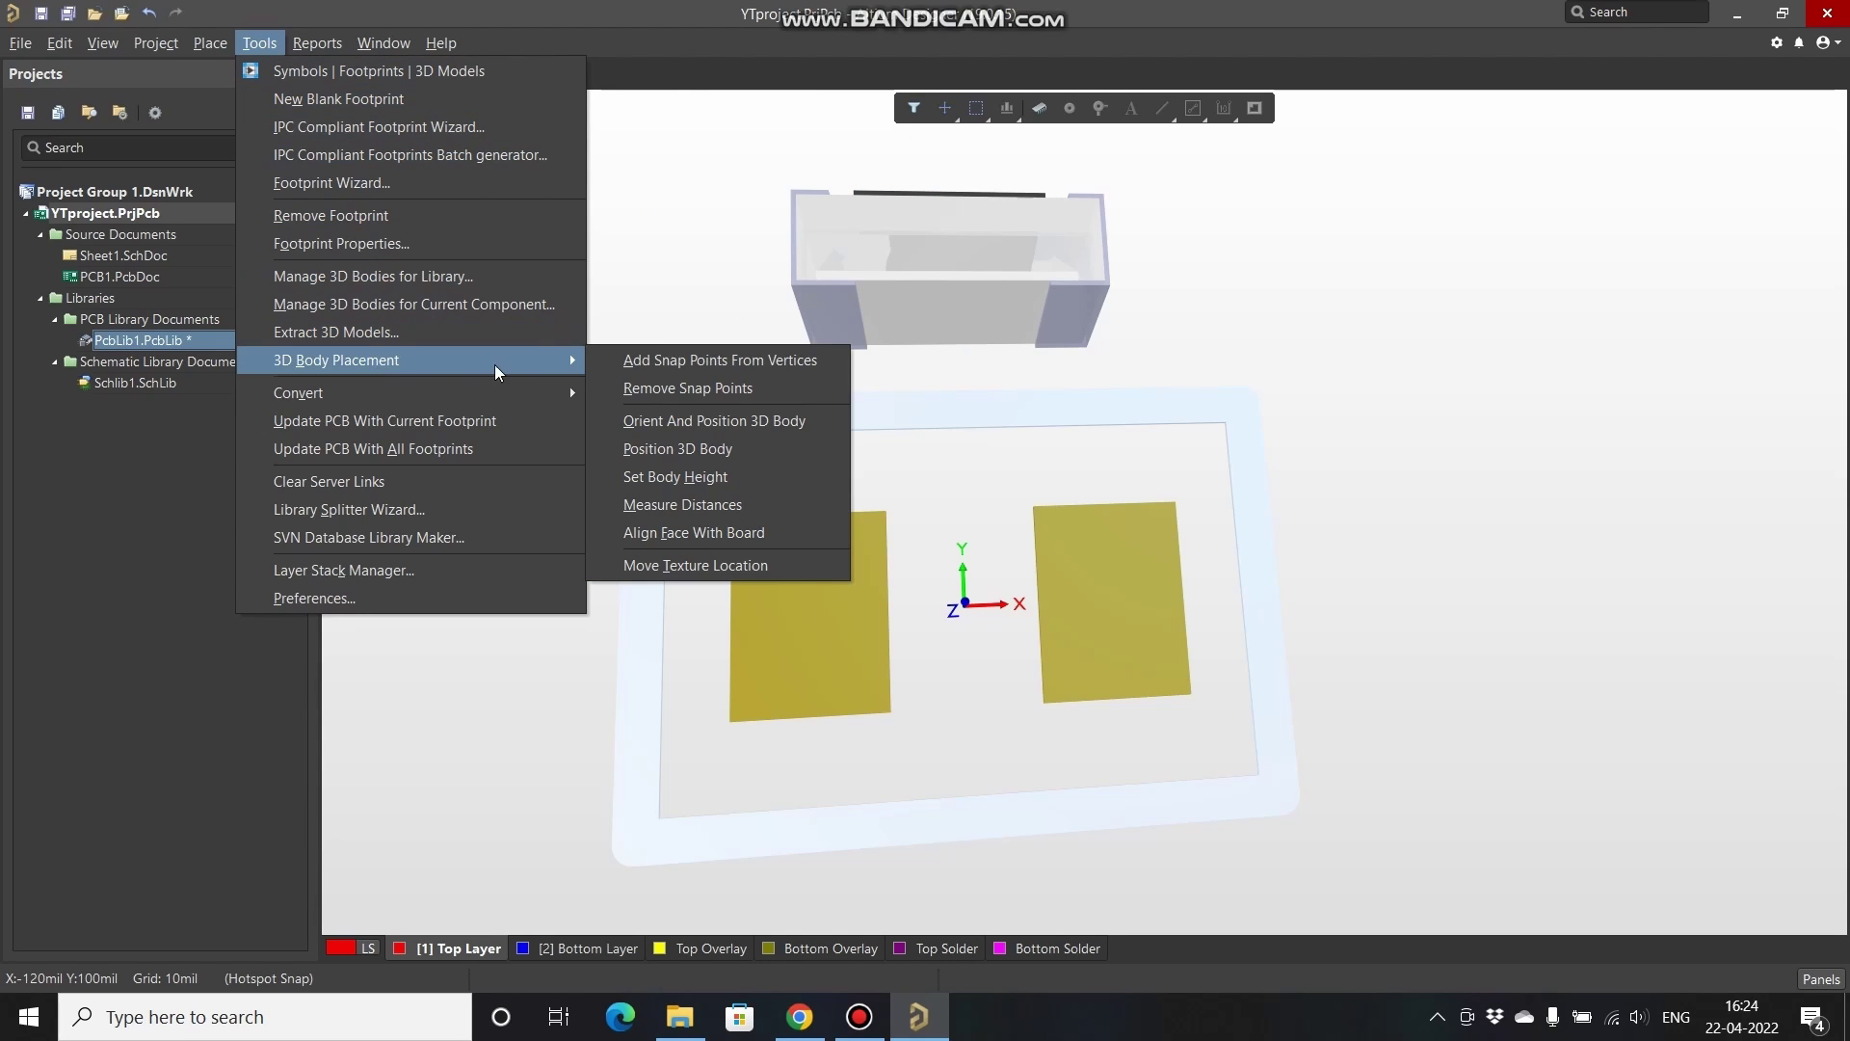
click(701, 533)
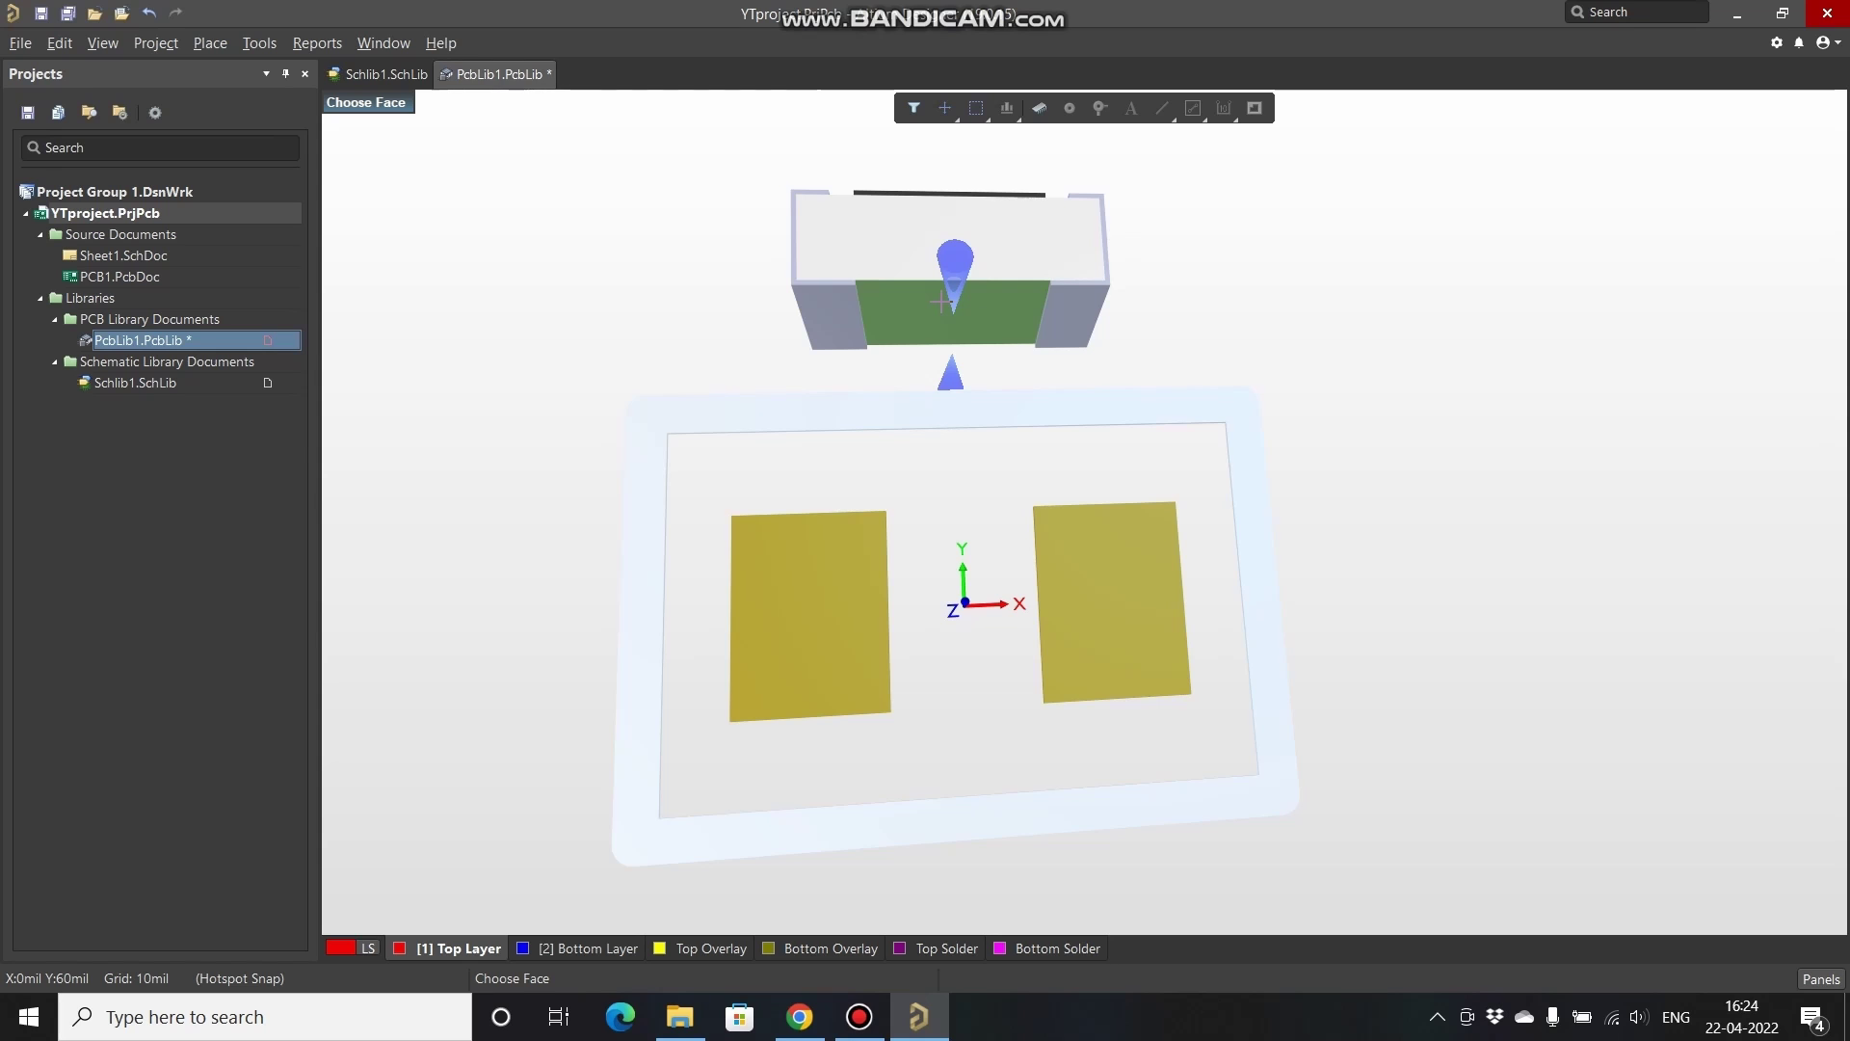
click(940, 299)
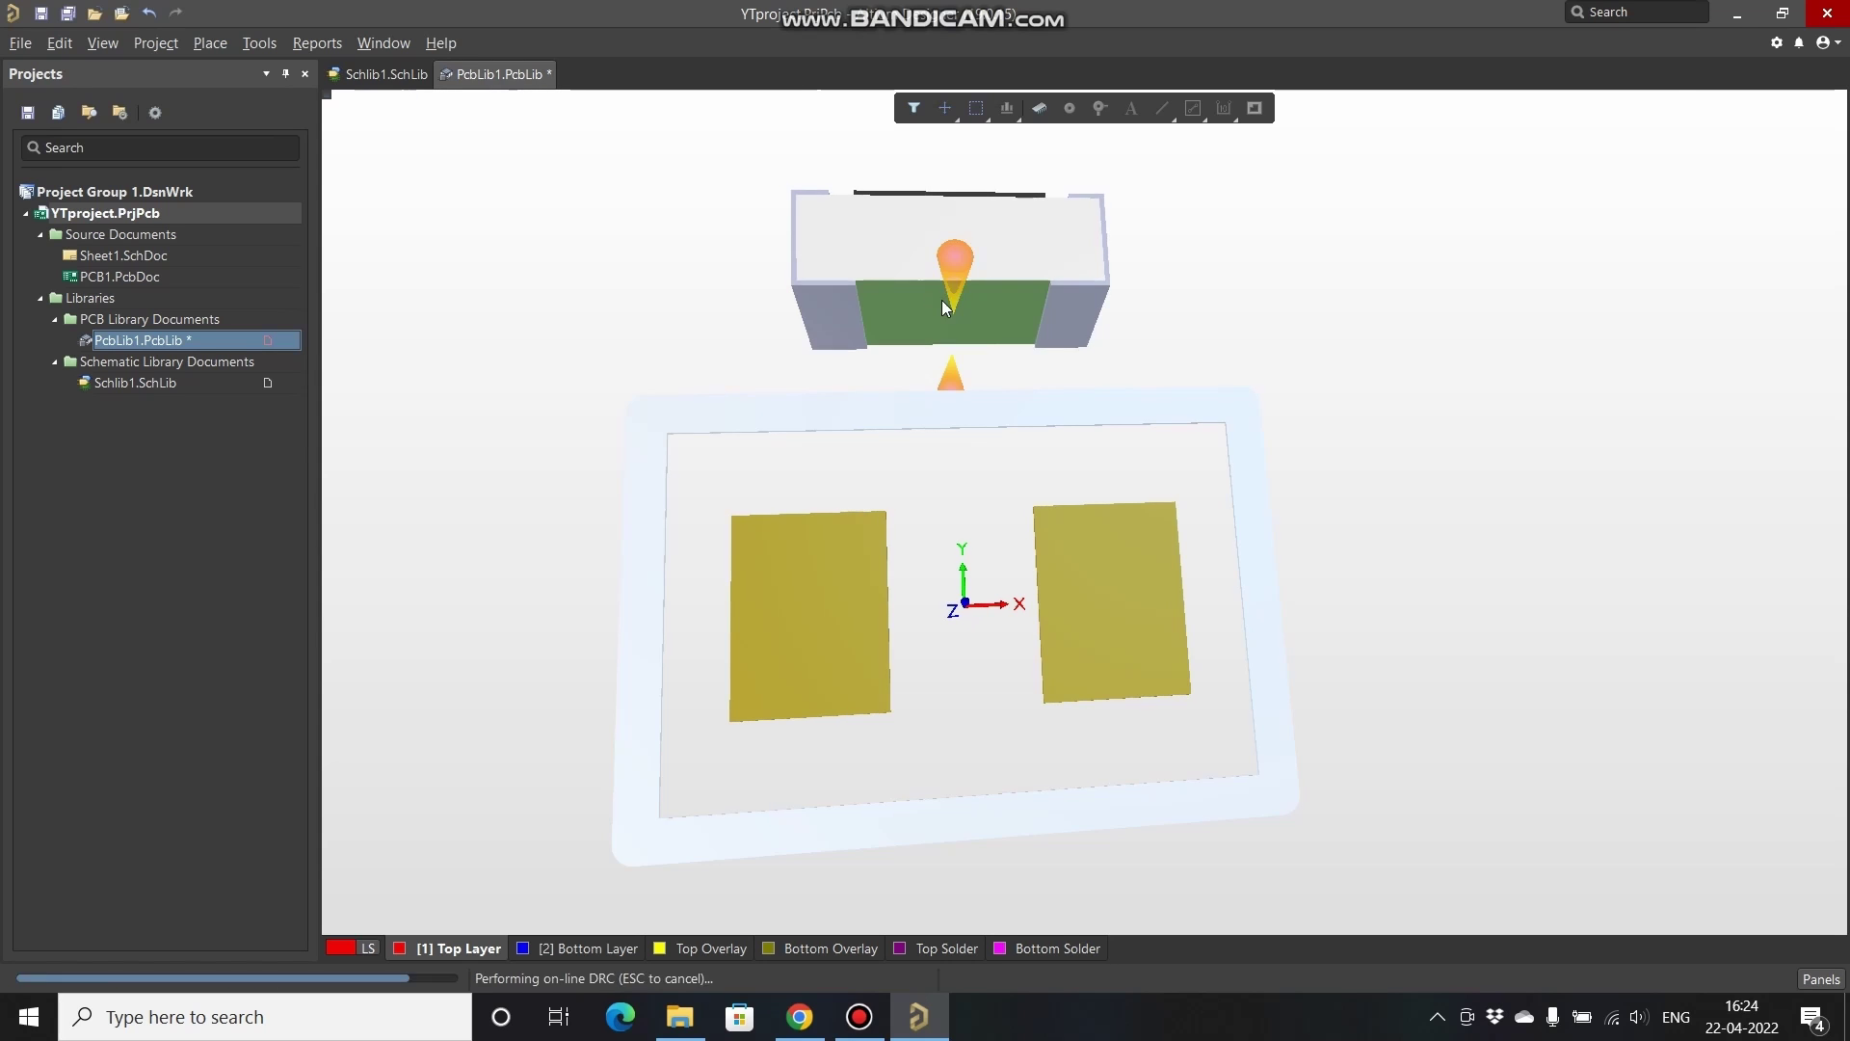
shift+right_drag(1105, 265, 1000, 290)
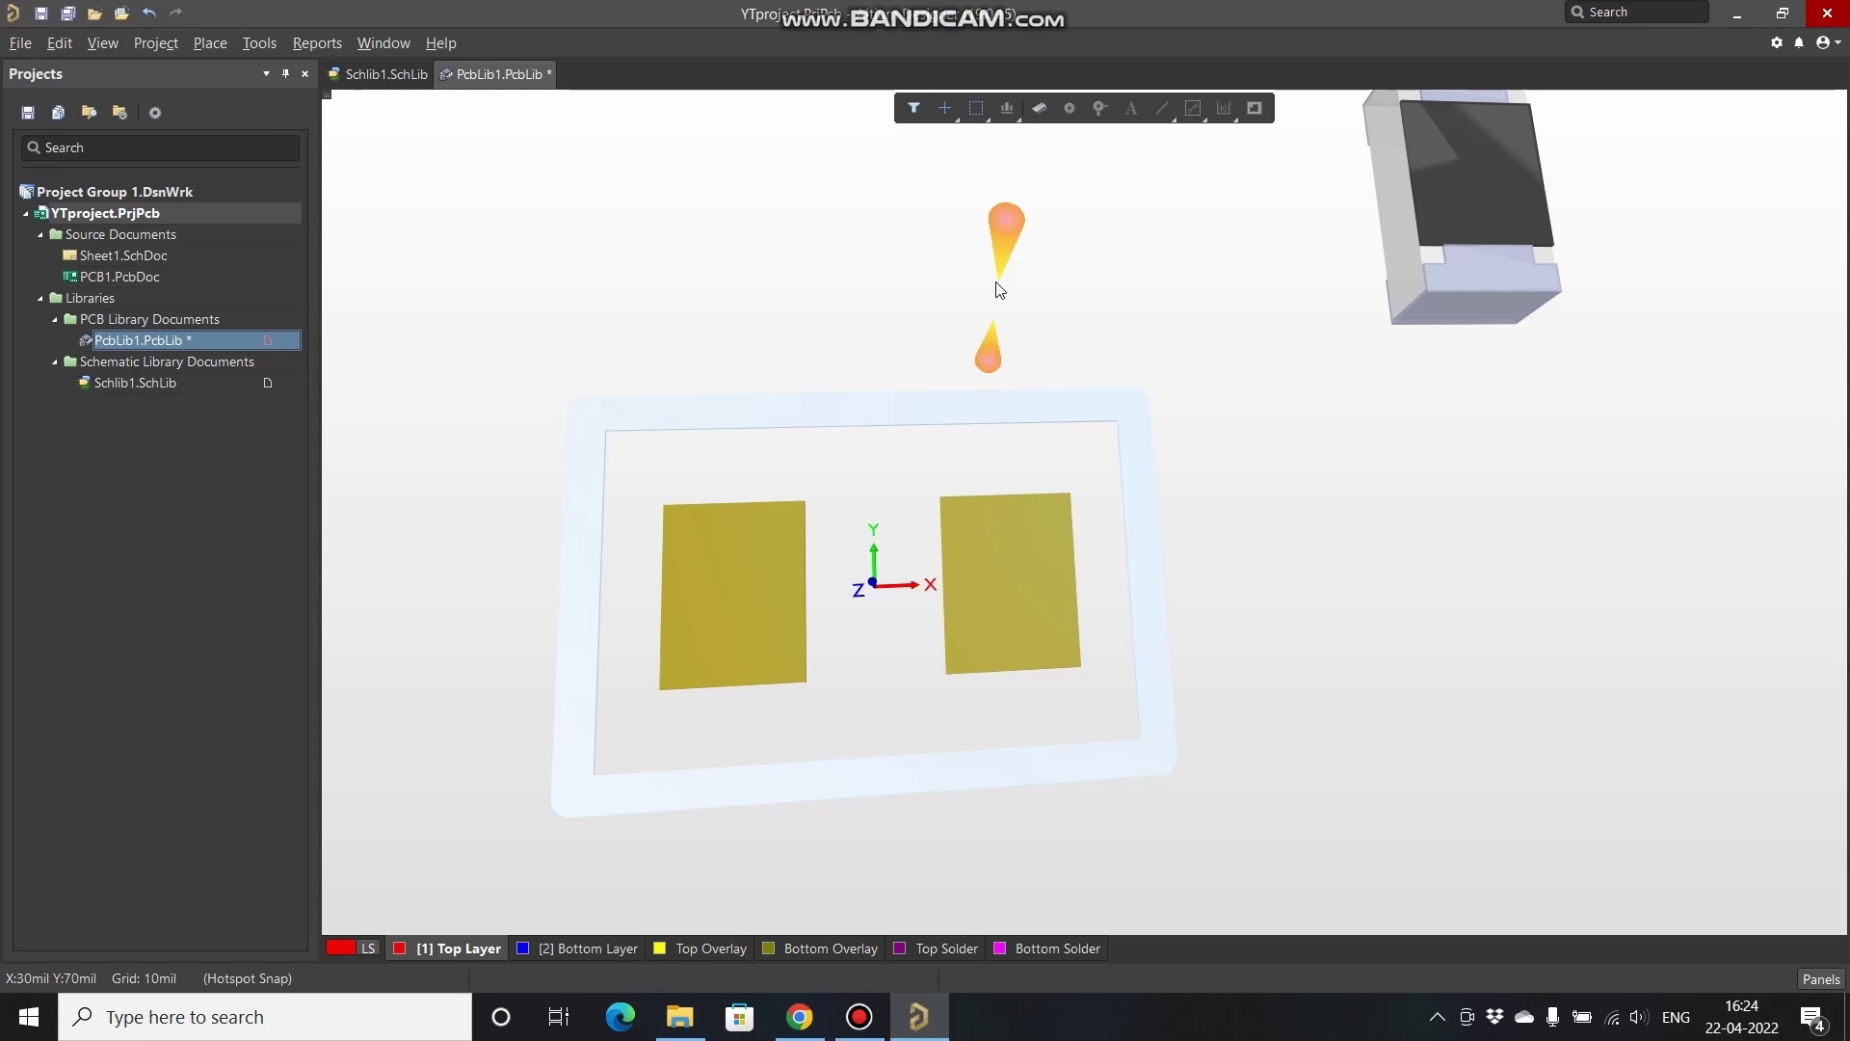
key(2)
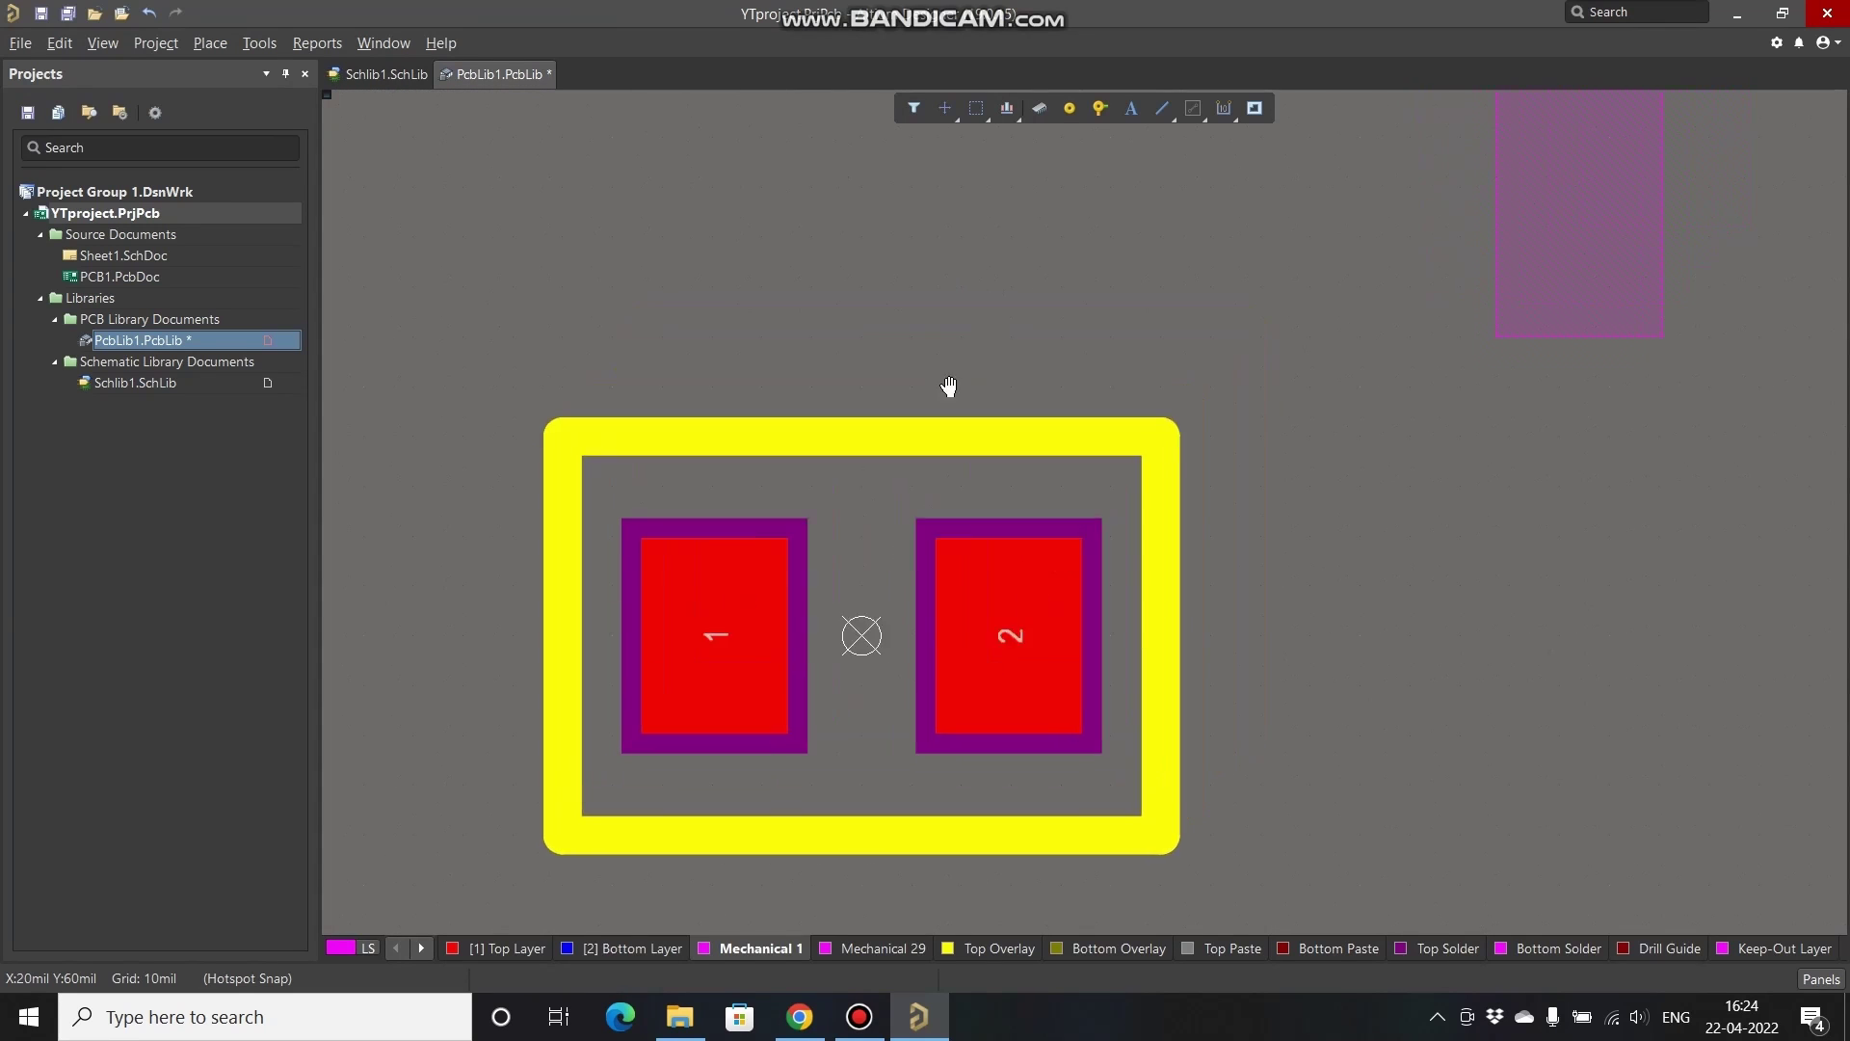
Step: Move the 3D body onto the pads rotated 90°, verify it in 3D, and save the library
drag(1401, 309, 814, 689)
key(space)
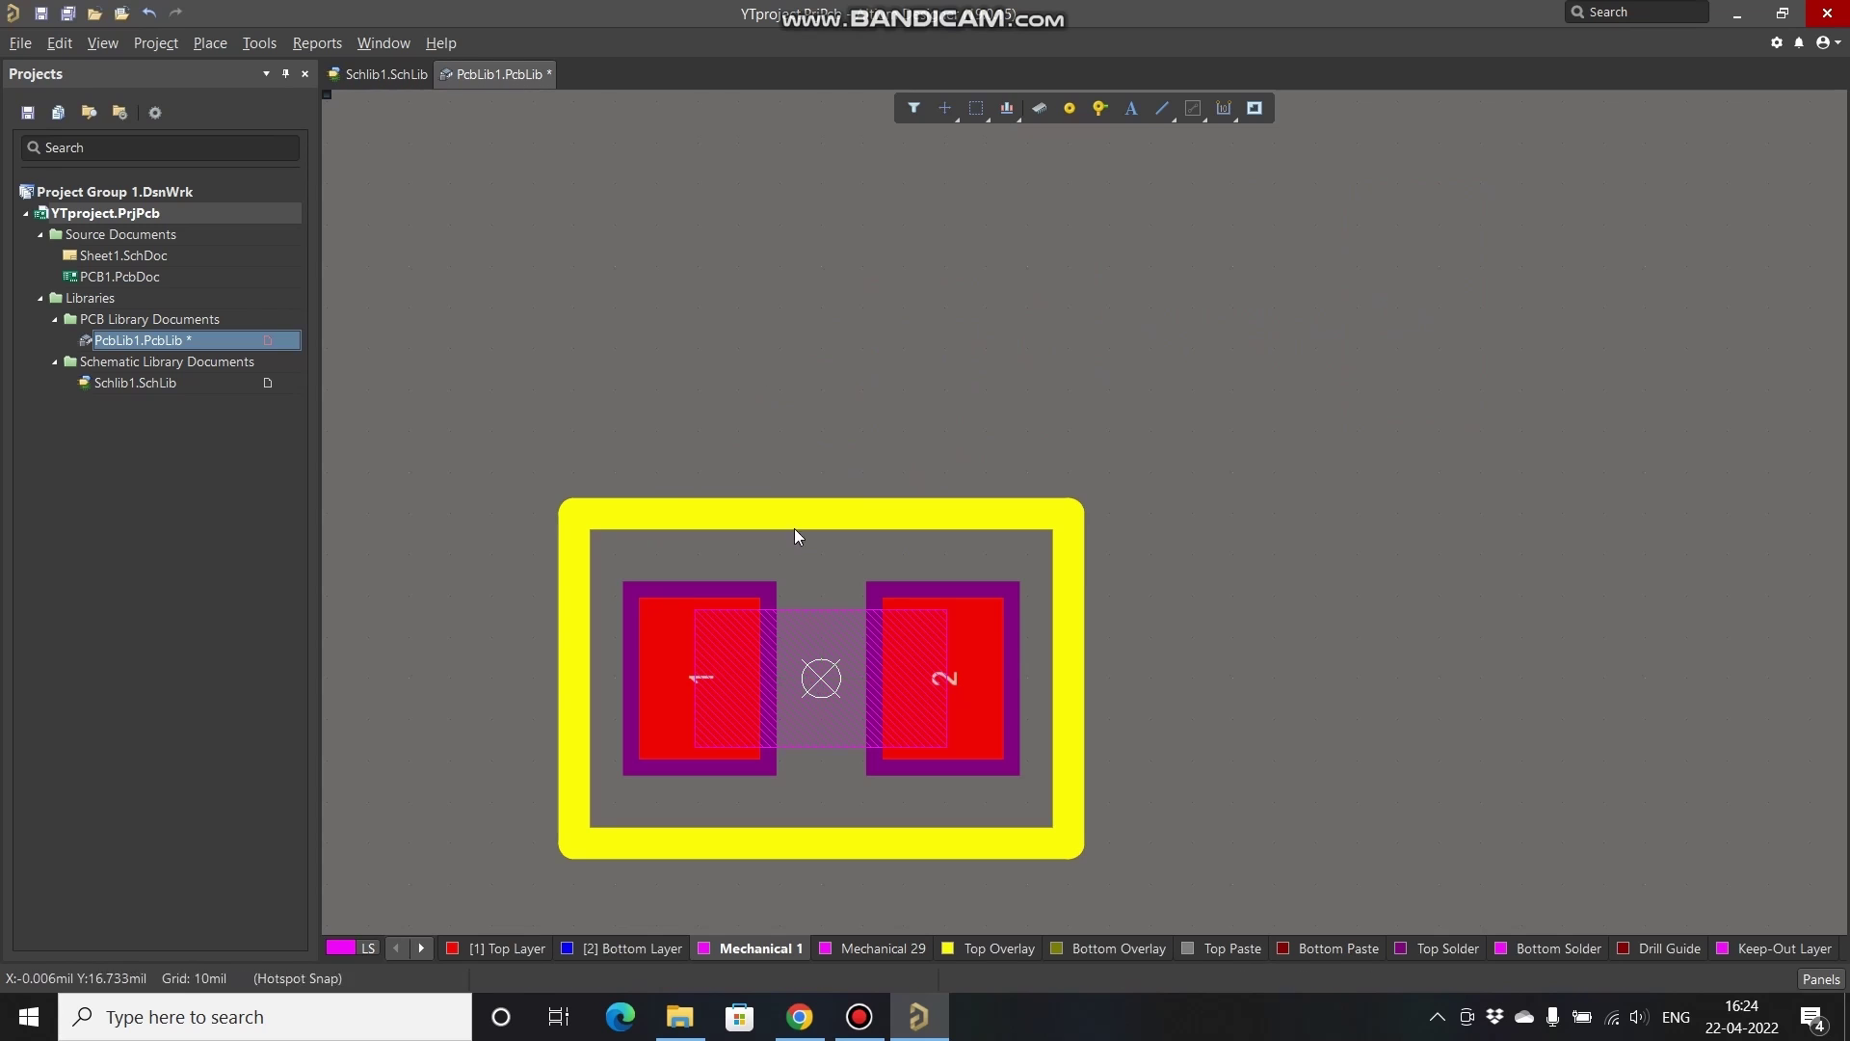
scroll(759, 313, down, 1)
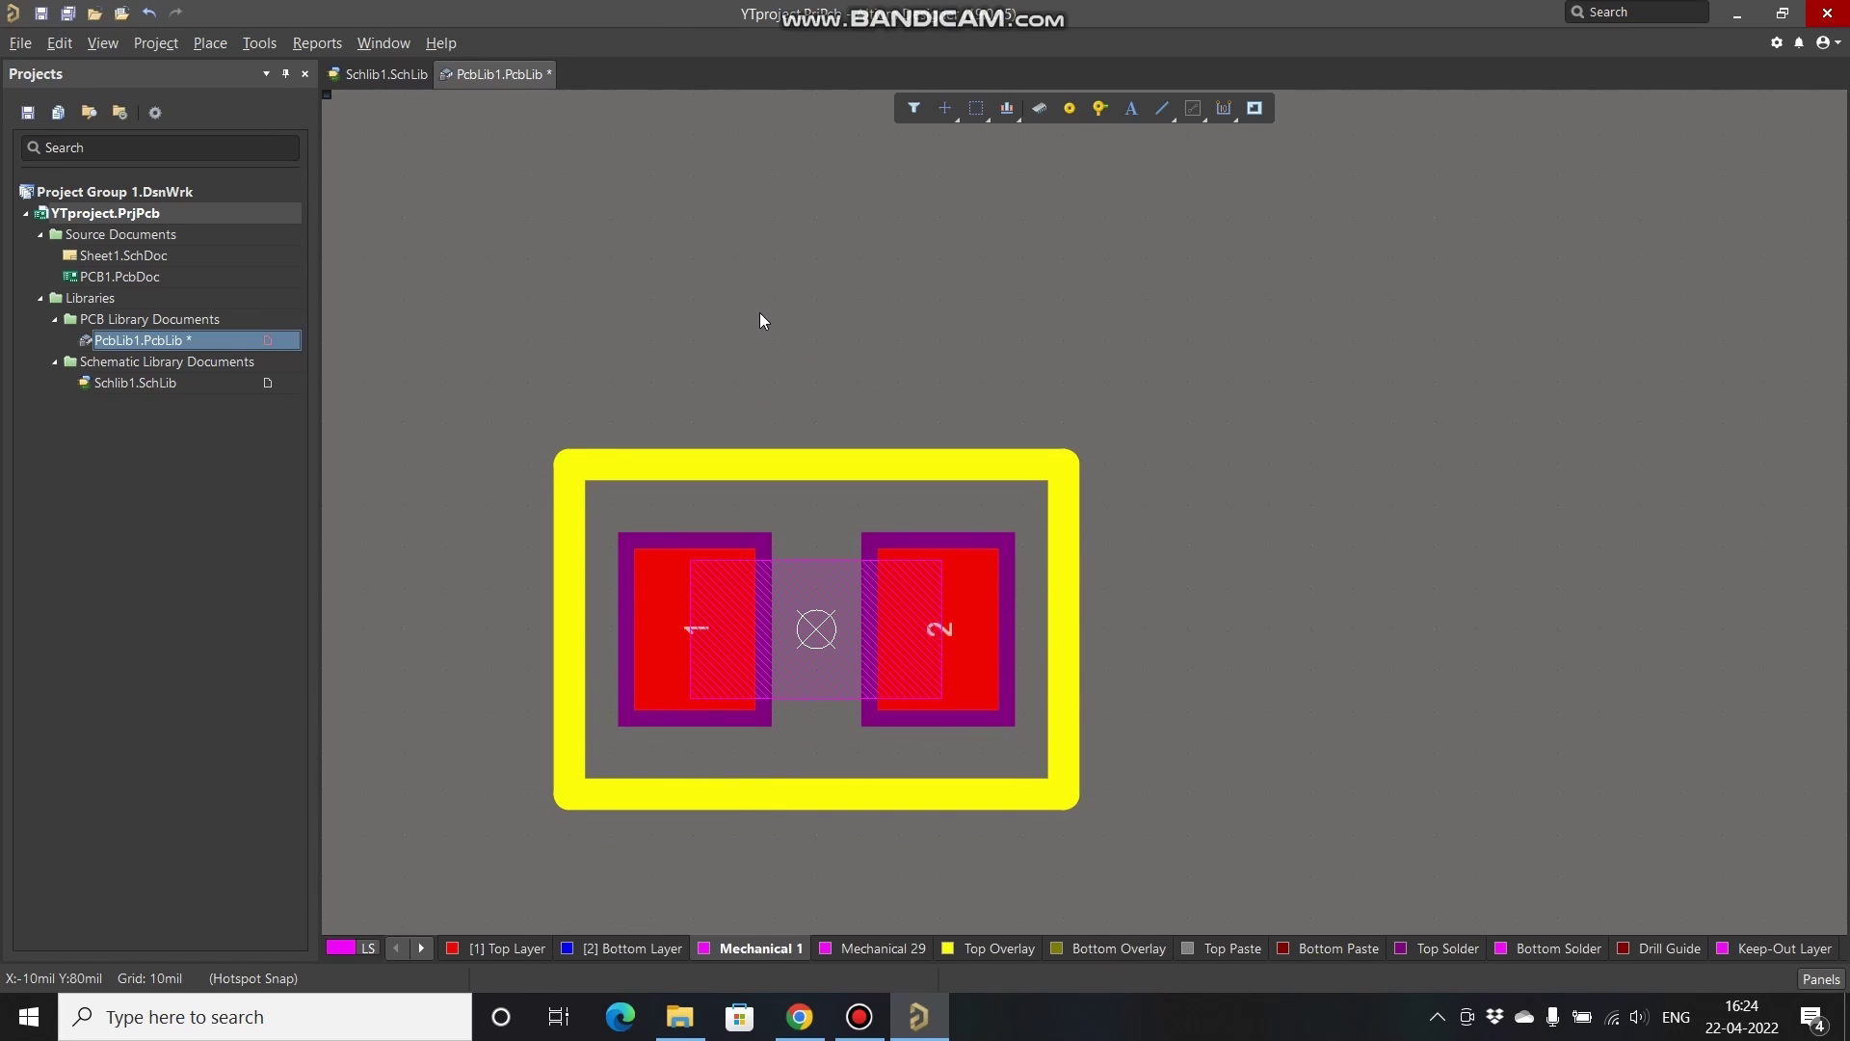
key(3)
shift+right_drag(796, 662, 859, 686)
key(2)
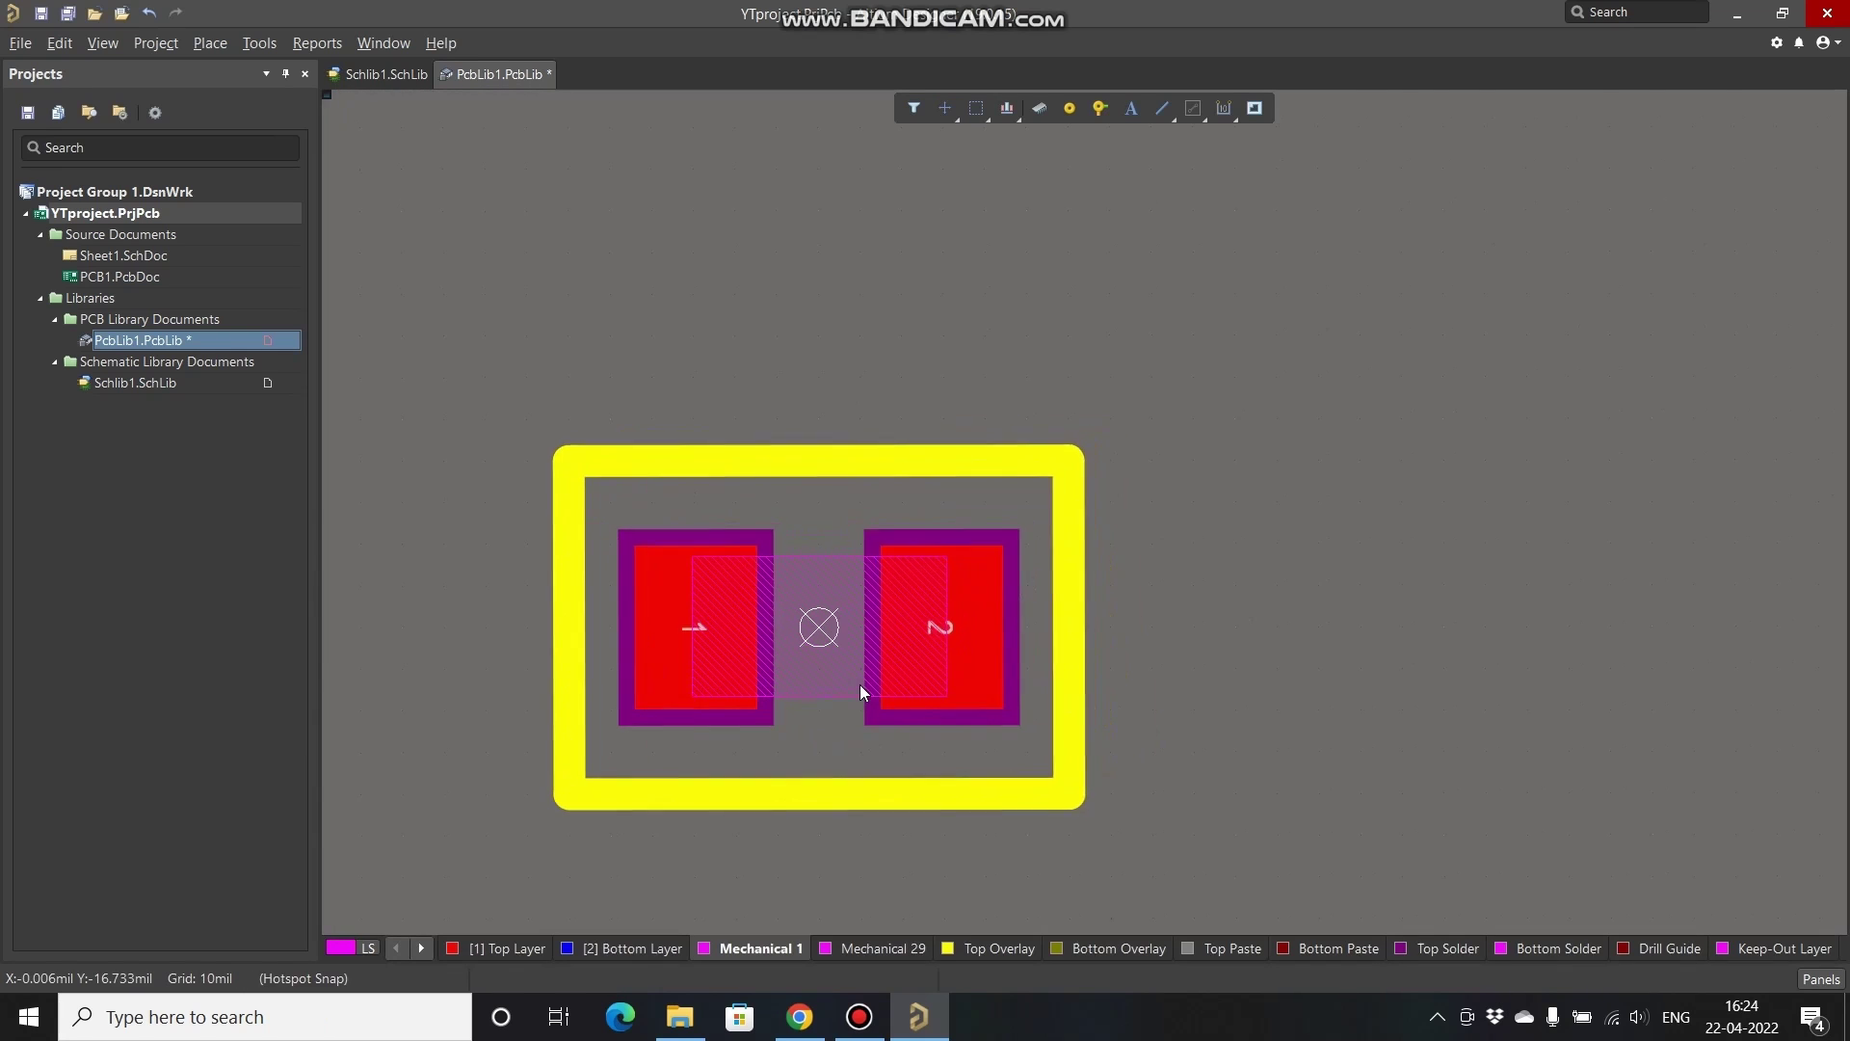
key(ctrl+s)
right_drag(647, 409, 682, 321)
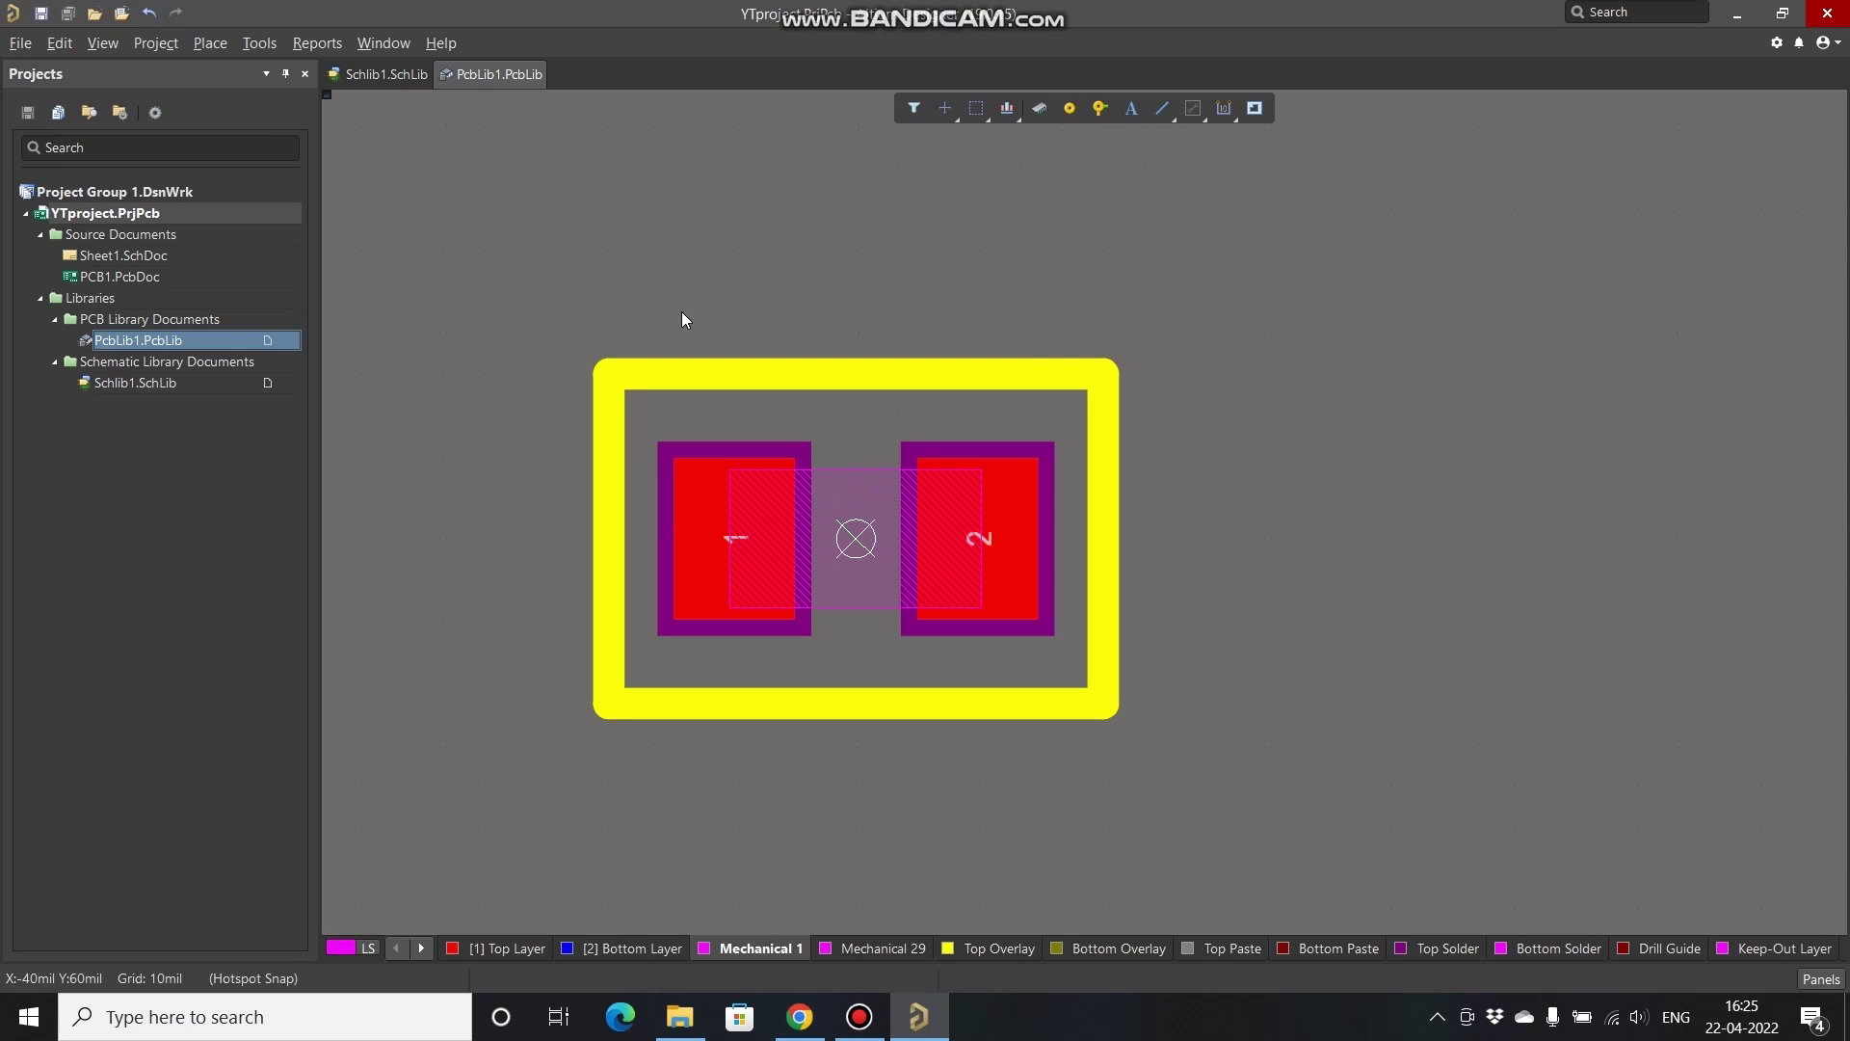
Step: Cycle through the layer tabs, toggle single-layer view with Shift+S, and make Mechanical 29 active
click(517, 945)
click(634, 950)
click(770, 949)
click(872, 950)
click(1002, 948)
click(503, 948)
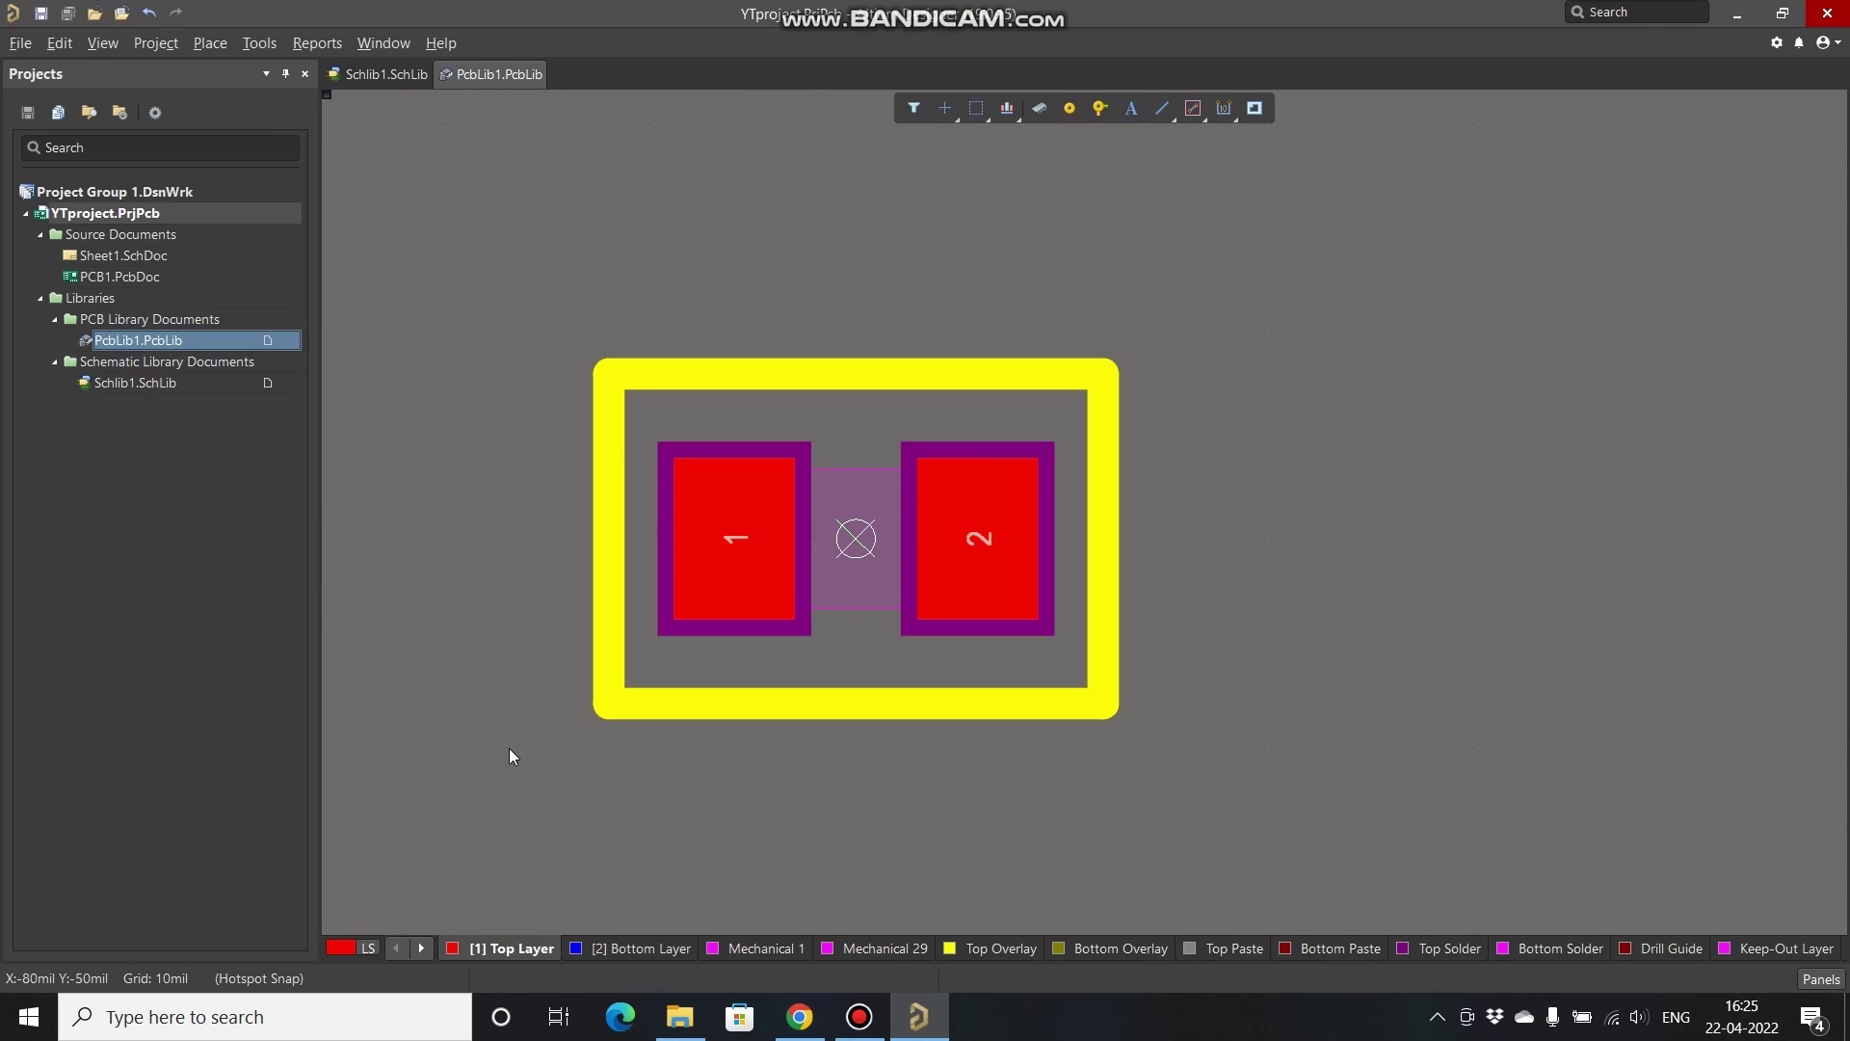
key(shift+s)
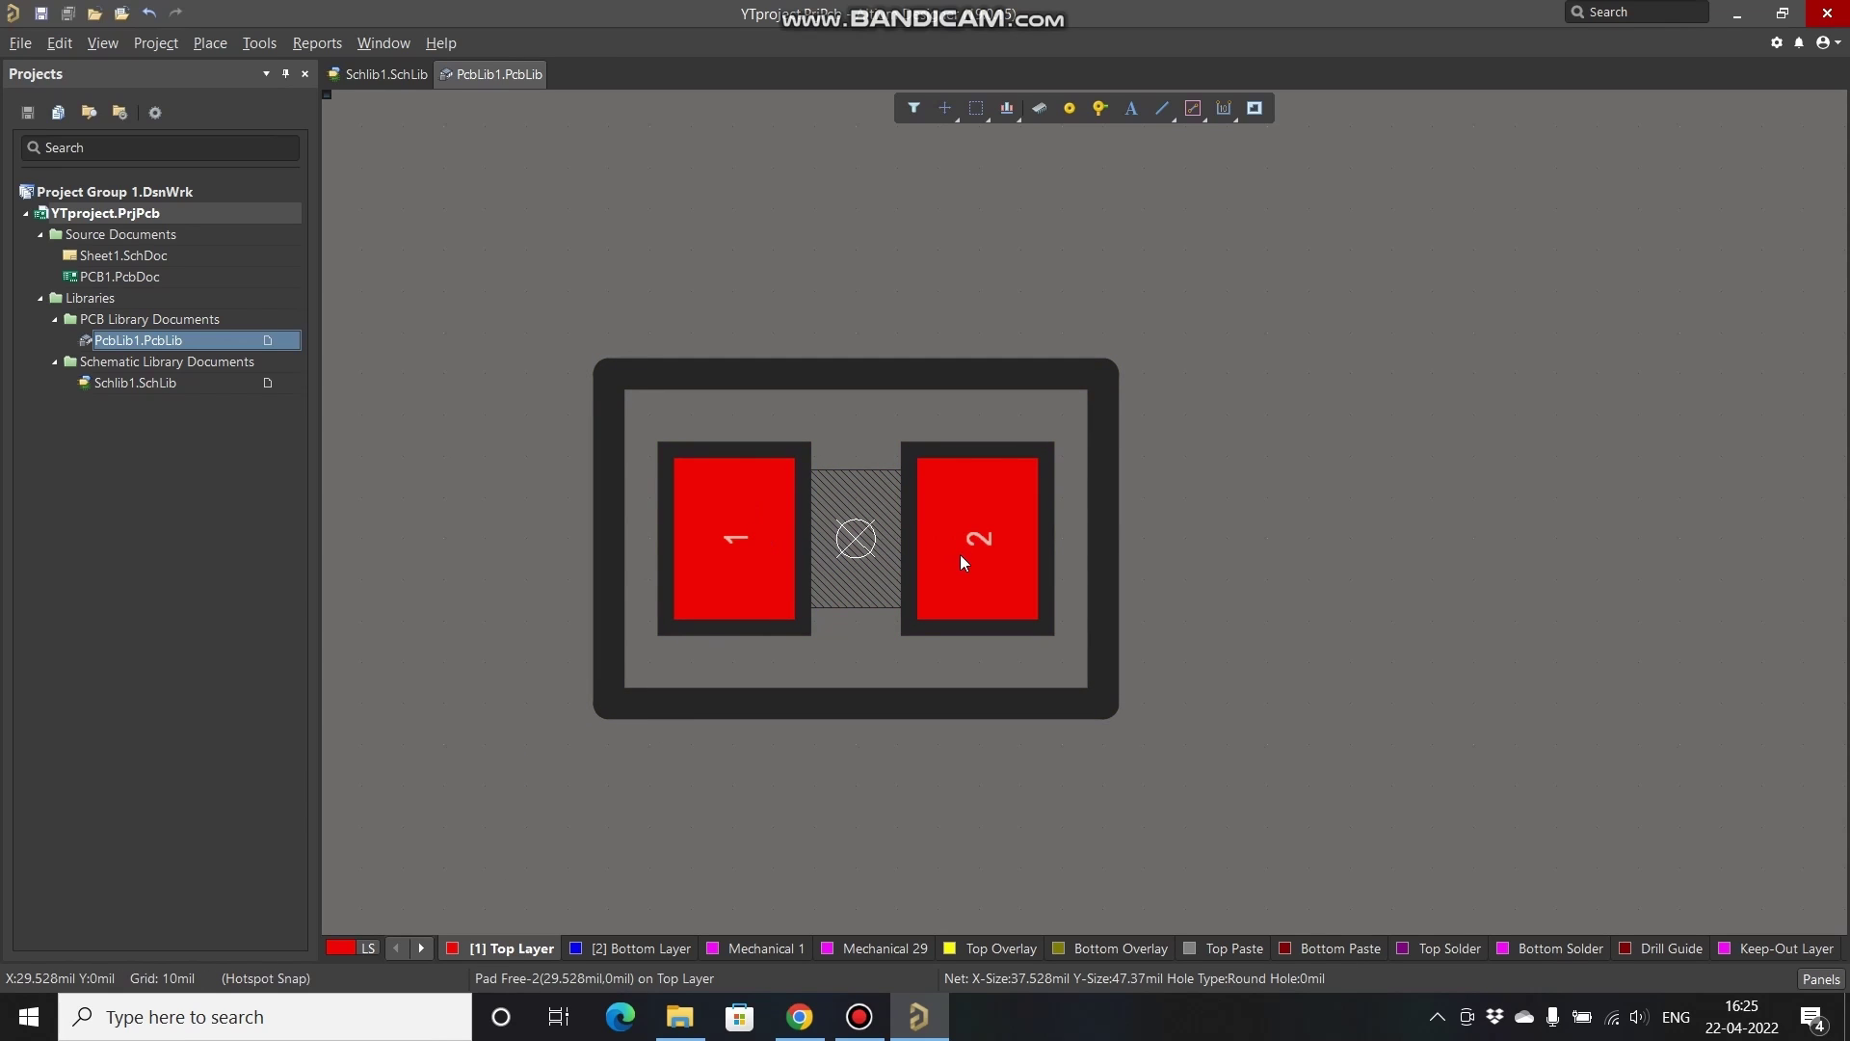
click(643, 949)
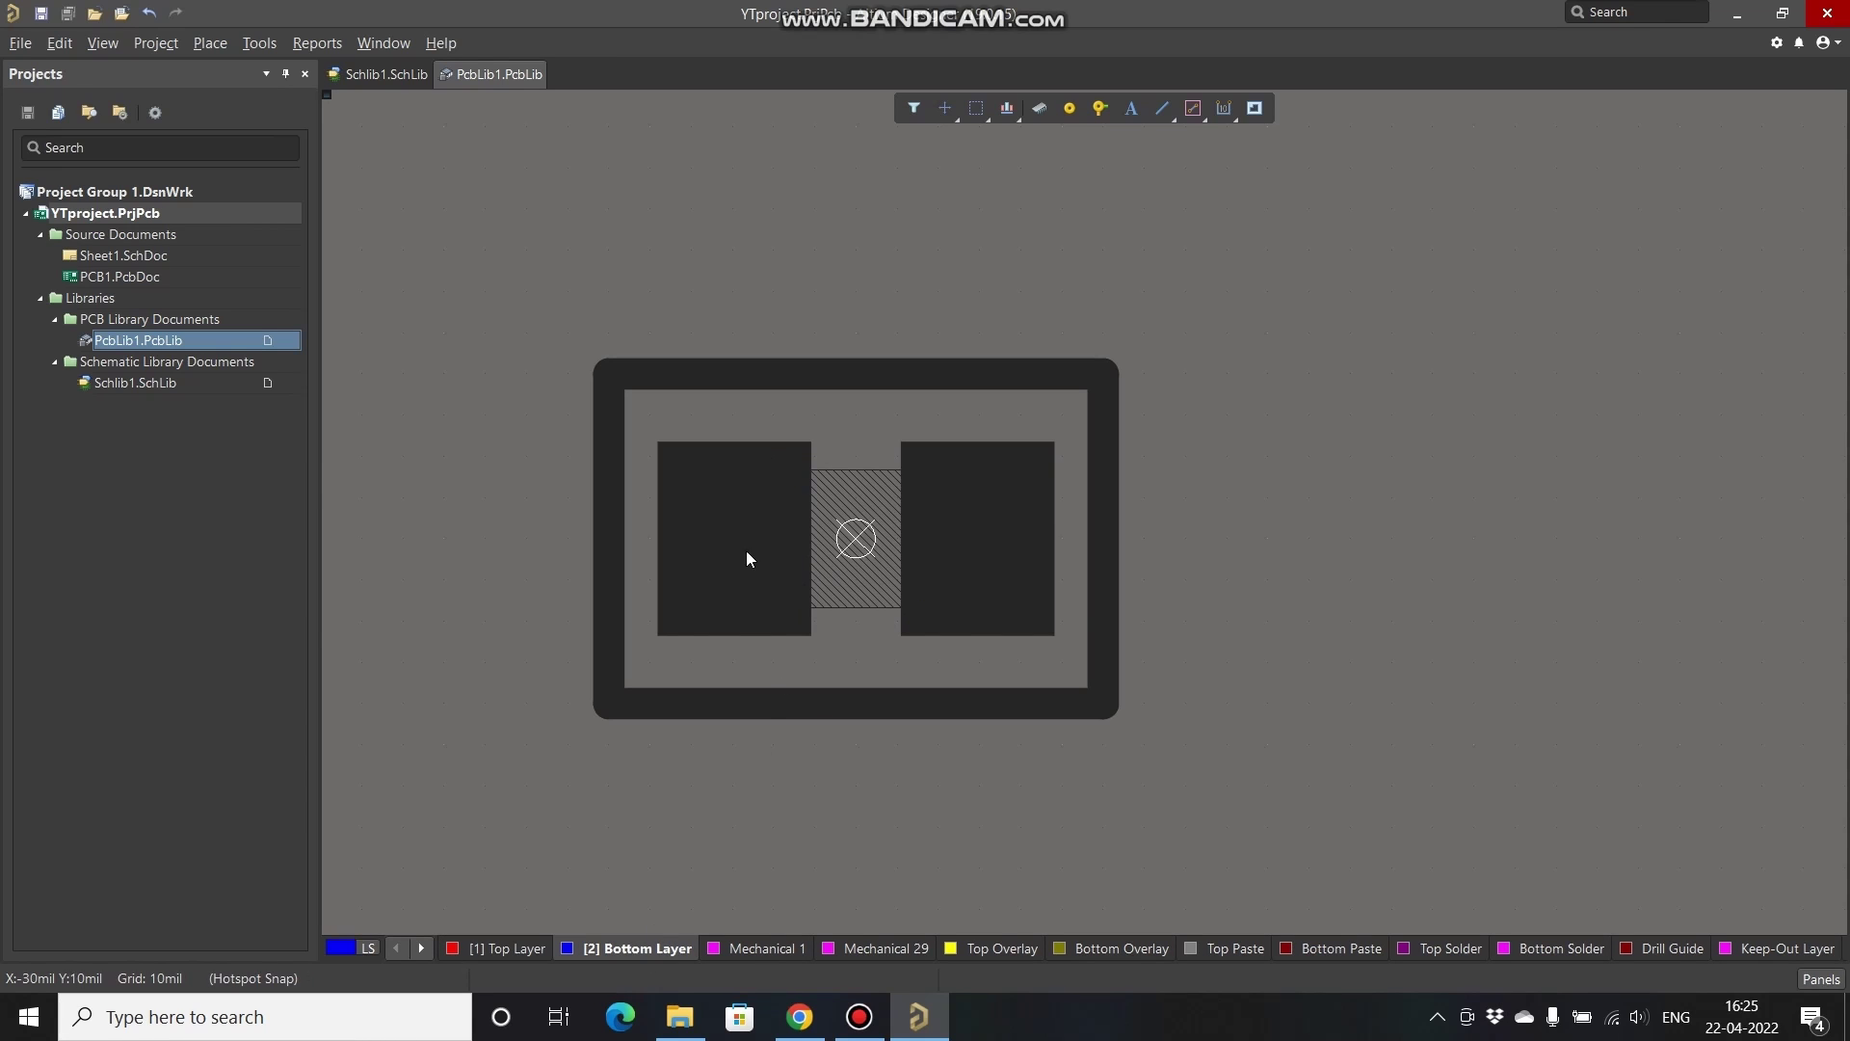
click(751, 946)
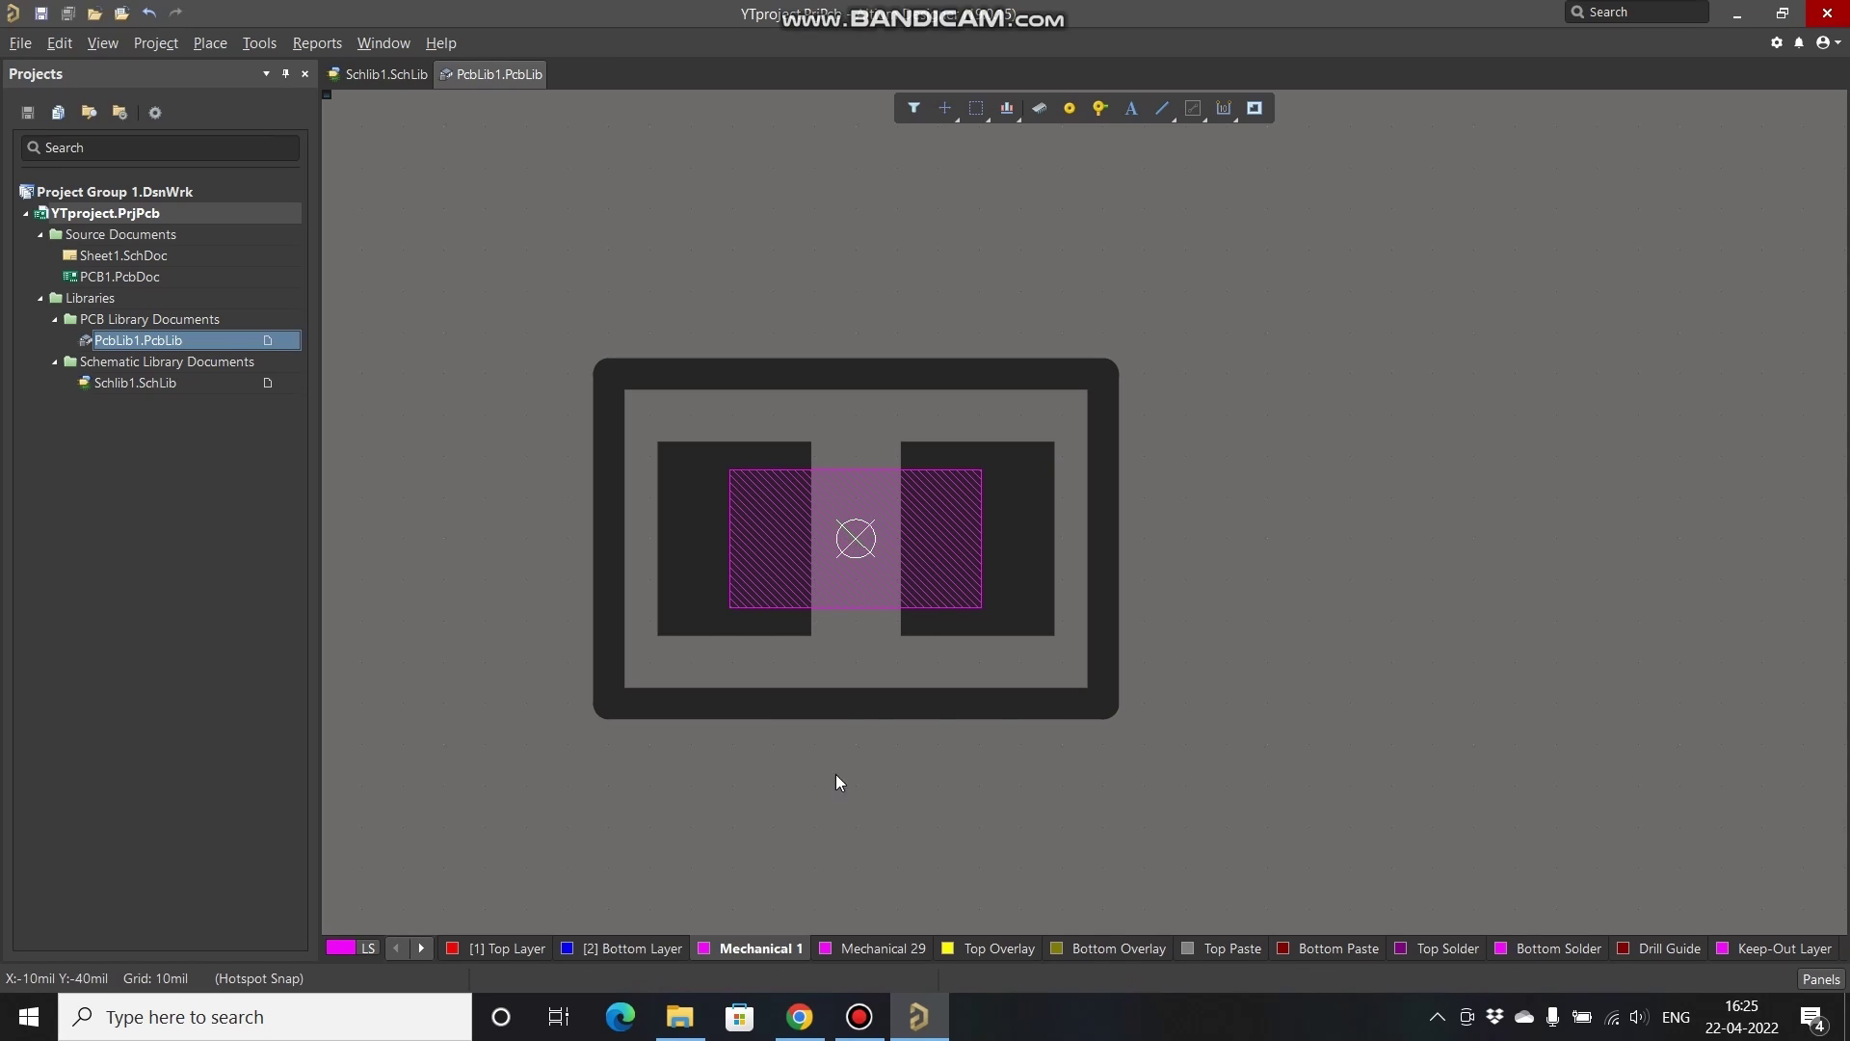
click(858, 944)
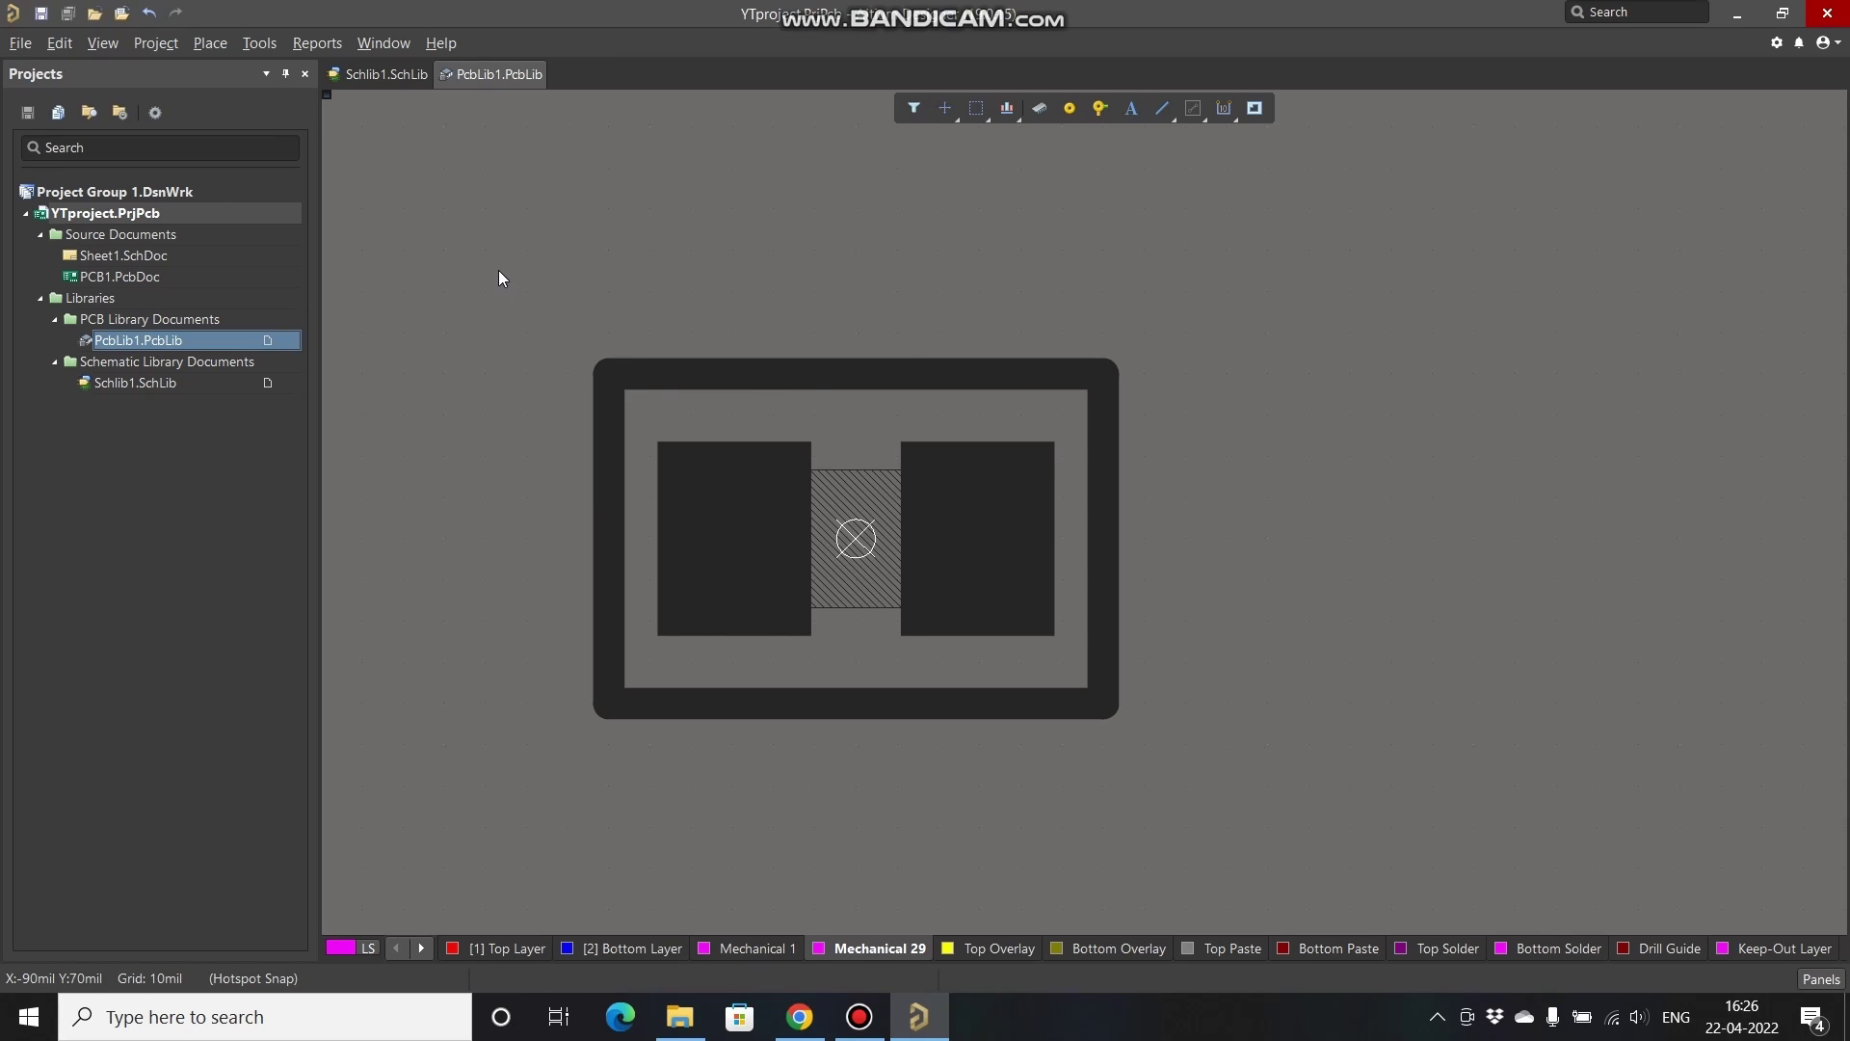
click(214, 44)
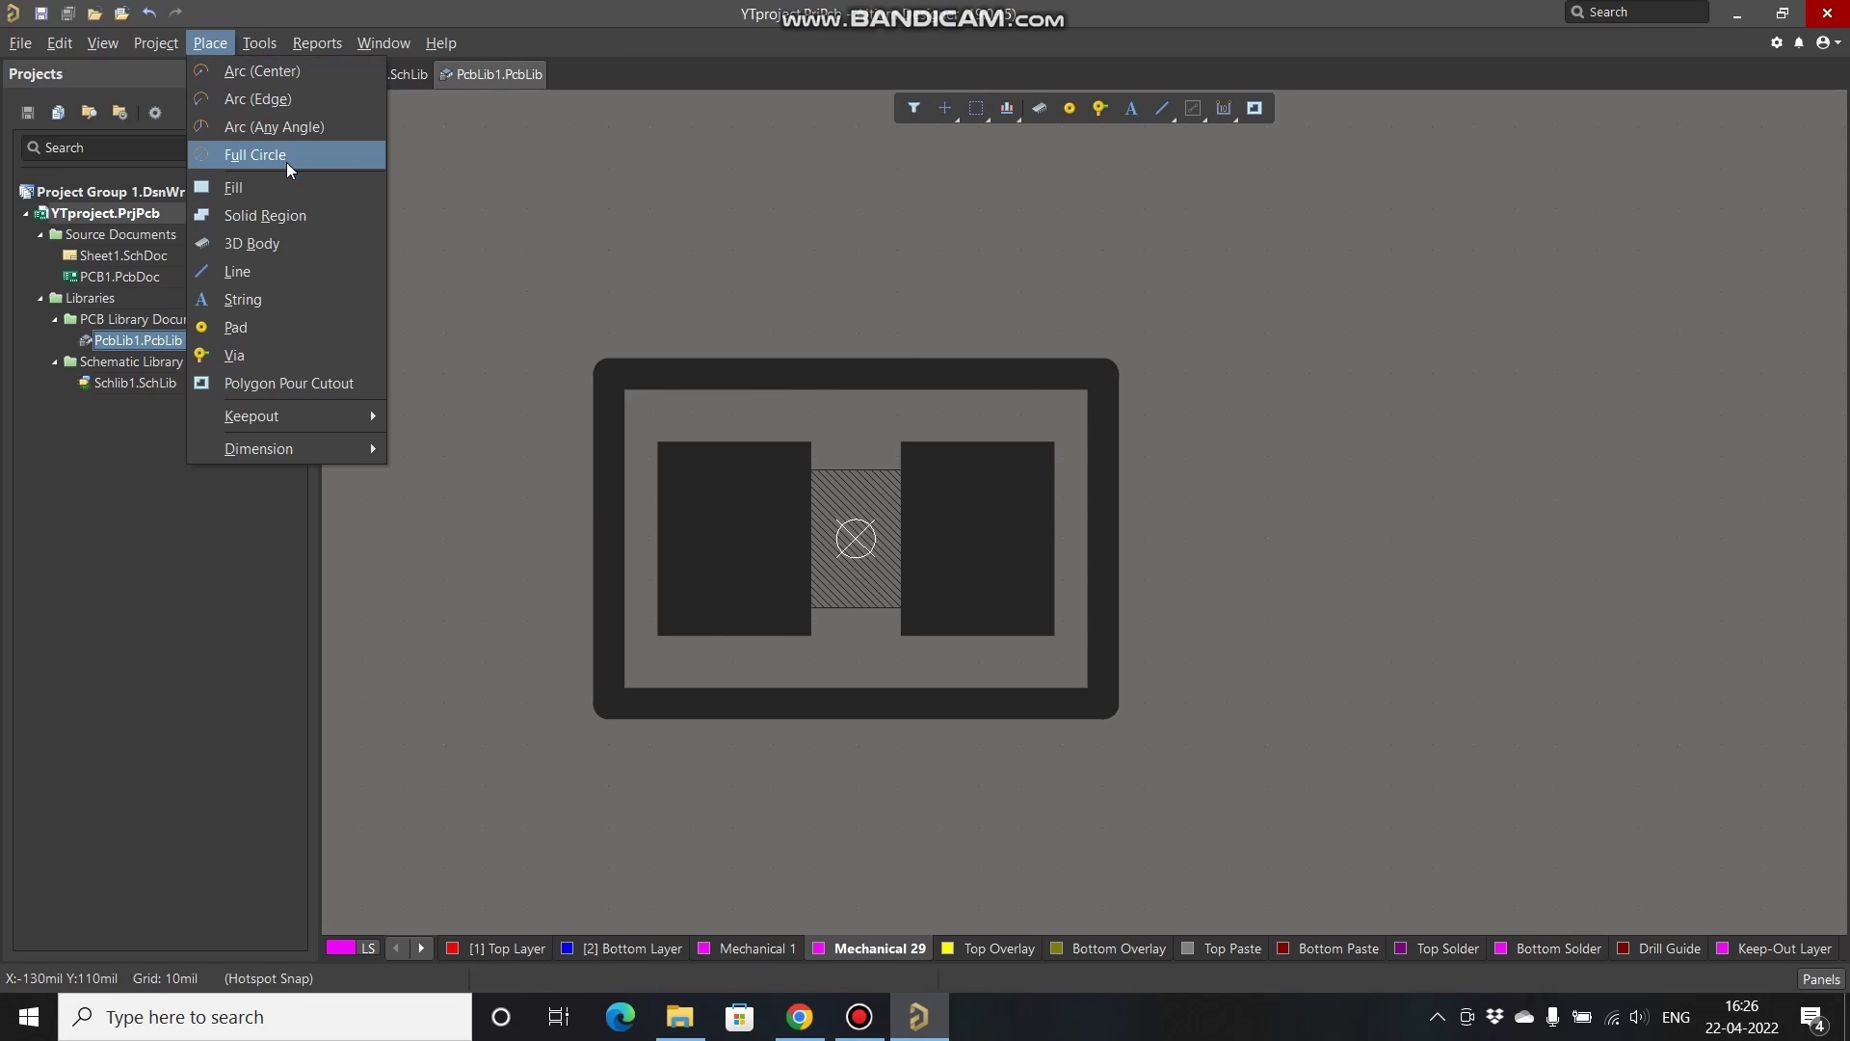
Step: Draw a closed four-line rectangle on Mechanical 29 around the two pads, tracing the existing outline
click(285, 272)
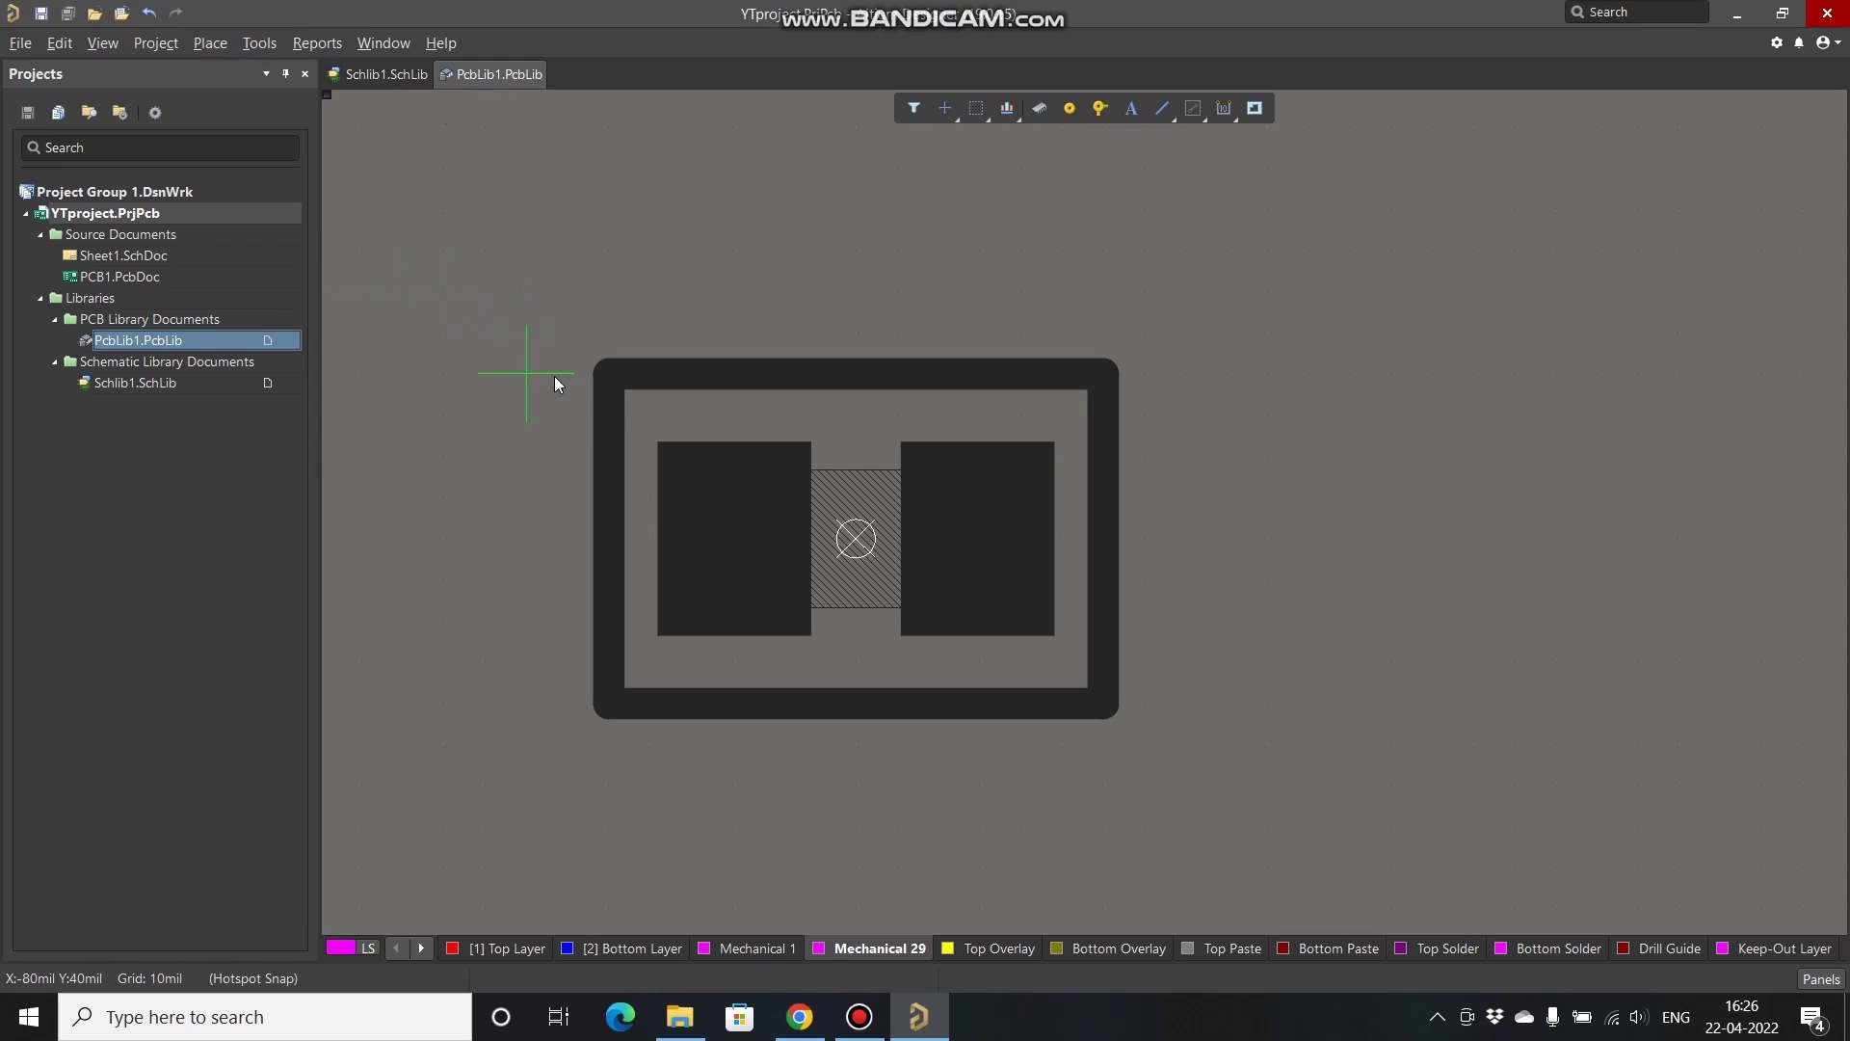
click(608, 415)
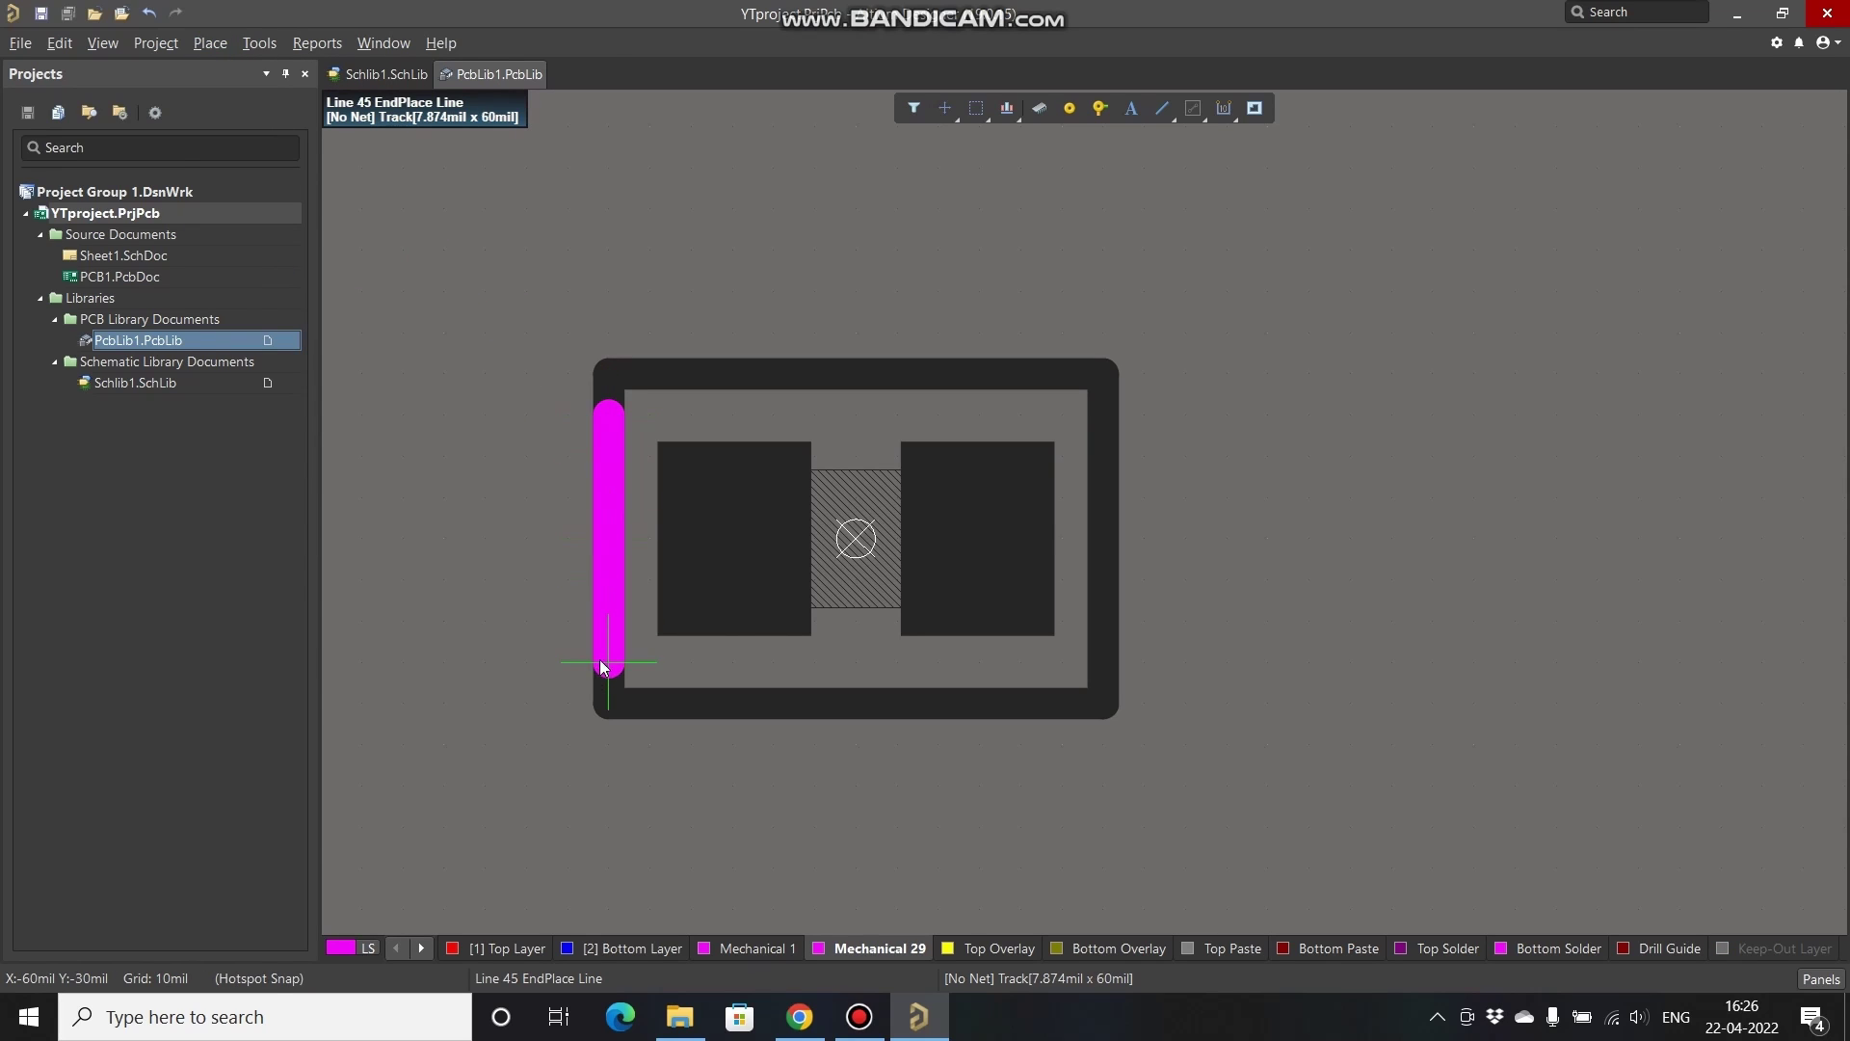
click(603, 704)
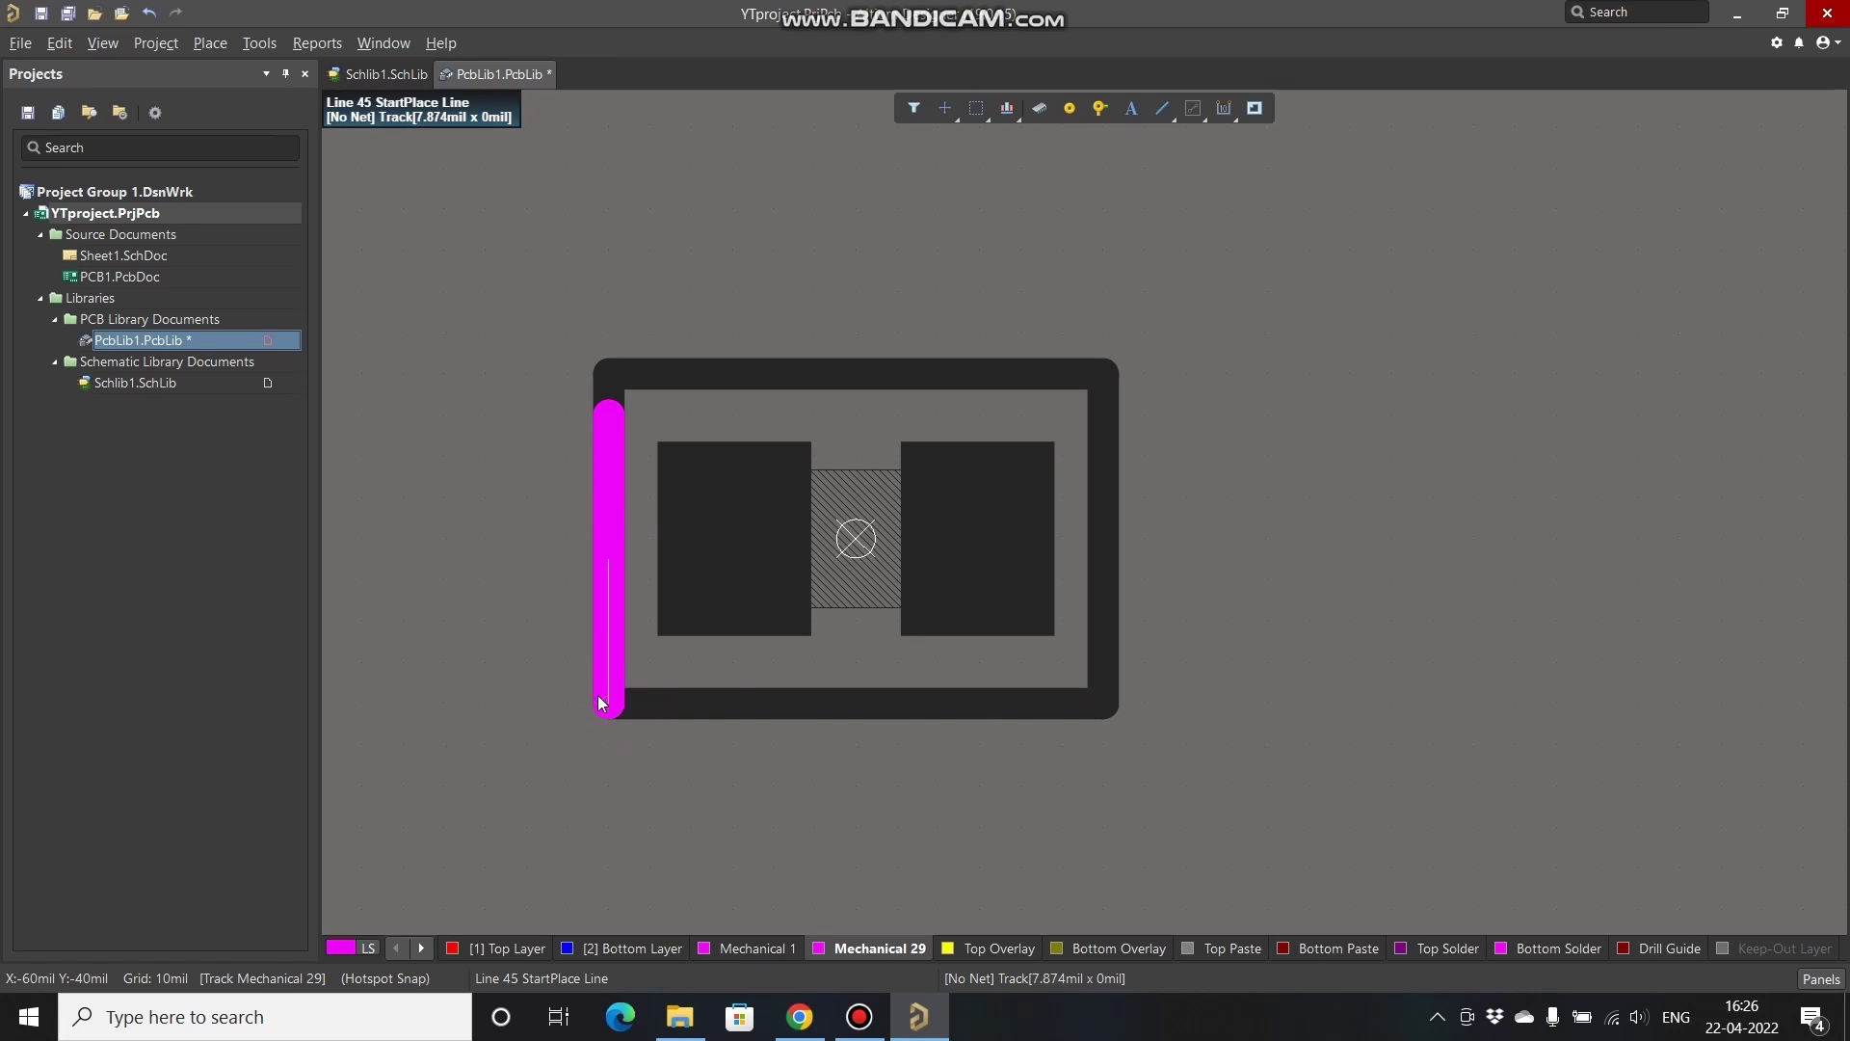
click(1104, 704)
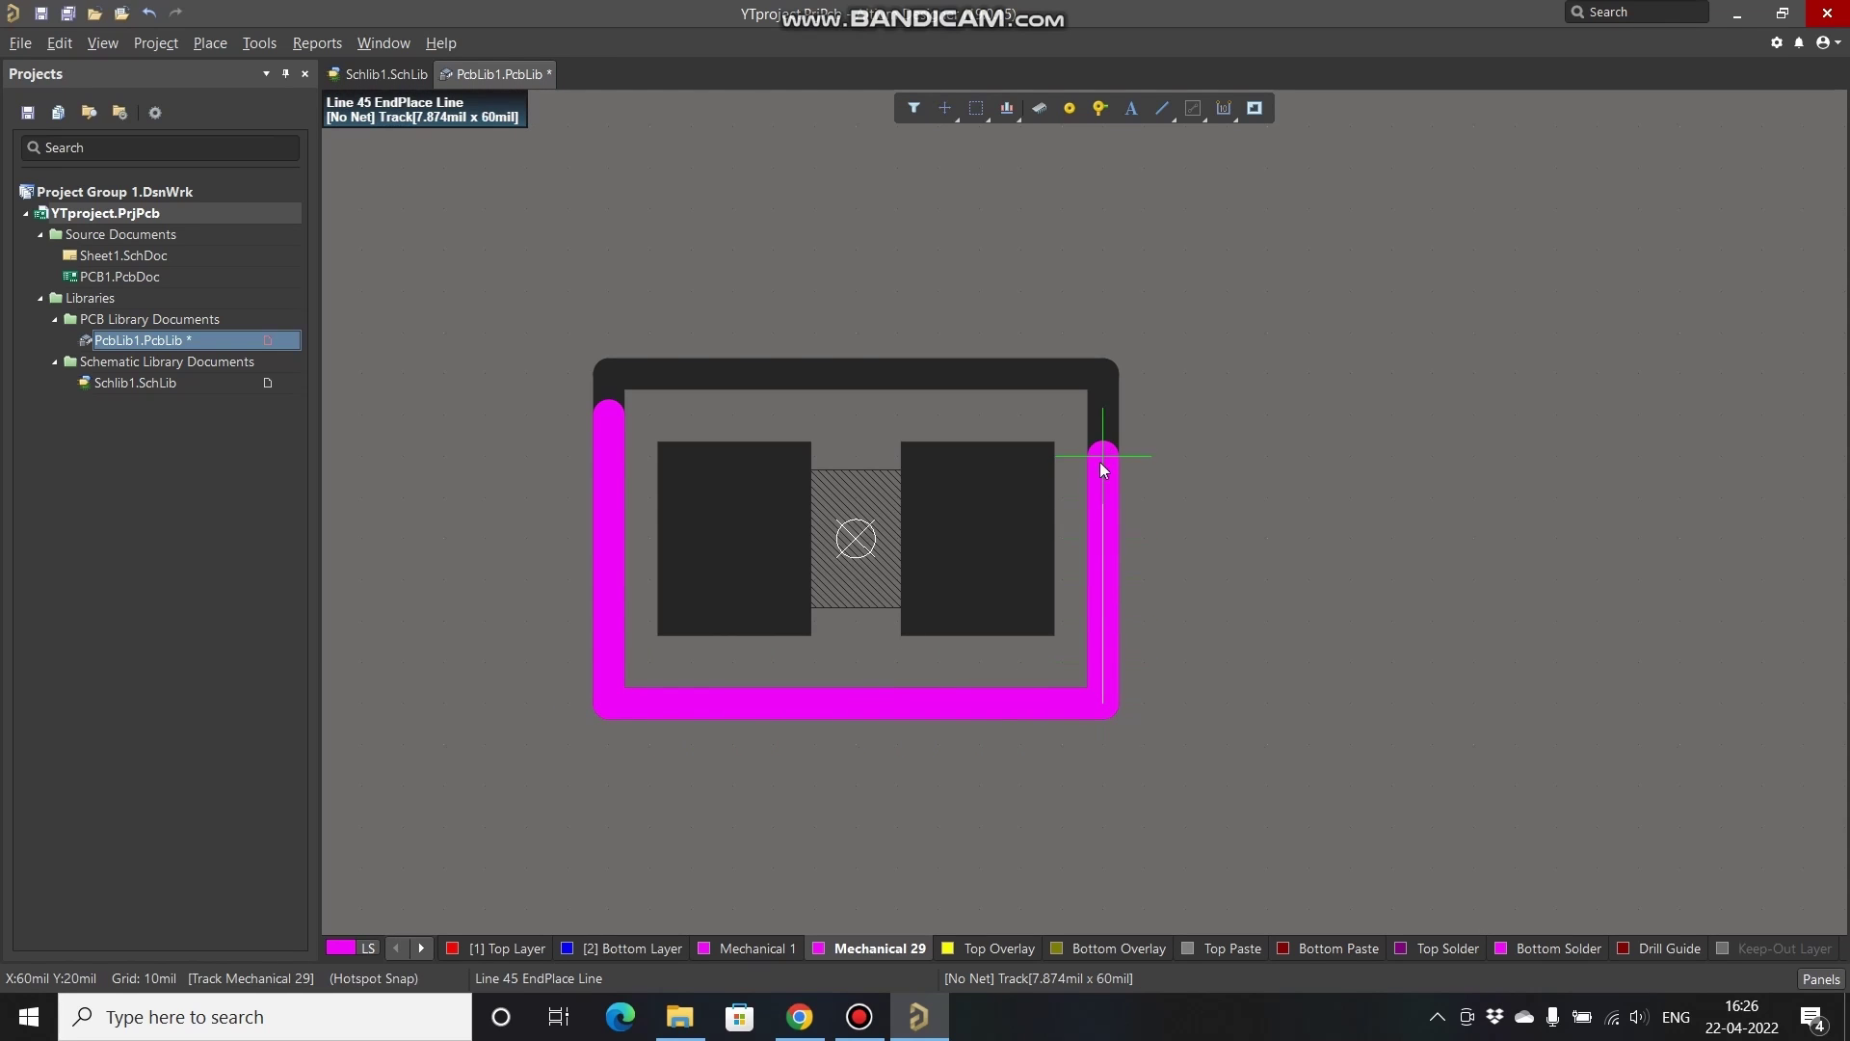
click(1099, 378)
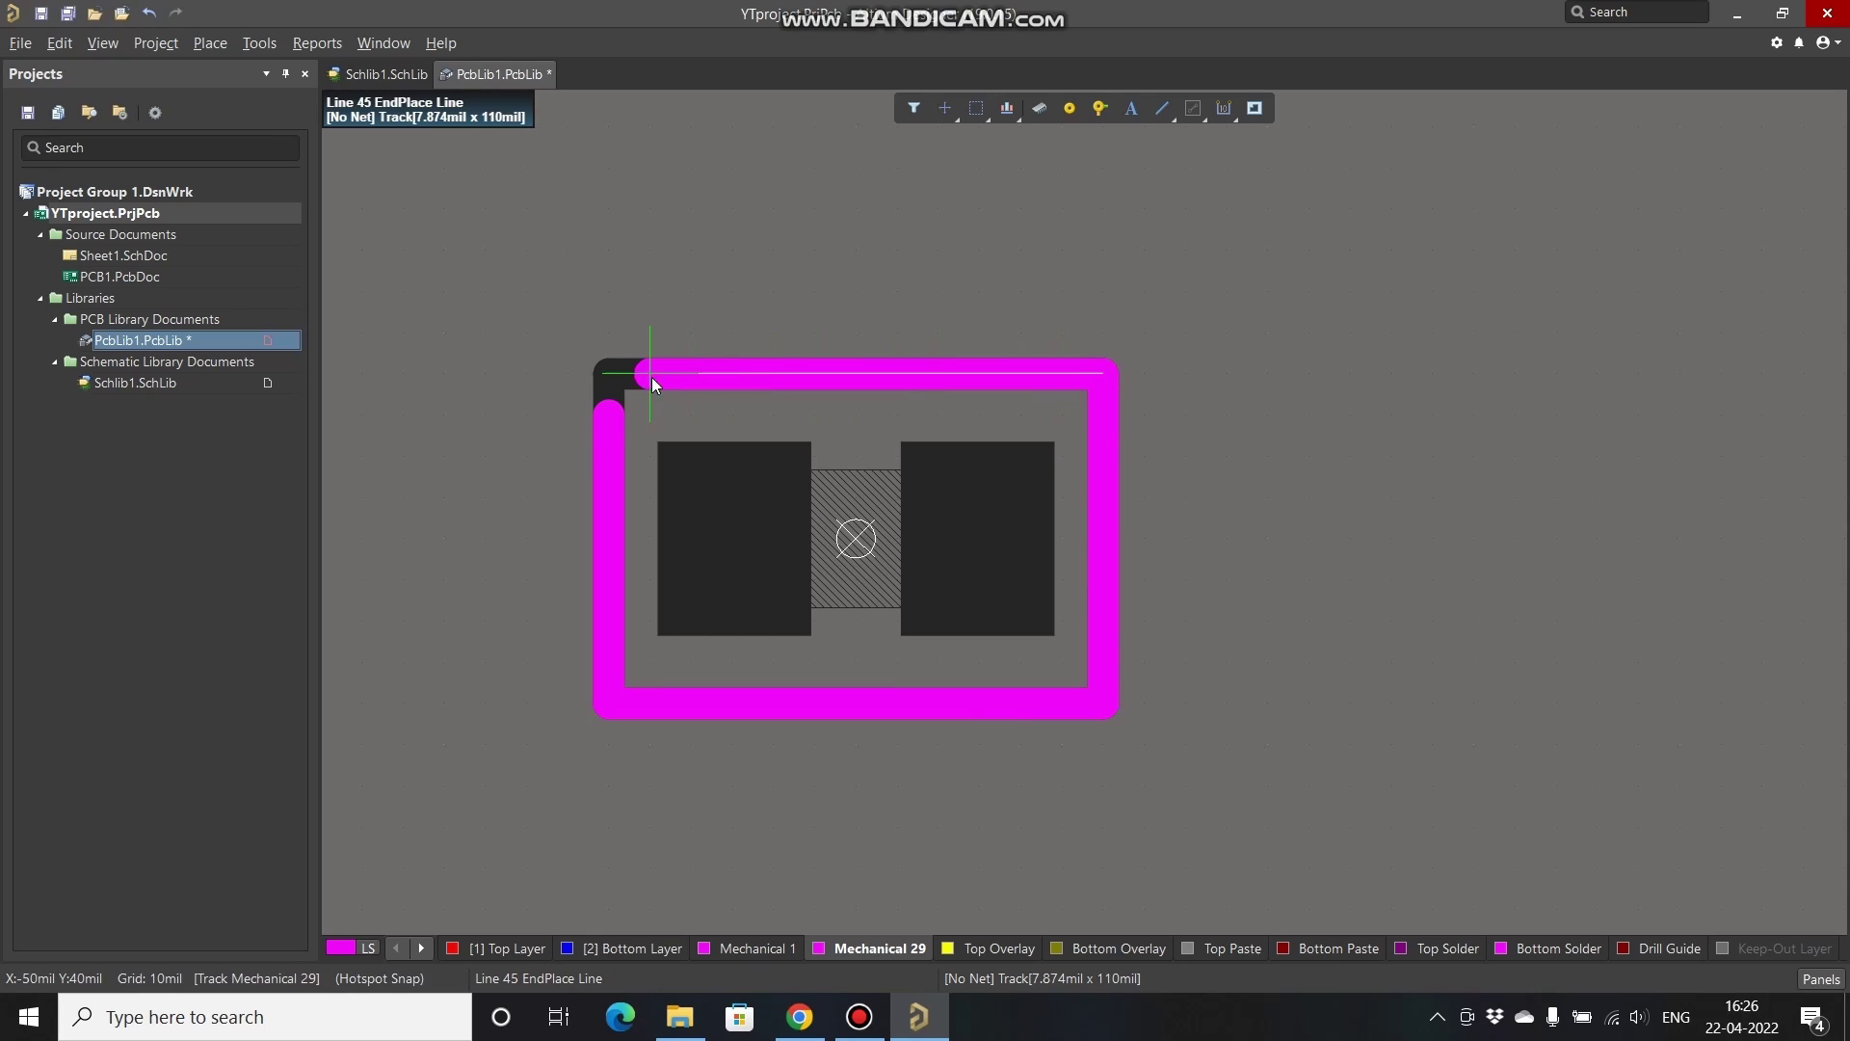
click(613, 378)
right_click(615, 421)
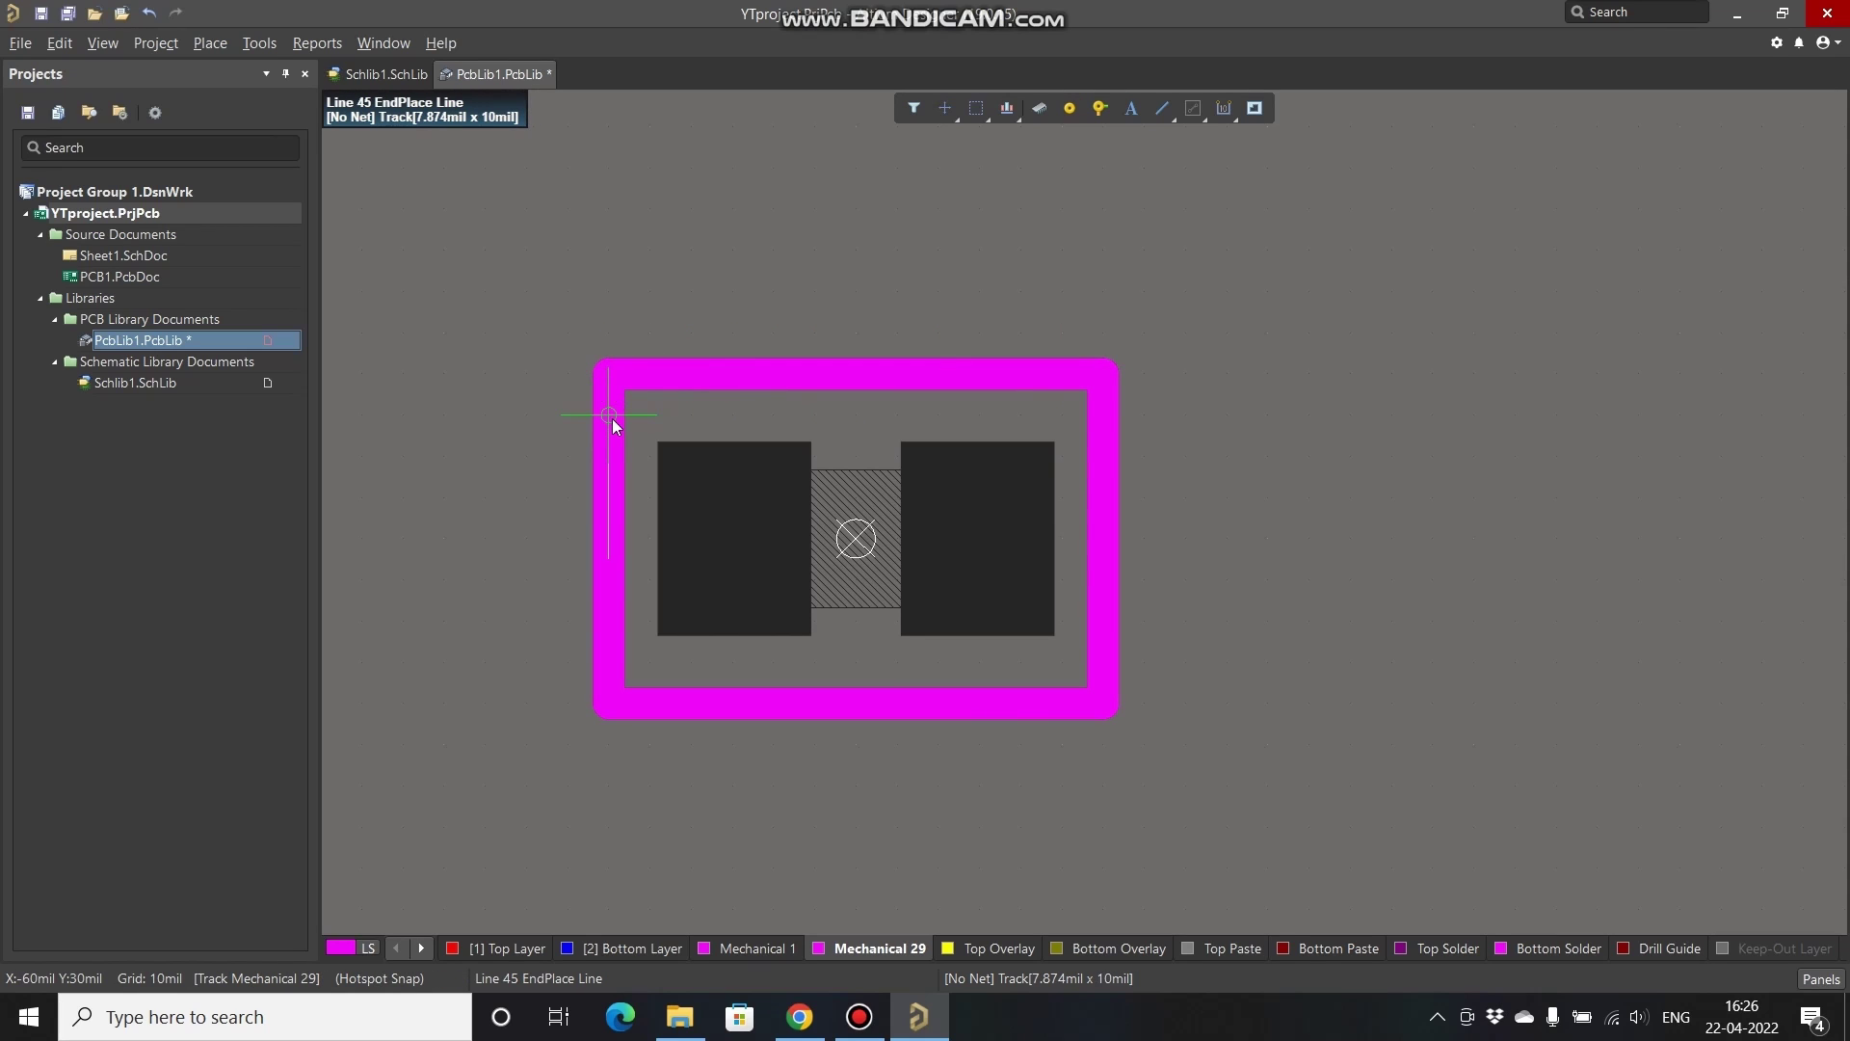
right_click(536, 391)
right_drag(638, 274, 580, 253)
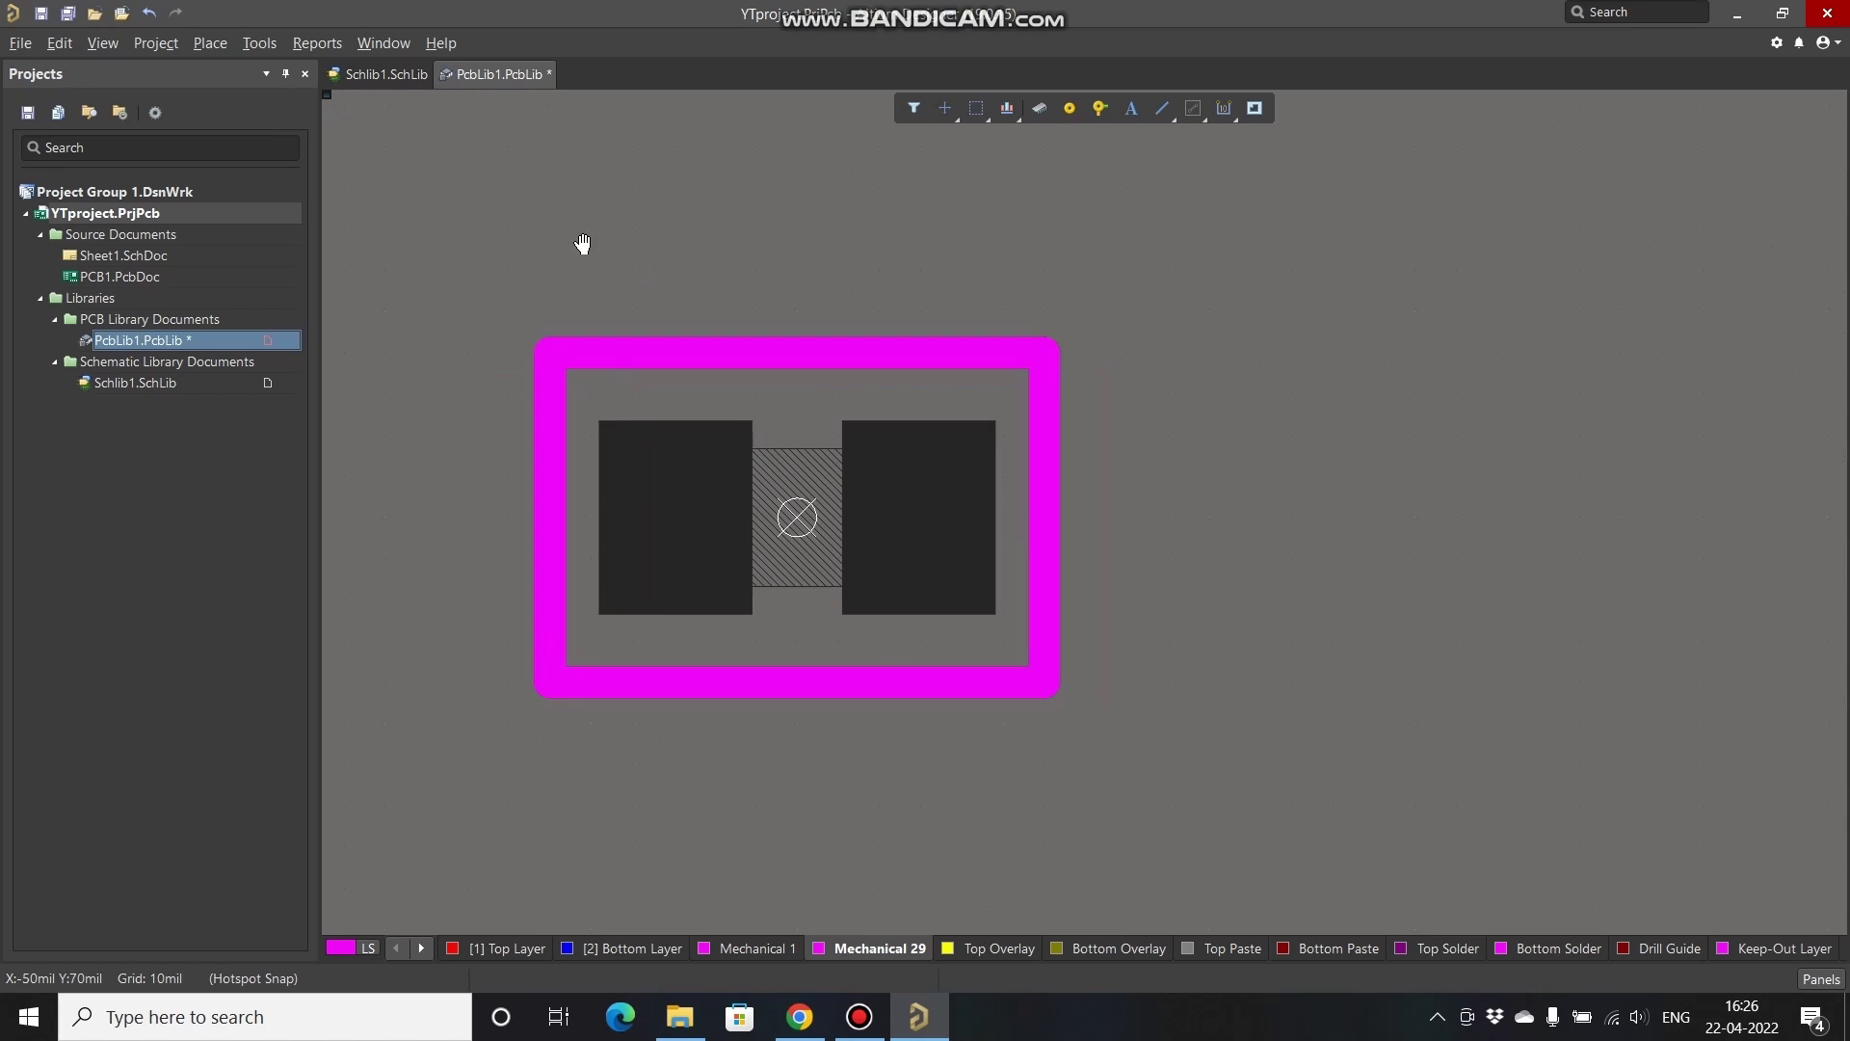
click(220, 44)
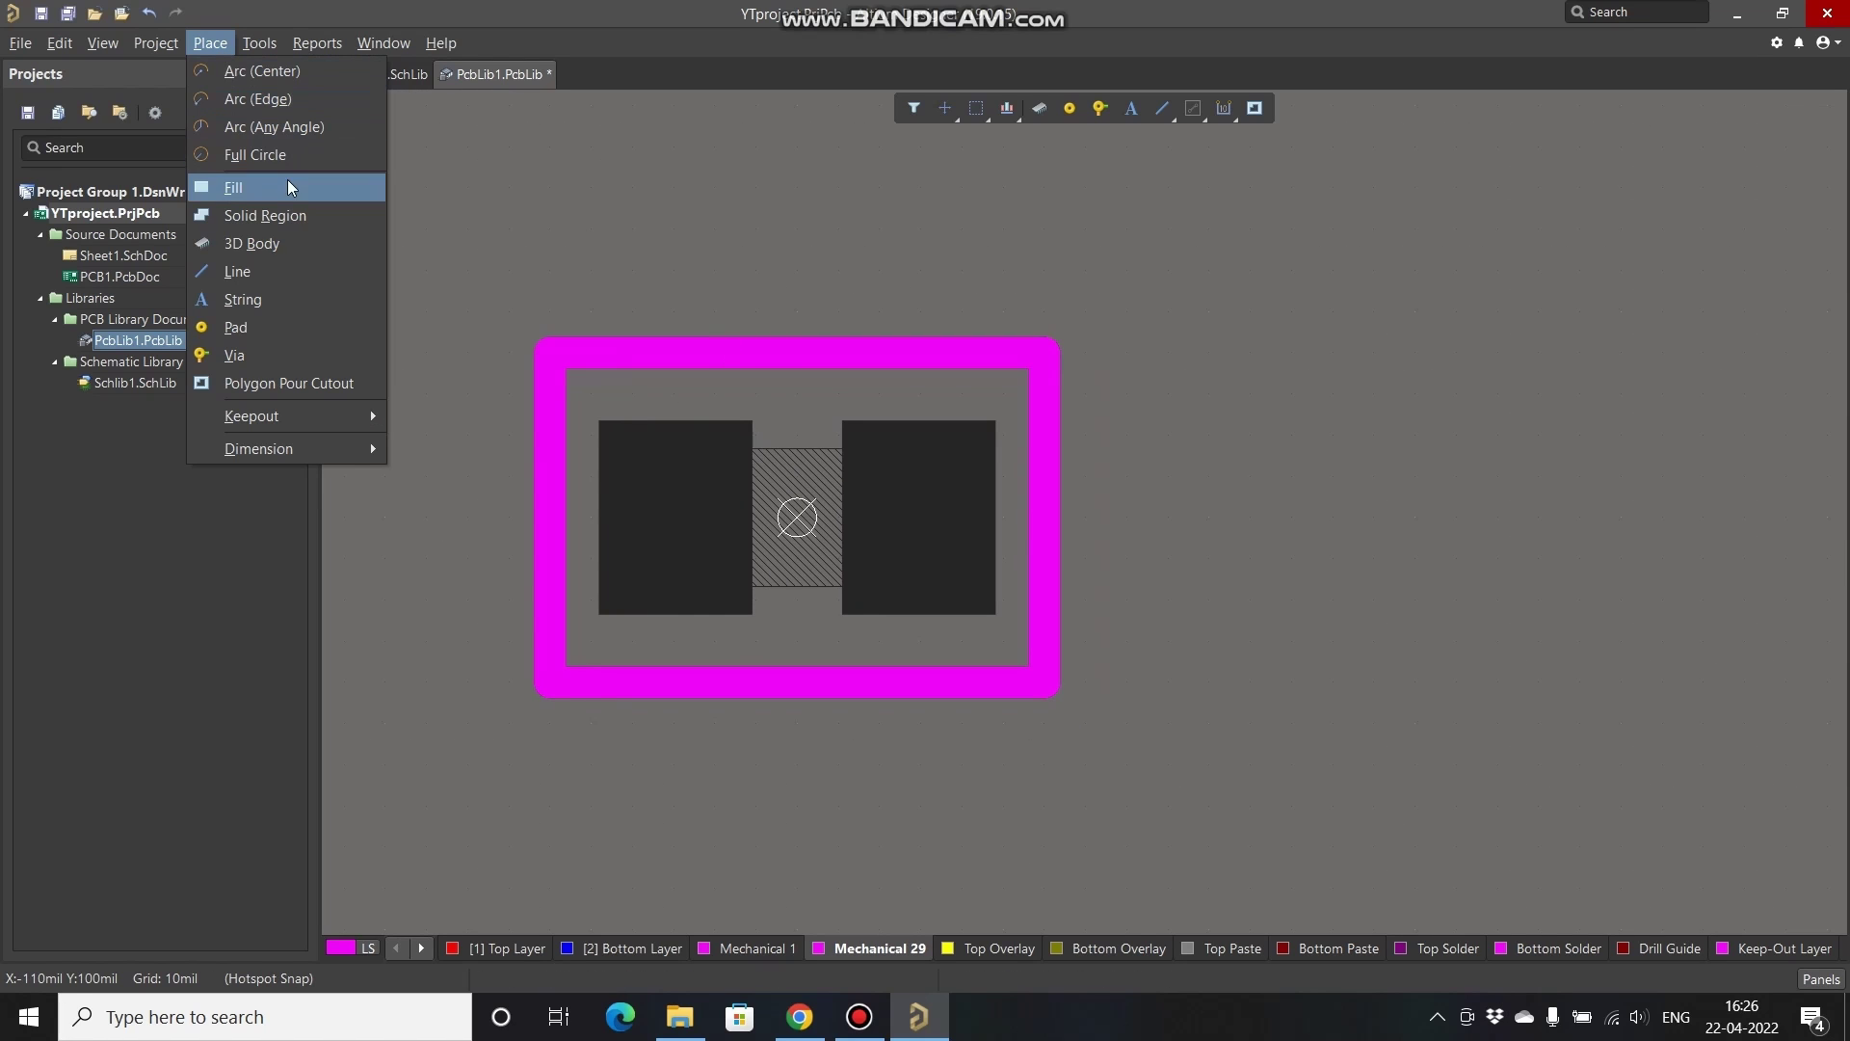
Step: Place a .Designator string on Mechanical 29 above the outline and verify its text in Properties
click(282, 301)
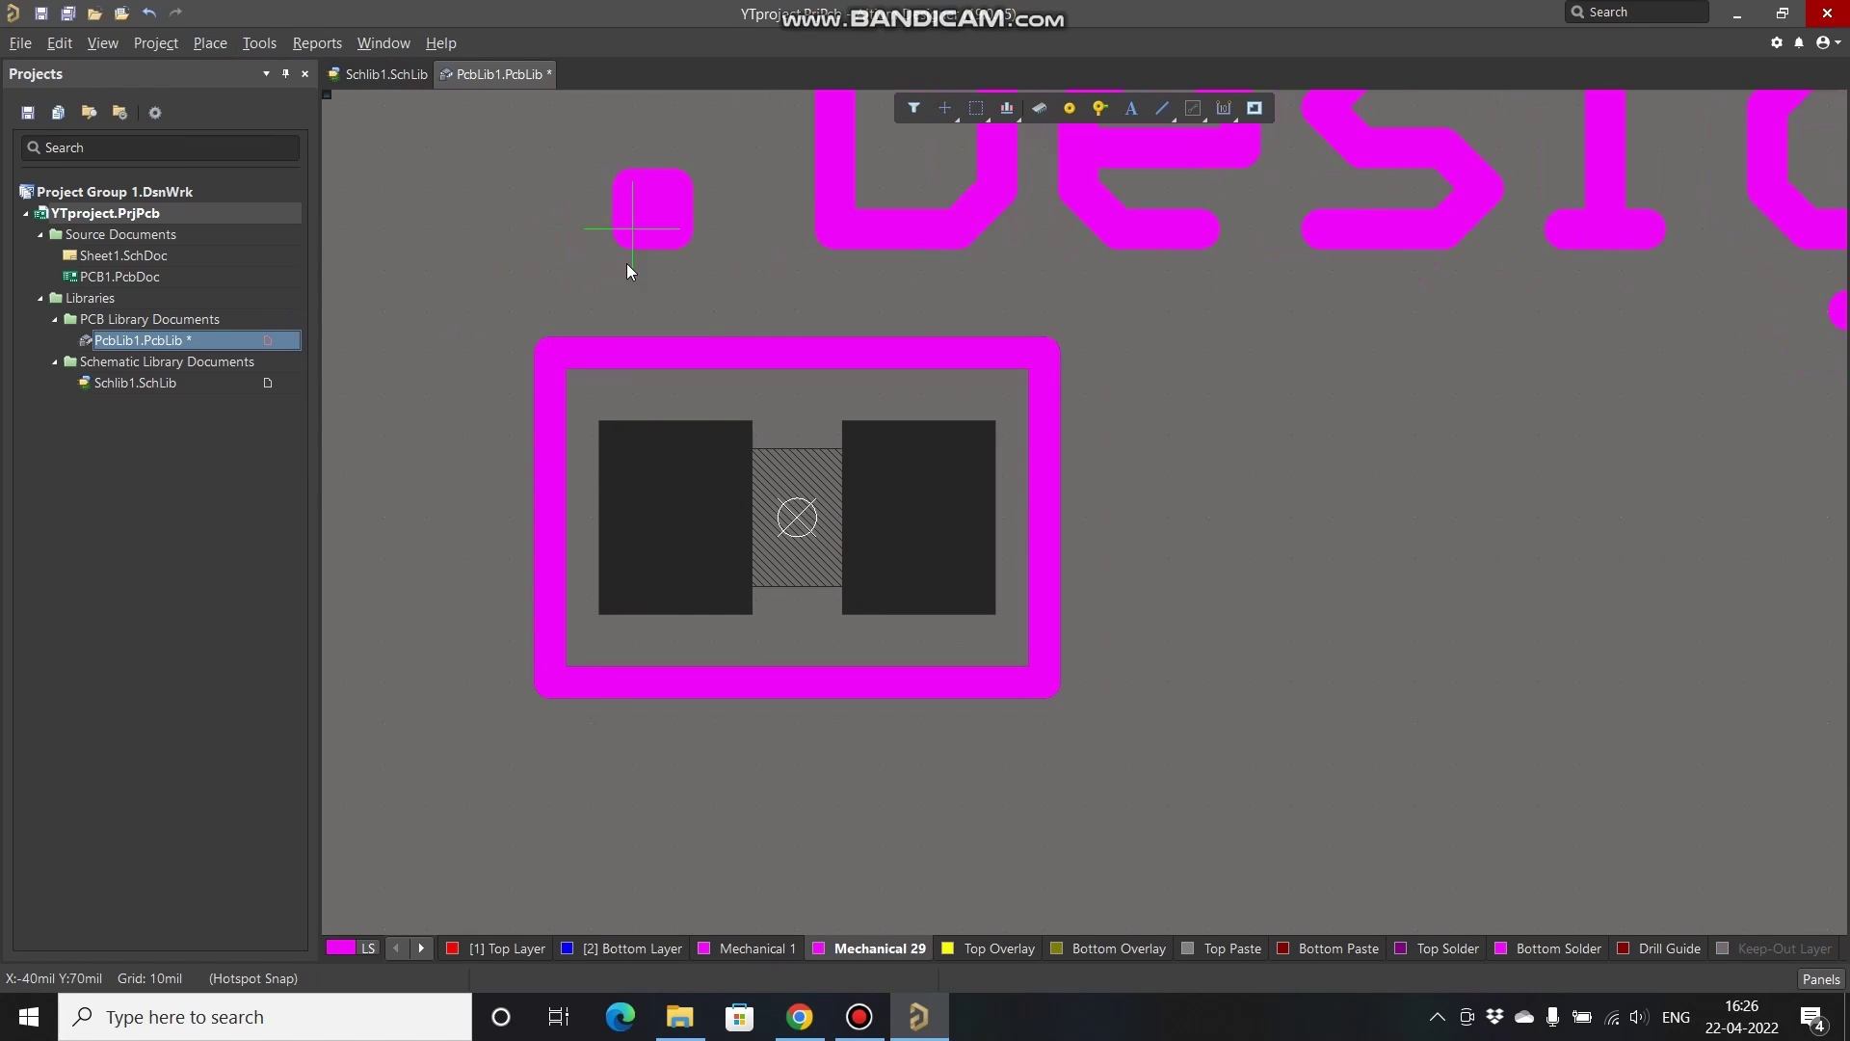
click(442, 287)
right_click(442, 287)
ctrl+scroll(617, 501, down, 2)
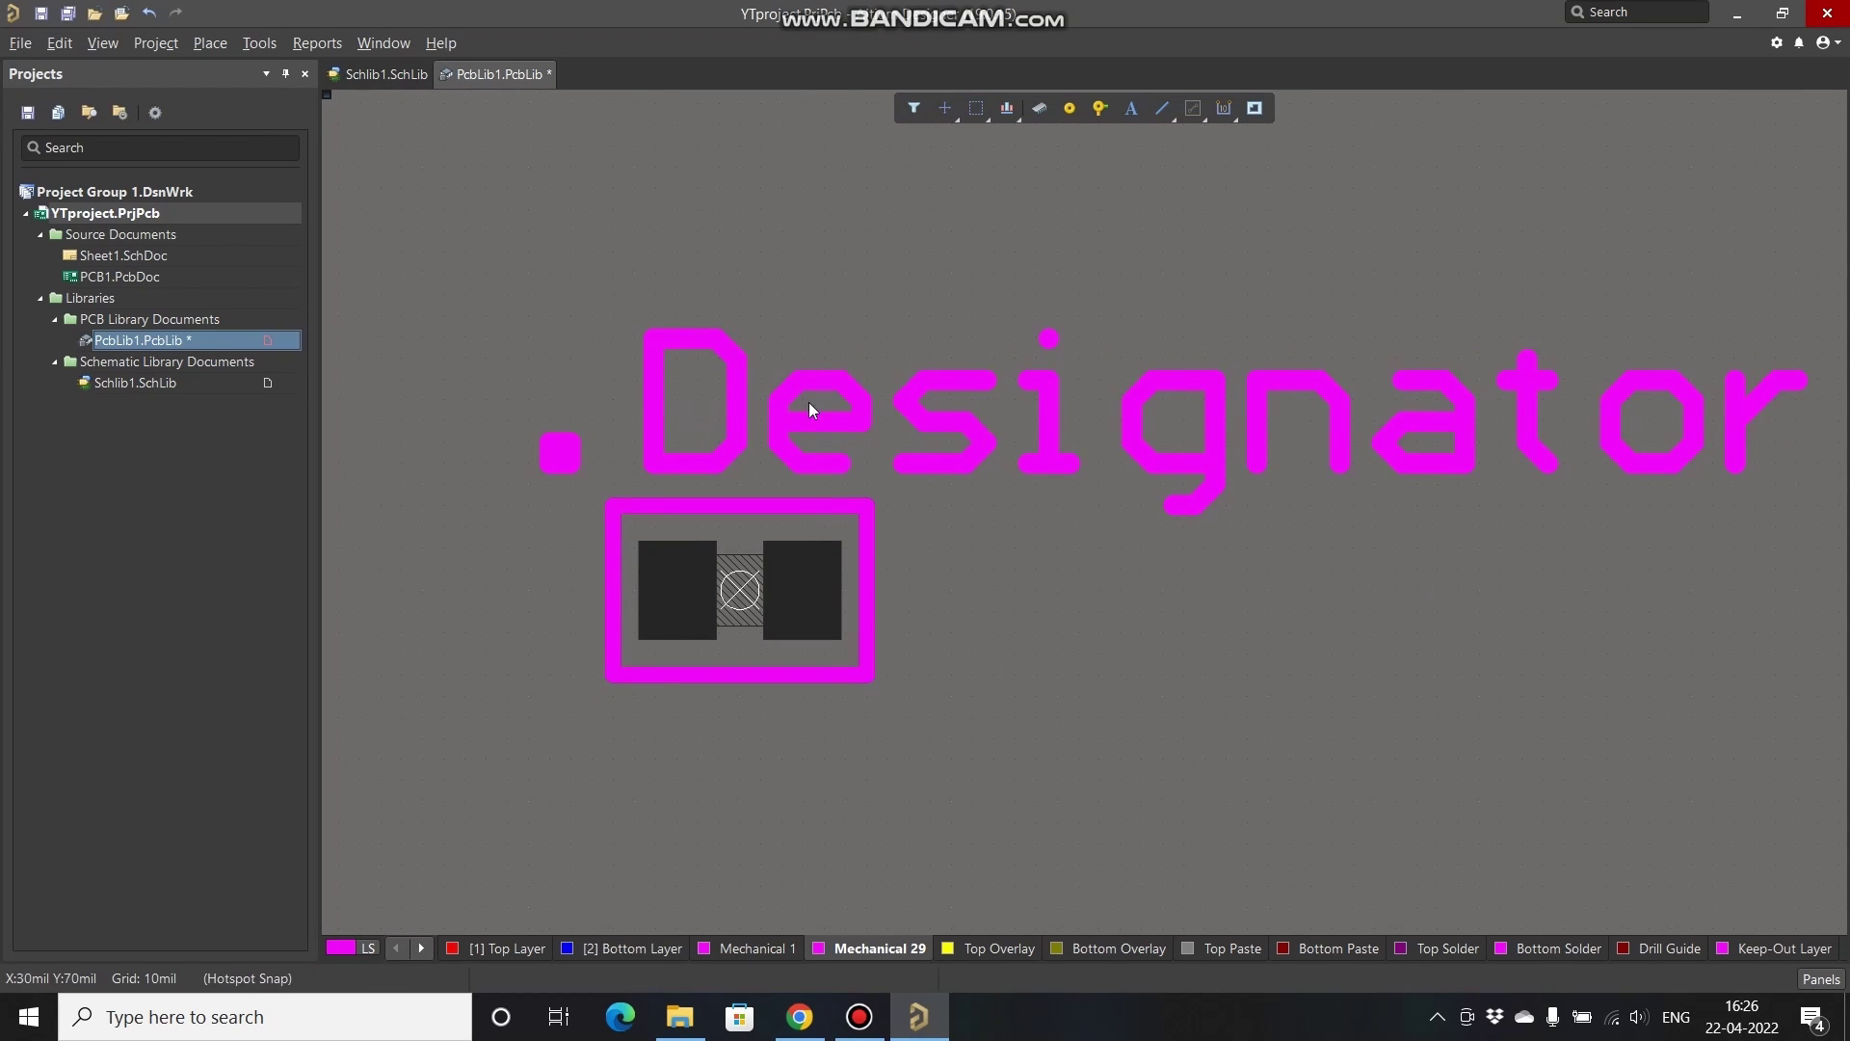
double_click(942, 407)
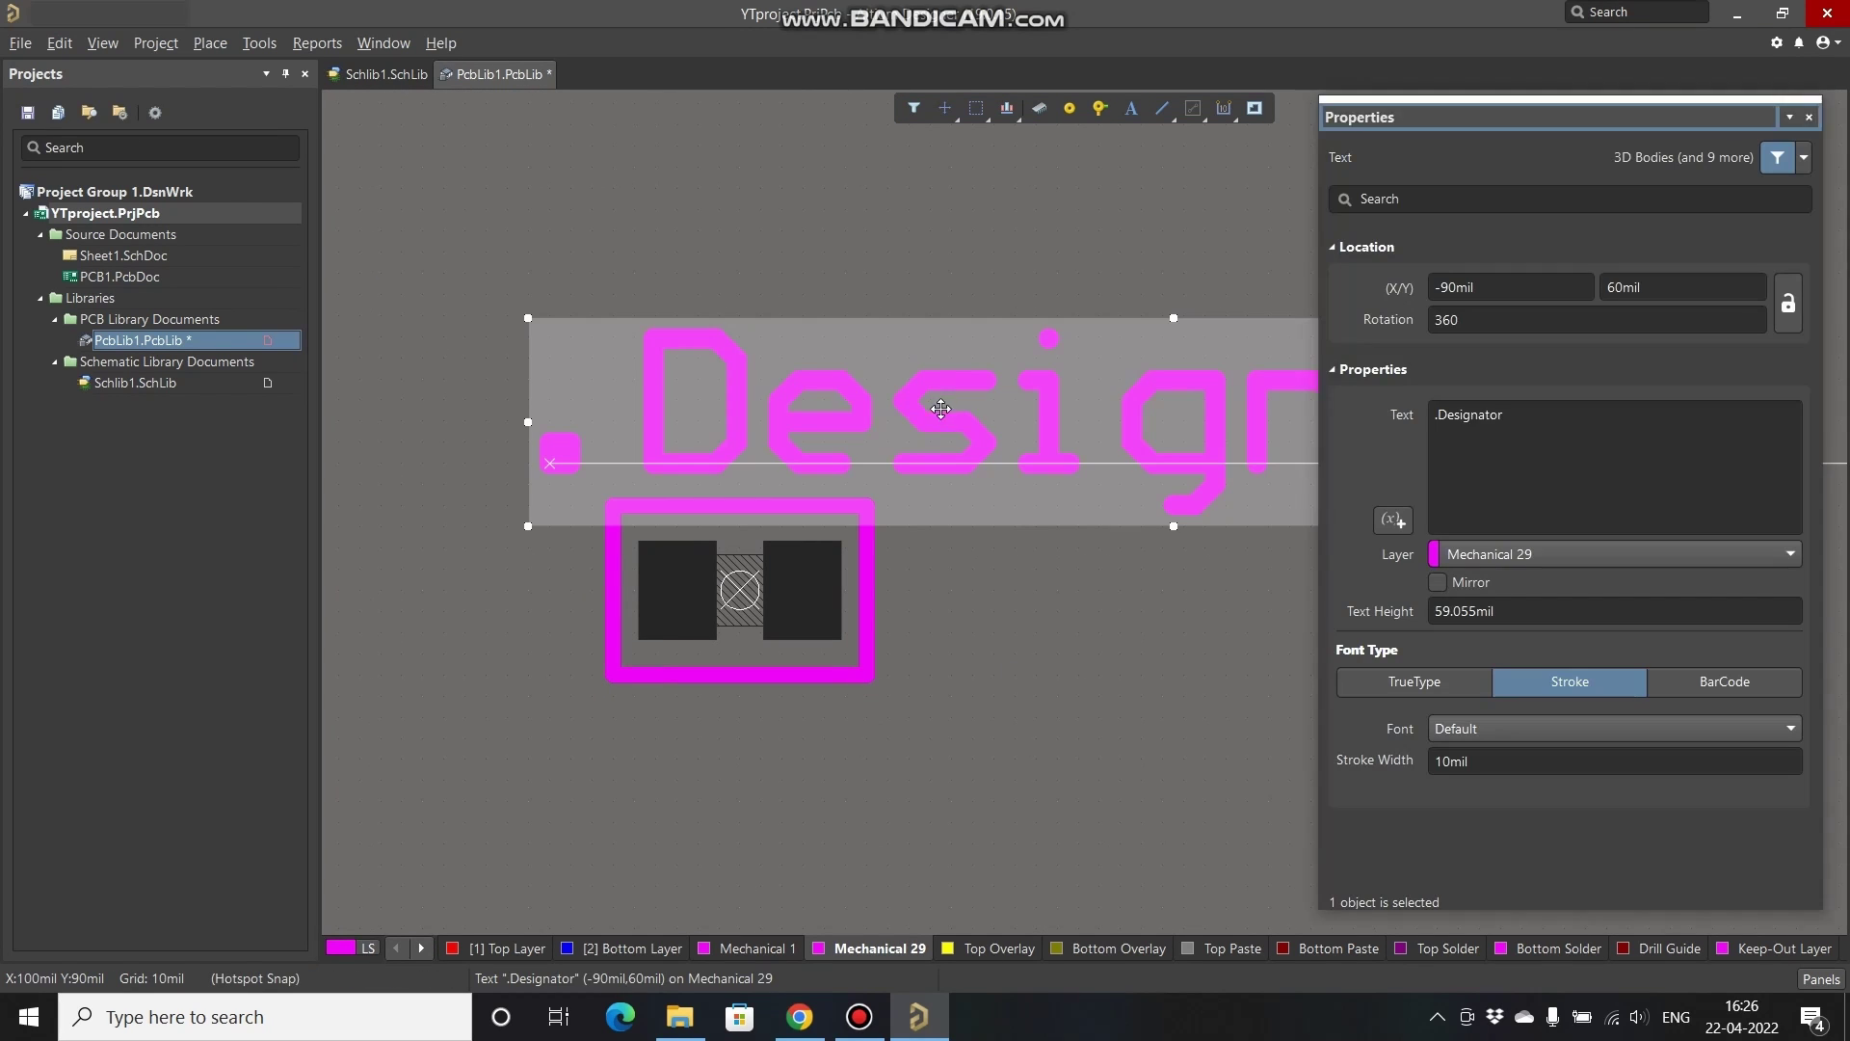
click(1517, 419)
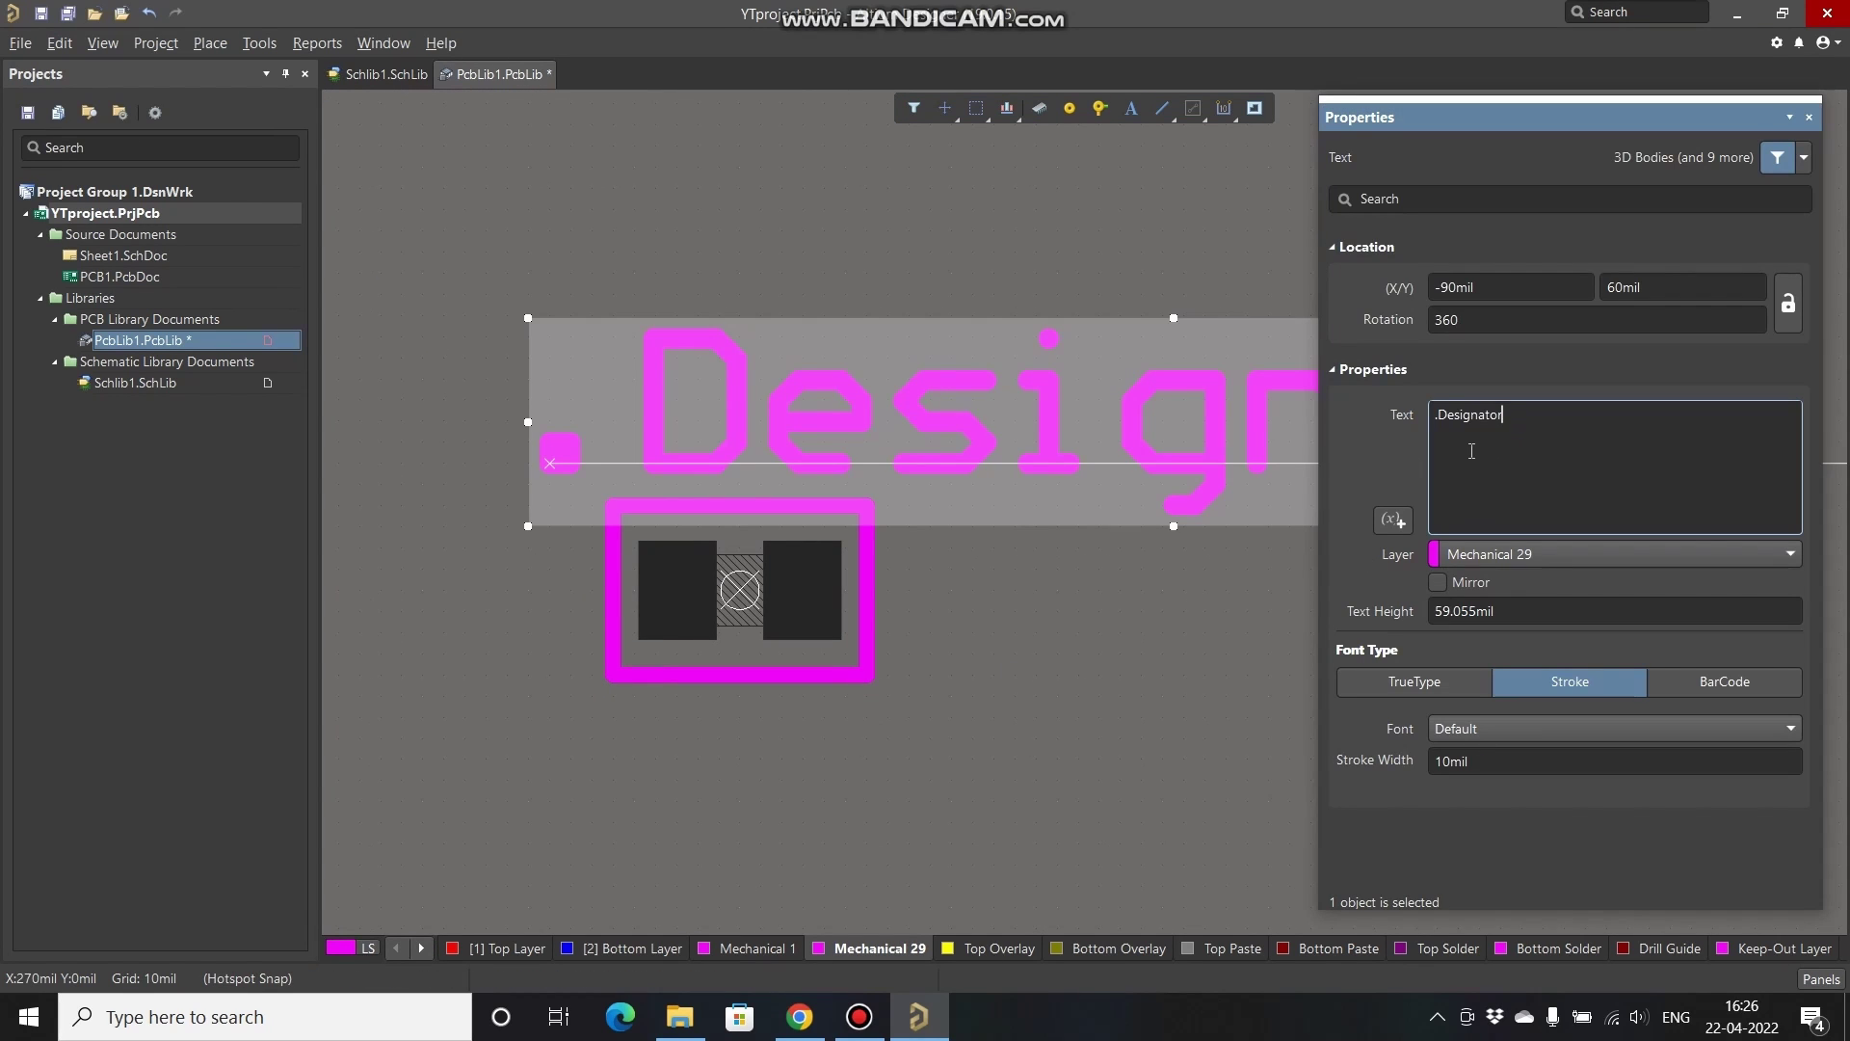
click(1808, 118)
click(1311, 676)
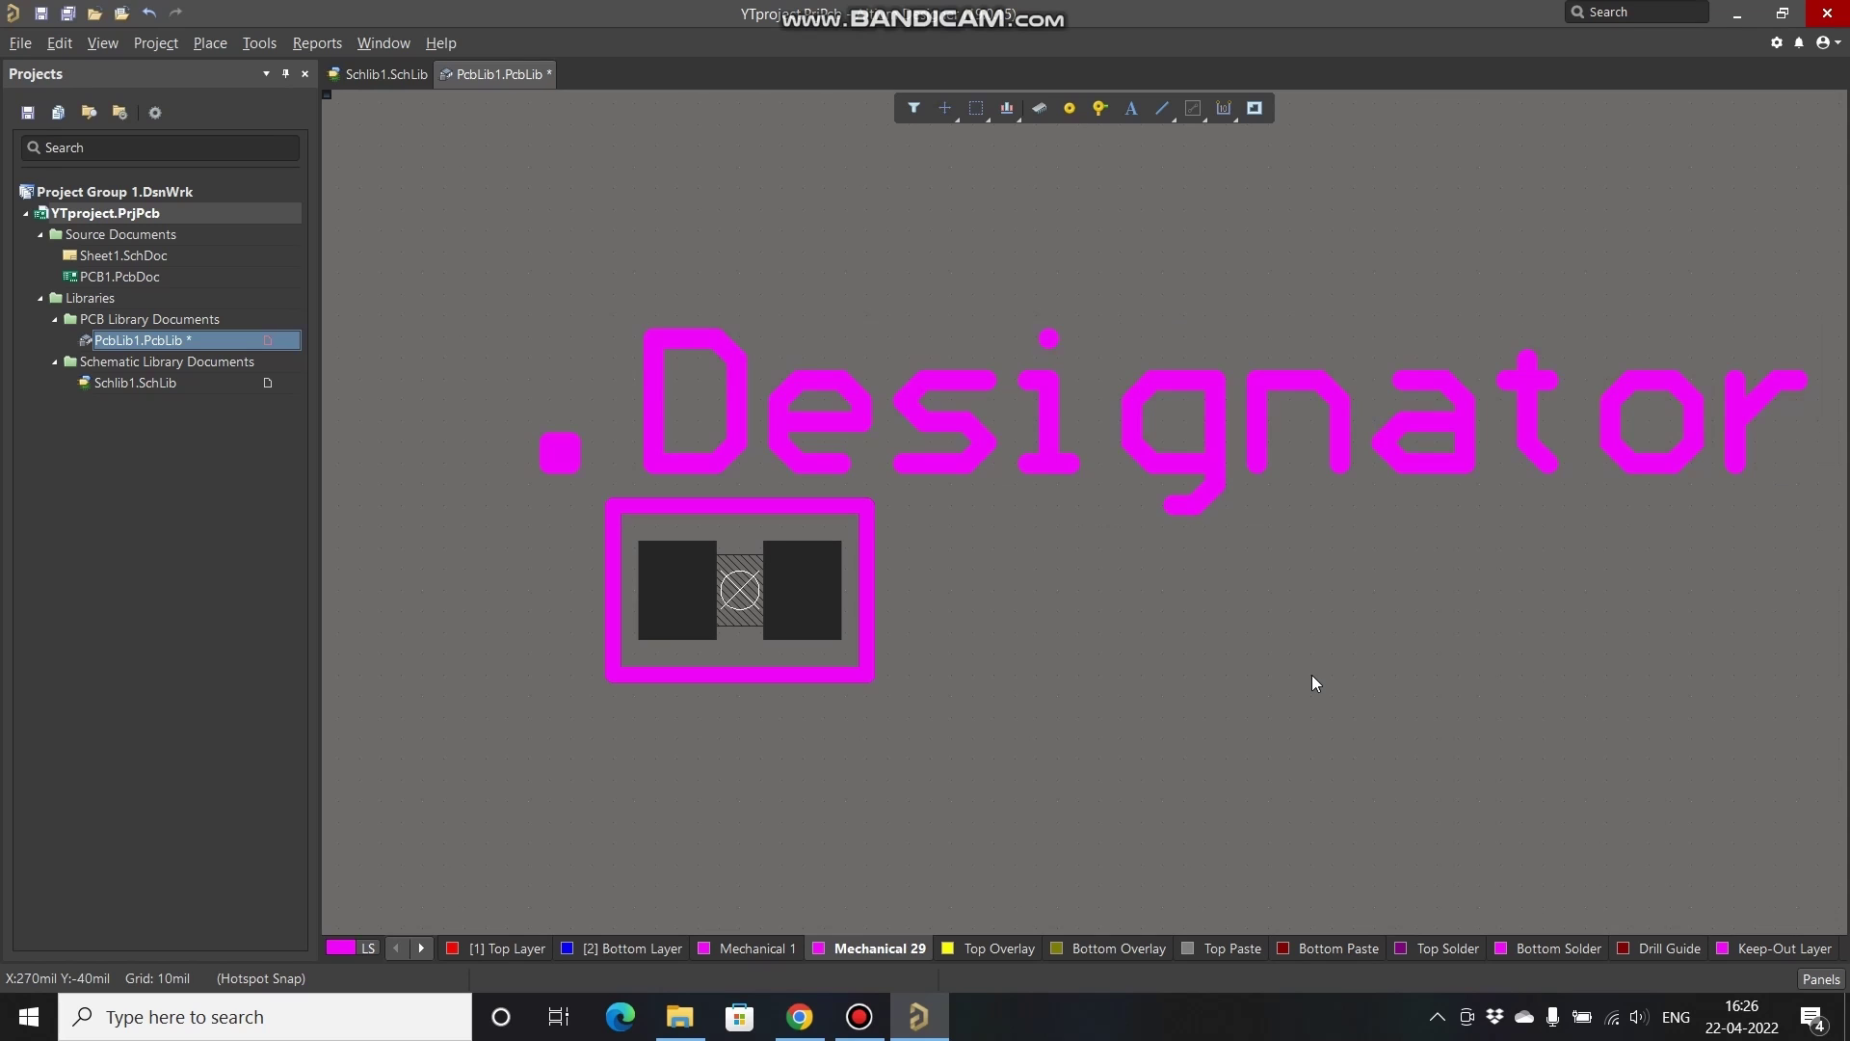
click(405, 77)
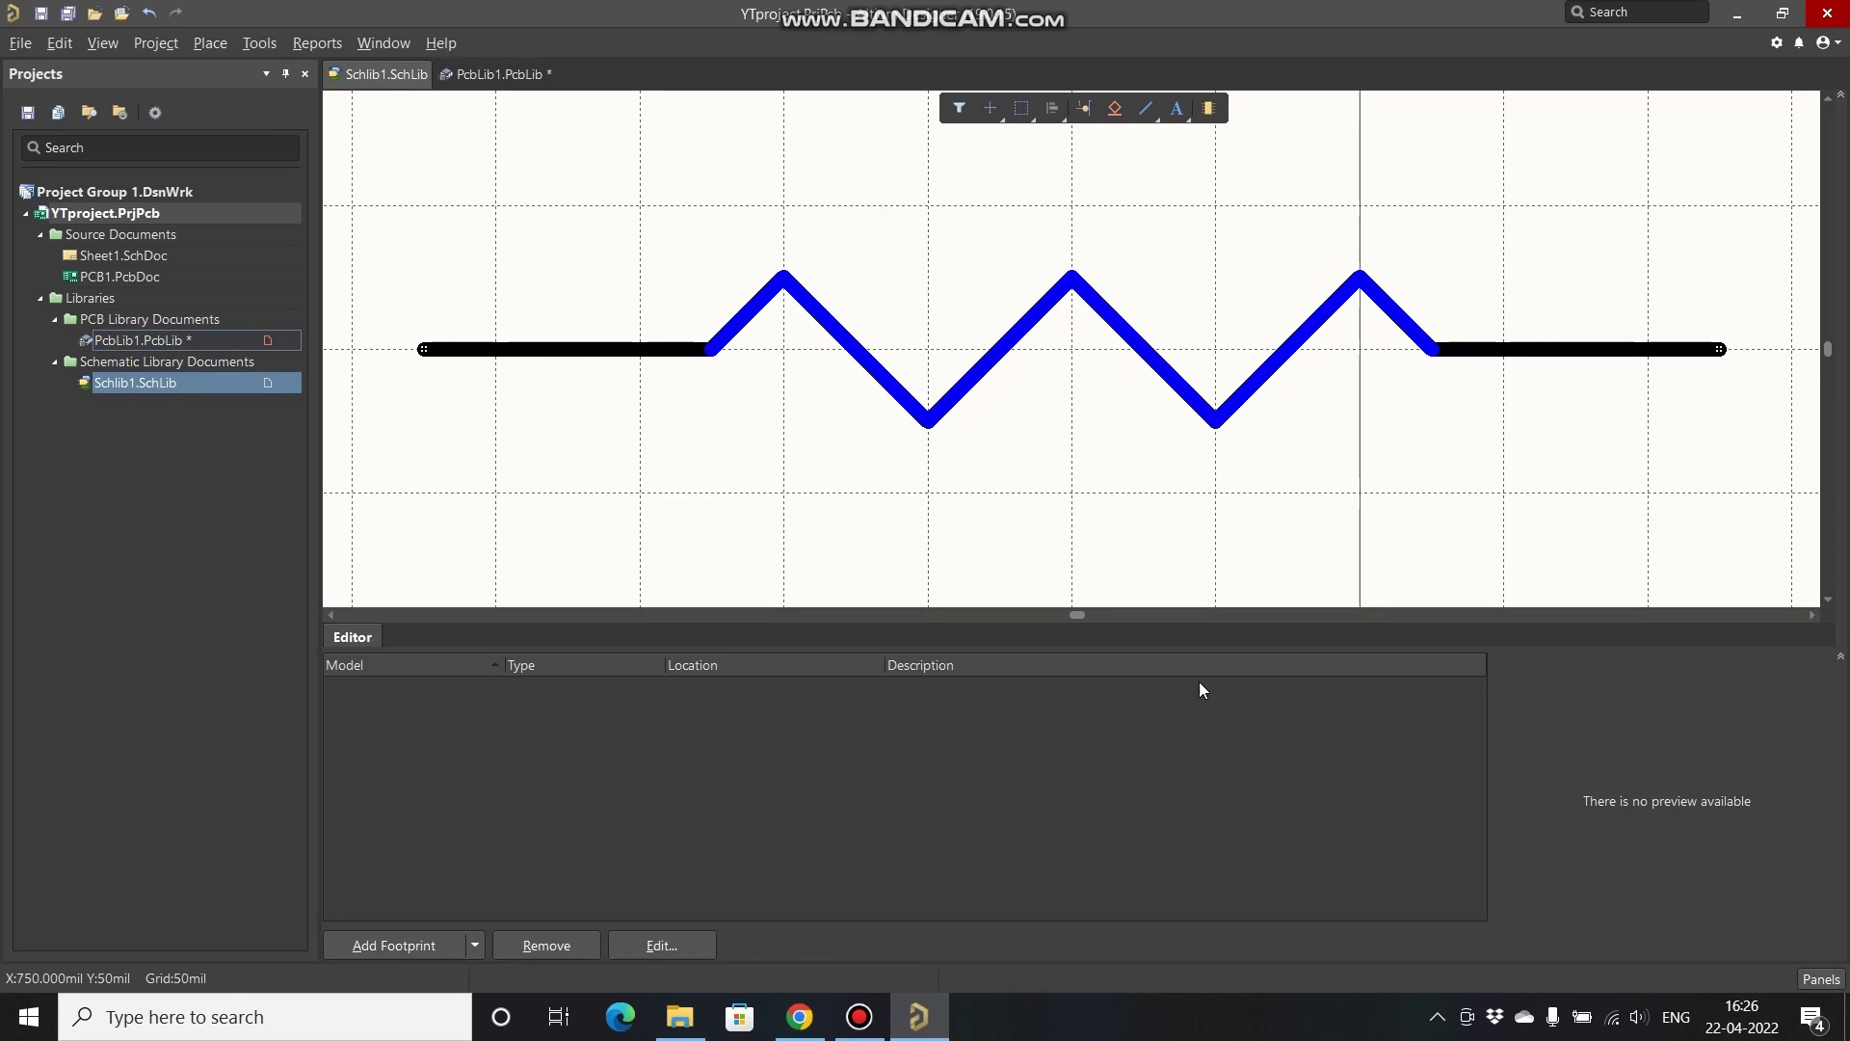
click(1810, 975)
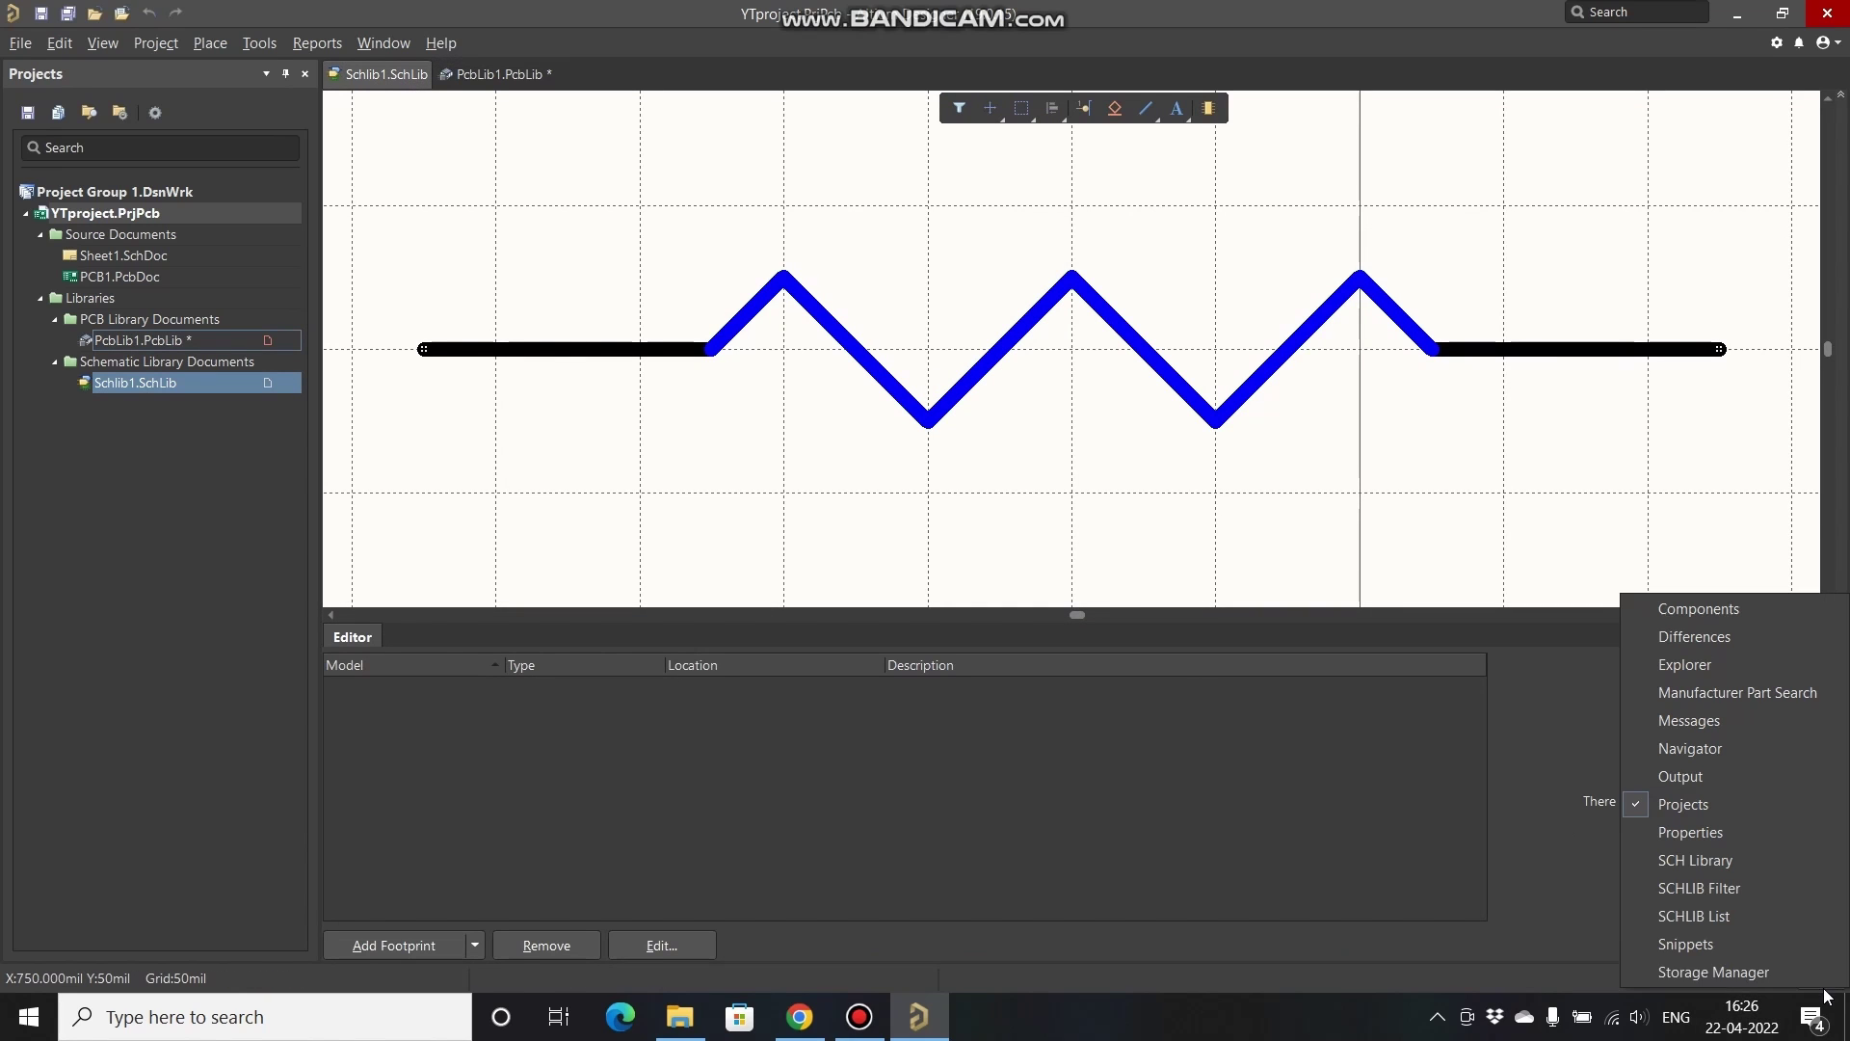
click(1734, 862)
double_click(224, 231)
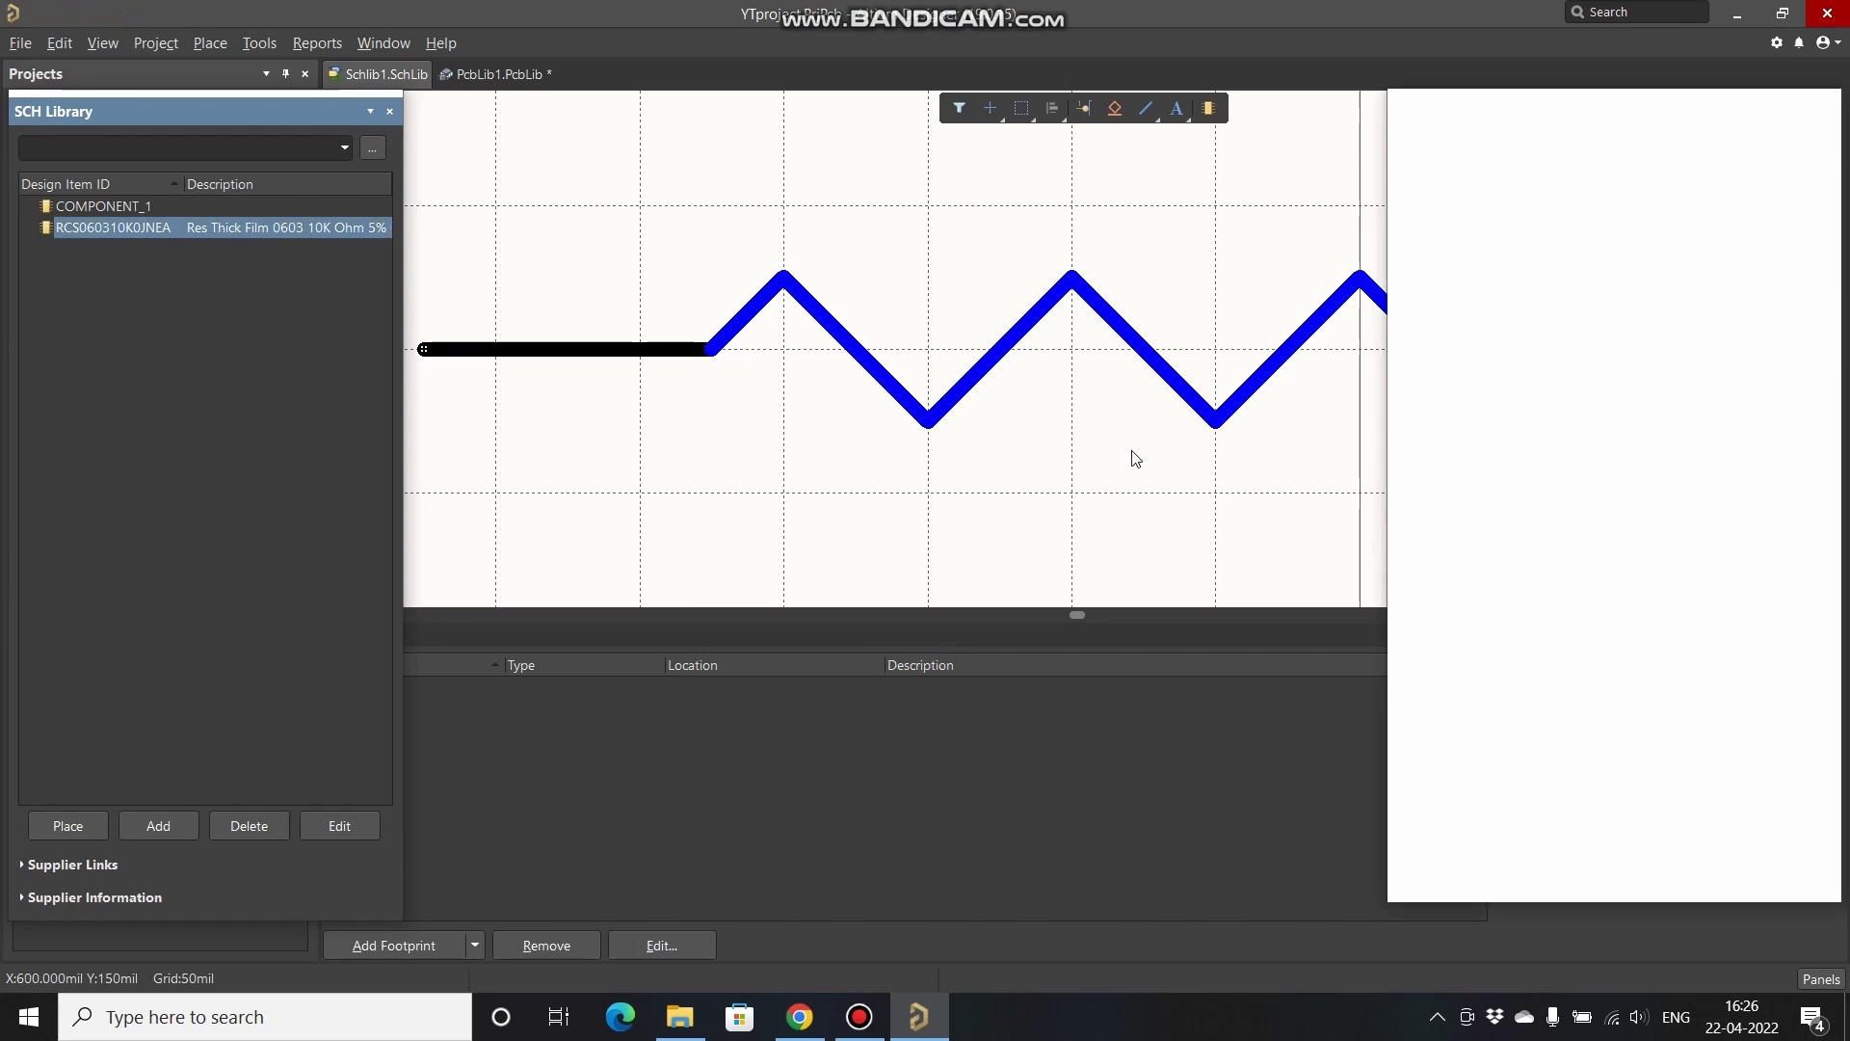
click(1648, 342)
click(1828, 110)
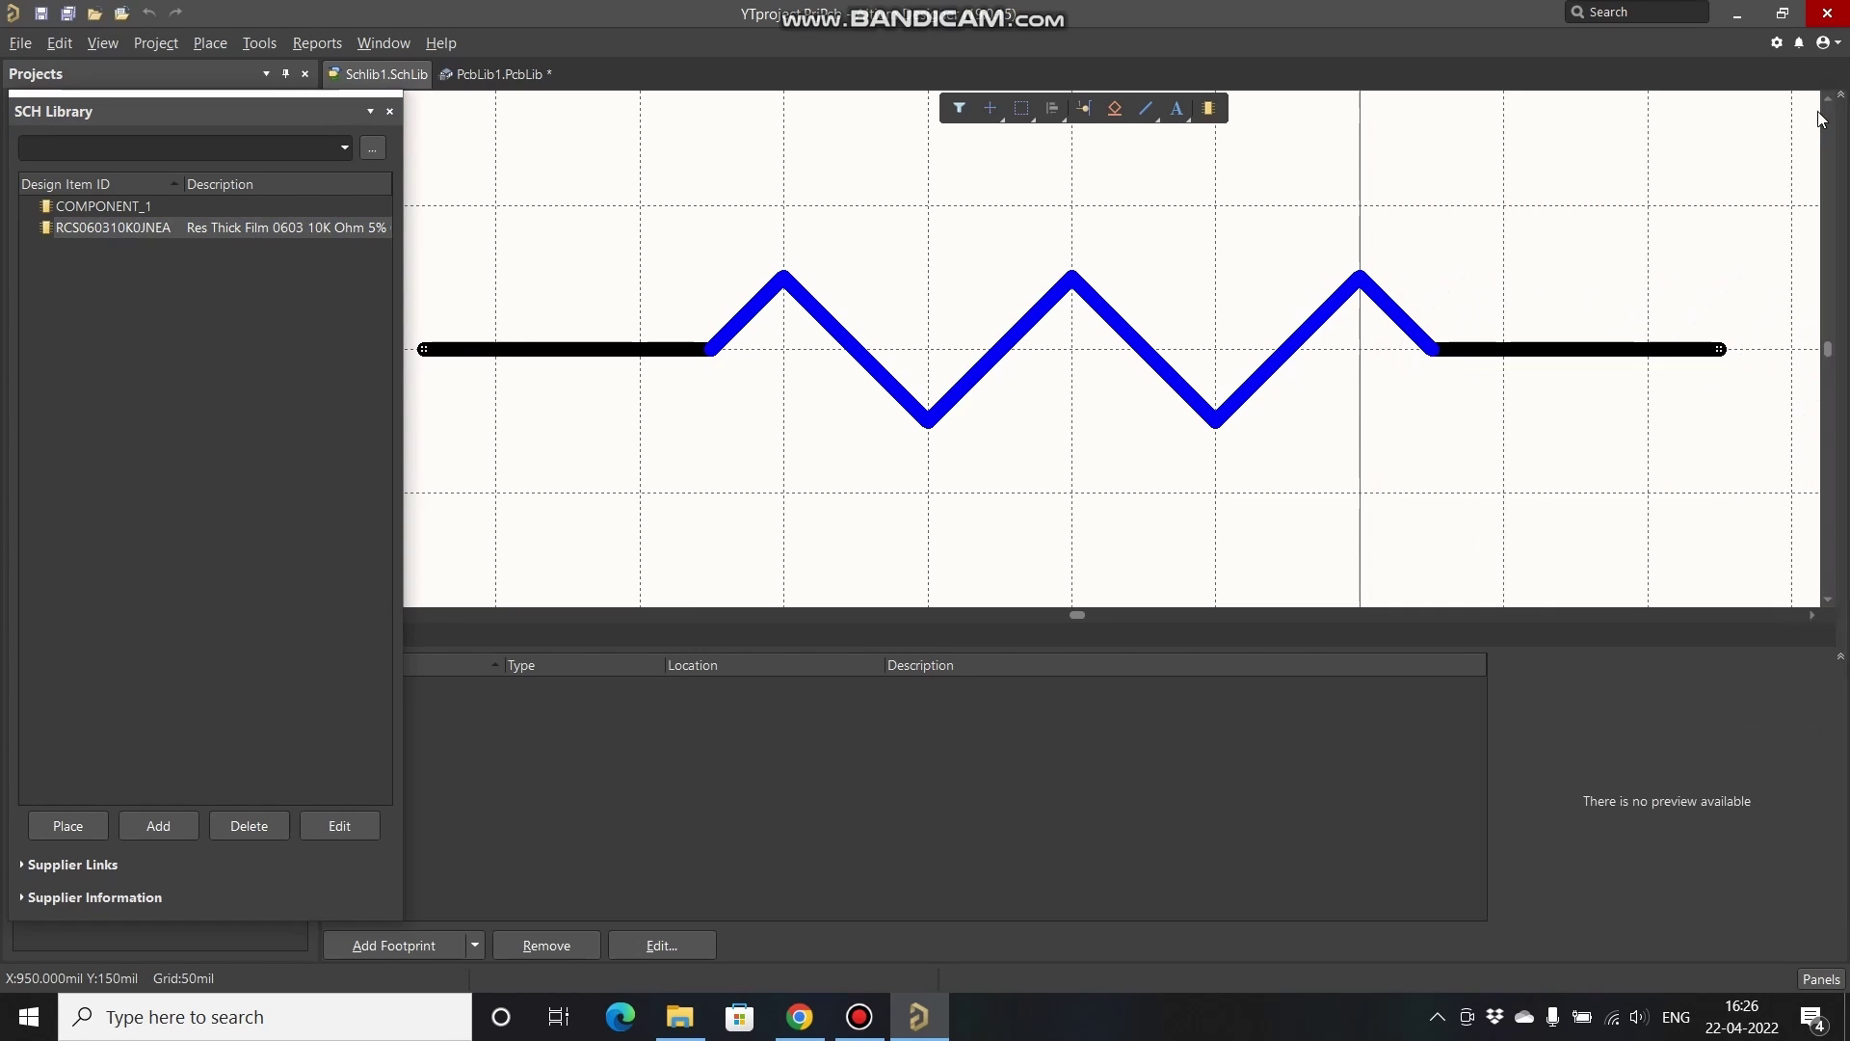
click(389, 111)
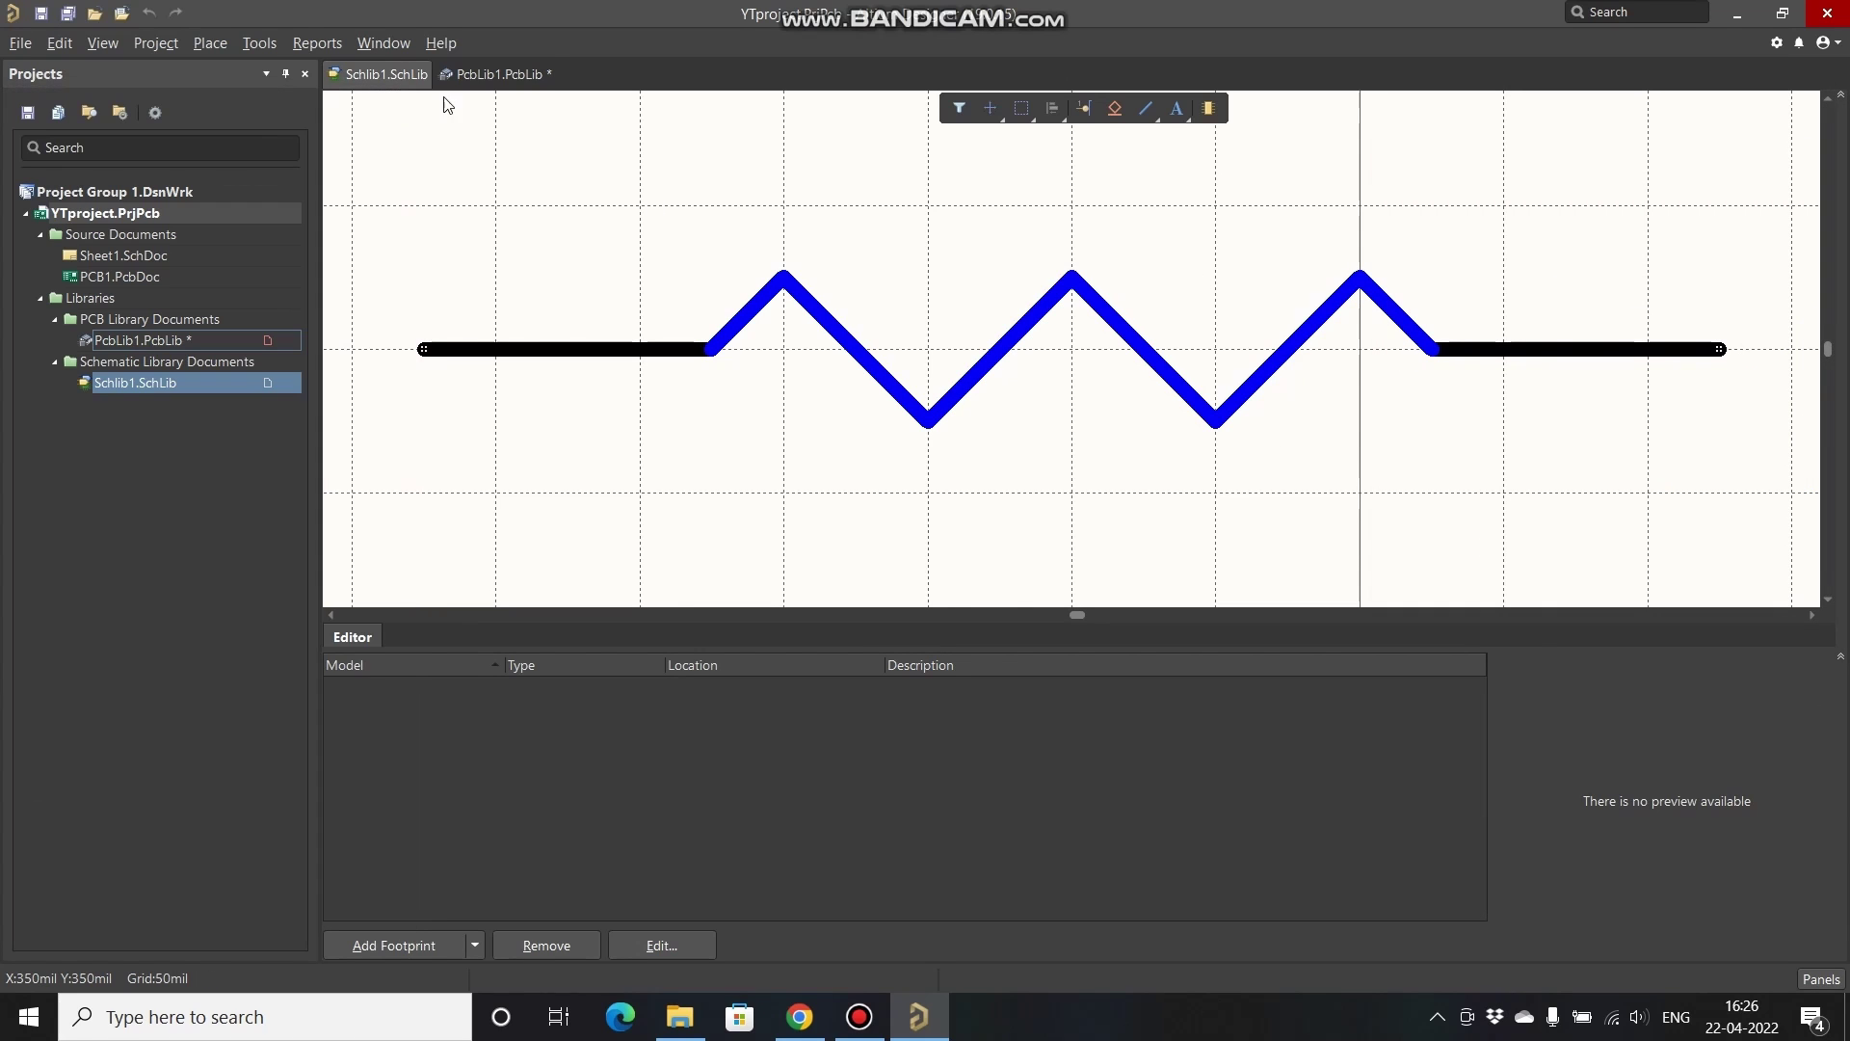
click(495, 74)
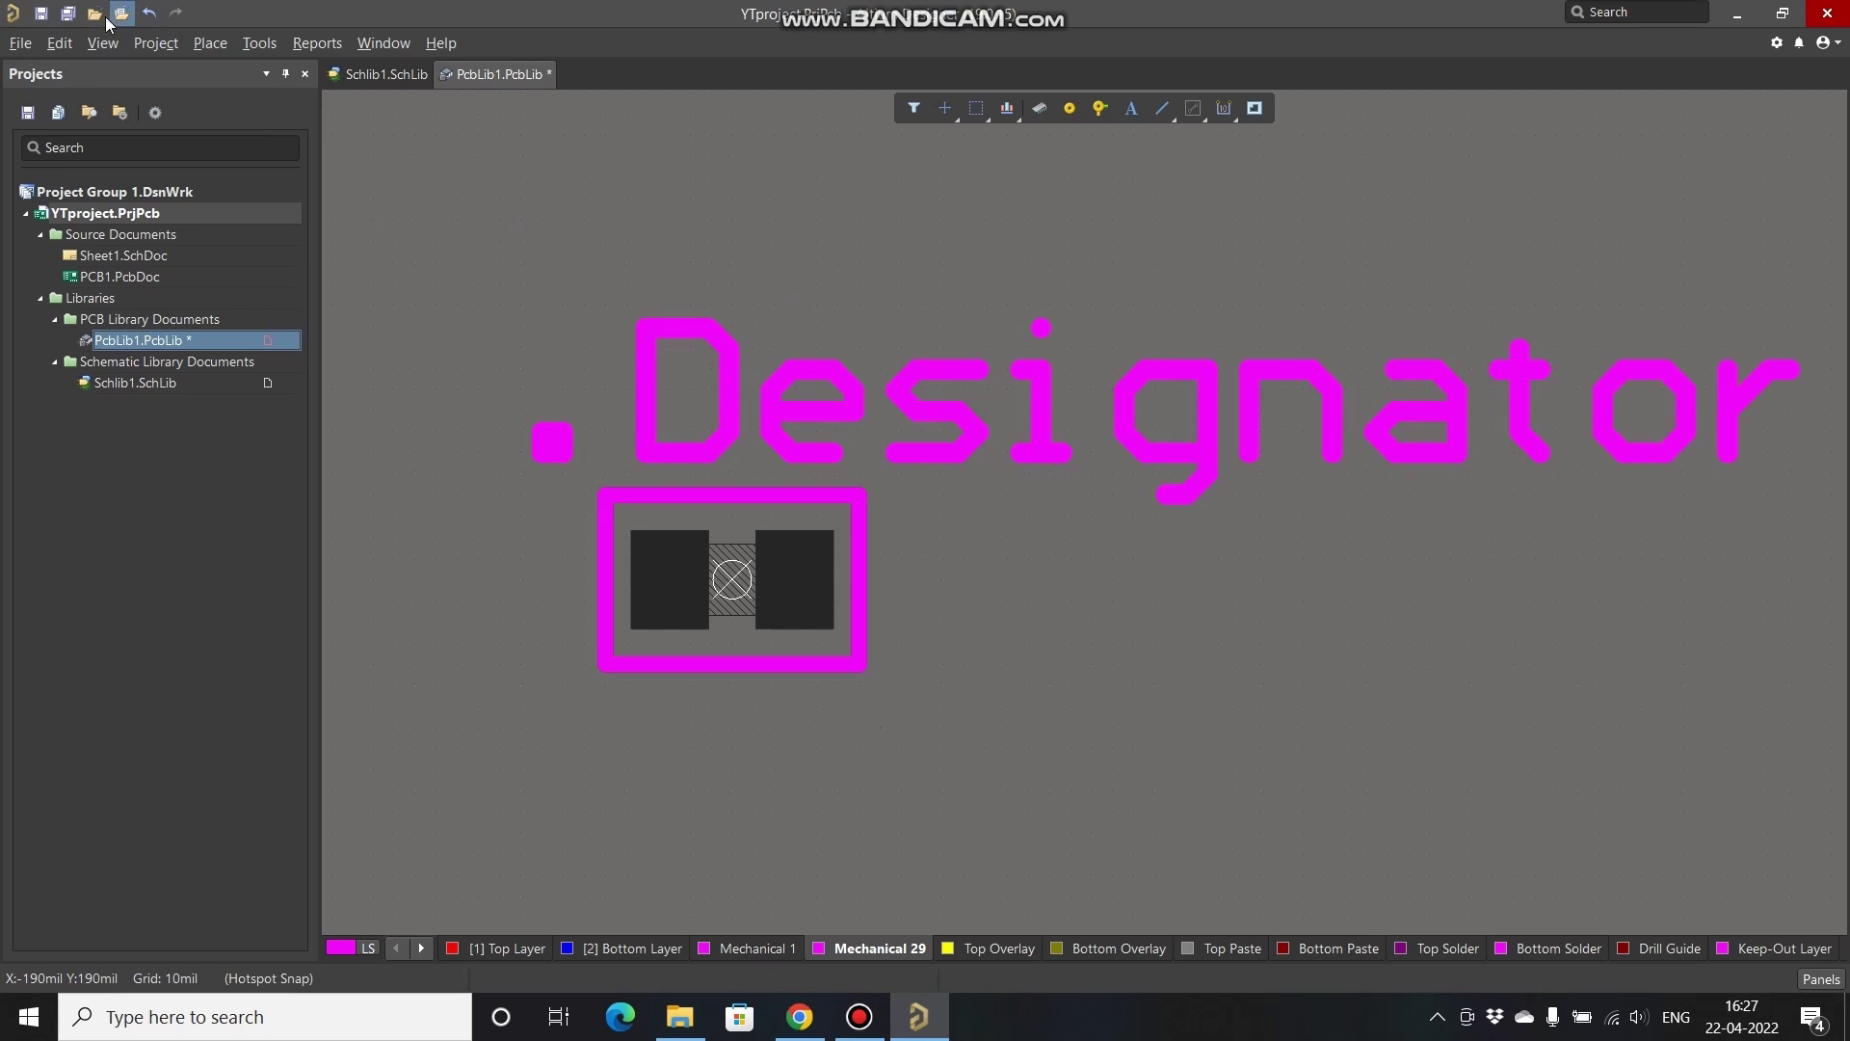
Step: Save PcbLib1, link the 'Resistor0603 - duplicate' footprint to the resistor symbol, and save Schlib1.SchLib
click(67, 13)
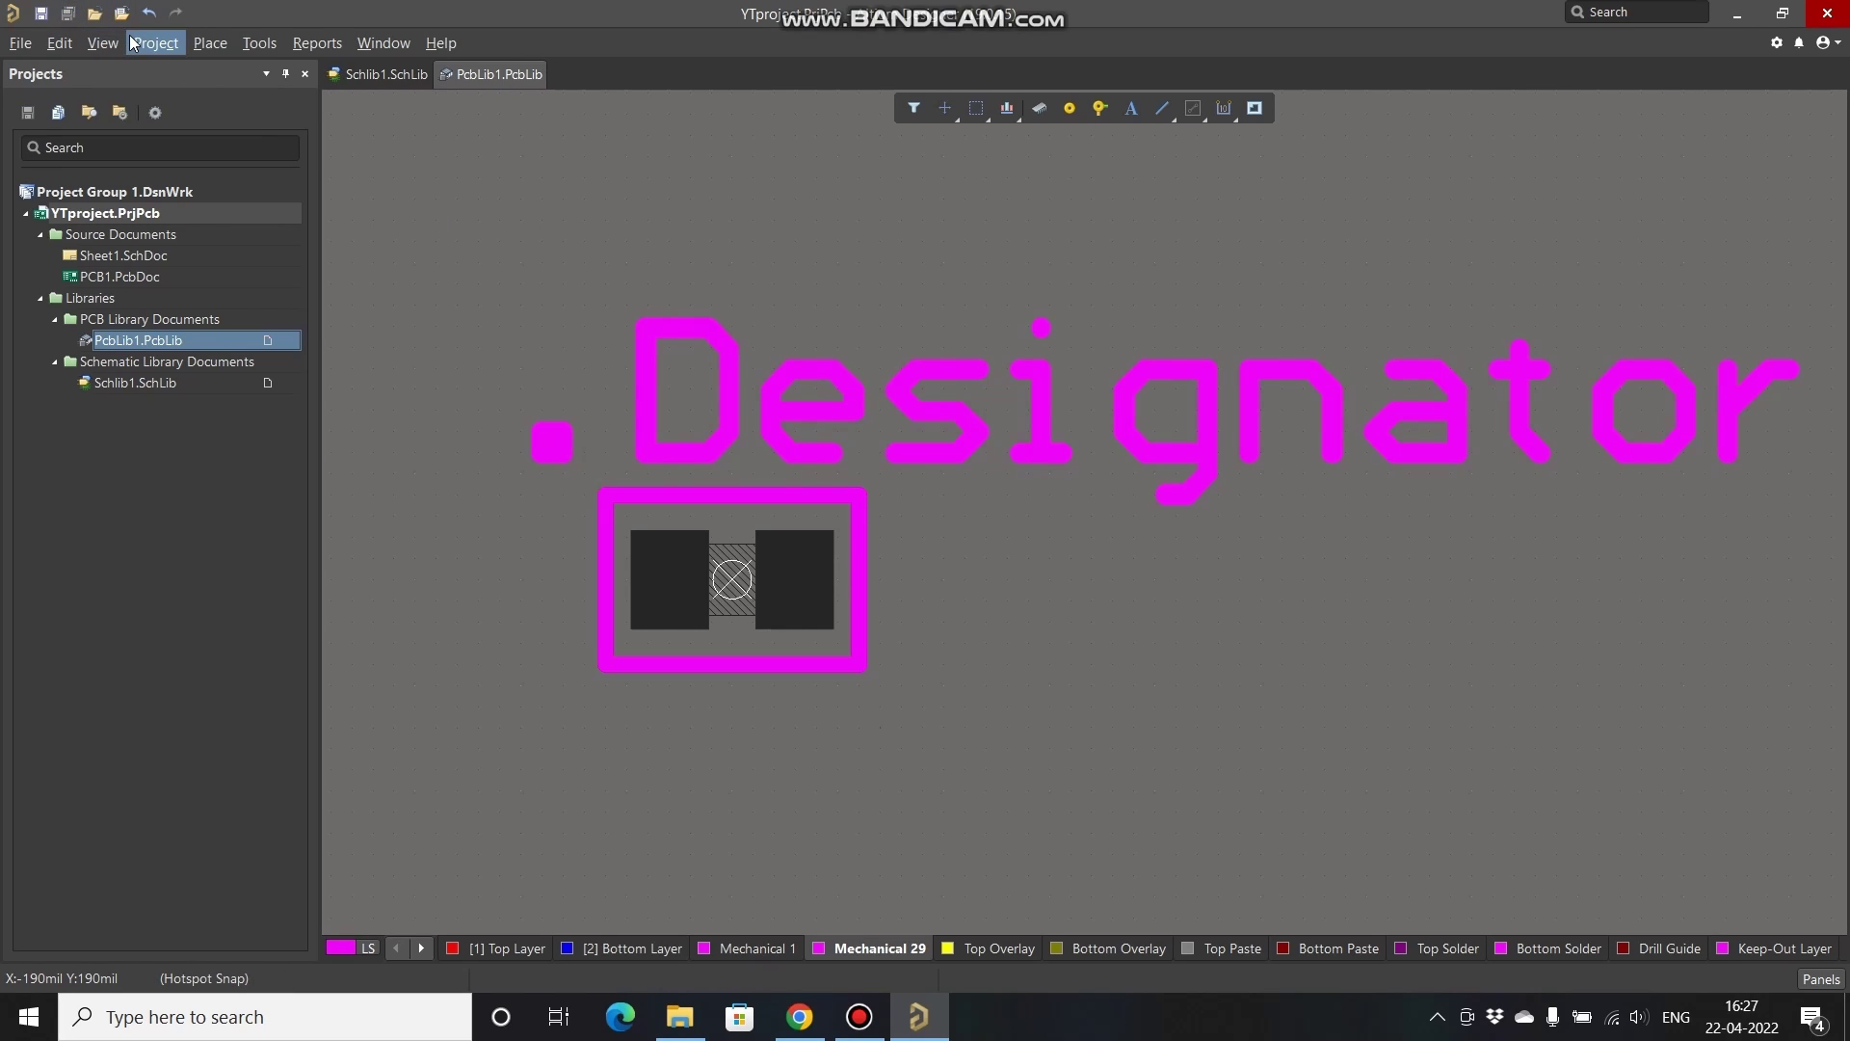
click(368, 77)
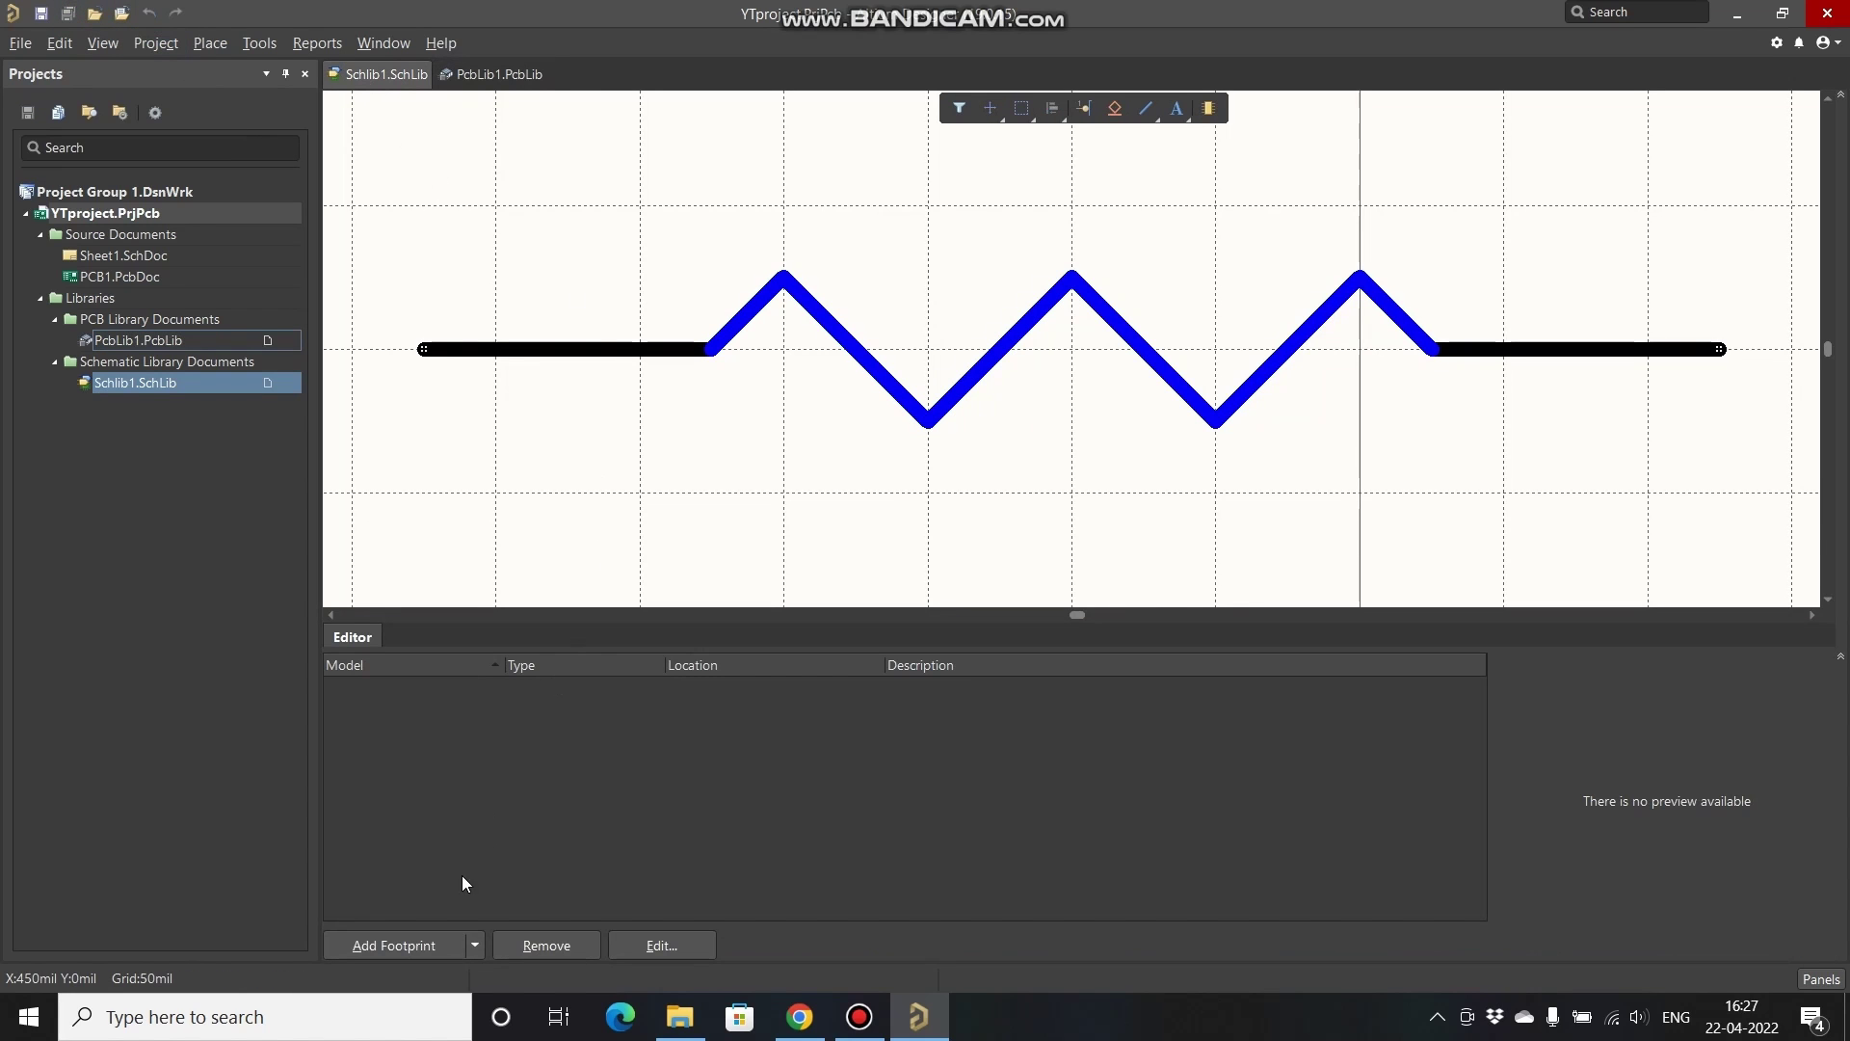
click(395, 945)
click(1049, 211)
click(695, 433)
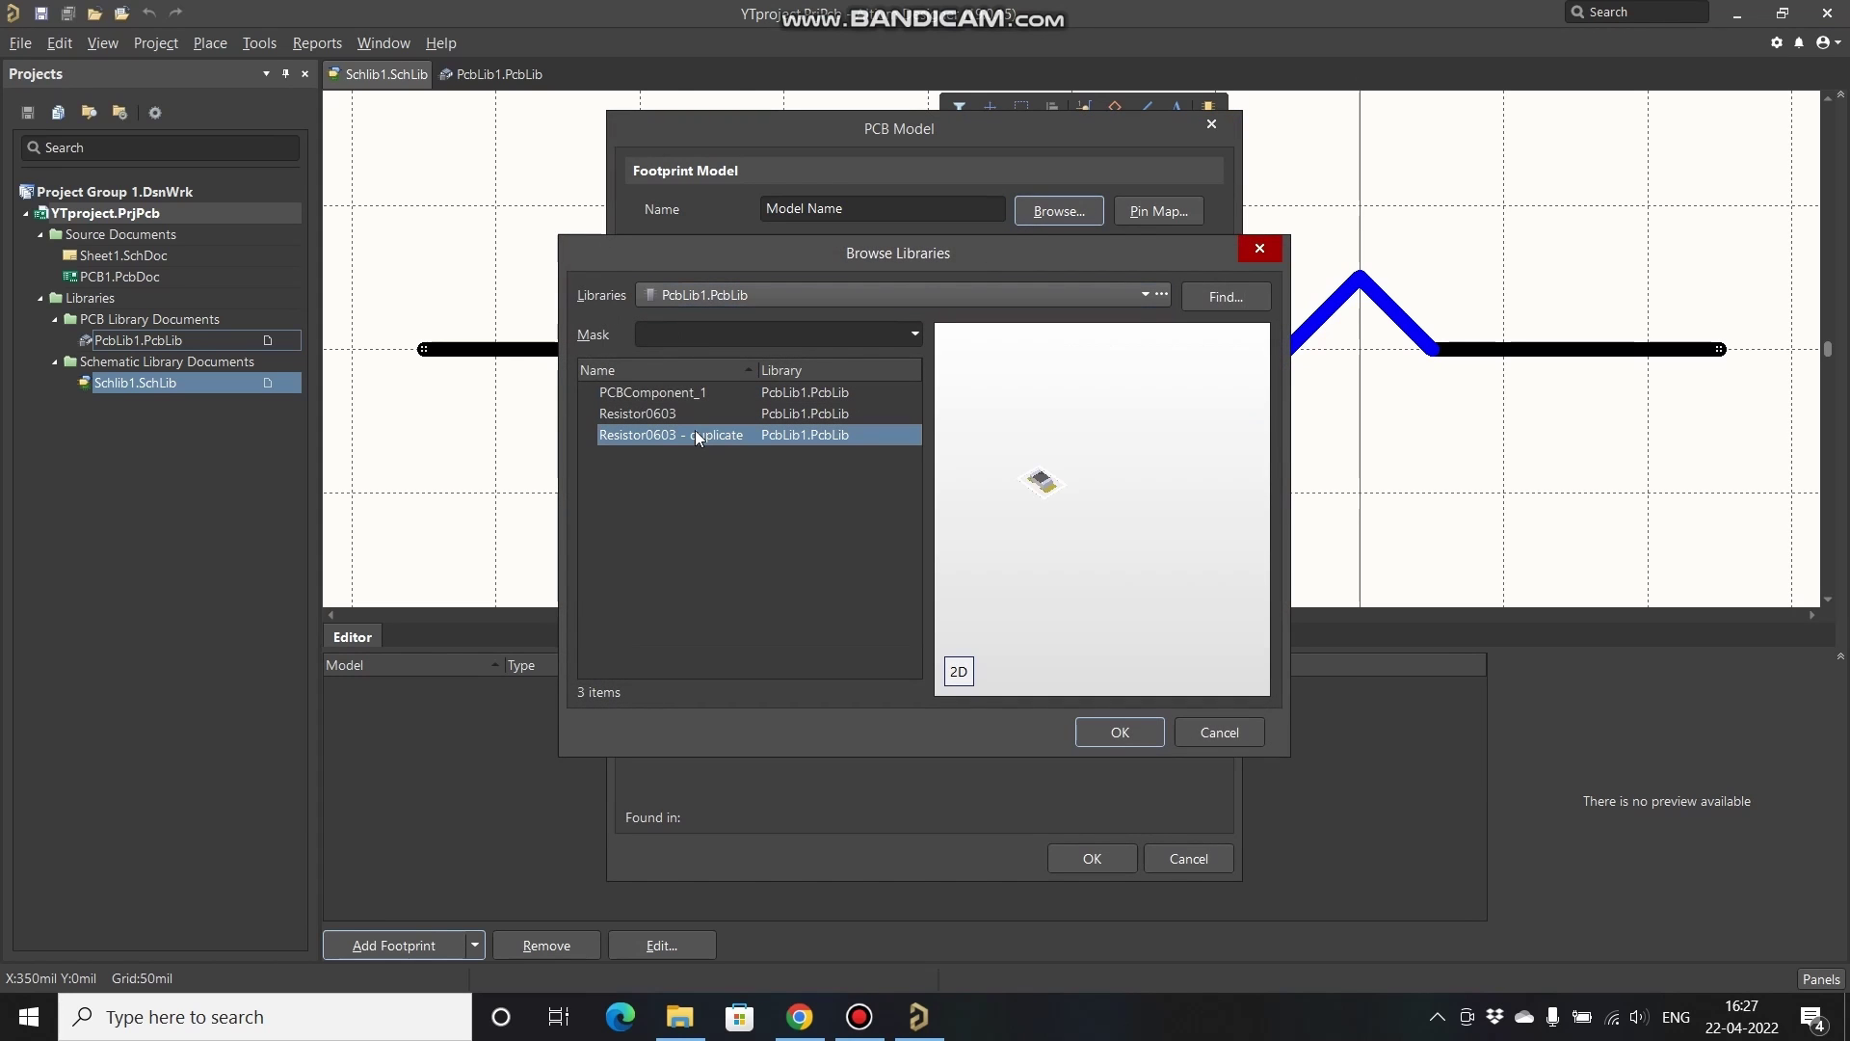
click(1120, 733)
click(1087, 859)
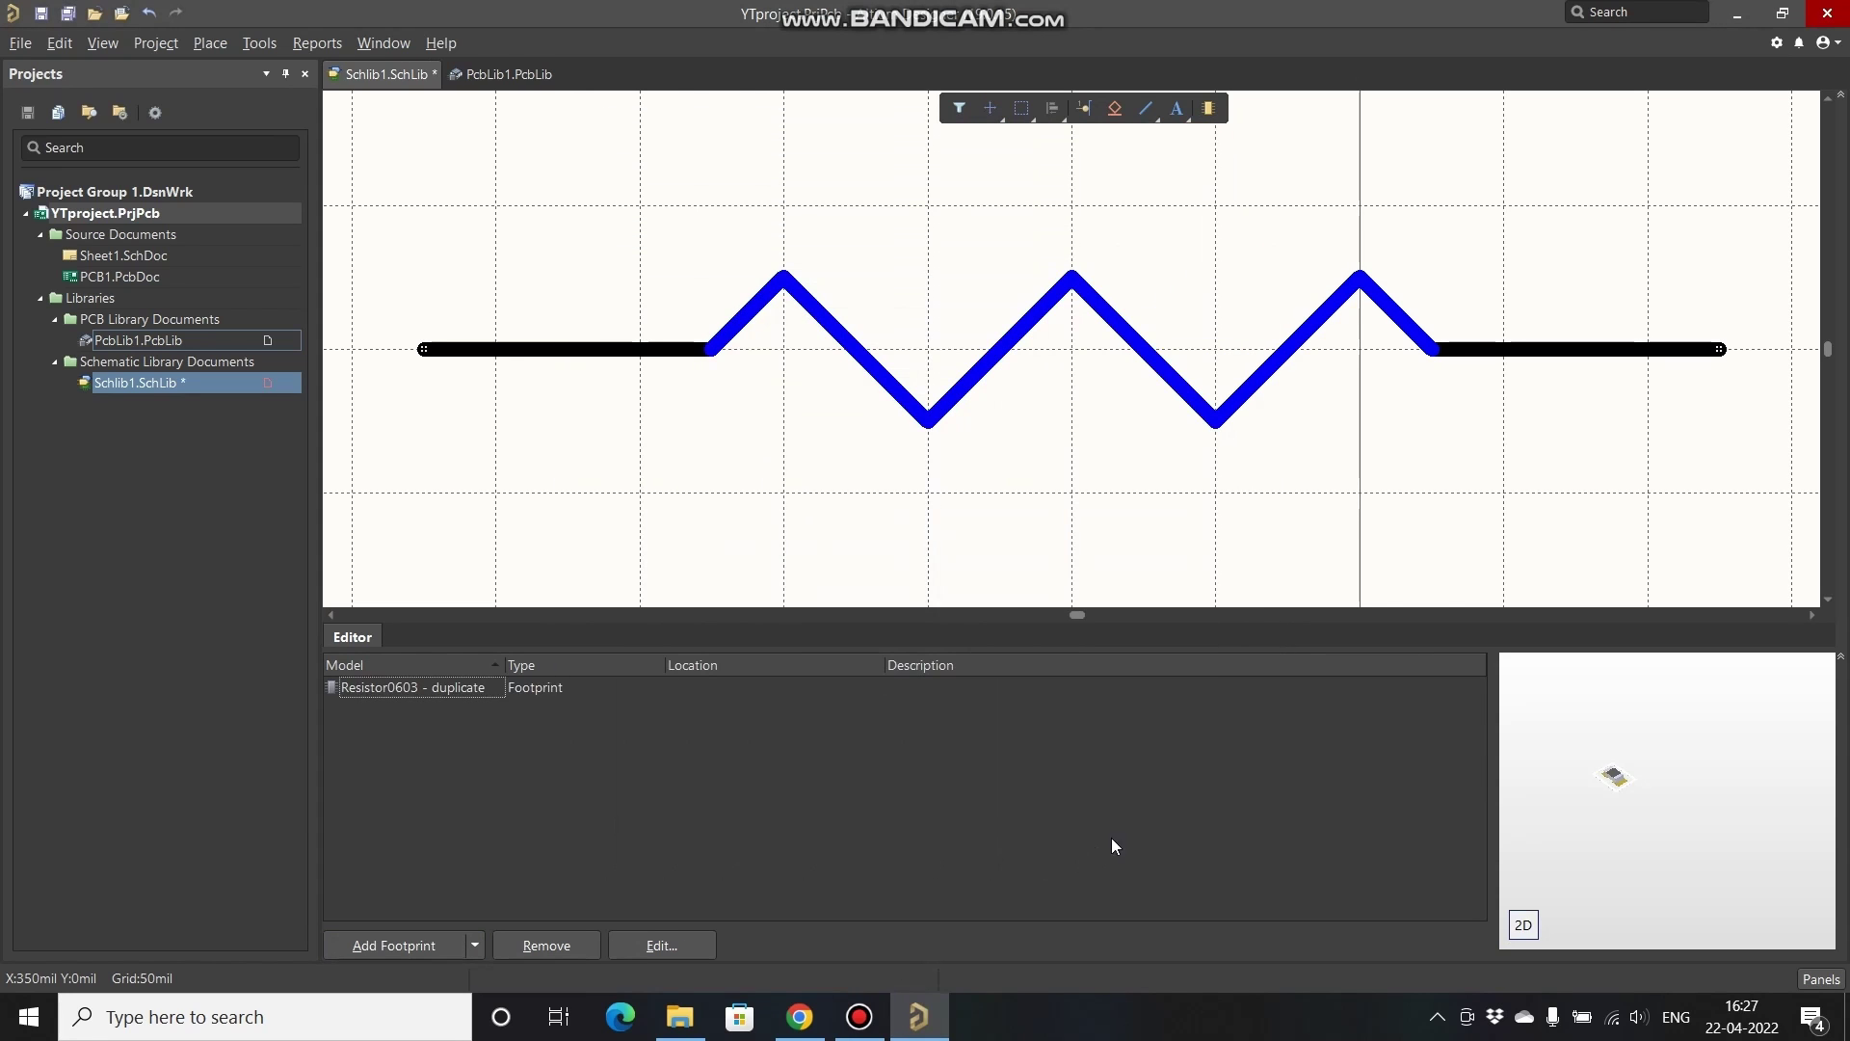
key(ctrl+s)
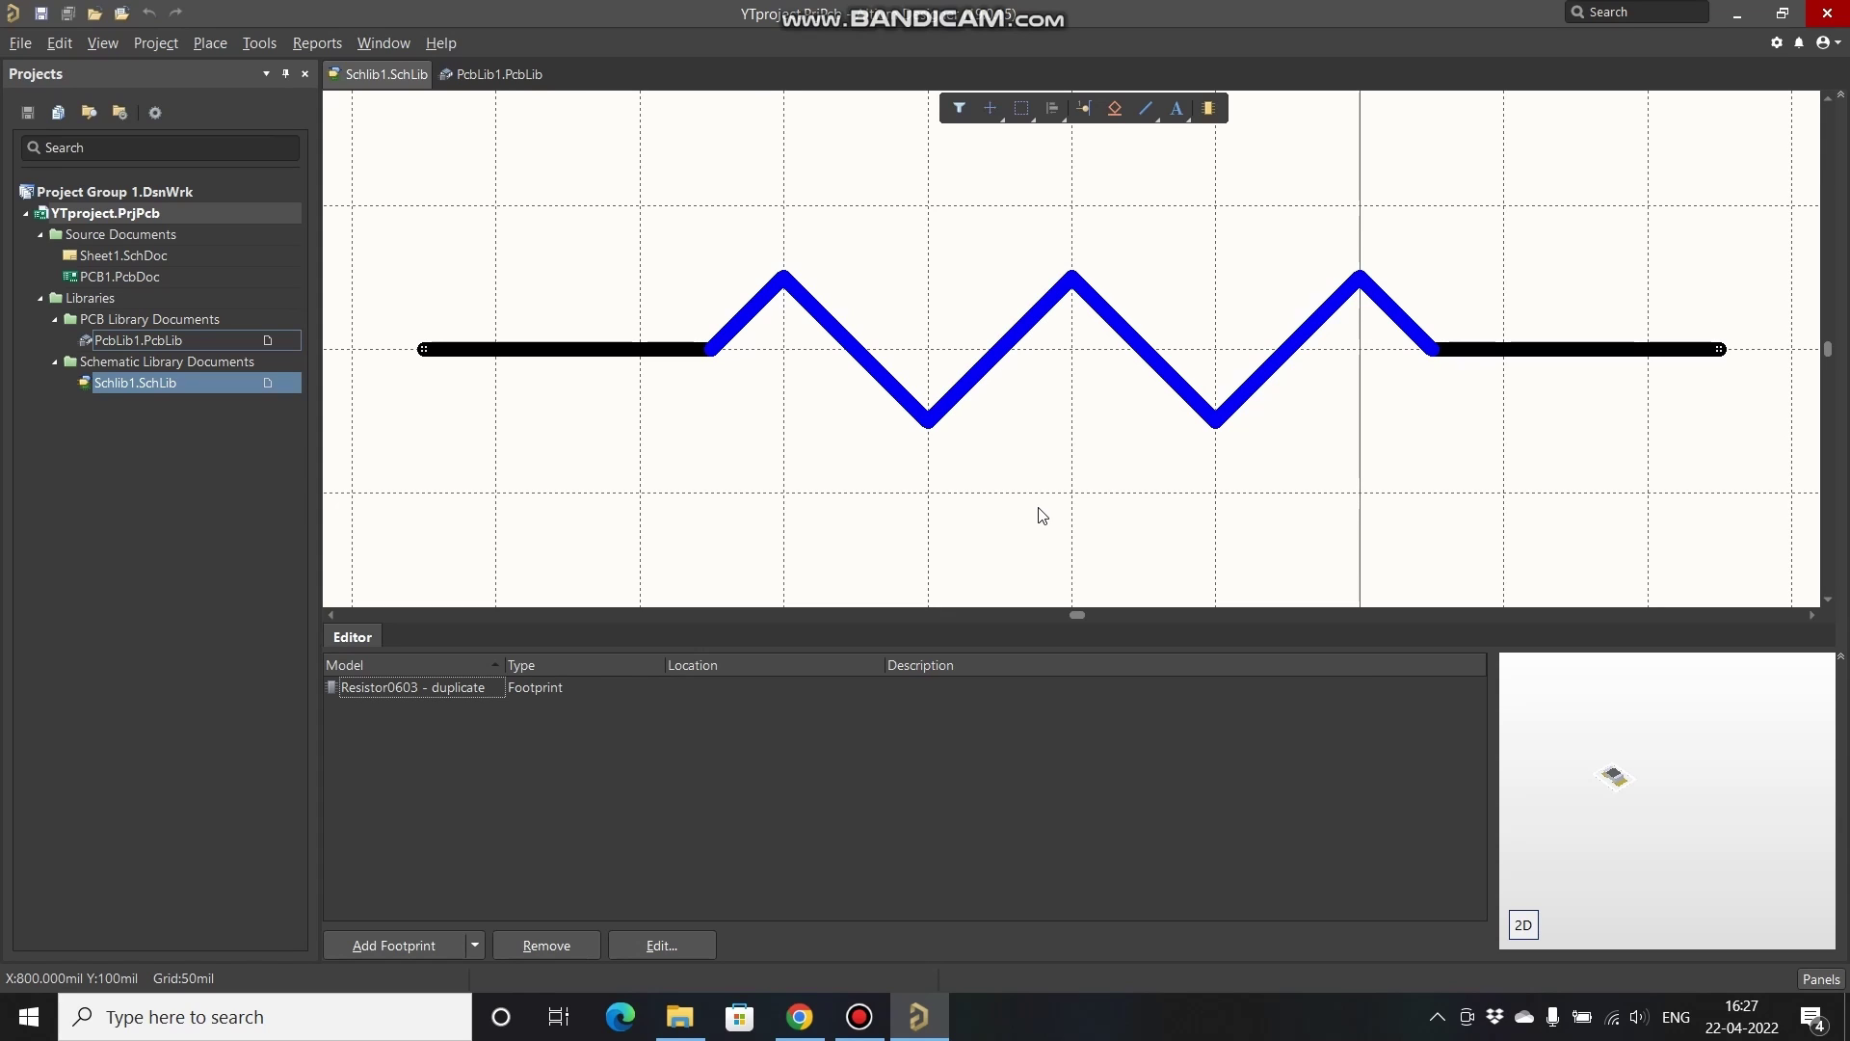
click(970, 259)
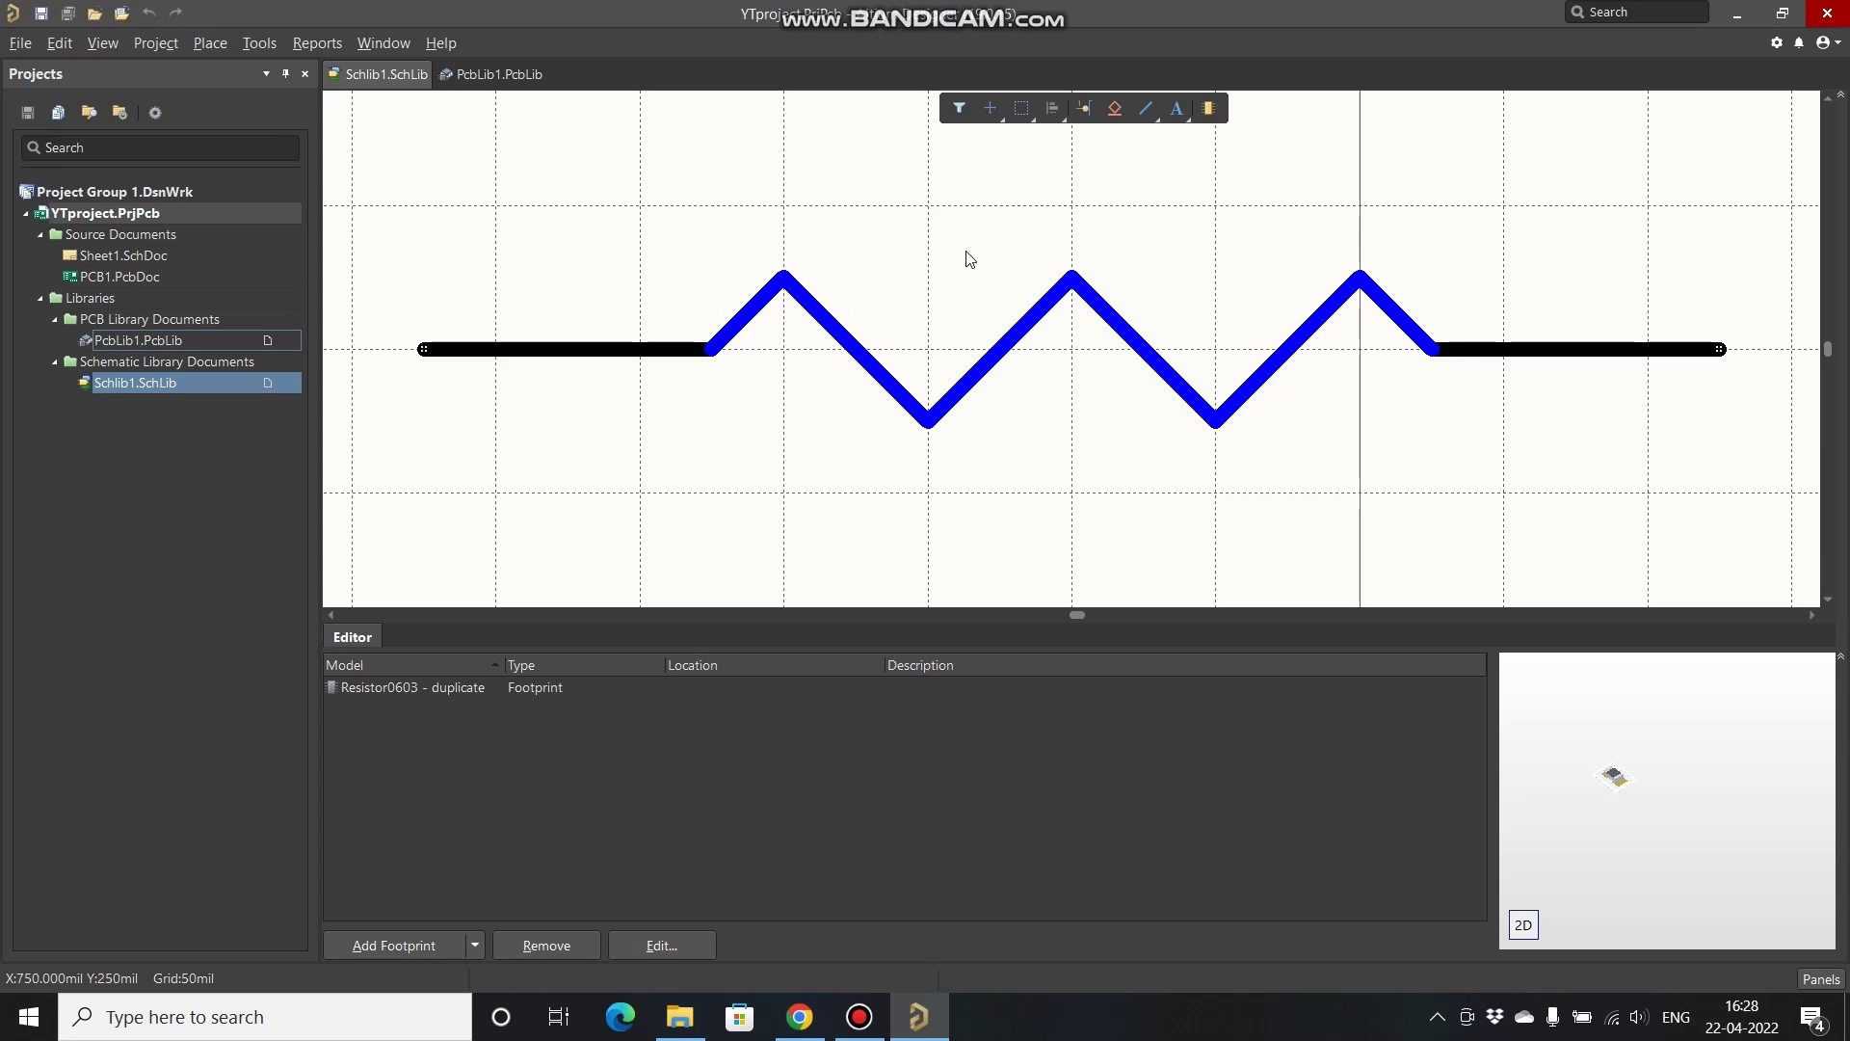